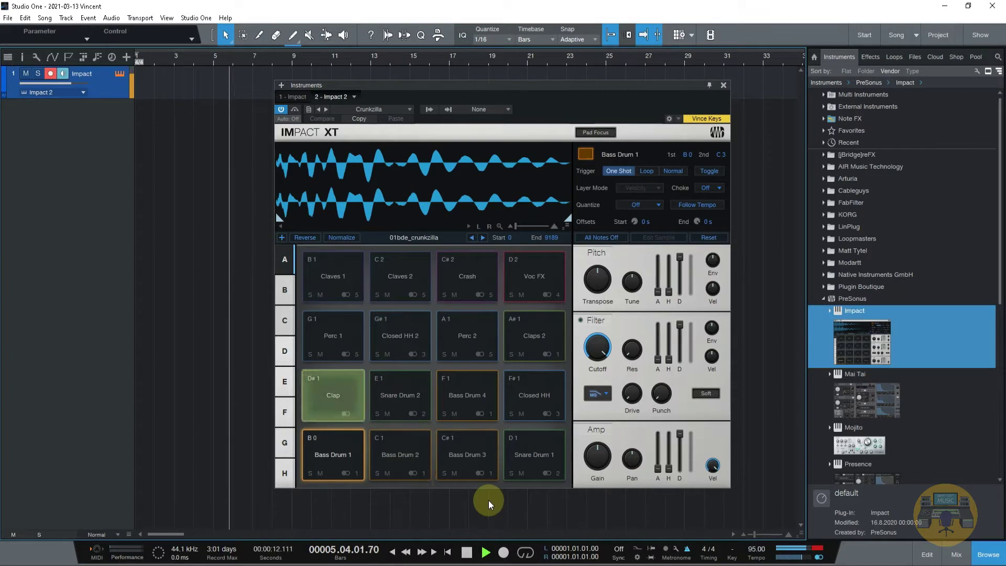
Load the Groove Shadows kit in Impact XT to audition it and reopen the preset list.
click(367, 109)
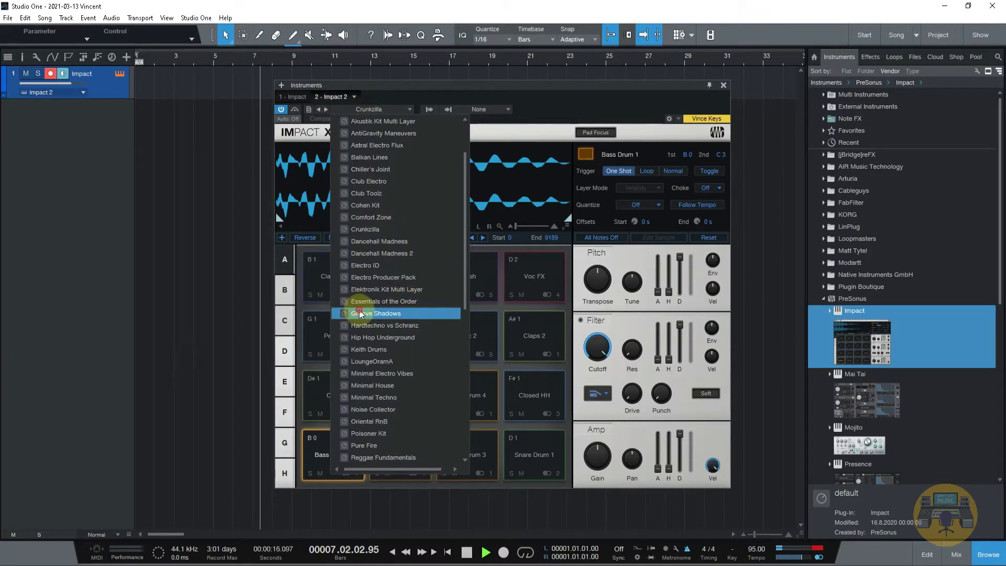
click(361, 314)
click(553, 105)
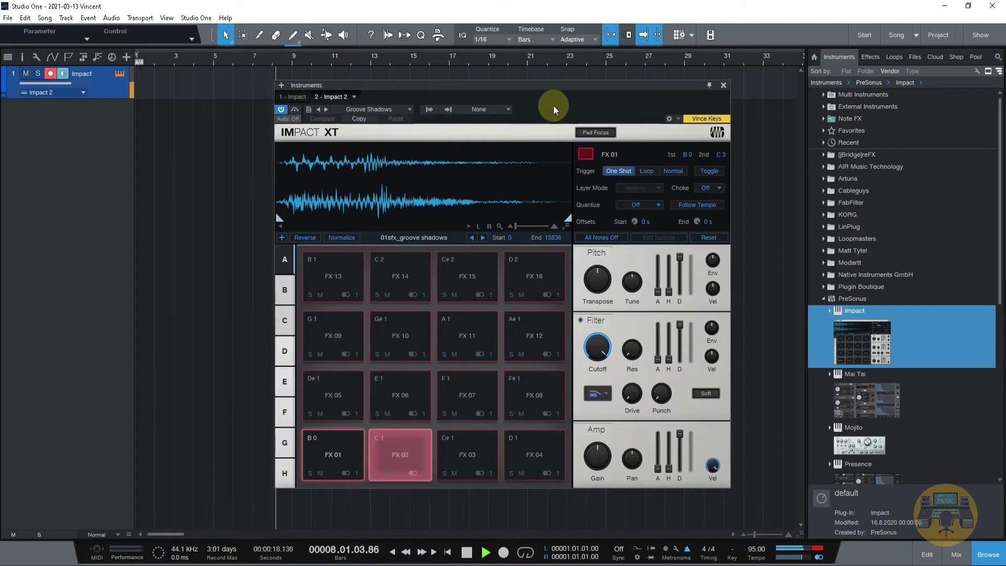
click(372, 110)
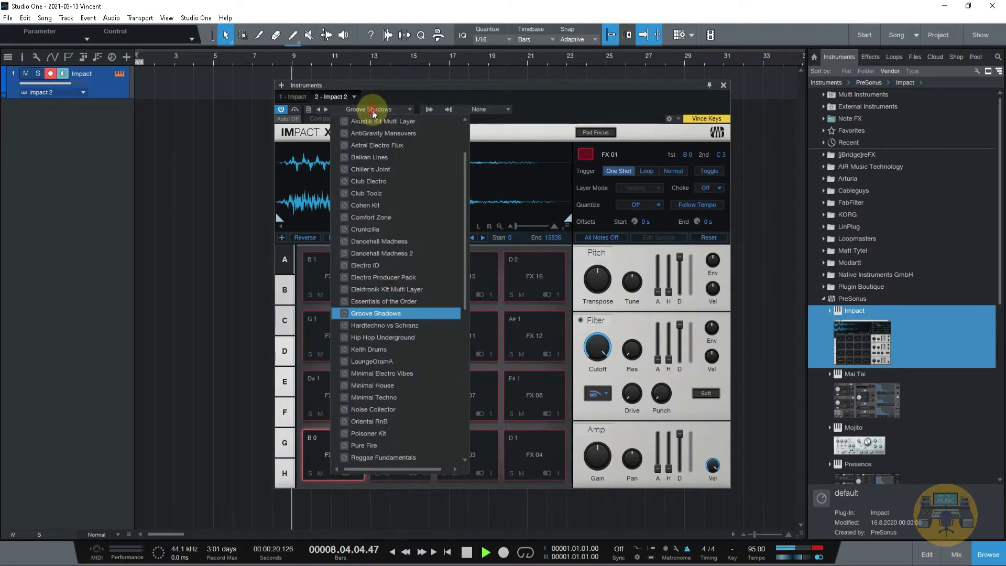
click(373, 110)
click(397, 111)
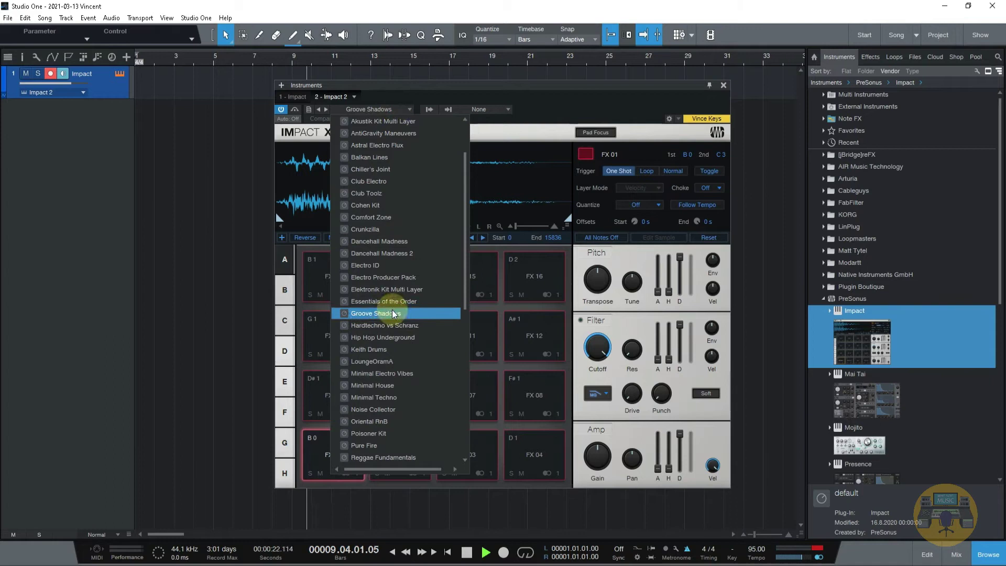
Audition further Impact XT kits, including Hardtechno vs Schranz, Minimal Electro Vibes, LoungeOramA, Minimal Techno and Teleport8 Drumset.
scroll(395, 294, down, 2)
click(401, 254)
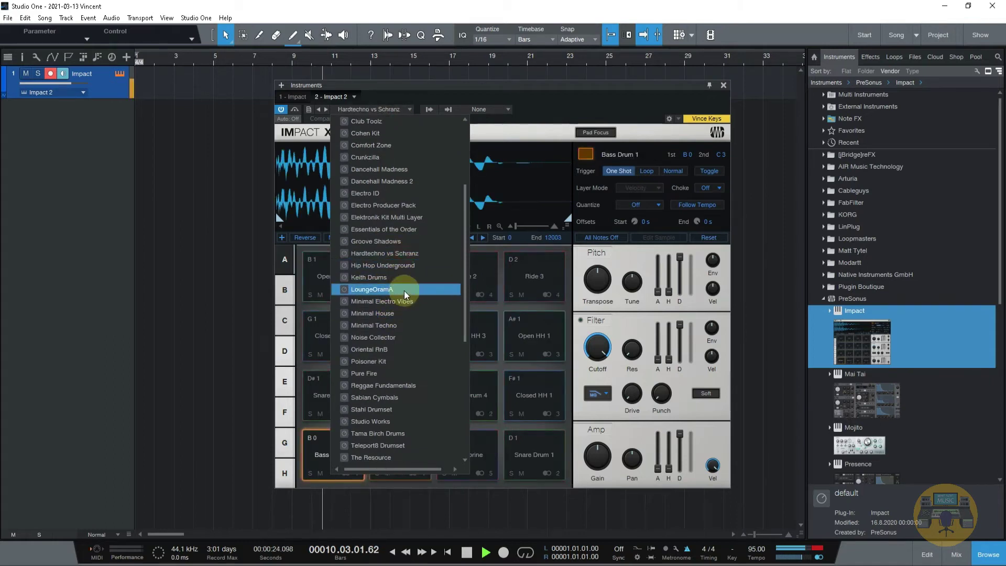
click(404, 302)
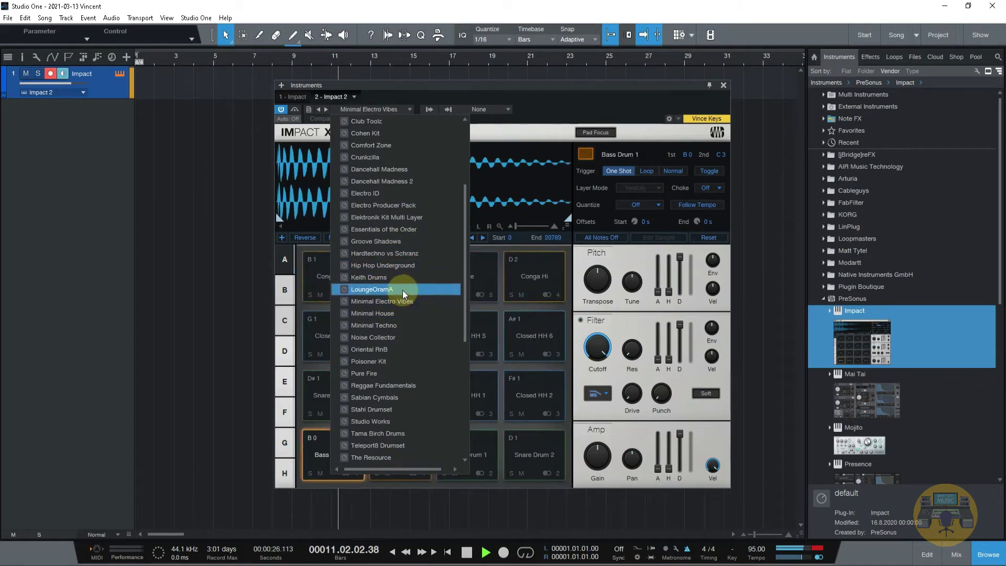
click(405, 291)
click(394, 326)
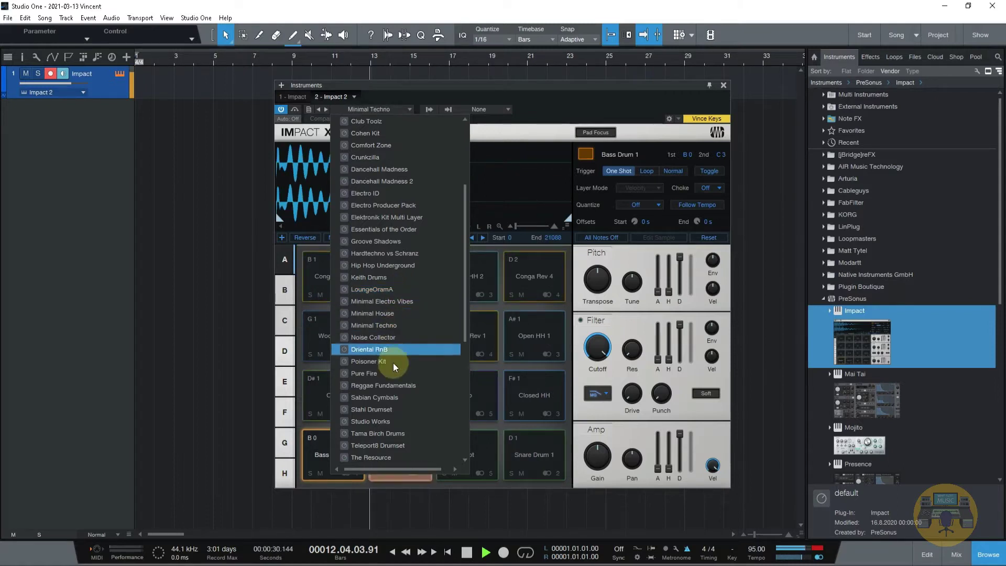
click(394, 424)
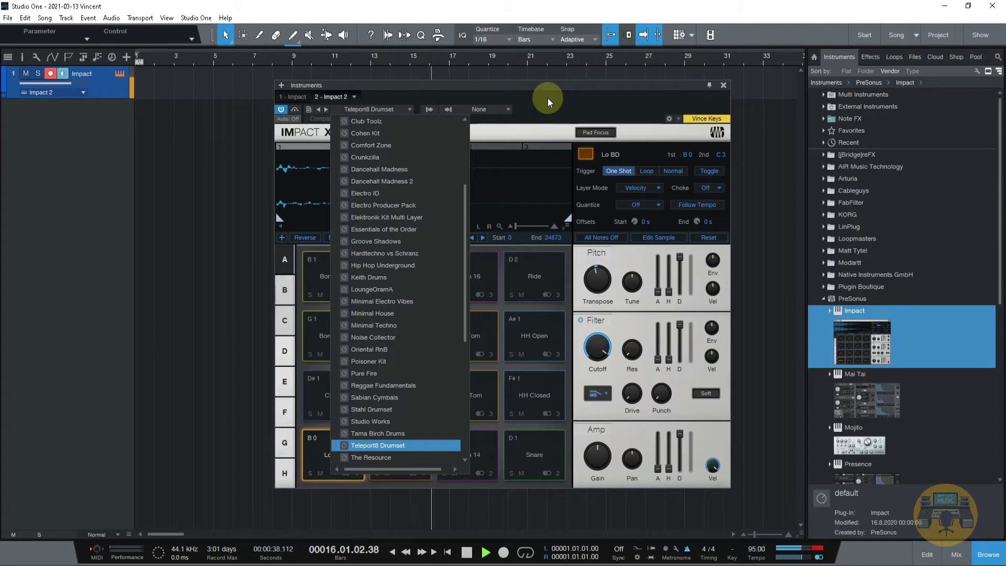
Stop playback and load the AntiGravity Maneuvers kit, with the playhead back at the song start.
click(471, 551)
key(space)
click(352, 109)
scroll(363, 154, up, 1)
click(369, 146)
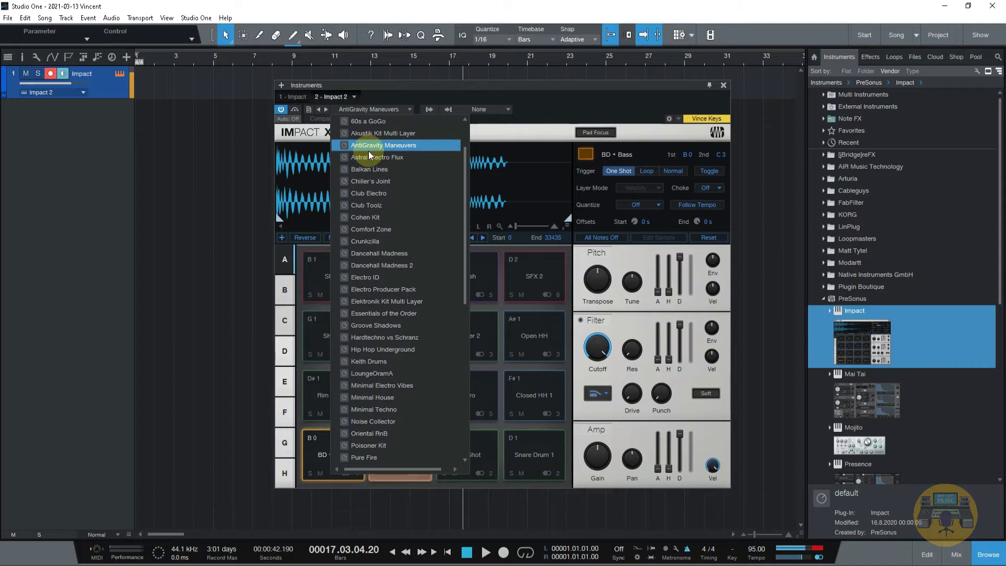
click(517, 102)
click(447, 552)
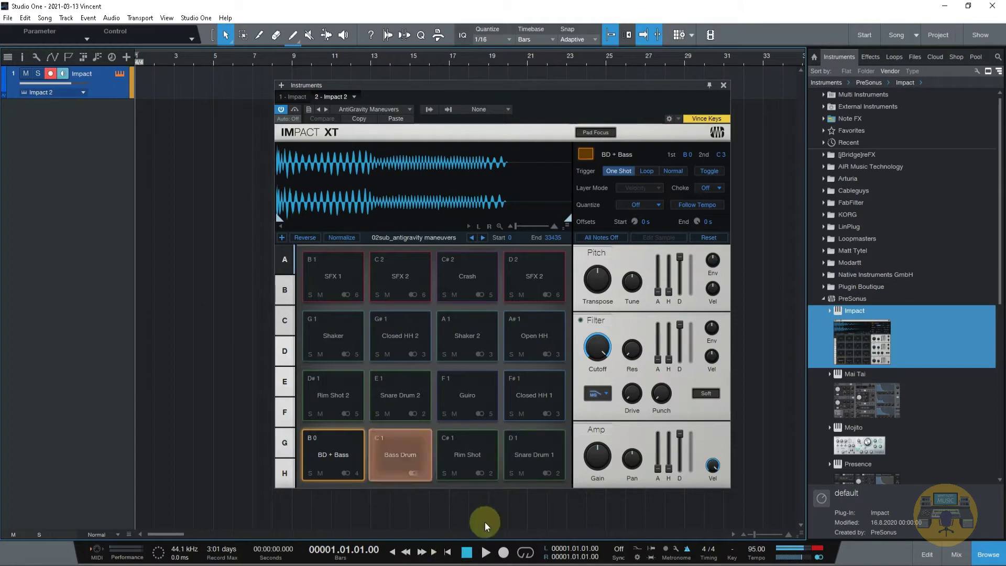
Audition the Guiro, Closed HH 1, Open HH, Shaker 2 and Closed HH 2 pads.
click(472, 391)
click(518, 390)
click(524, 340)
click(468, 332)
click(389, 330)
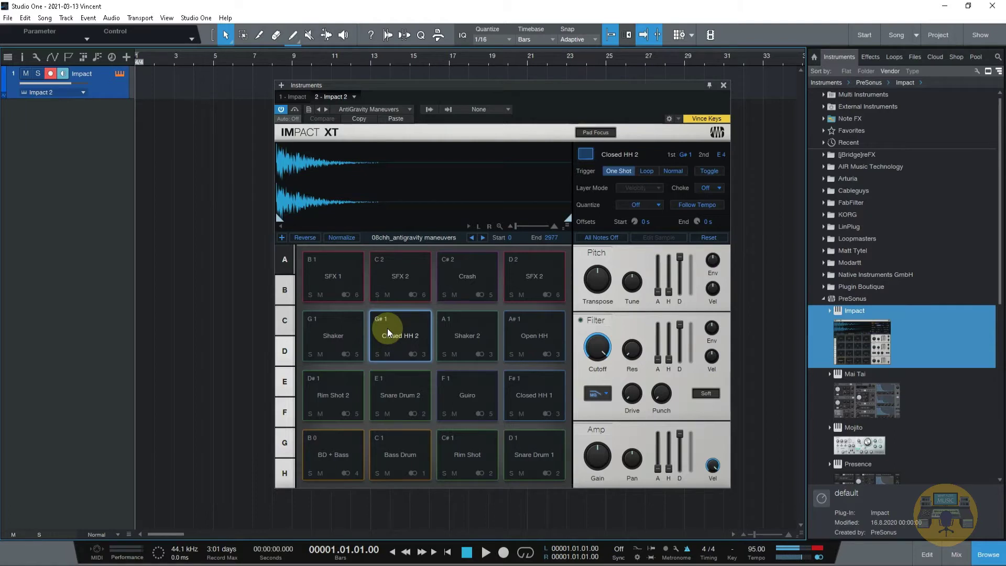
Set an active loop from bar 1 to bar 5 and check the metronome's precount options.
click(396, 565)
click(603, 183)
drag(187, 58, 297, 75)
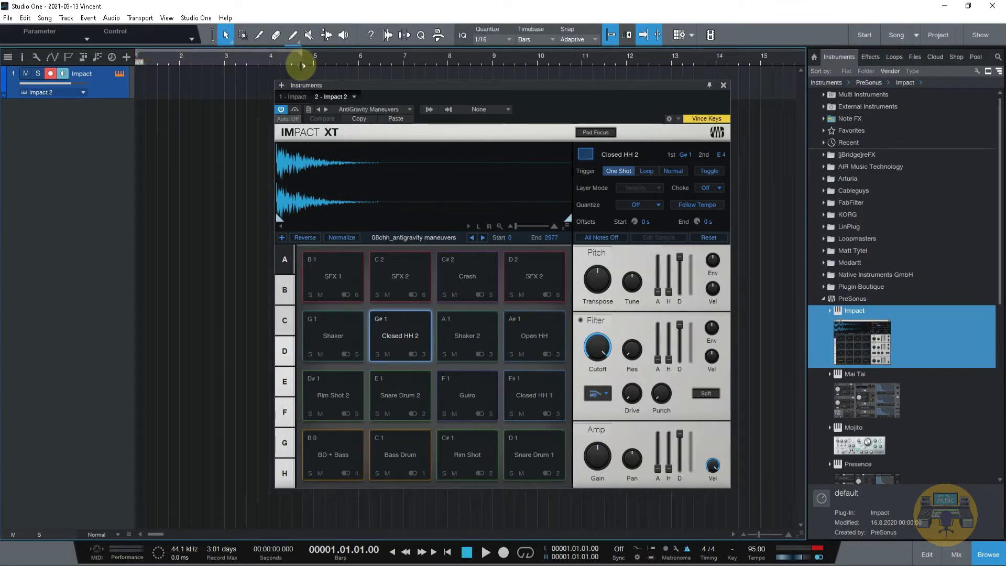
alt+click(316, 66)
click(527, 551)
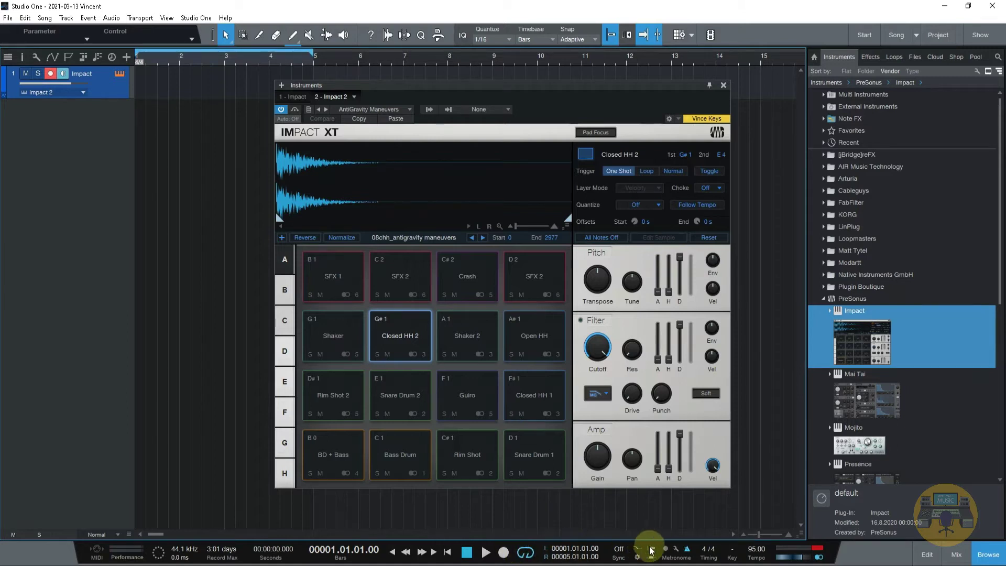
click(676, 548)
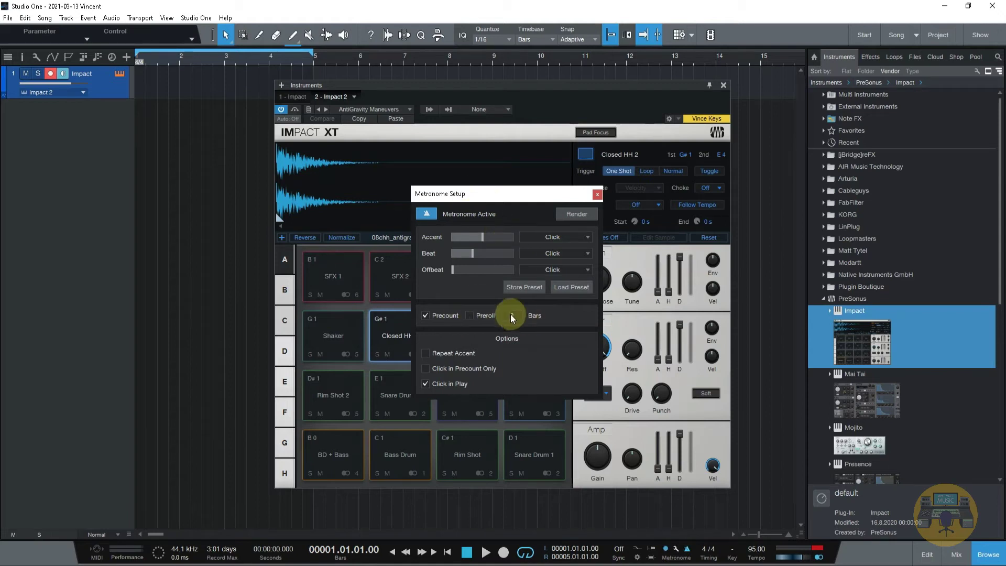
click(597, 195)
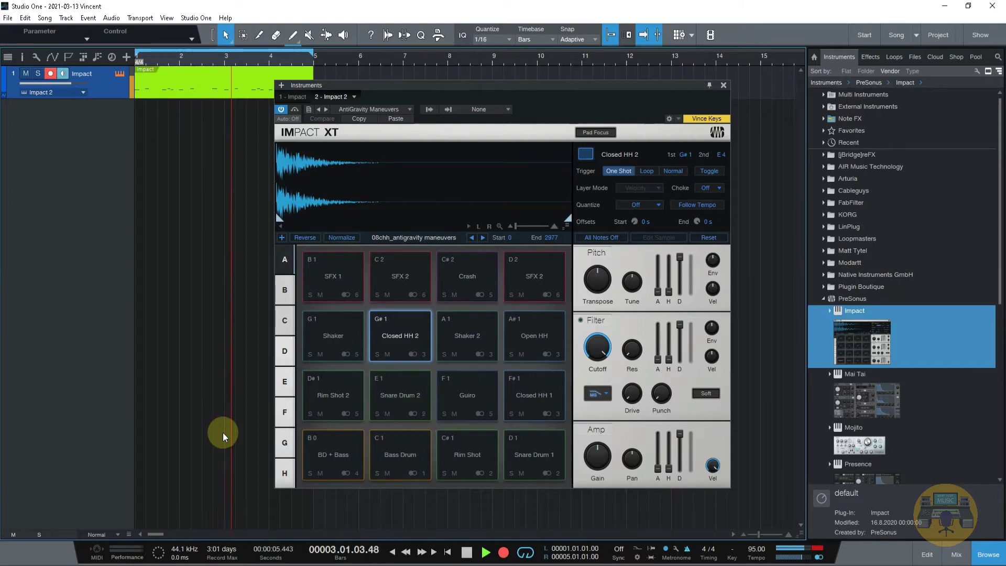
Finish recording the bass drum and snare take and open the recorded part for editing, closing the Impact XT window.
key(space)
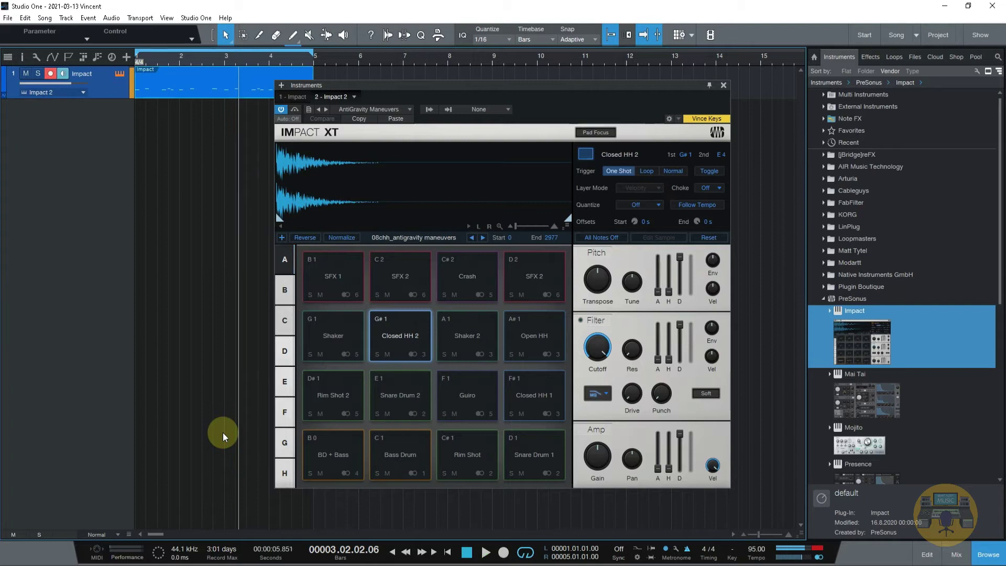
double_click(197, 94)
click(725, 85)
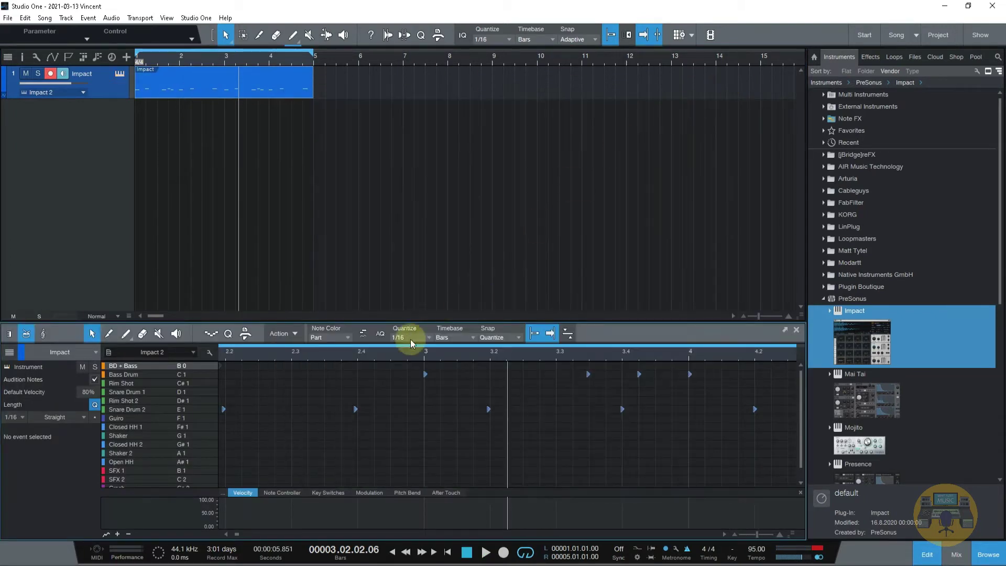
Select all the recorded drum notes, quantize them to 1/16 and play the pattern back.
scroll(423, 424, down, 1)
scroll(422, 427, up, 1)
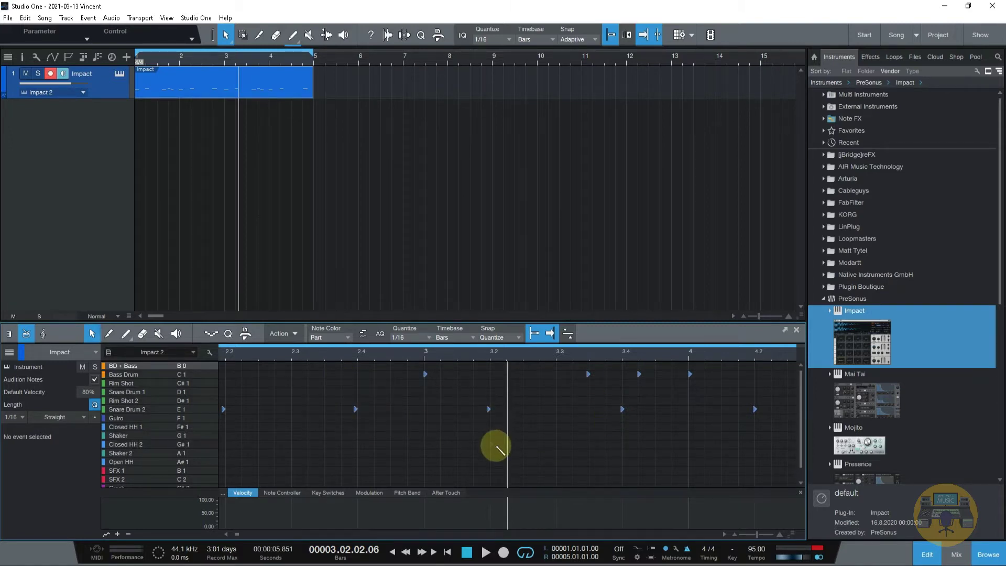
drag(252, 359, 281, 322)
drag(386, 457, 175, 334)
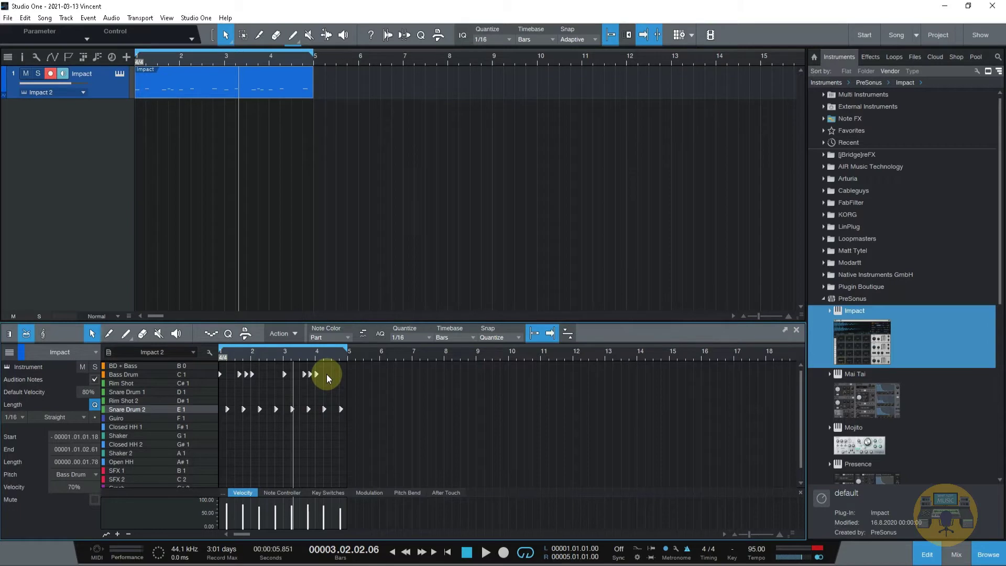
drag(268, 360, 313, 365)
key(space)
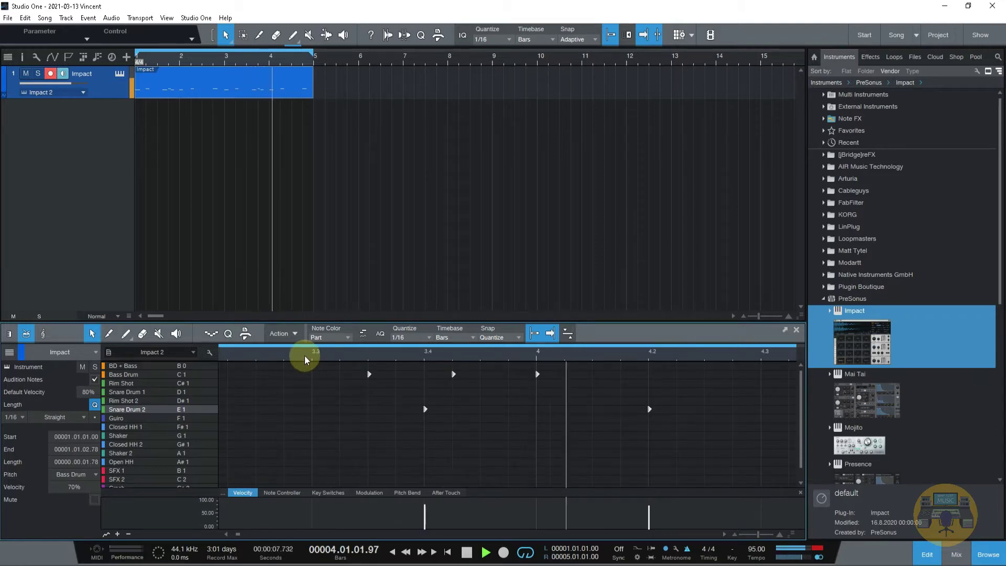
key(space)
Move all Snare Drum 2 notes to the Rim Shot 2 row and play the result.
drag(303, 355, 322, 312)
click(382, 405)
drag(381, 405, 228, 402)
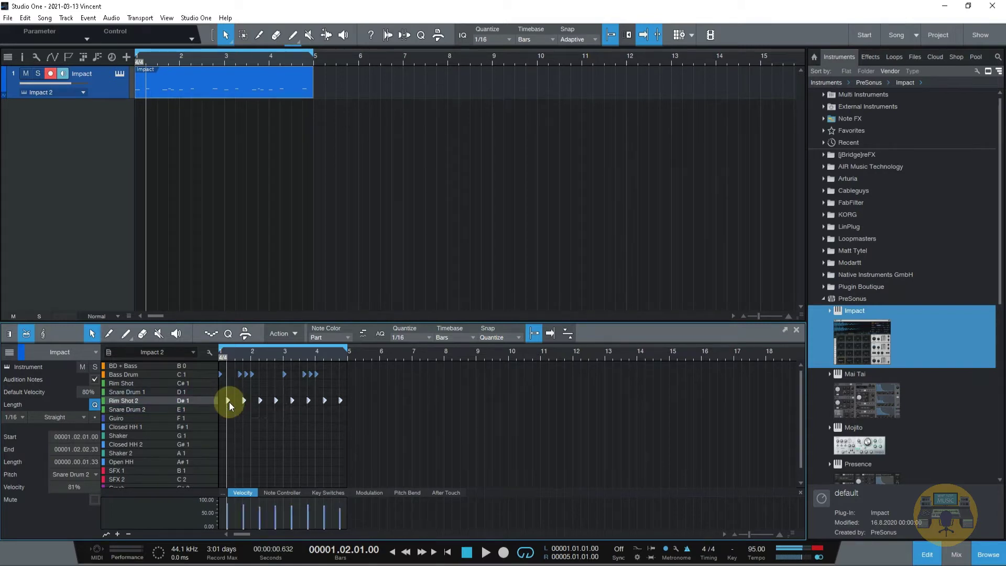
key(space)
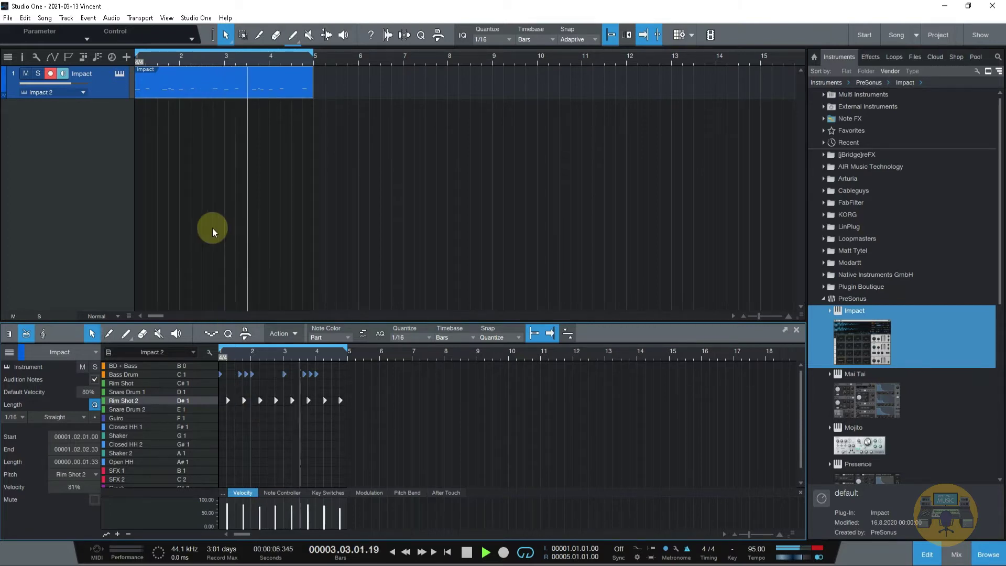
key(space)
Set the note editor's quantize value to 1/64 with the four-bar part filling the editor.
drag(302, 355, 561, 367)
click(425, 337)
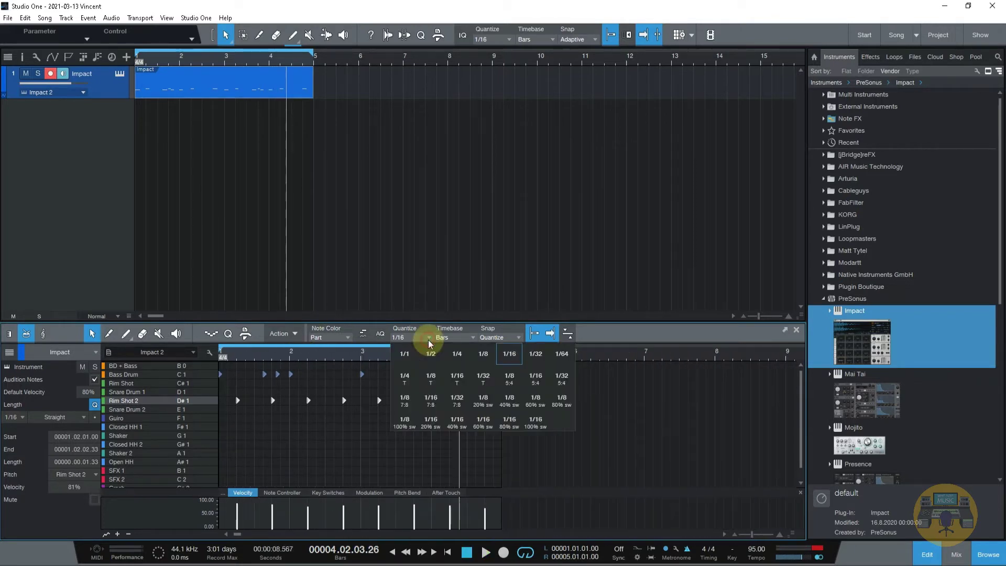
click(561, 364)
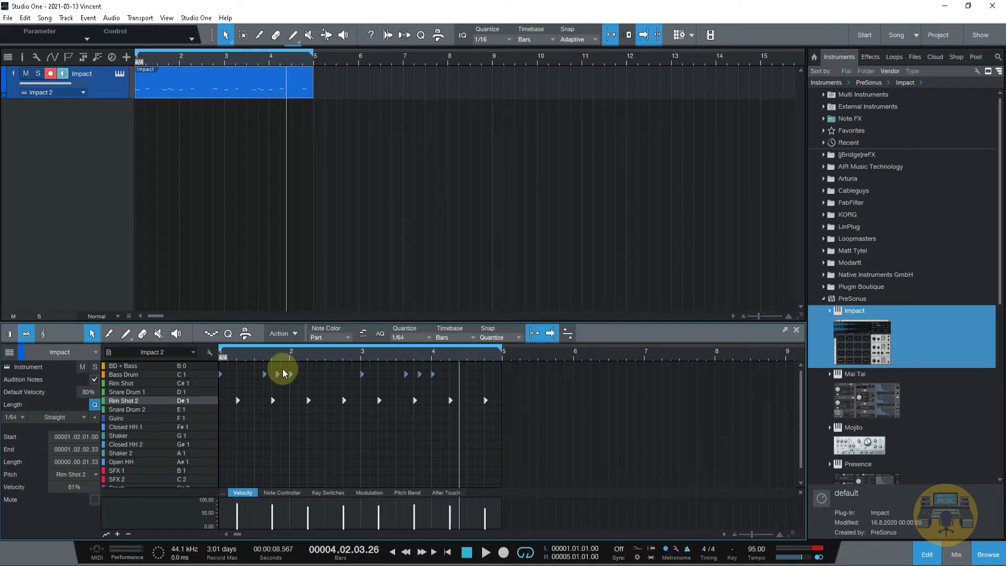
drag(234, 353, 269, 380)
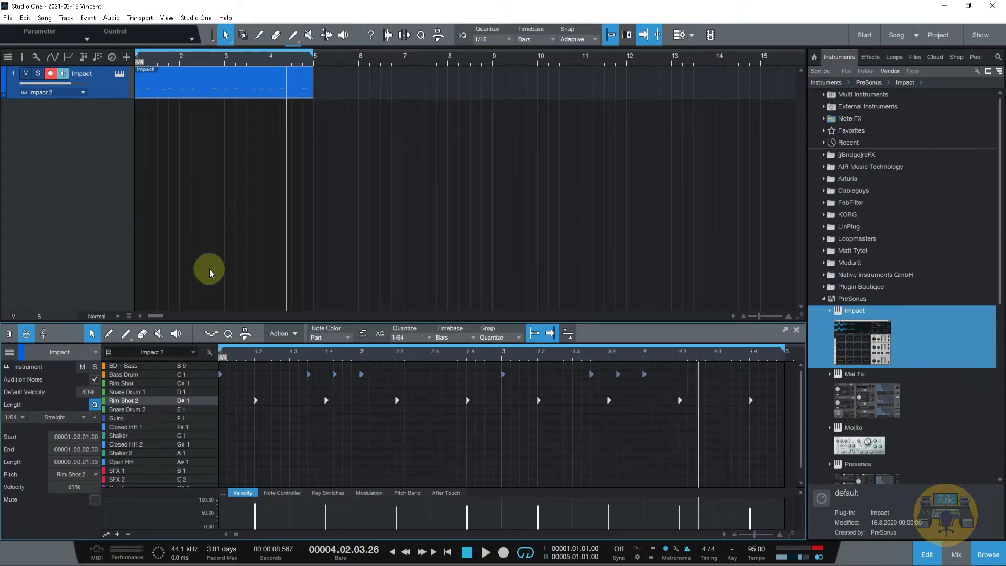
Record a Closed HH 2 pattern over the loop from the song start and delete its notes.
click(447, 552)
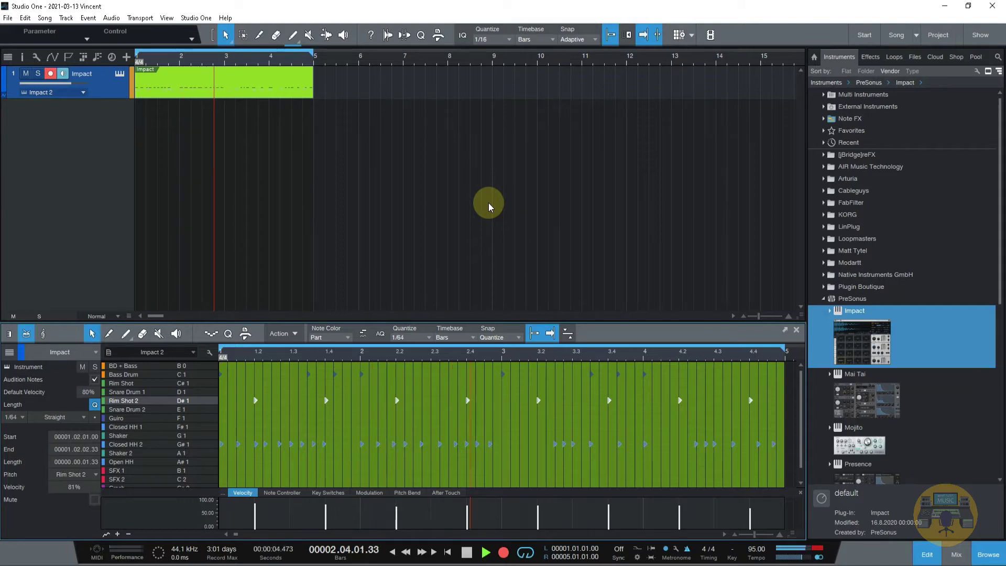
key(space)
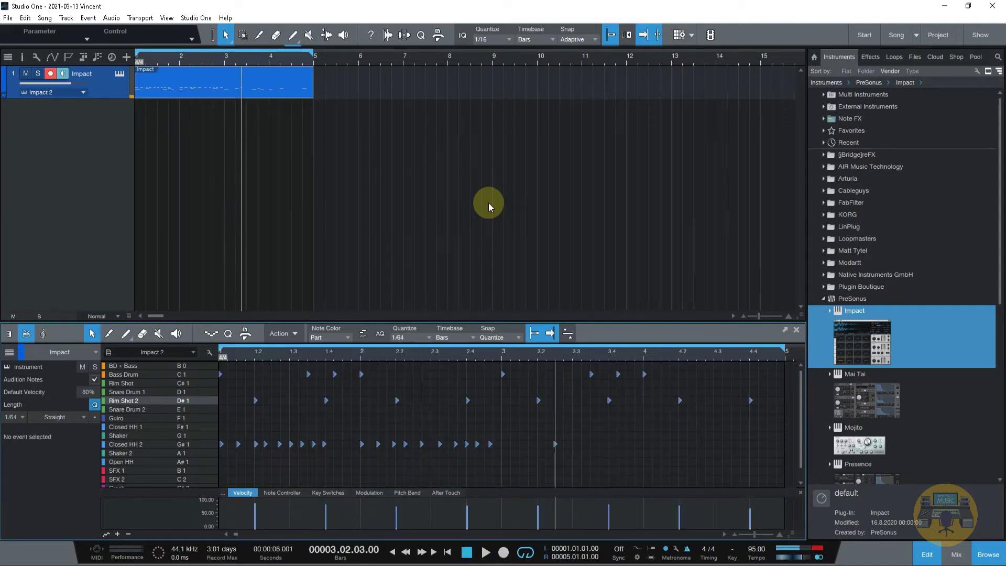
drag(224, 438, 832, 473)
key(Delete)
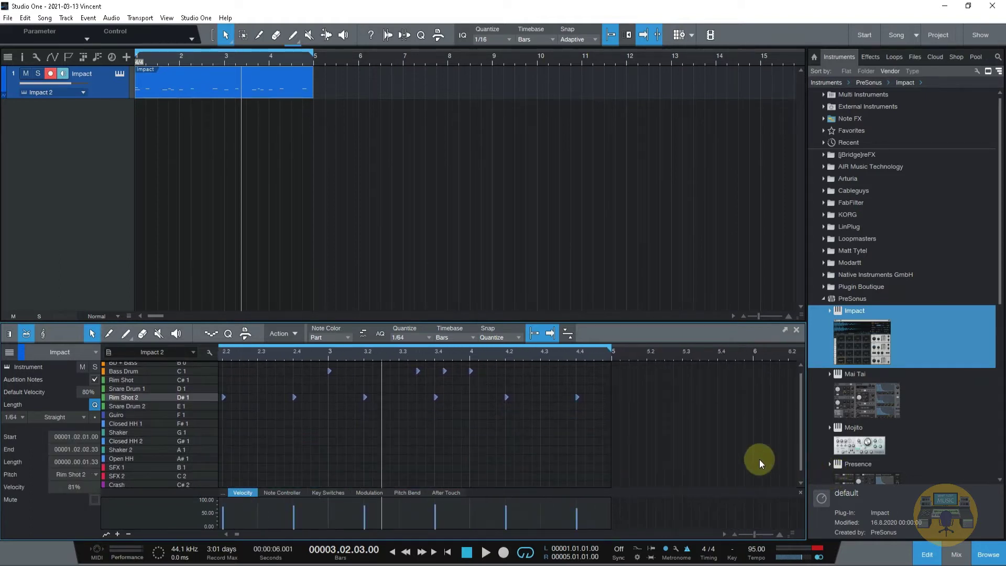
key(space)
click(451, 554)
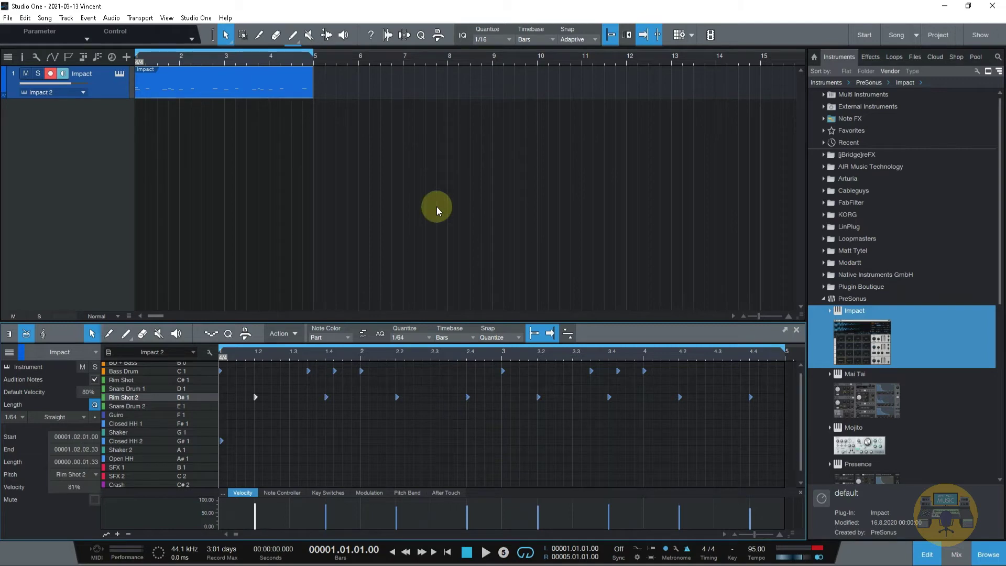
key(space)
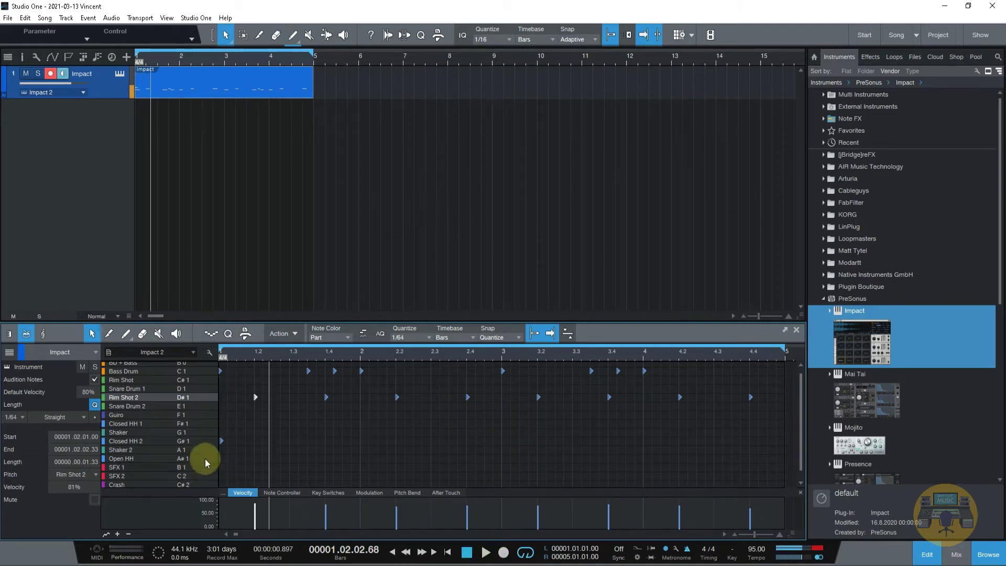
key(space)
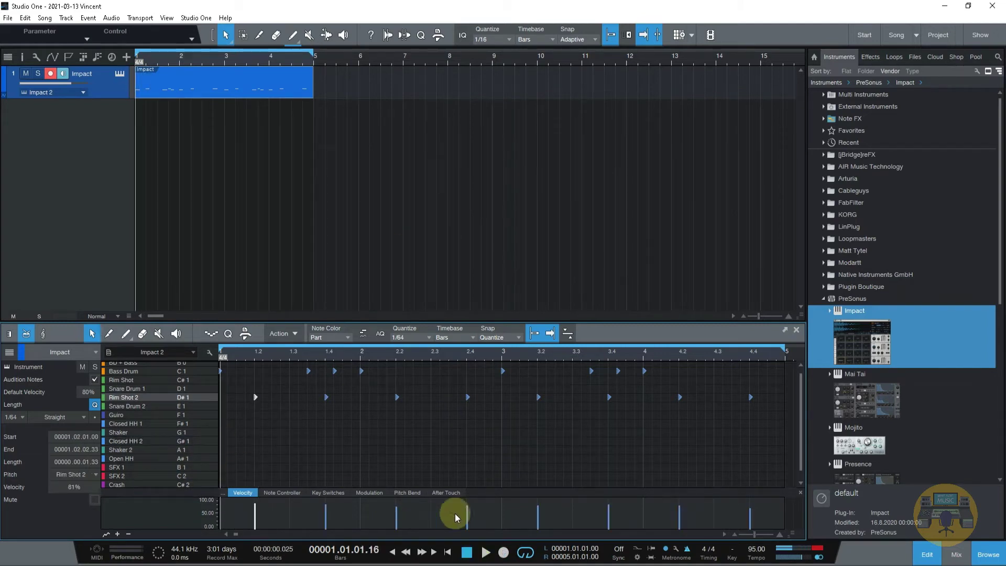
click(451, 553)
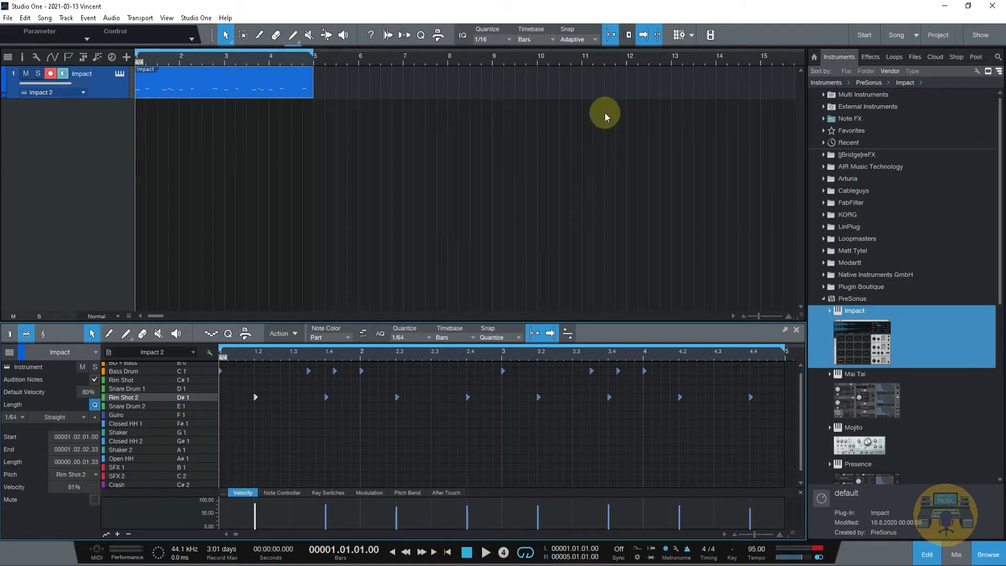
Try recording a Closed HH 1 pattern over the loop, and return the playhead to bar 1.
key(KP_Multiply)
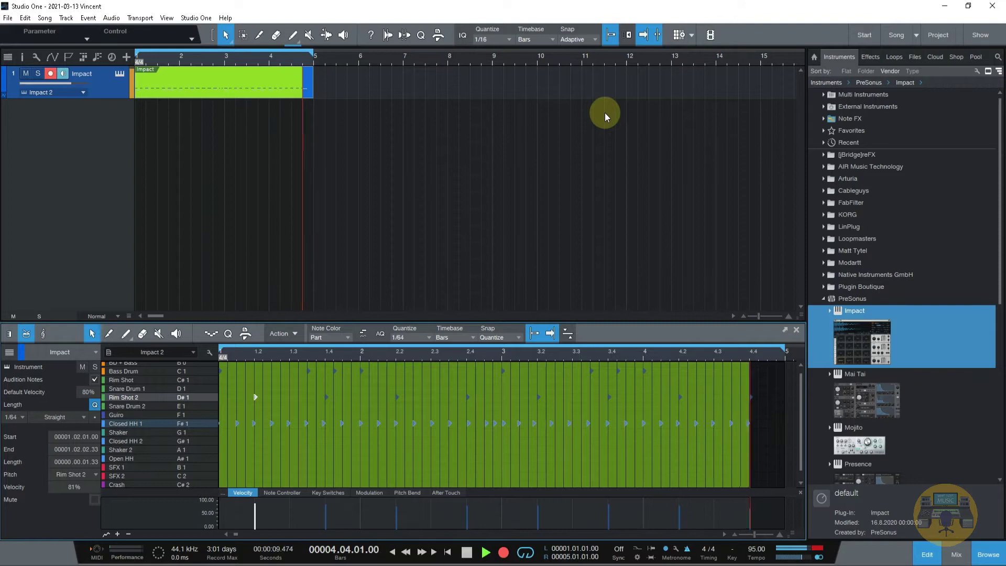
key(space)
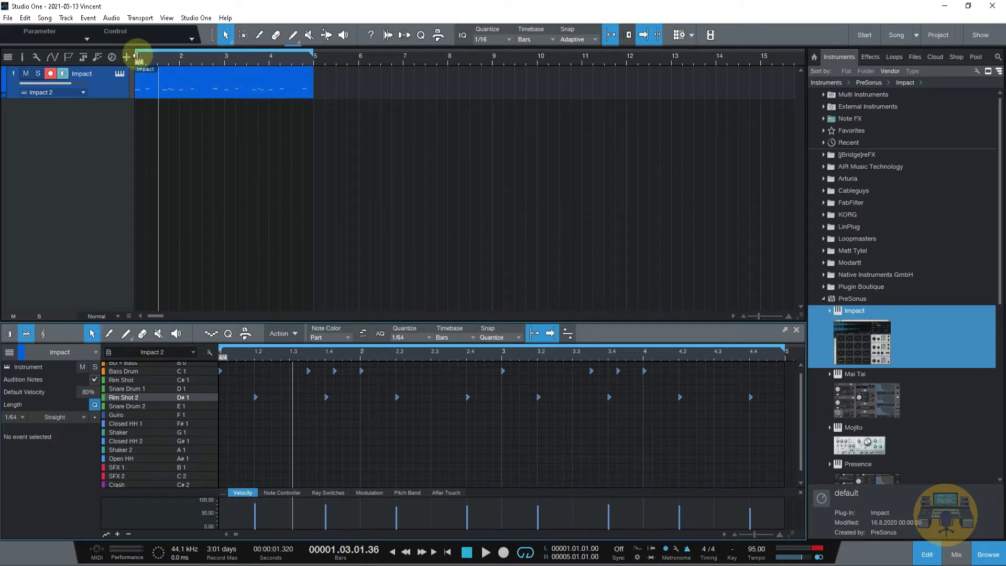
click(137, 54)
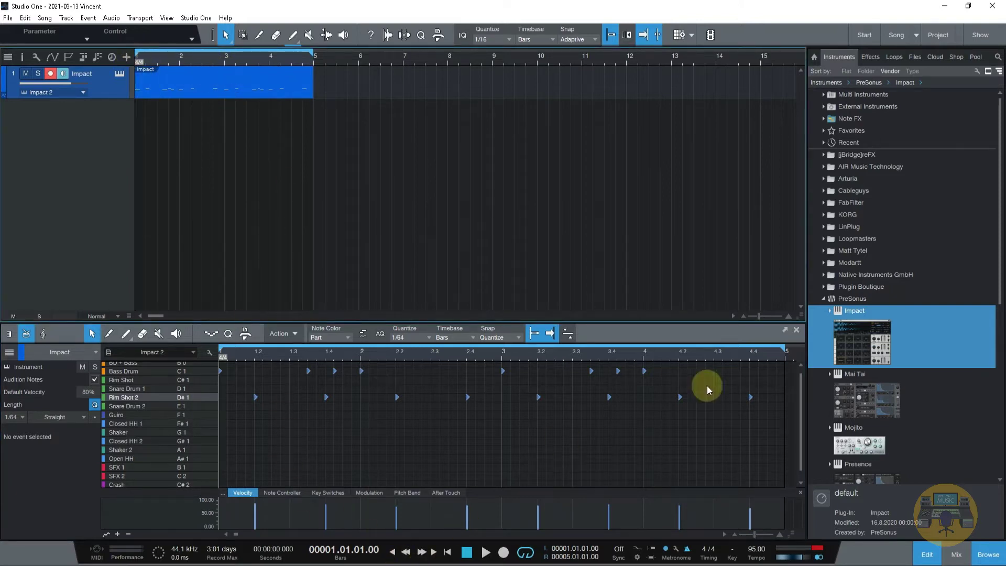
Record a Closed HH 1 pattern over the four-bar loop and reopen the part in the note editor at bar 1.
click(795, 331)
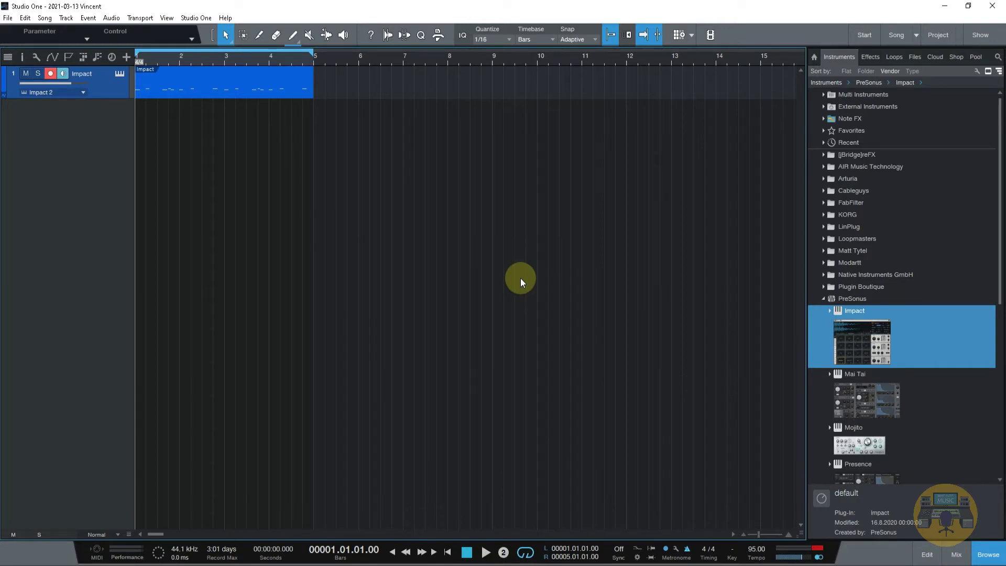
key(KP_Multiply)
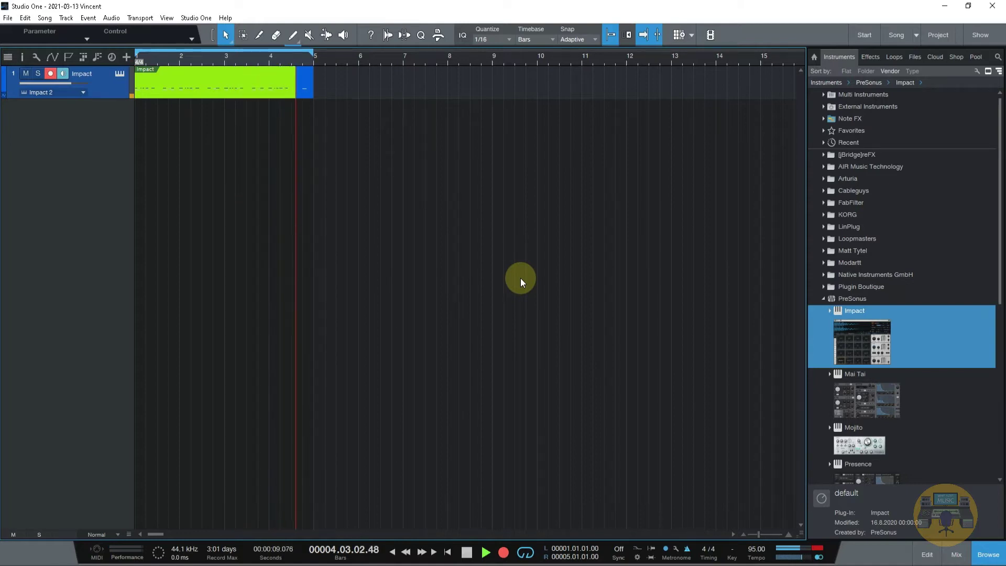
key(space)
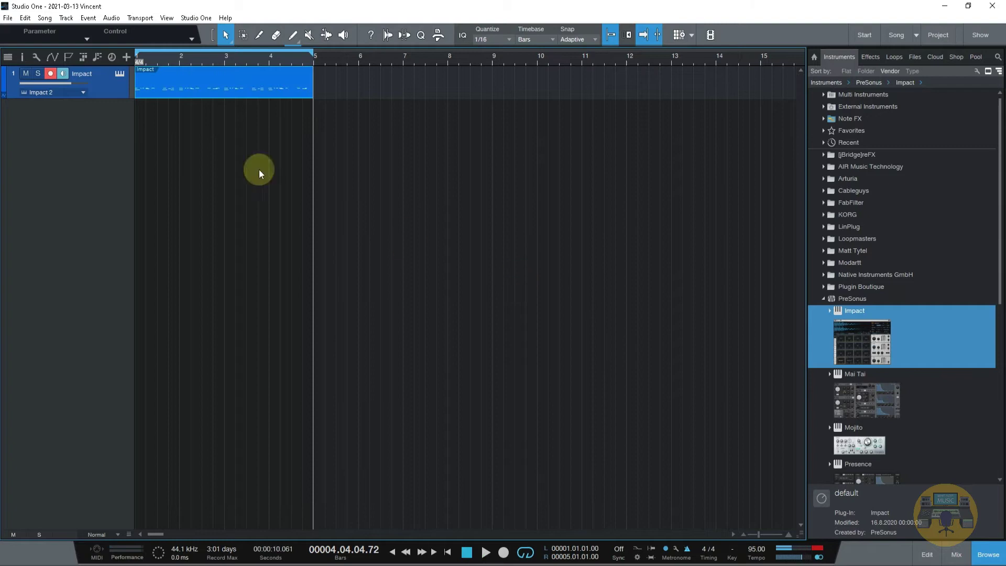
double_click(221, 93)
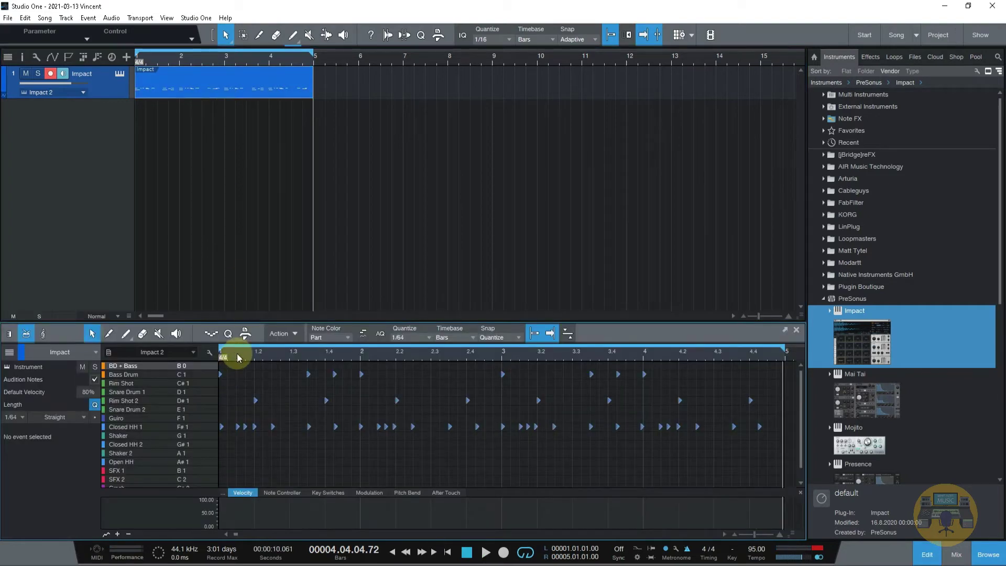
click(220, 349)
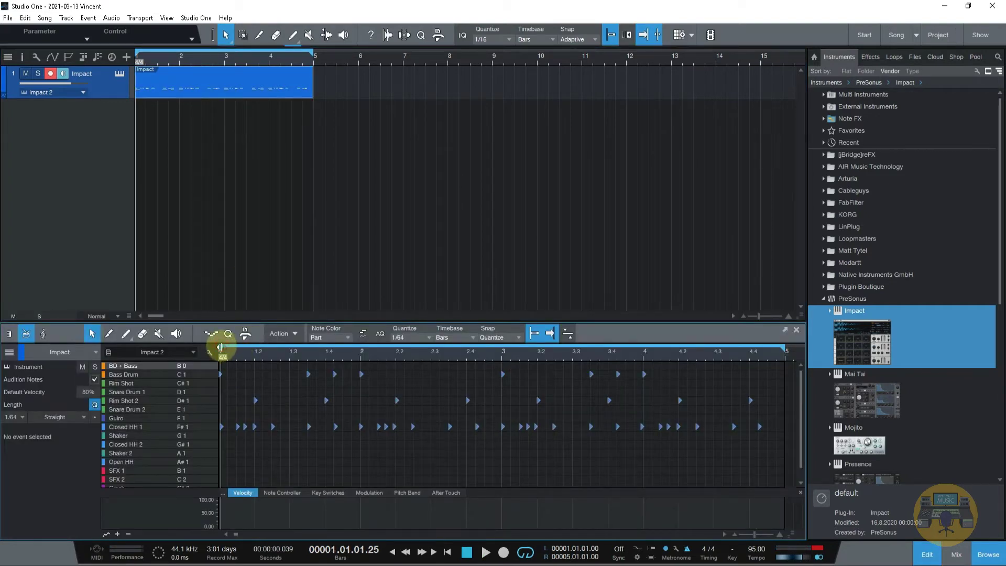
Try quantizing all Closed HH 1 notes to 1/32 and play the result.
click(418, 338)
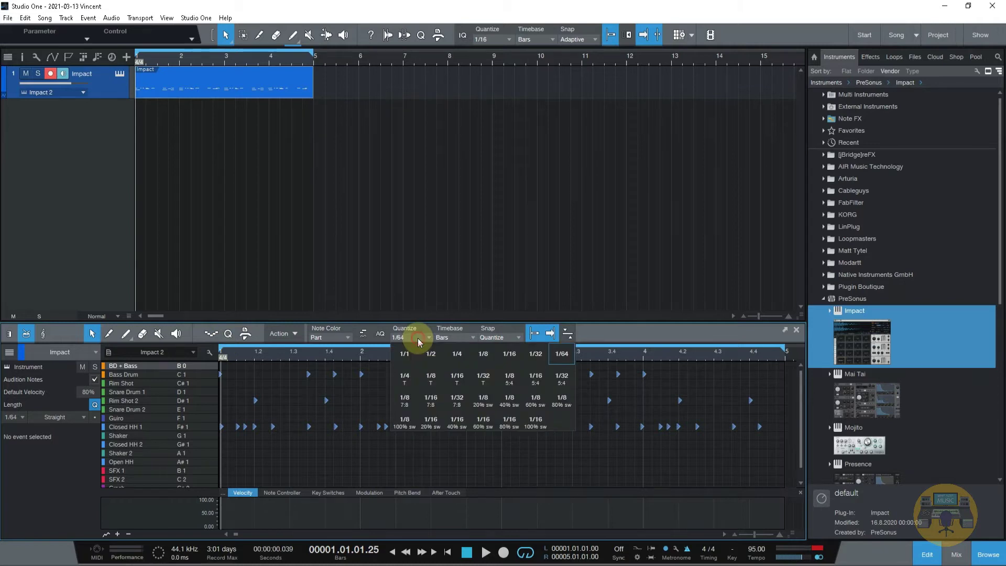
click(540, 355)
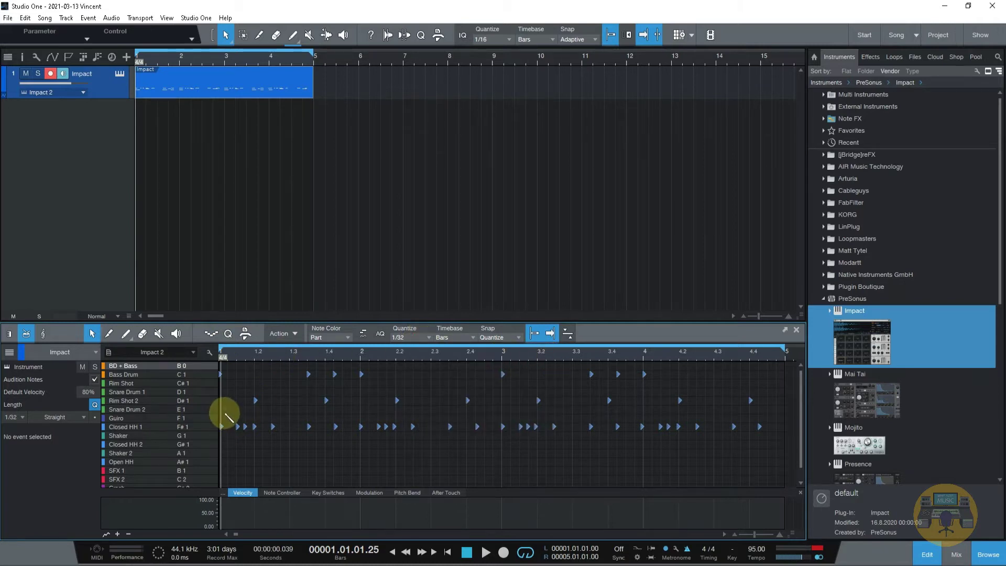
drag(242, 352, 243, 337)
drag(261, 432, 212, 439)
key(space)
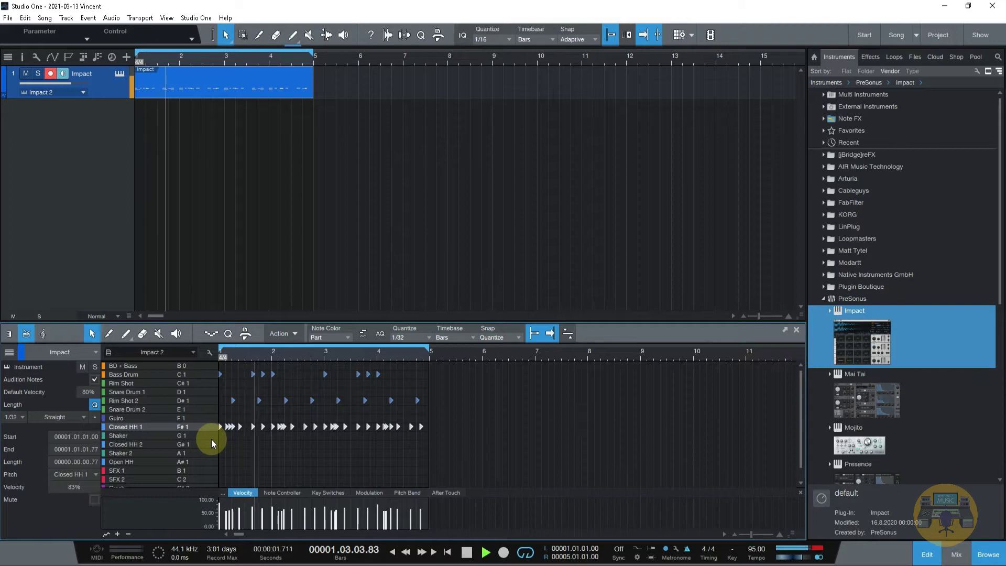
key(space)
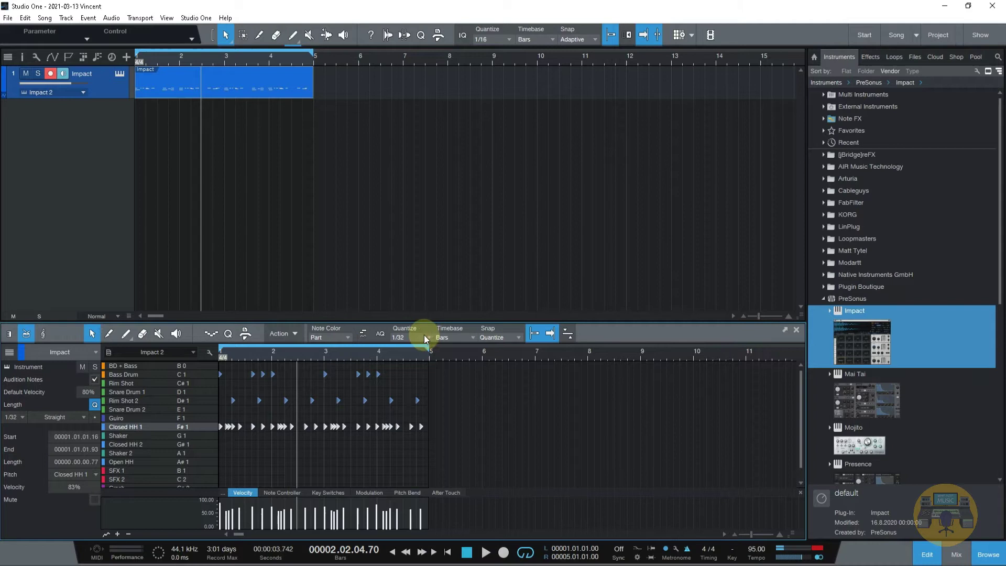
Try quantizing all Closed HH 1 notes to 1/64 and play the result from bar 1.
click(426, 338)
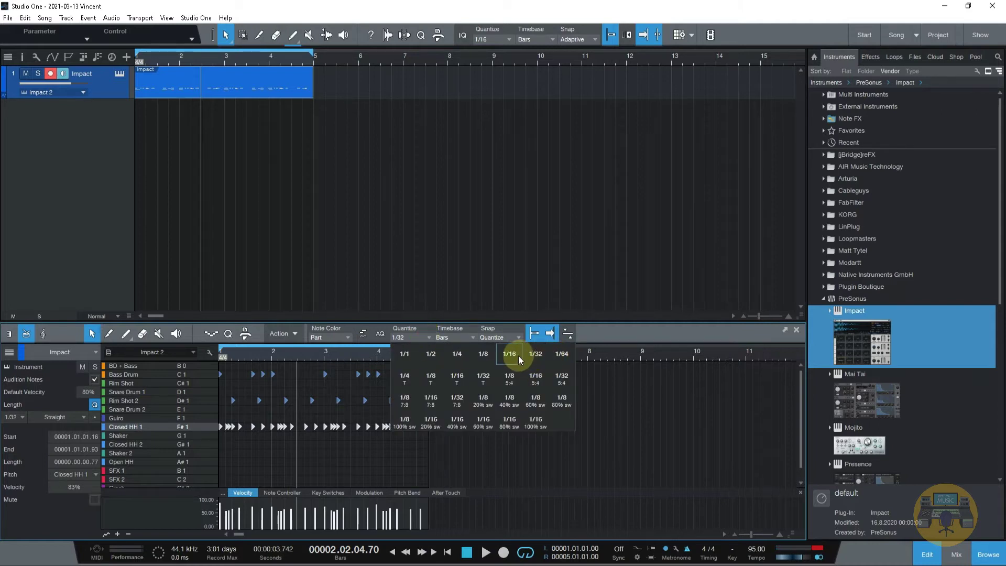
click(556, 353)
drag(450, 417, 214, 443)
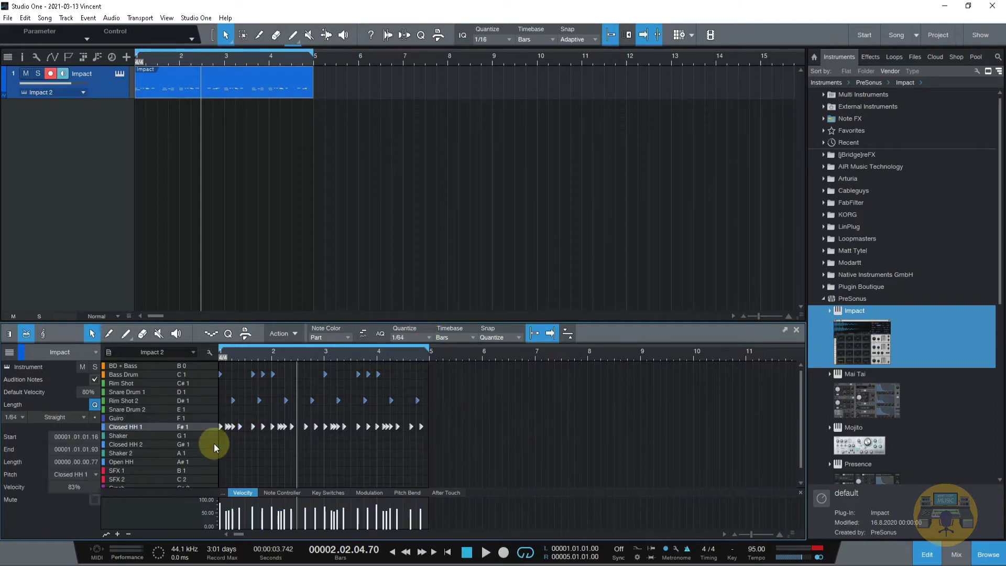
key(q)
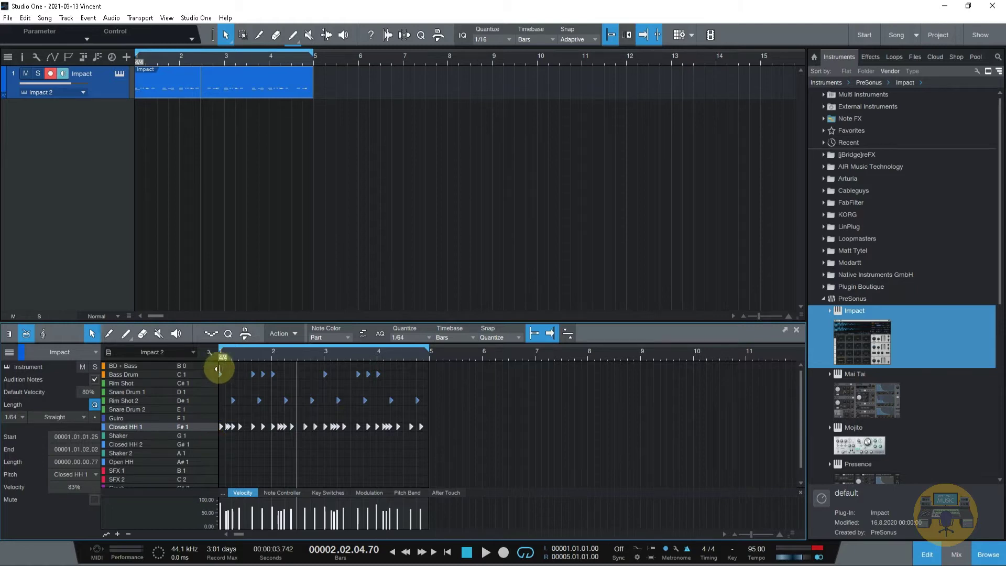
click(218, 349)
key(space)
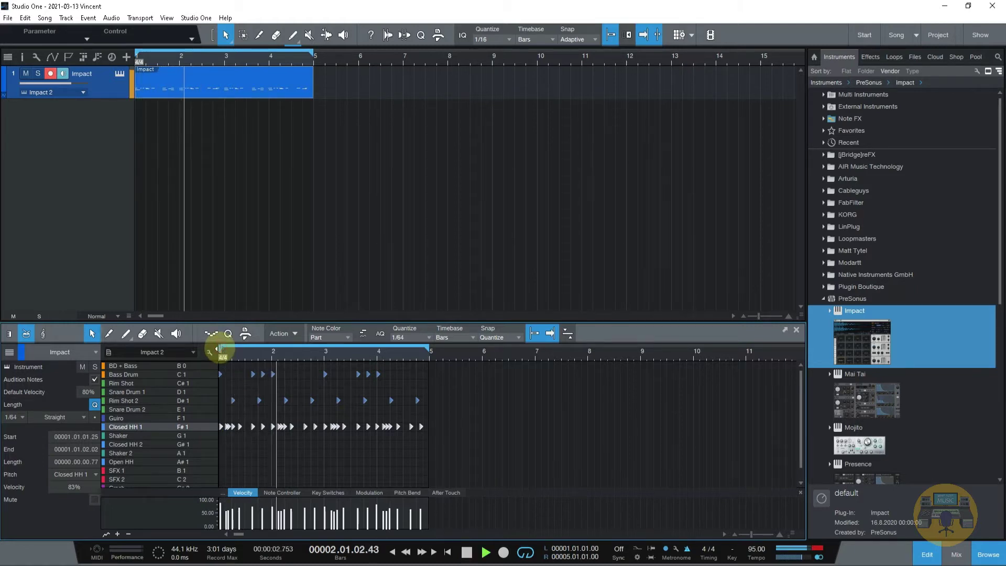
key(space)
Quantize all Closed HH 1 notes to 1/16 and play the loop from bar 1.
drag(465, 420, 219, 438)
click(414, 334)
click(511, 352)
key(q)
click(218, 347)
key(space)
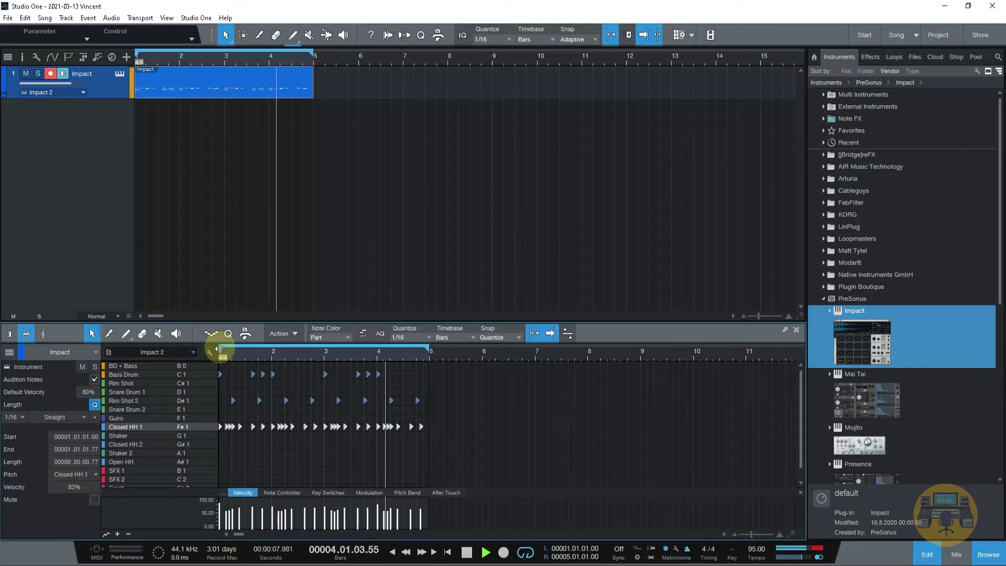
key(space)
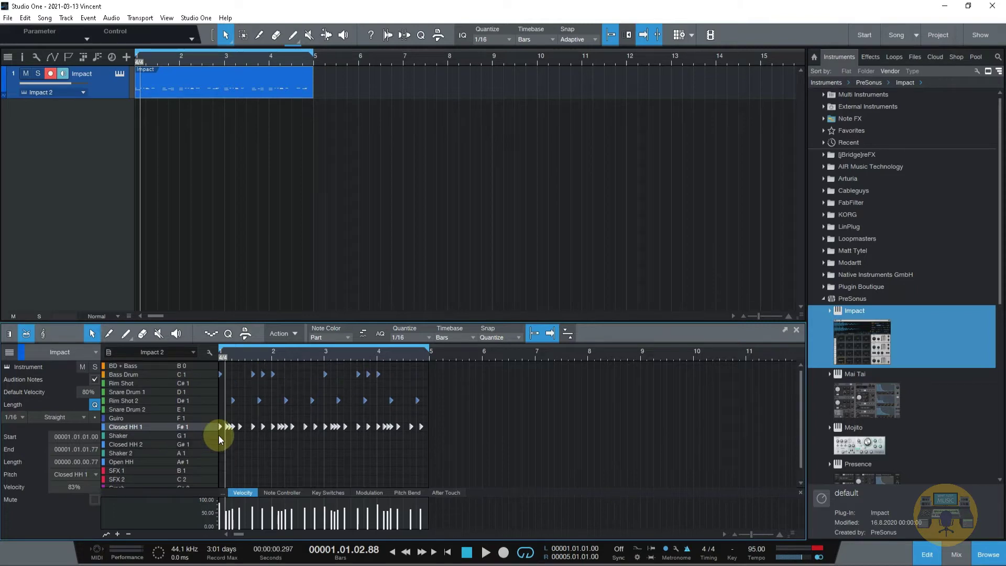
Open the track's Impact XT instrument and audition the hi-hat, shaker, snare and rim shot pads.
click(119, 74)
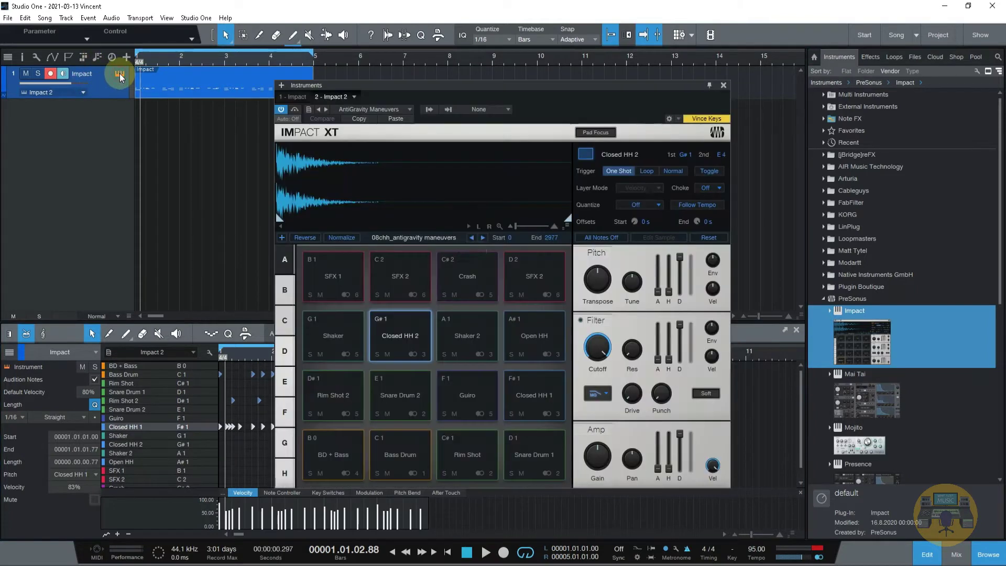
click(473, 294)
click(482, 325)
click(530, 338)
click(536, 391)
click(400, 386)
click(341, 385)
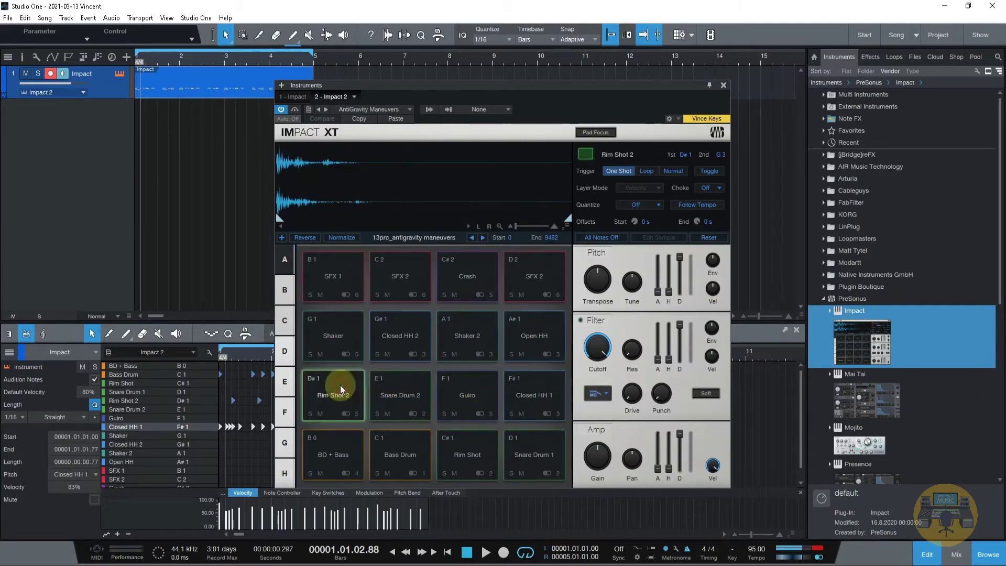
click(338, 343)
click(384, 335)
click(484, 331)
click(530, 330)
Audition the Shaker 2 pad repeatedly, and compare it with the Crash pad.
click(479, 333)
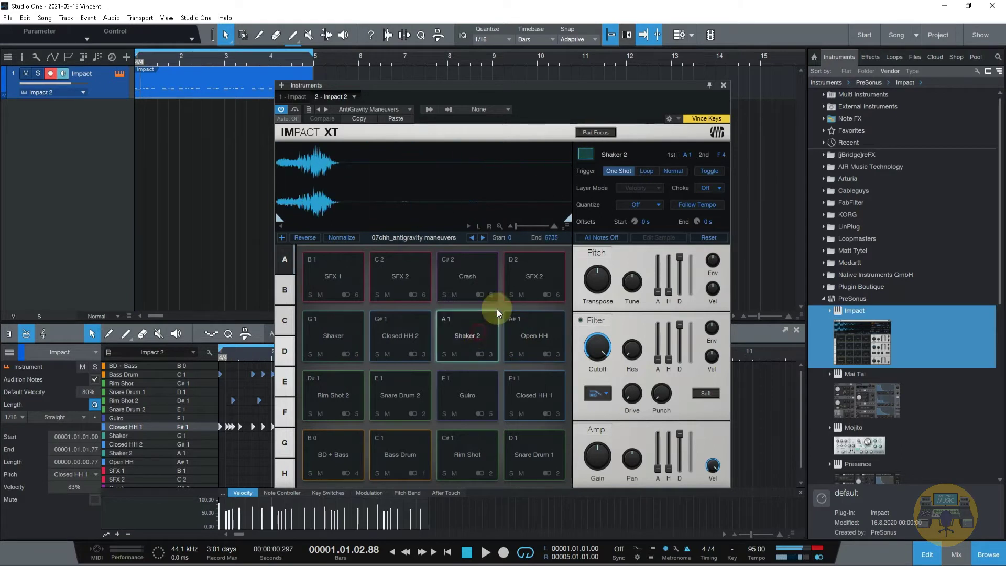
click(479, 334)
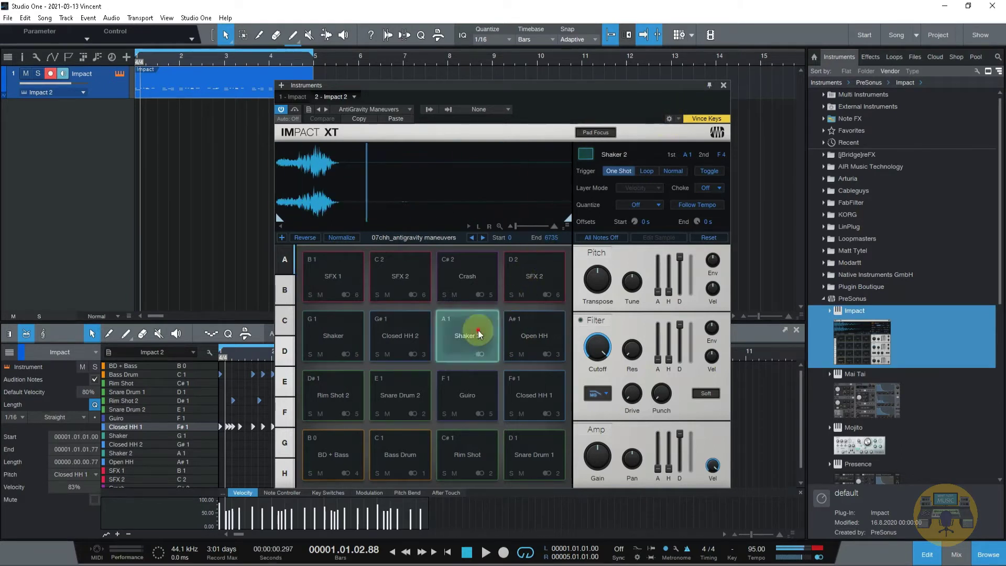
click(479, 334)
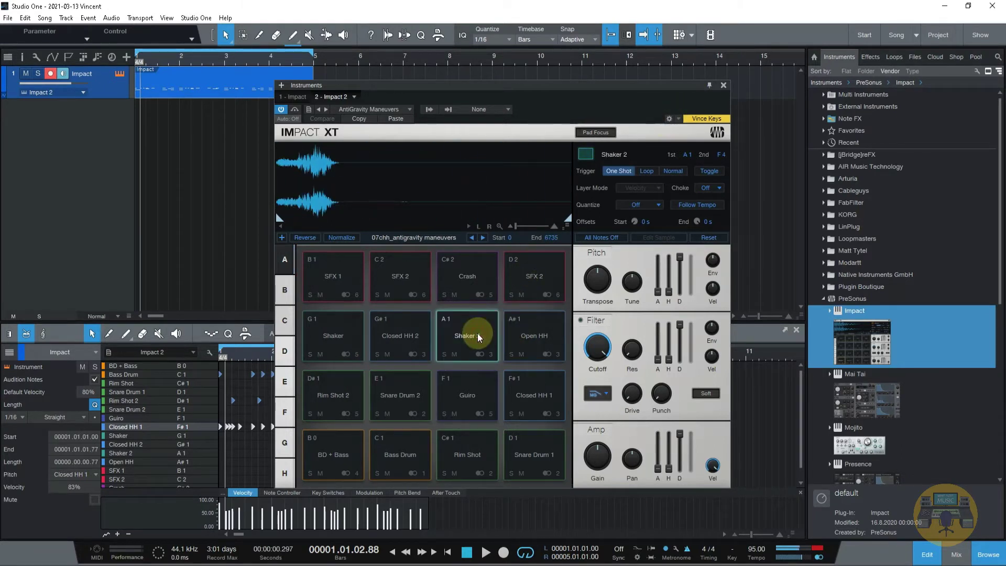
click(476, 333)
click(476, 334)
click(477, 333)
click(477, 333)
click(477, 334)
click(477, 333)
click(477, 313)
click(474, 277)
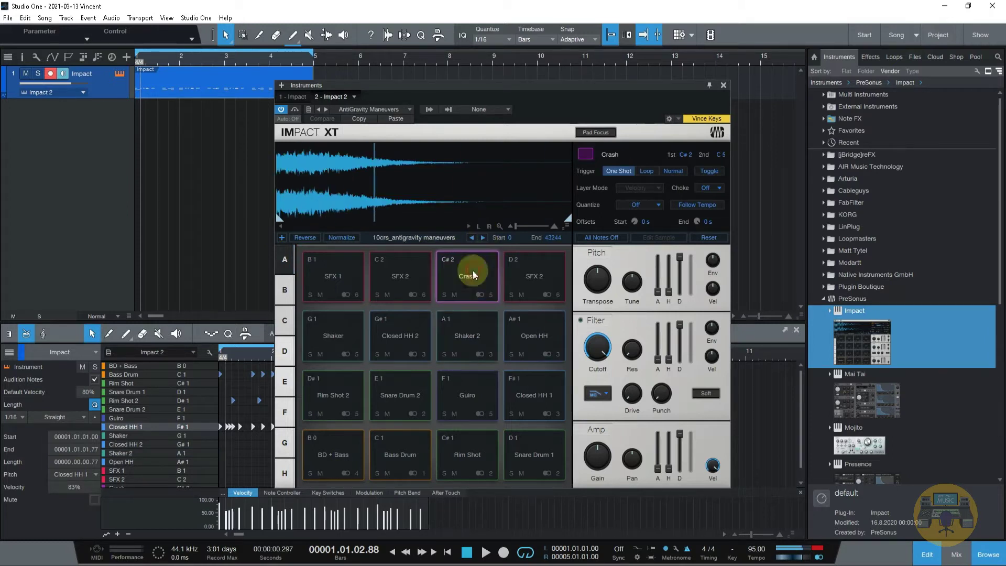
Step the Shaker 2 pad forward through the kit's samples to 16sfx_antigravity maneuvers, auditioning along the way.
click(480, 237)
click(470, 331)
click(483, 238)
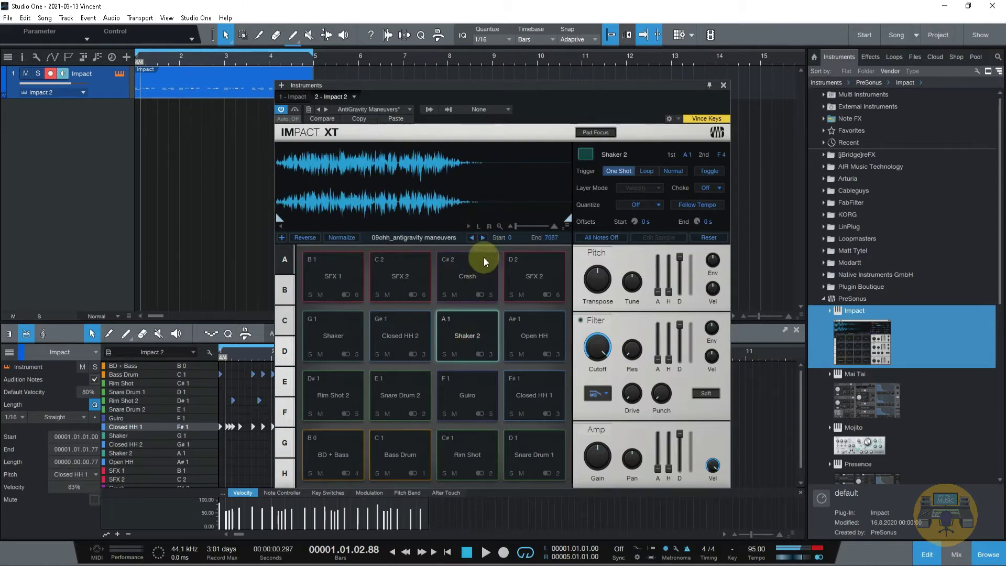
click(482, 238)
click(482, 237)
click(483, 238)
click(482, 237)
click(482, 238)
click(473, 329)
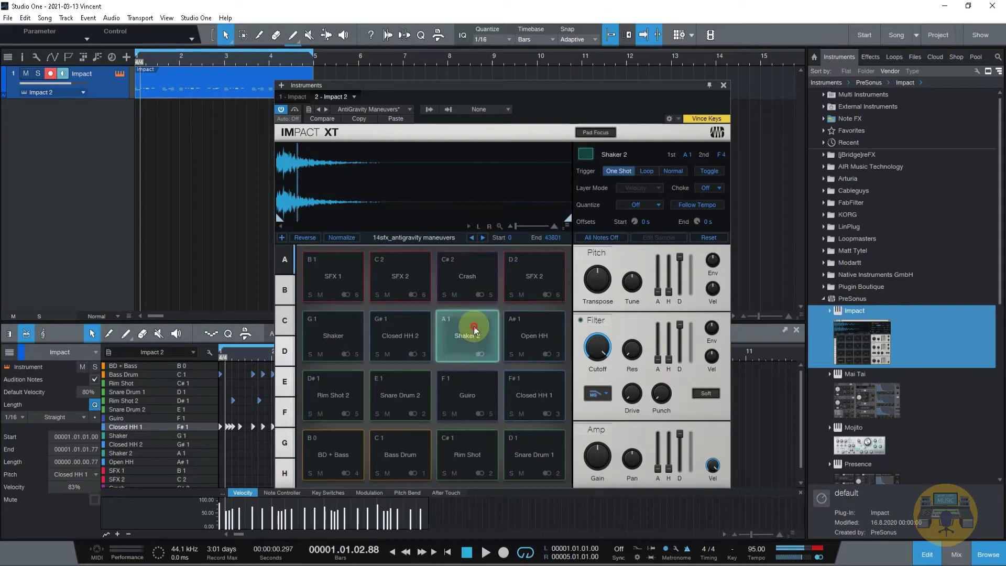
click(482, 237)
click(483, 238)
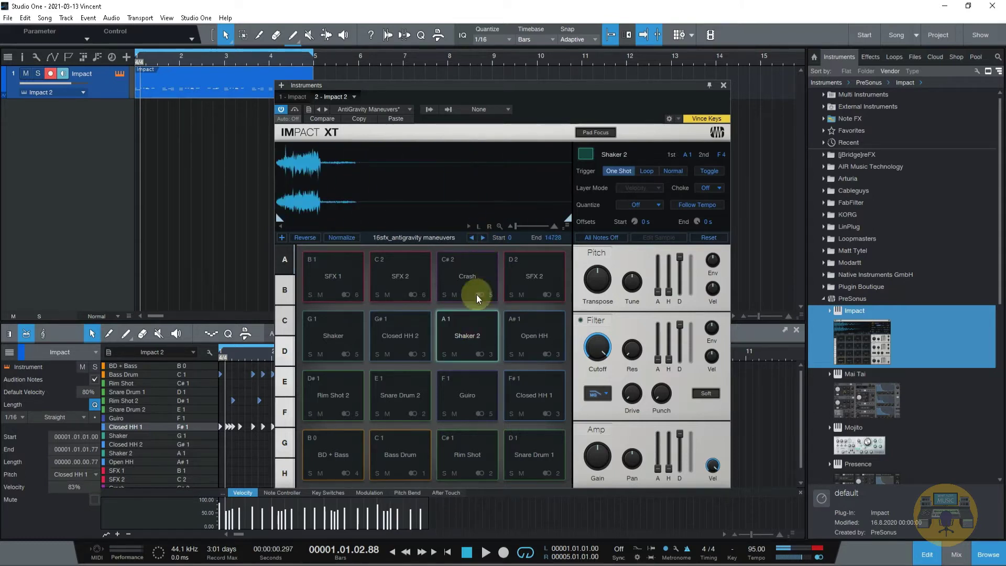
click(475, 323)
Step the Shaker 2 pad's sample to 01bde_antigravity maneuvers, switch it to 04sde_antigravity maneuvers, and audition both.
click(473, 239)
click(473, 238)
click(473, 239)
click(473, 239)
click(473, 238)
click(473, 238)
click(467, 327)
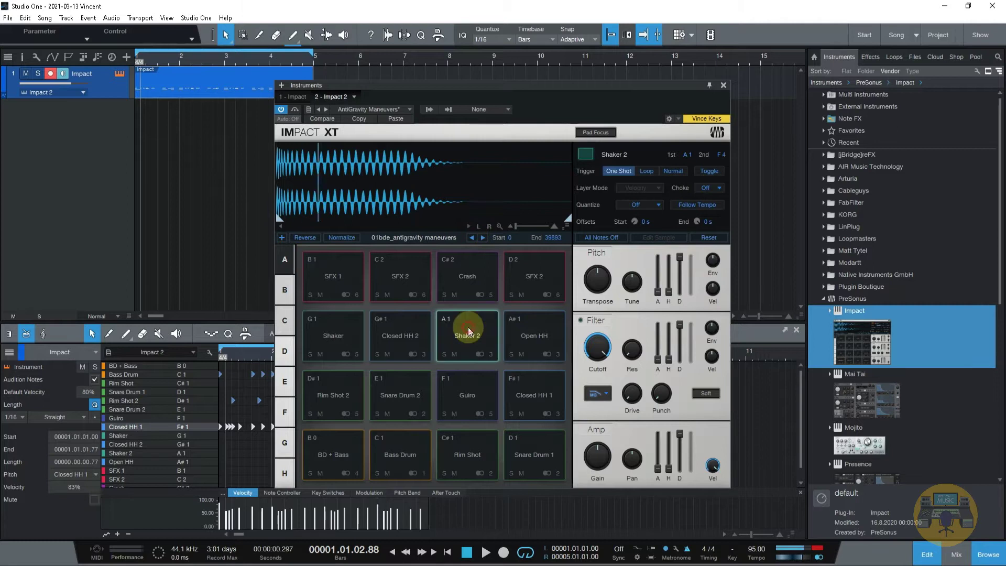
click(483, 238)
click(482, 237)
click(483, 237)
click(476, 290)
click(480, 326)
click(480, 329)
click(481, 330)
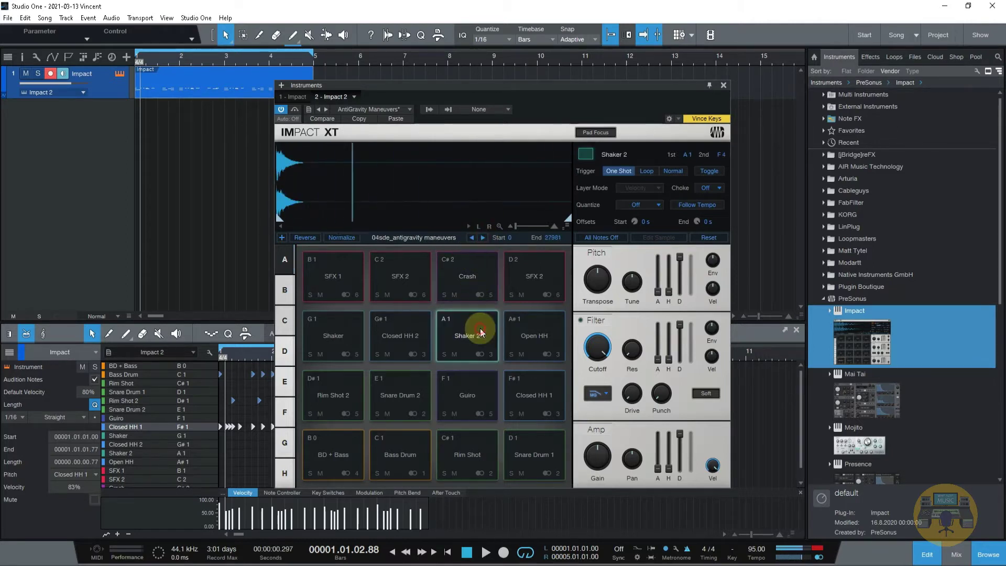
Audition the remaining pads of the AntiGravity Maneuvers kit, including rim shots, snares, Guiro, SFX and Shaker.
click(330, 397)
click(464, 338)
click(404, 386)
click(471, 383)
click(523, 389)
click(533, 439)
click(467, 445)
click(463, 405)
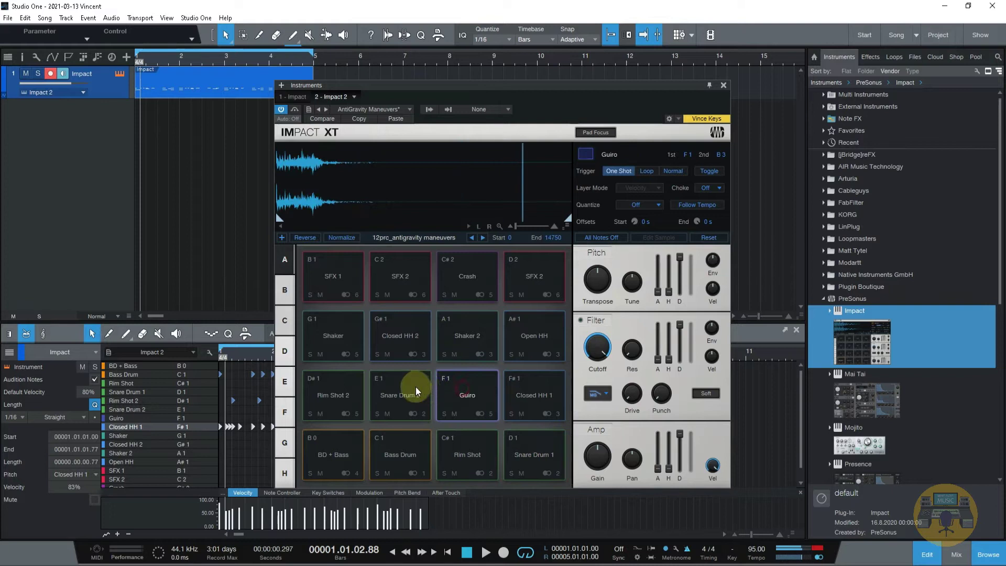
click(416, 387)
click(347, 326)
click(347, 273)
click(344, 327)
click(394, 273)
click(398, 342)
click(355, 354)
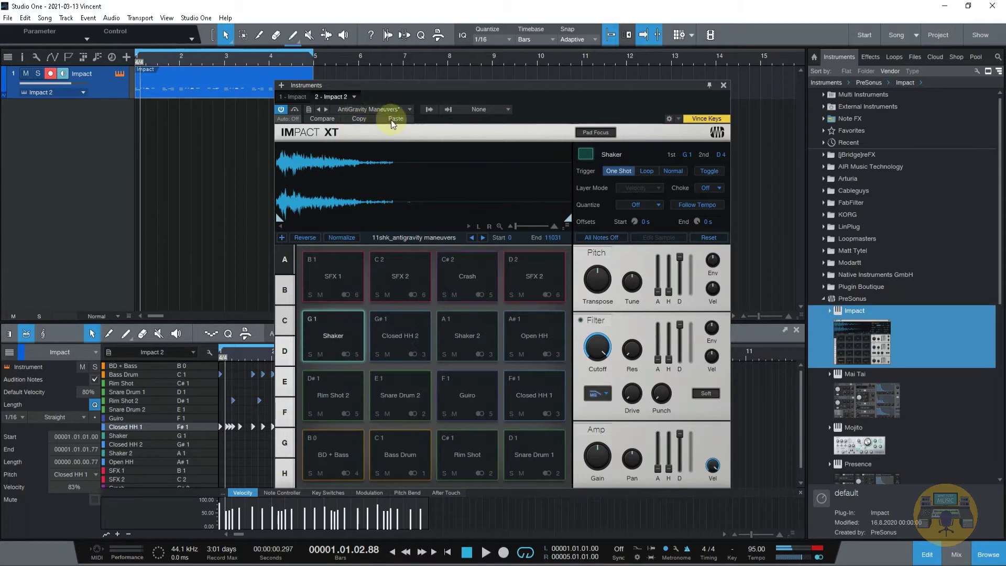
Try the Groove Shadows kit, audition its FX 09 pad, and load the Cohen Kit preset.
click(344, 347)
click(393, 120)
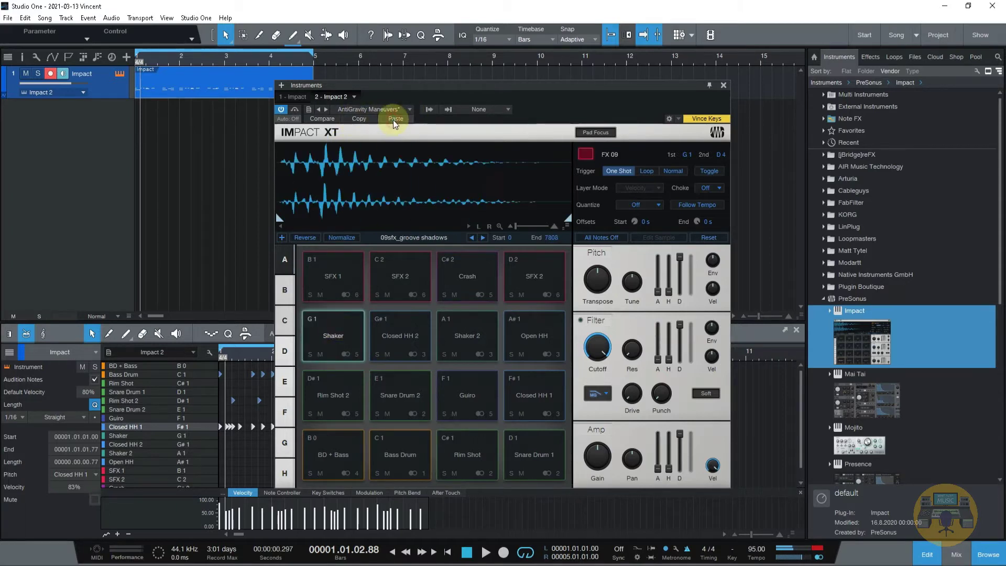
click(345, 329)
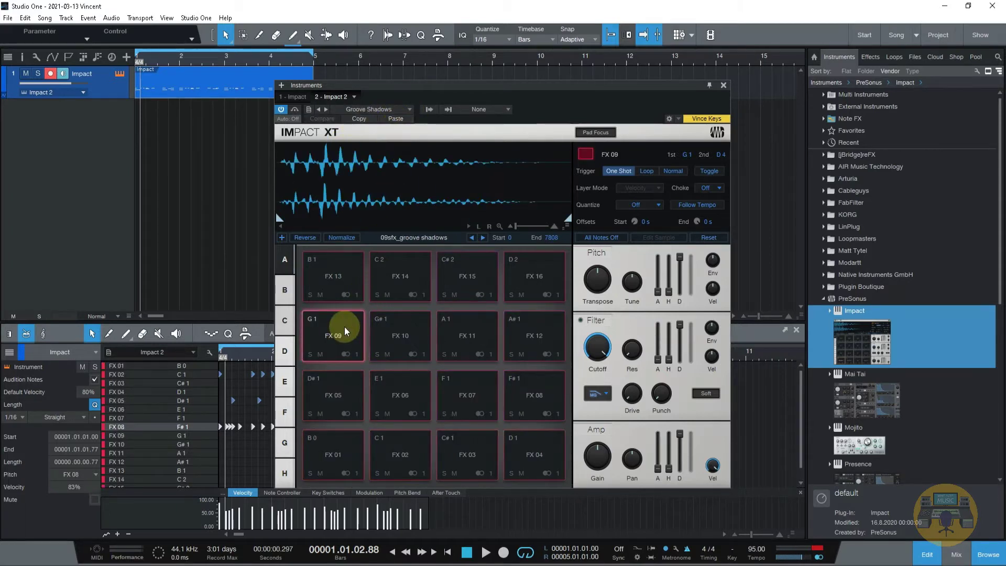
click(371, 112)
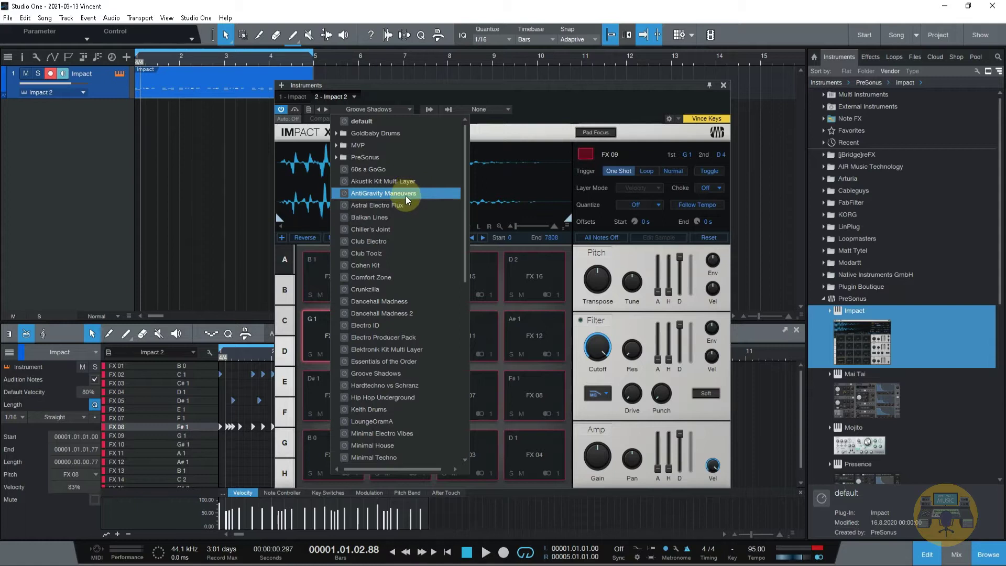
click(395, 264)
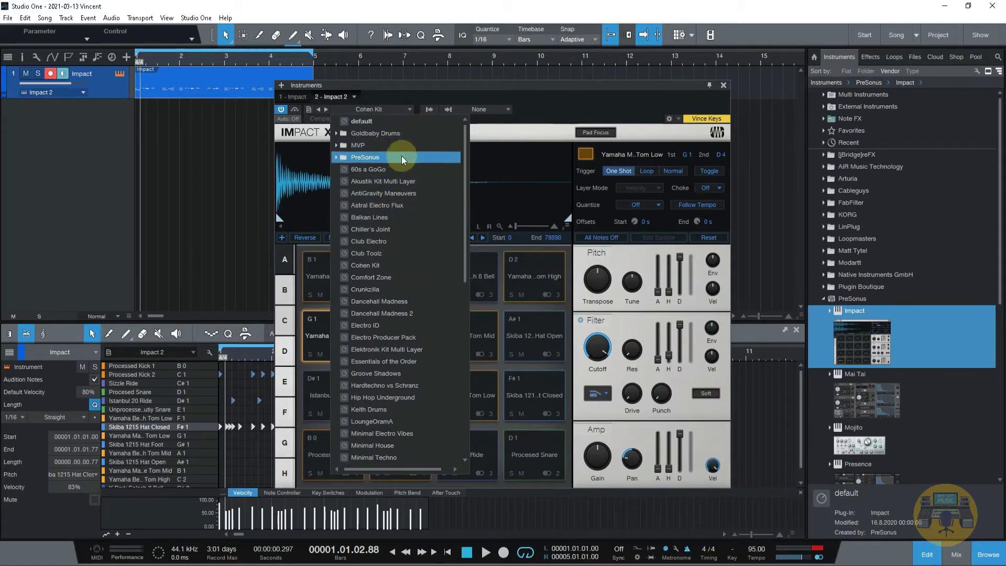
Load the Chiller's Joint kit in Impact XT and play the beat from bar 1.
click(399, 229)
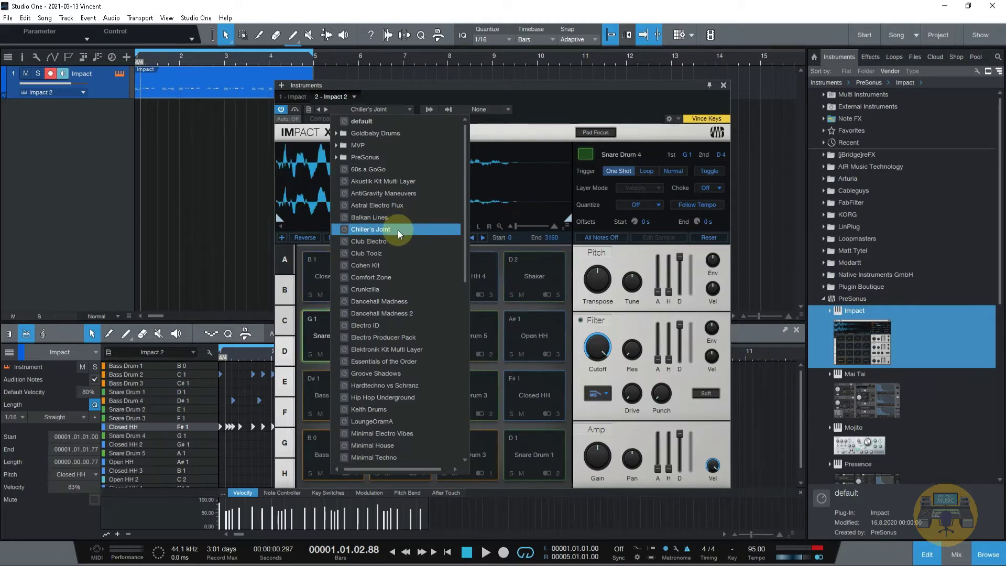
click(159, 54)
key(space)
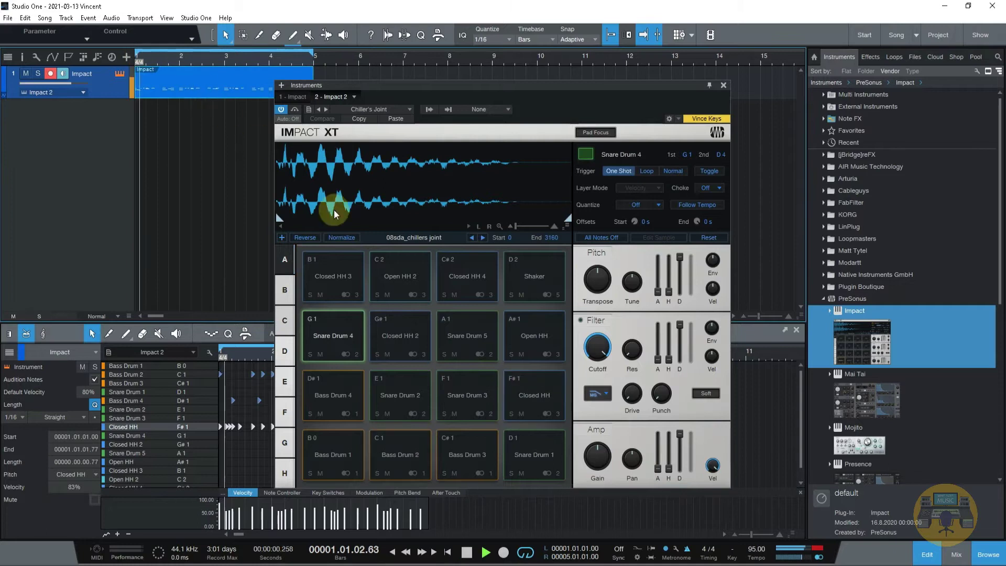
Audition the beat with the Minimal Electro Vibes, Akustik Kit Multi Layer, Astral Electro Flux, Balkan Lines, Chiller's Joint, Club Electro and Club Toolz kits.
click(377, 109)
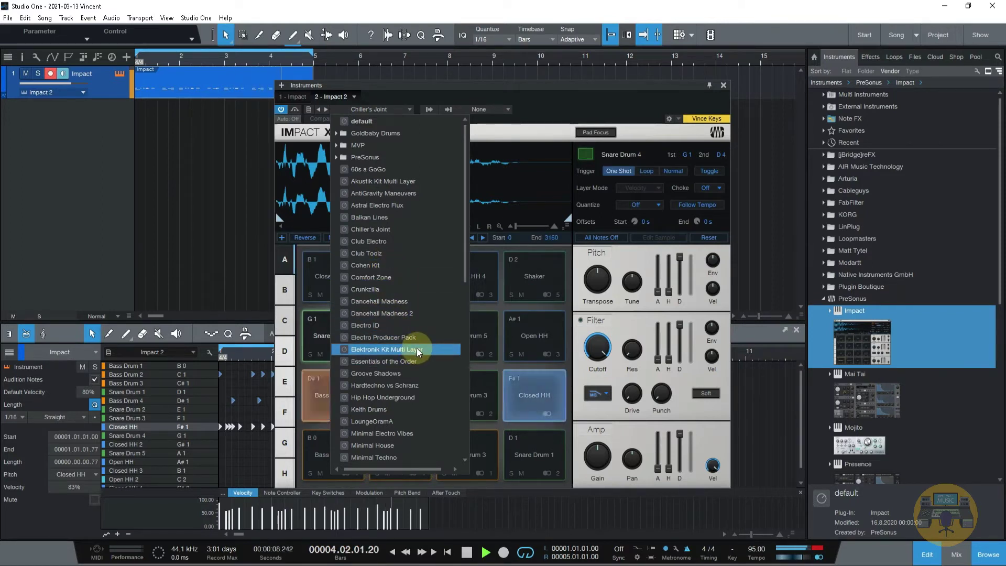
click(394, 433)
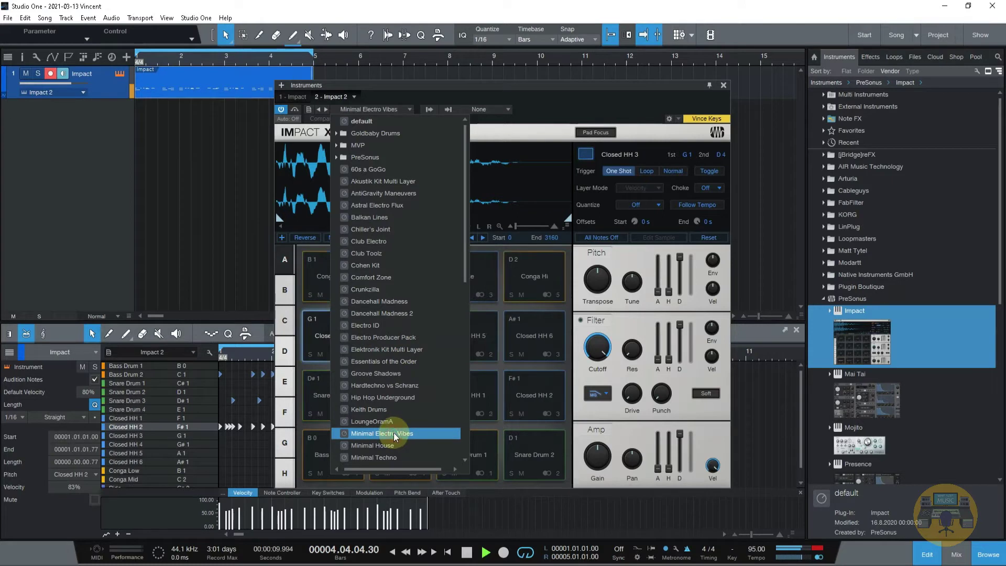
click(397, 182)
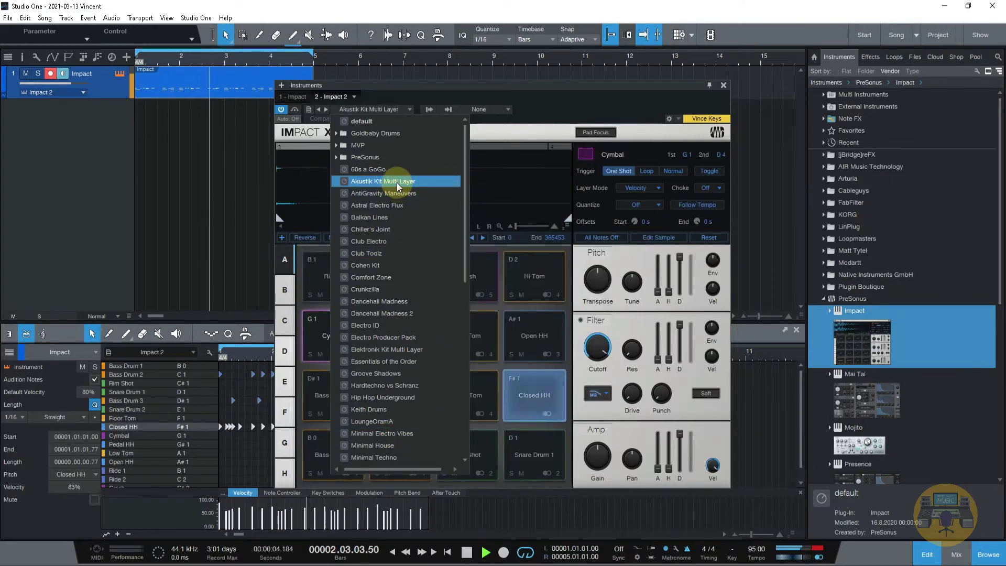
click(403, 205)
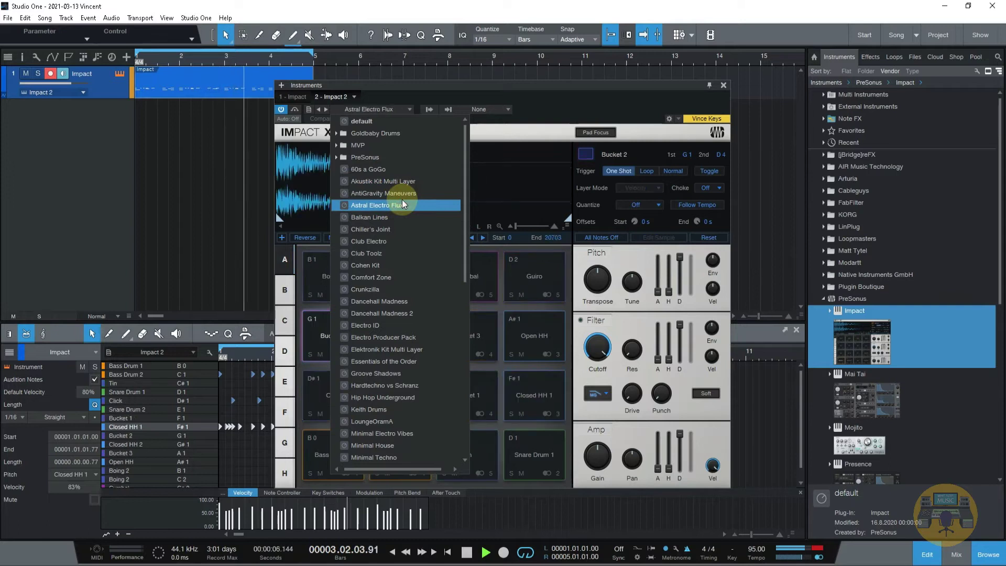
click(394, 217)
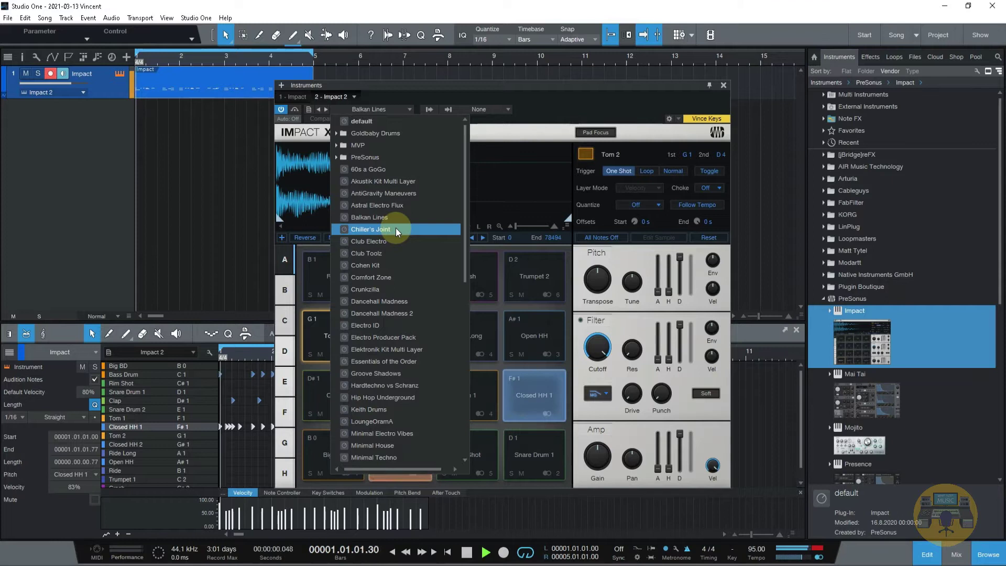
click(395, 229)
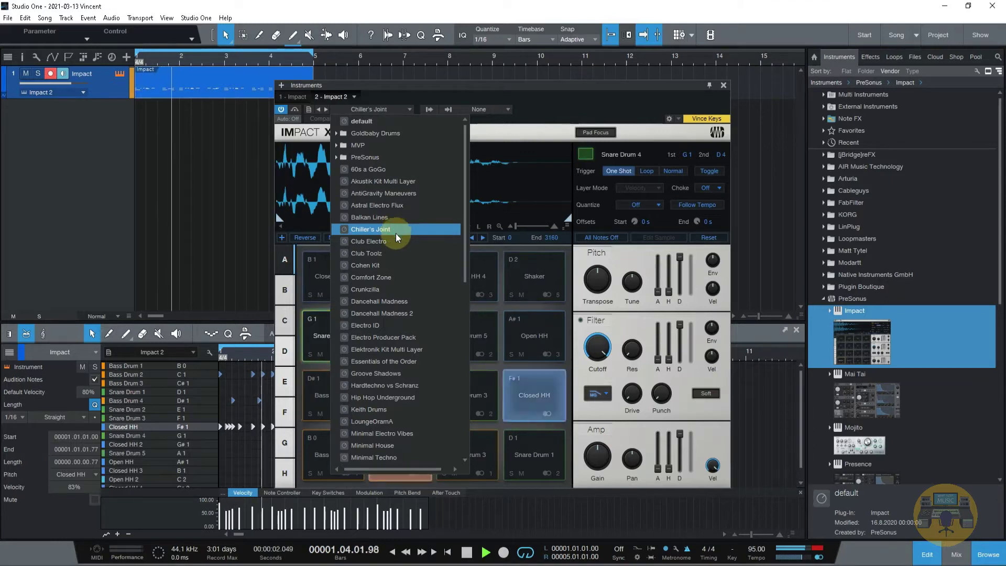
click(396, 240)
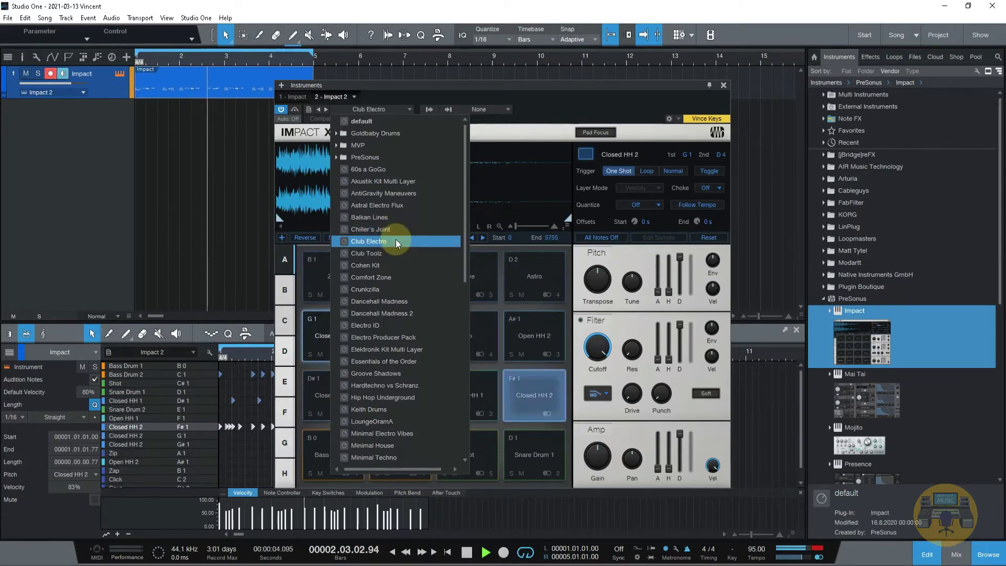
click(395, 252)
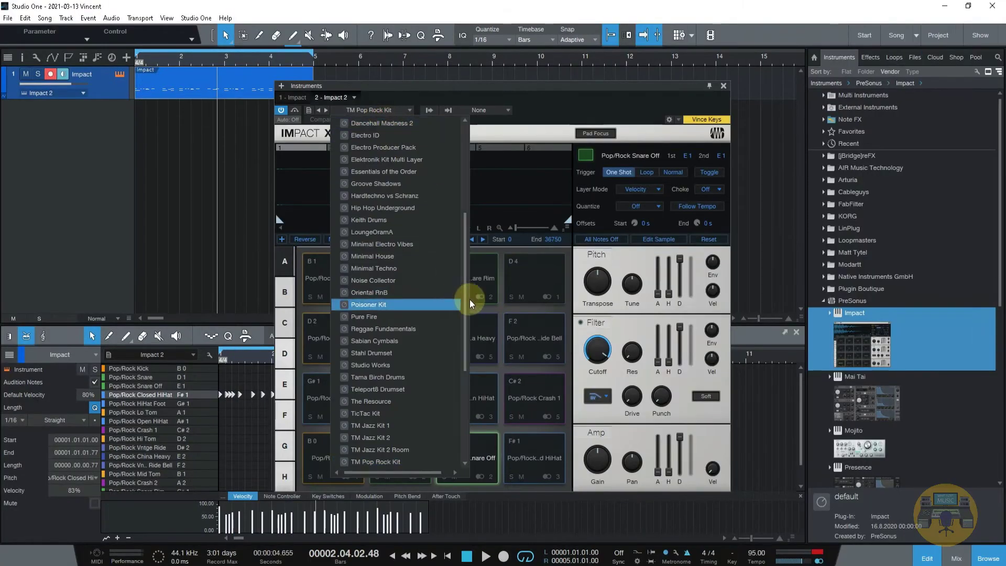
Load the AntiGravity Maneuvers kit in Impact XT and play the beat with it.
drag(466, 292, 457, 193)
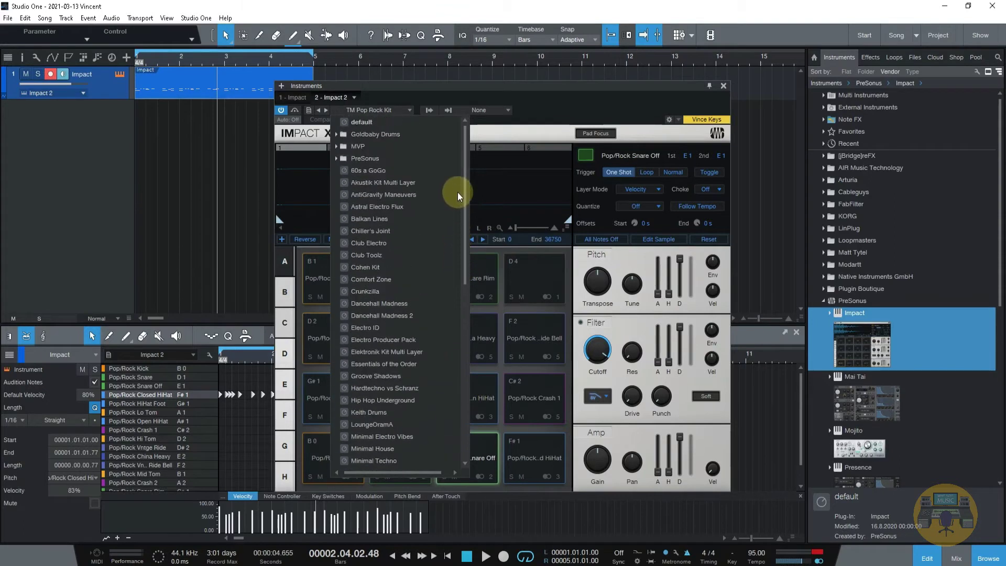
click(400, 193)
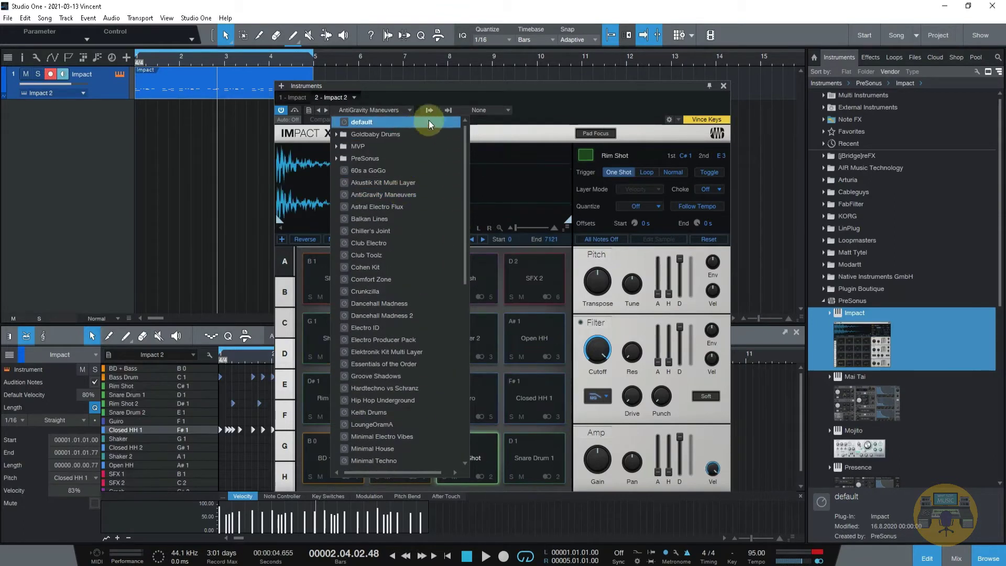
click(457, 83)
key(space)
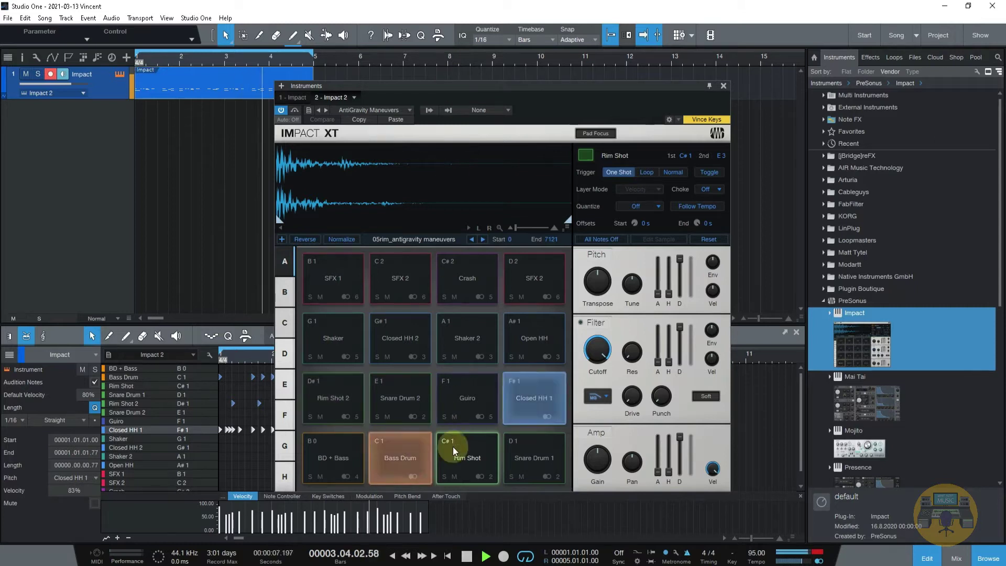
click(475, 565)
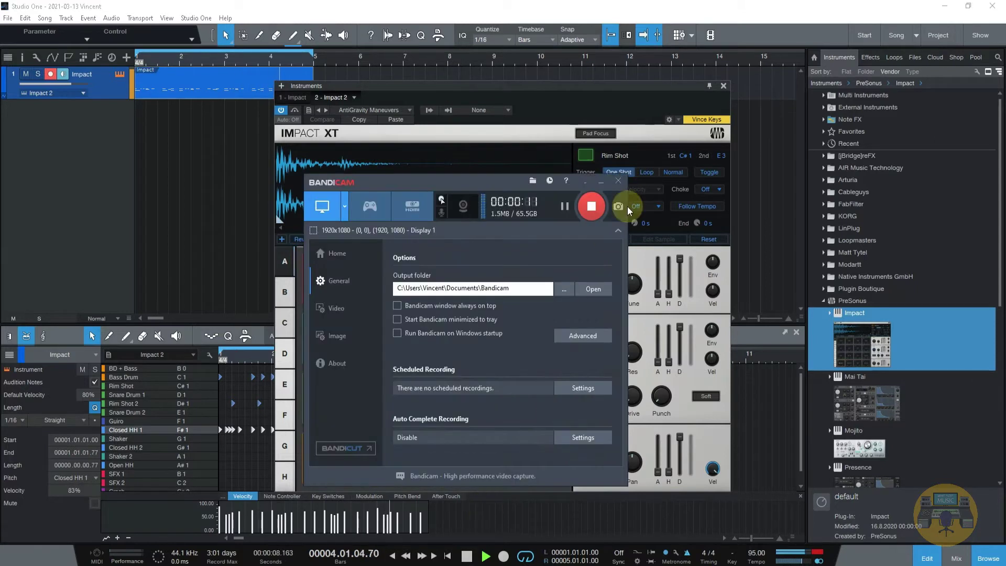
click(598, 184)
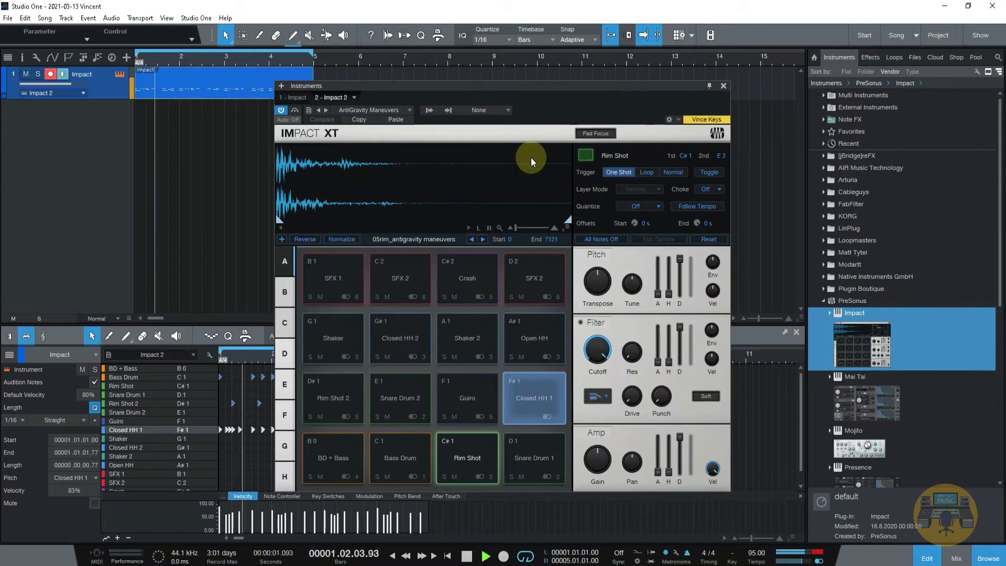
Audition the Closed HH 2 and Shaker 2 pads, and close the Impact XT window.
click(419, 340)
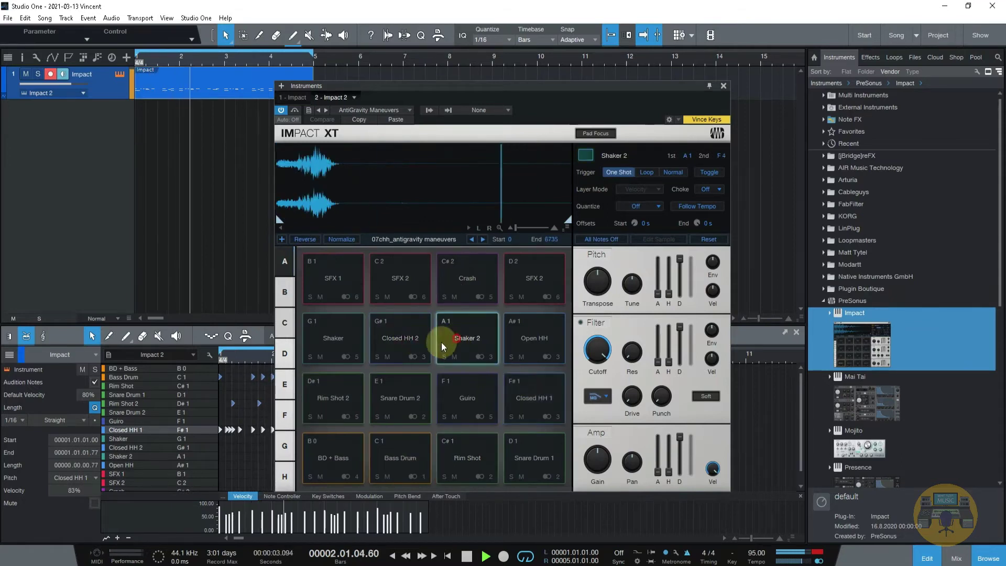
click(471, 340)
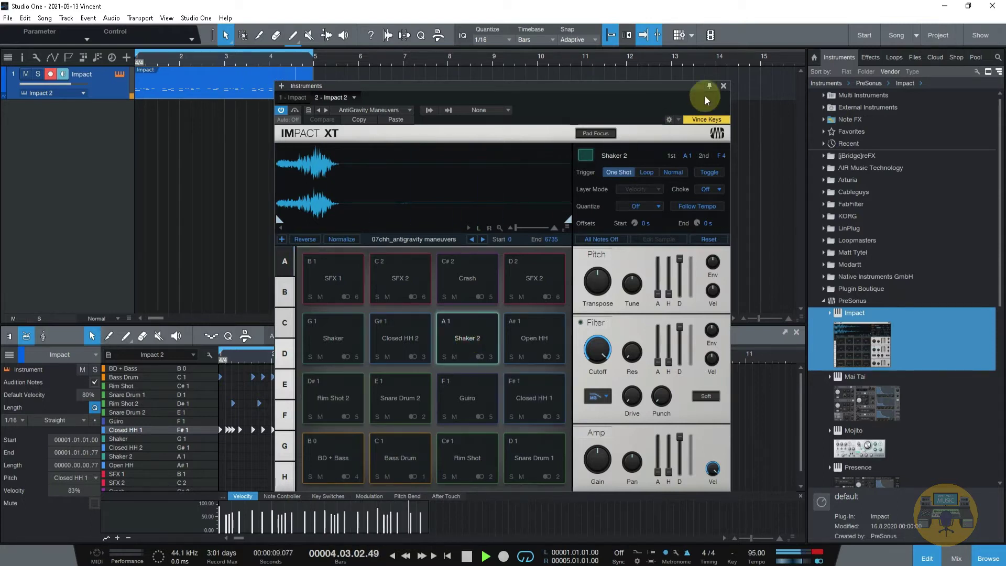
click(722, 87)
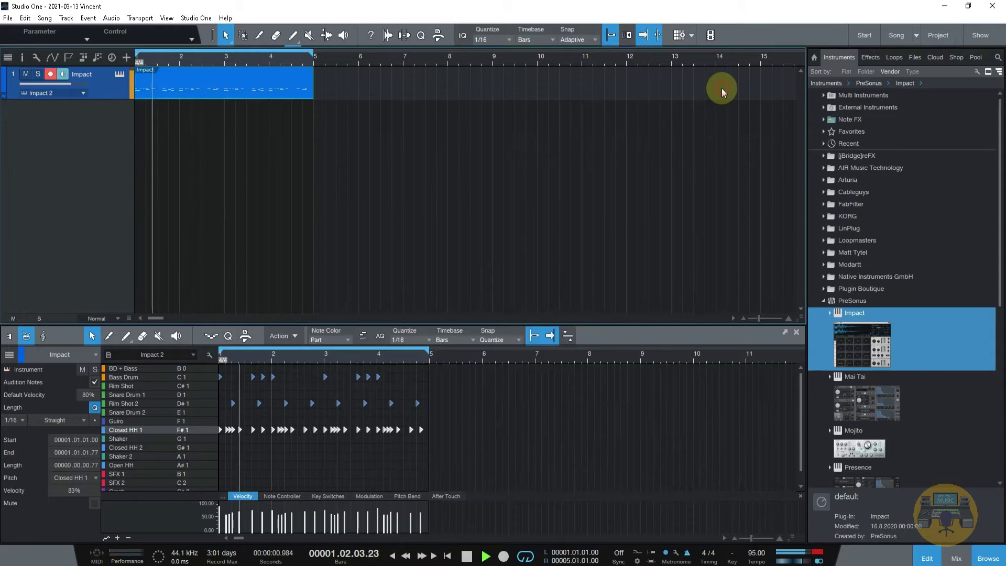
Disarm recording on the Impact track and stop playback.
click(50, 74)
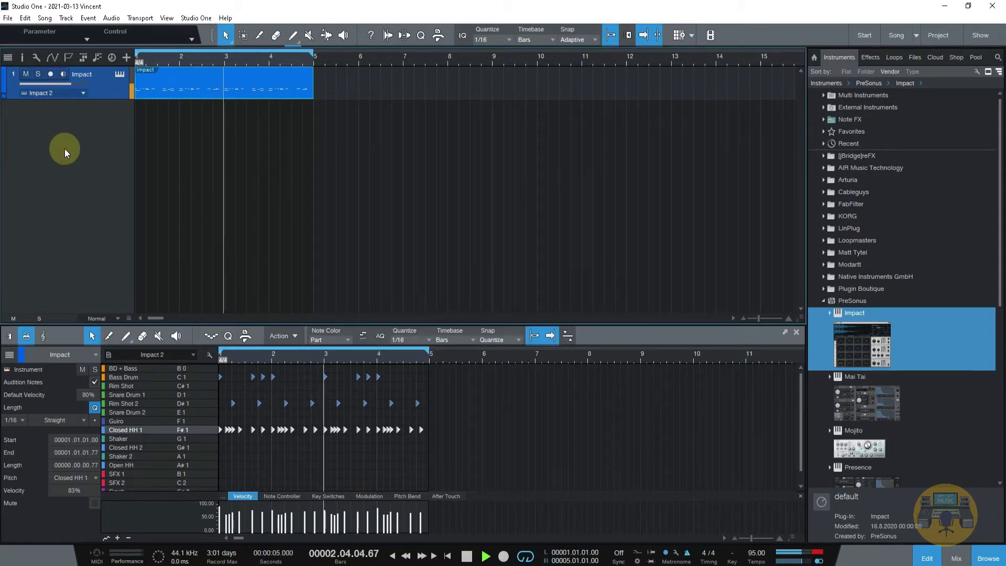
key(space)
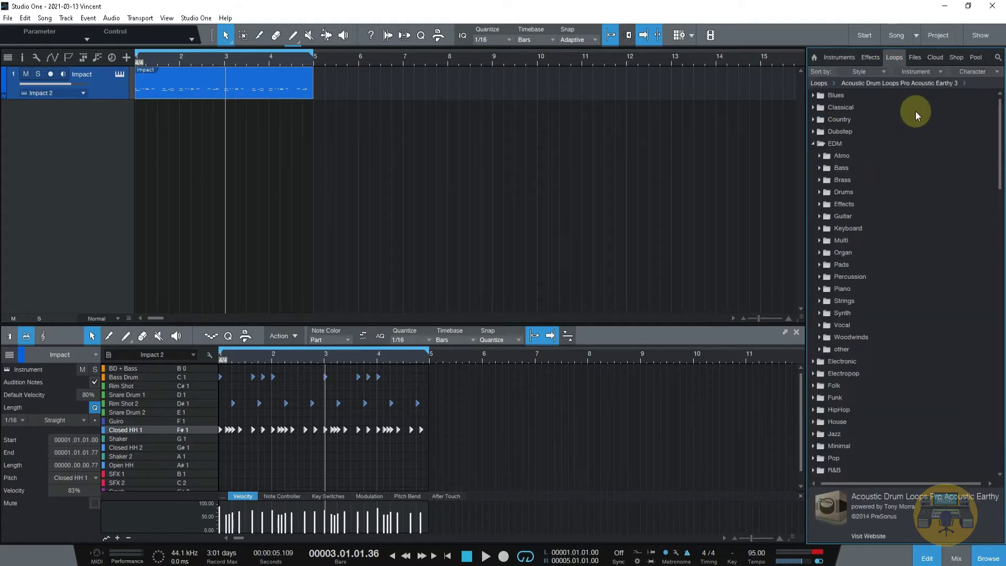
Search the loop library for "clap".
click(815, 144)
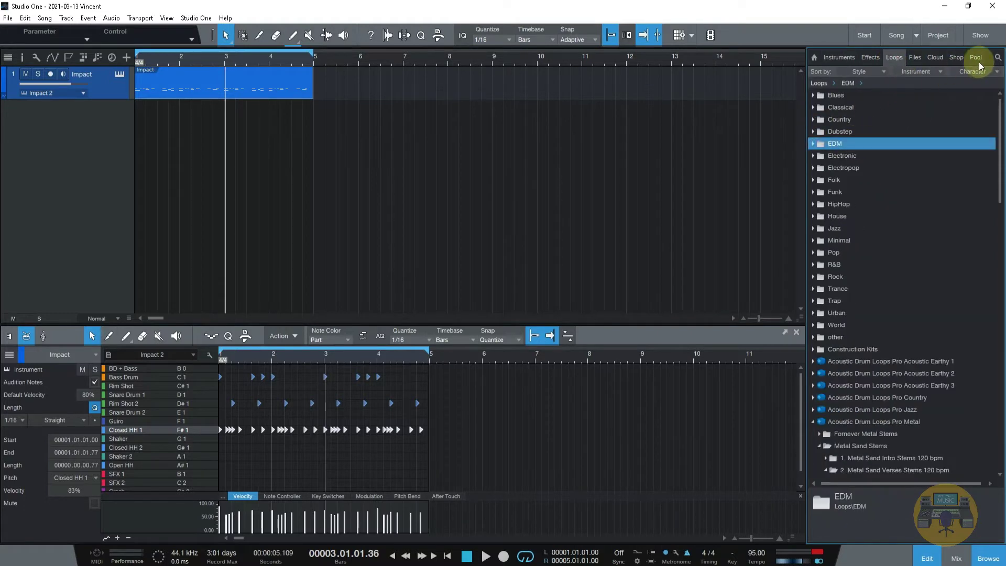
click(997, 59)
click(911, 85)
text(clap)
key(Return)
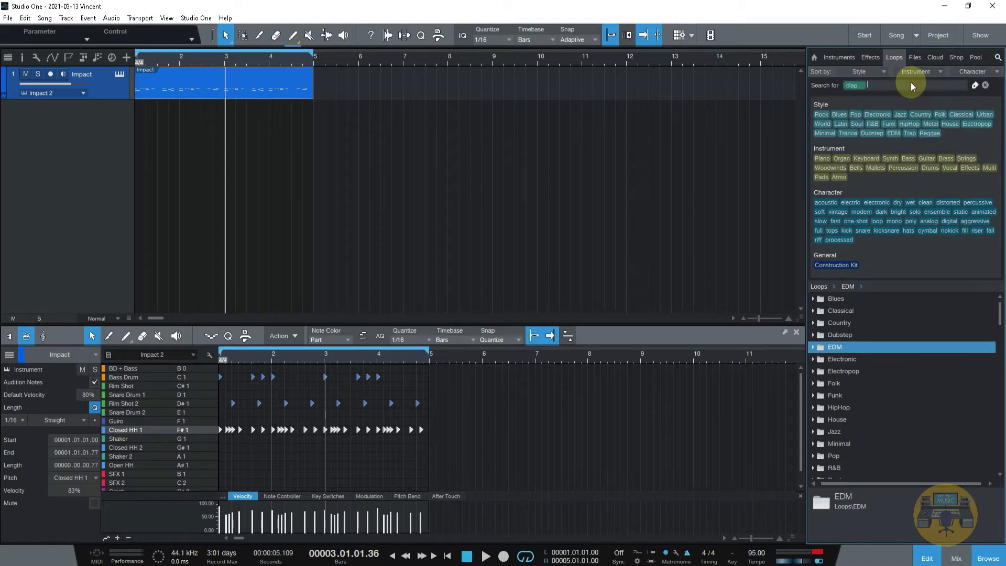
Audition the Kit 01 and Kit 02 HipHop claps and the Pop_Clap 1, 2 and 3 samples.
click(863, 300)
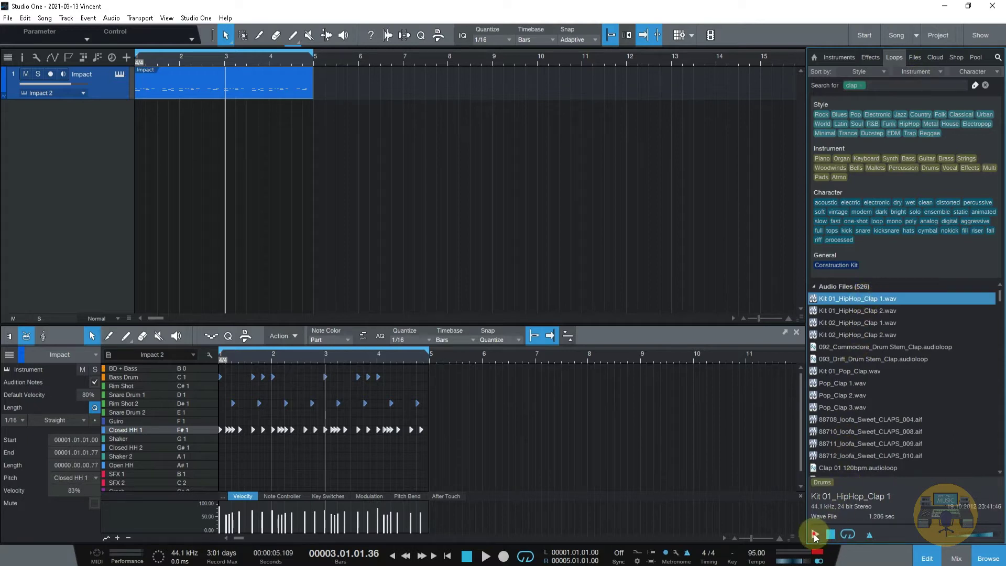
click(859, 313)
click(860, 321)
click(865, 335)
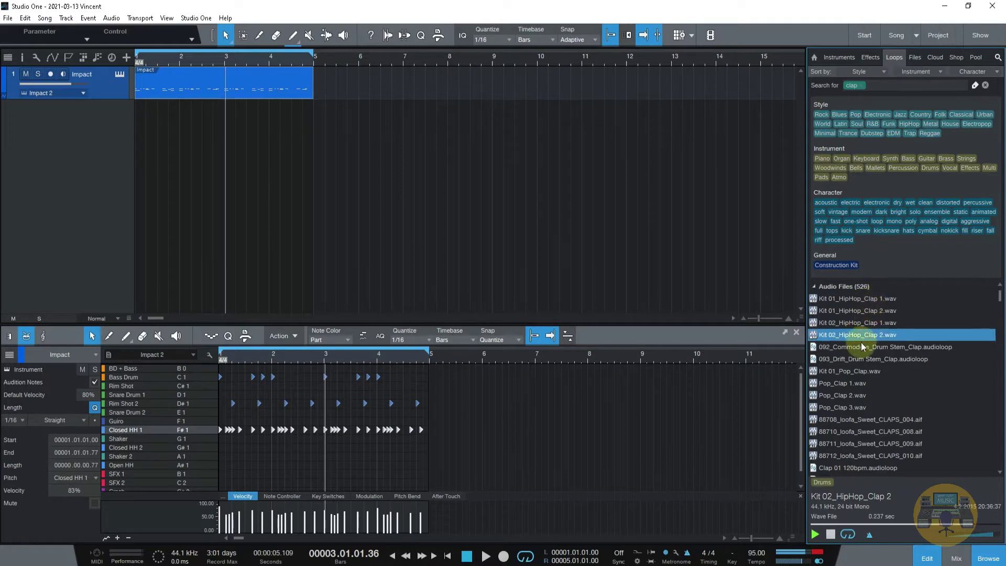
click(859, 383)
click(860, 395)
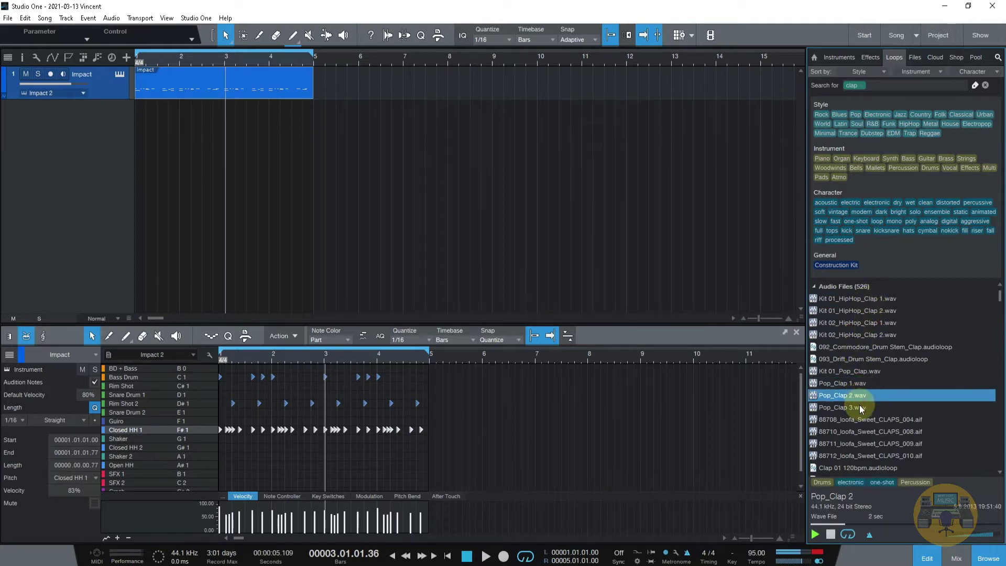
click(860, 407)
Place Kit 01_HipHop_Clap 1.wav on a new audio track below Impact, at beat 2 of bar 1.
click(838, 303)
drag(836, 303, 168, 111)
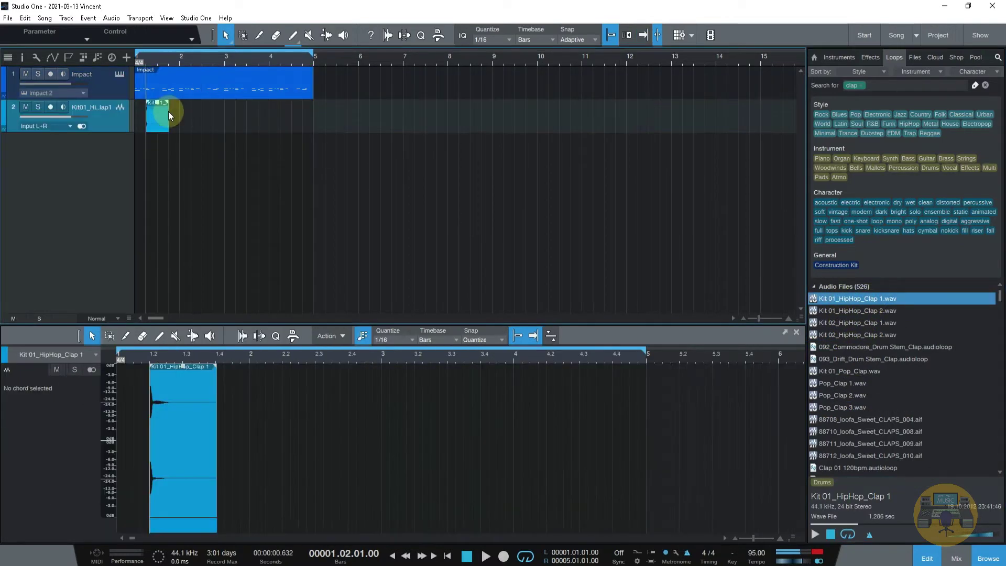
Try the clap clip about halfway between beats 2 and 3 of bar 1, playing the song from the start.
mouse_move(138, 72)
mouse_down()
mouse_move(151, 90)
mouse_move(247, 92)
mouse_move(309, 126)
mouse_move(241, 119)
mouse_up()
click(135, 54)
key(space)
click(135, 53)
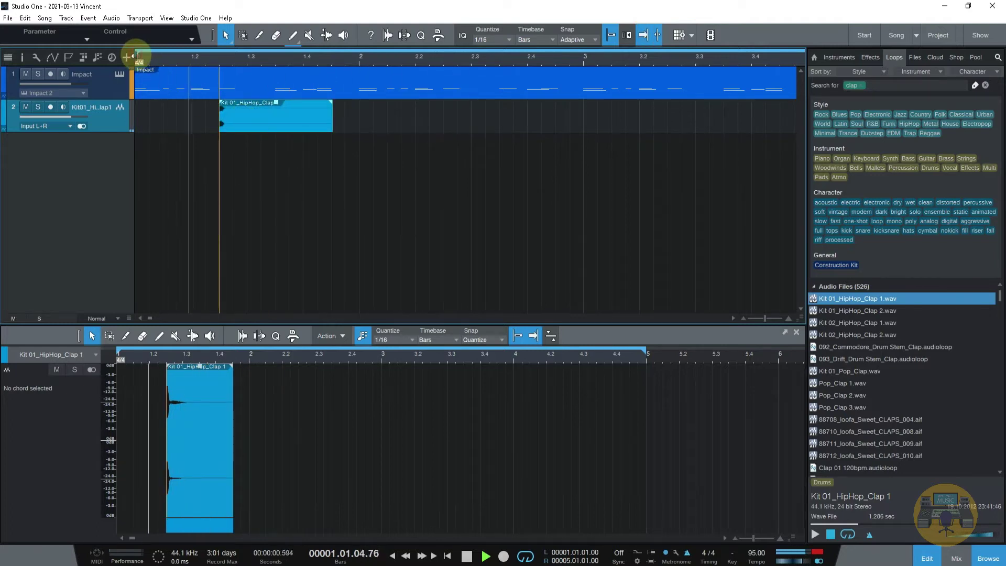
key(space)
Move the clap clip back to beat 2 of bar 1 and play from the start.
drag(231, 113, 206, 115)
click(136, 53)
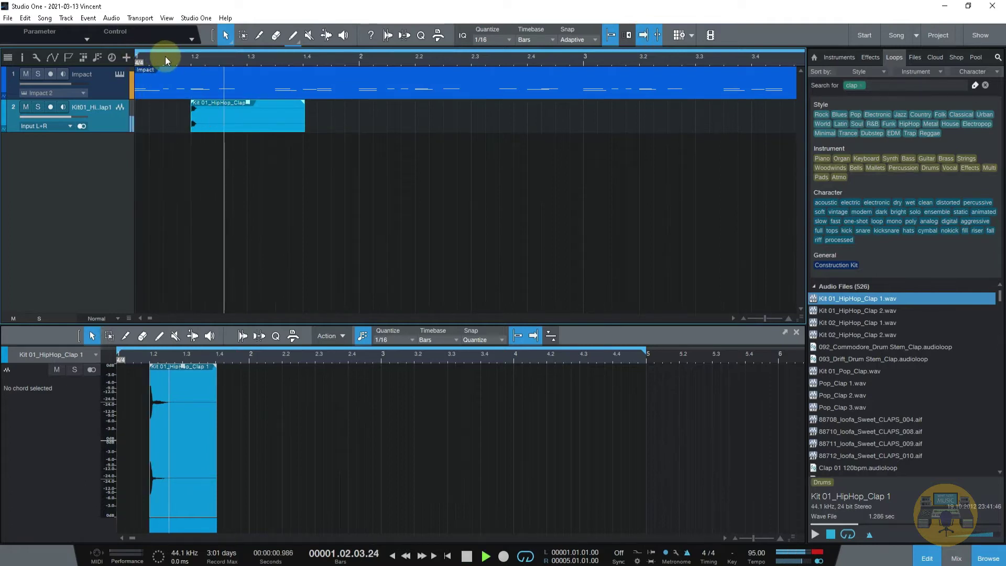
drag(165, 55, 168, 40)
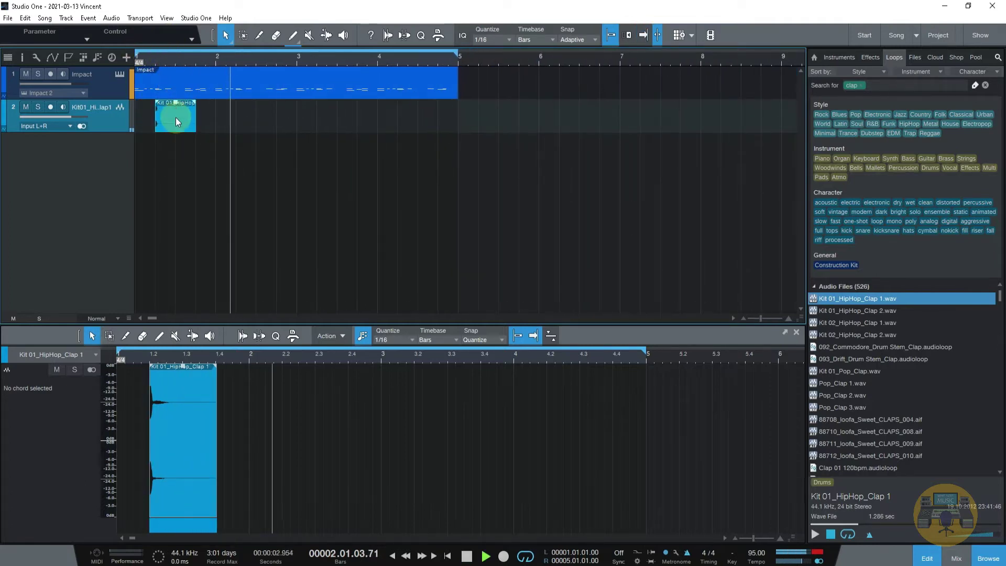
Copy the clap clip to beat 2 of bar 2 and play both claps with the beat from bar 1.
key(space)
drag(175, 117, 254, 114)
click(138, 56)
key(space)
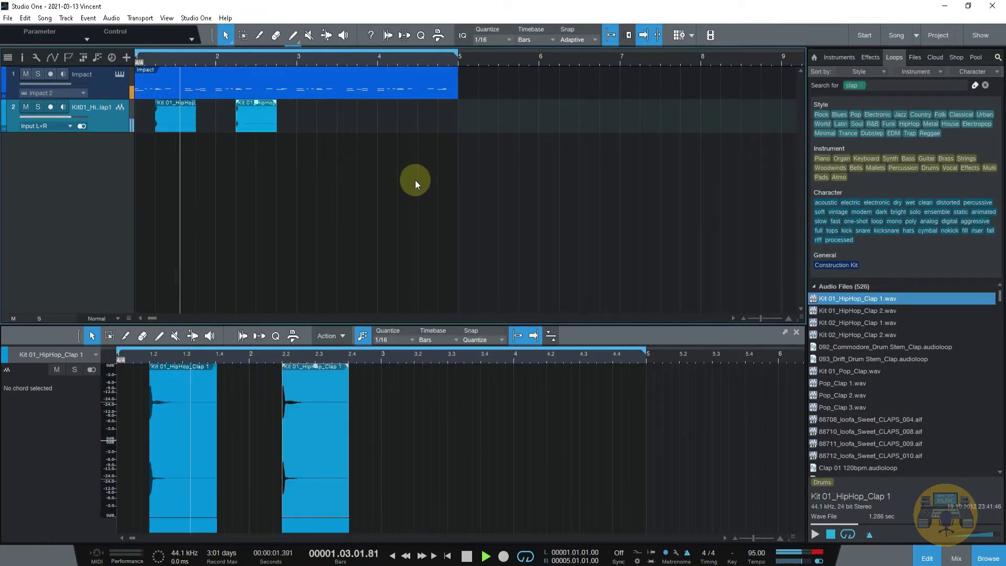
Copy the two clap clips to beat 2 of bars 3 and 4 and play the four-bar loop.
drag(236, 57, 254, 40)
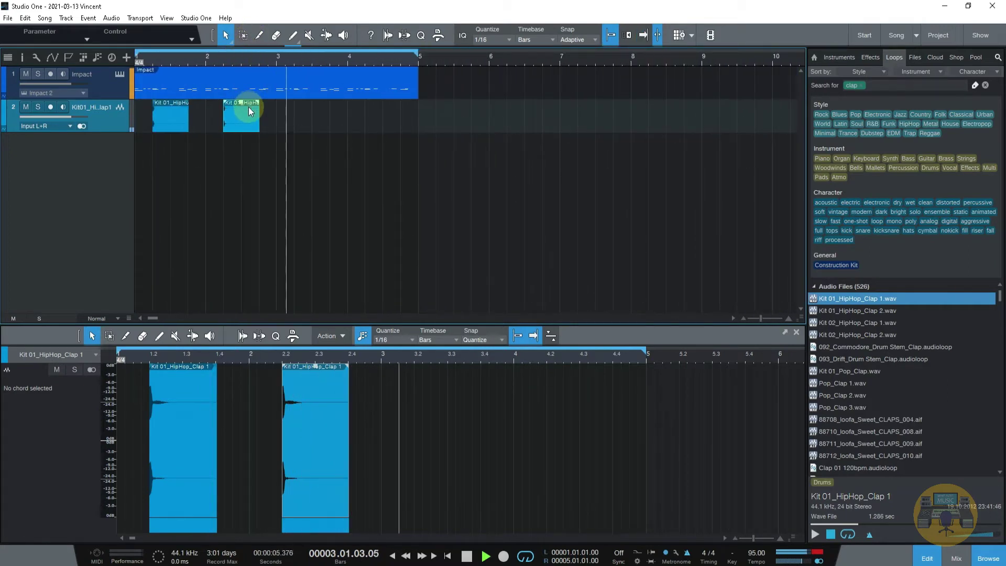
key(space)
click(390, 80)
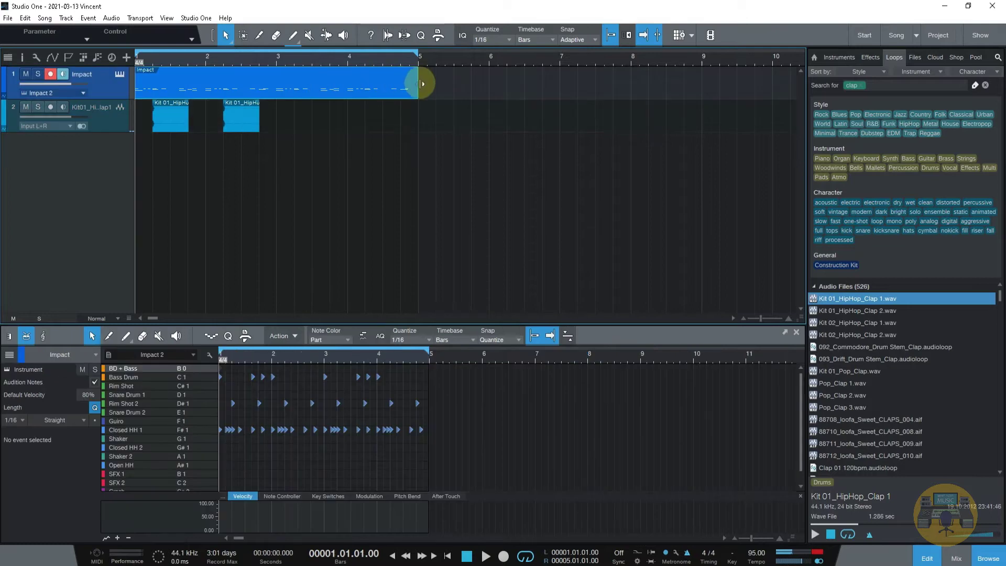
mouse_move(315, 116)
mouse_down()
mouse_move(162, 124)
mouse_move(308, 115)
mouse_up()
key(space)
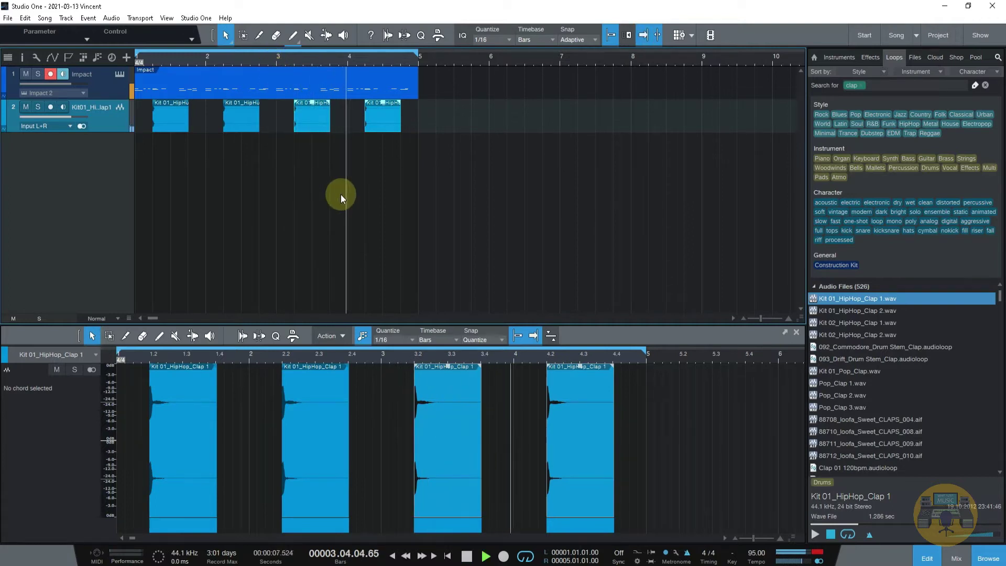
Disarm the Impact track again and close the audio editor to enlarge the arrangement.
click(50, 73)
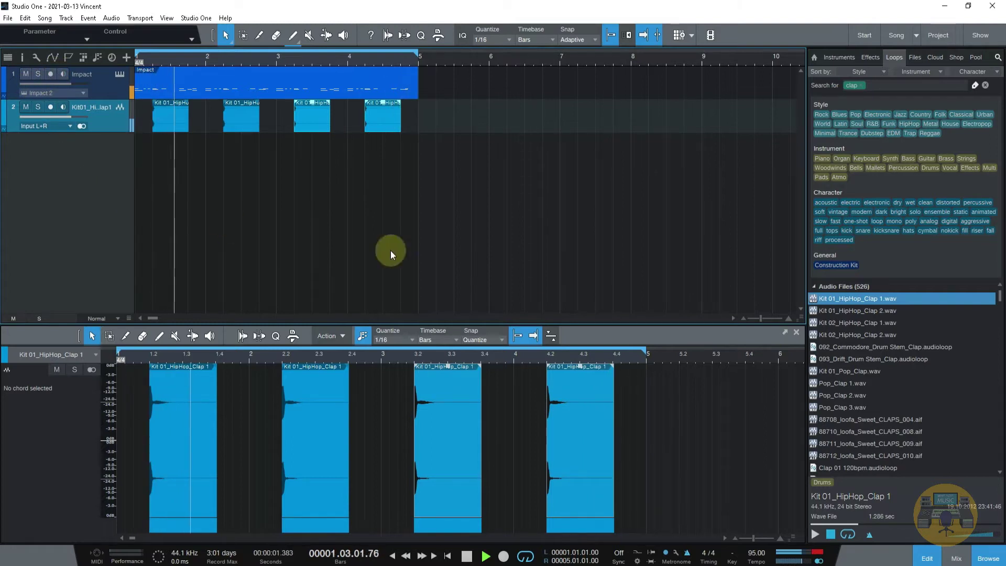
click(797, 333)
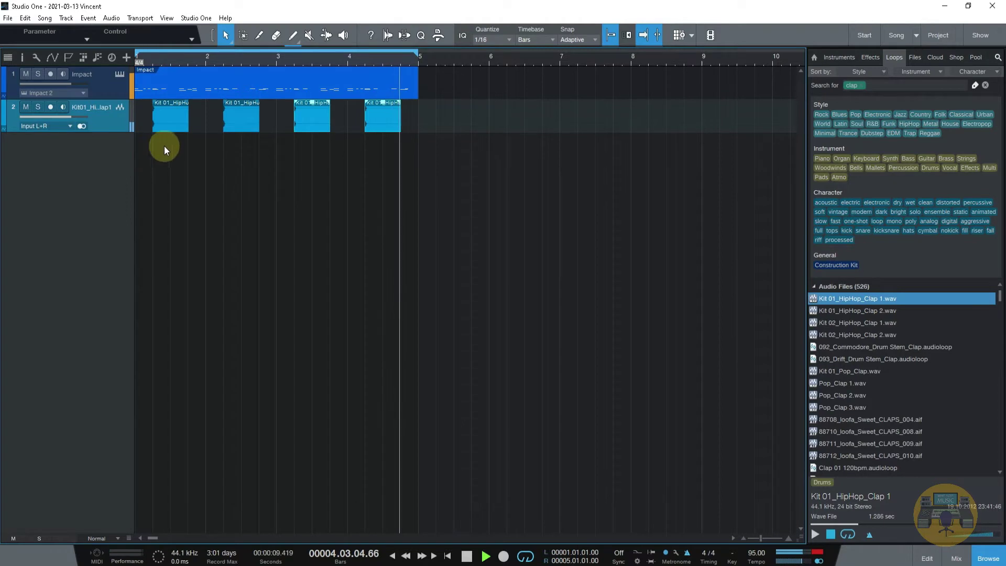
Duplicate the four-bar Impact part together with its clap clips three times, filling the arrangement up to bar 17.
drag(212, 57, 225, 34)
drag(278, 95, 106, 168)
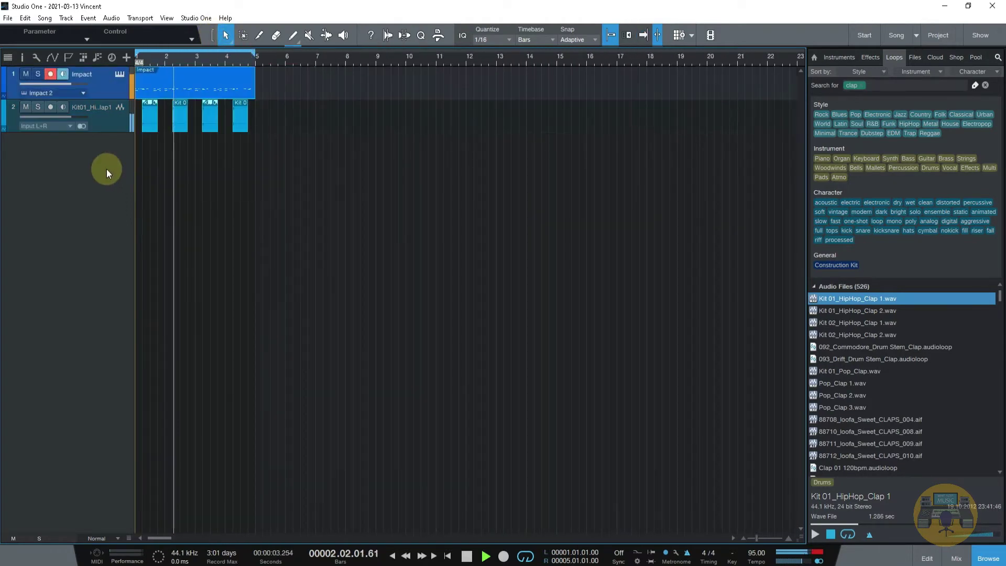
key(d)
key(d)
key(d)
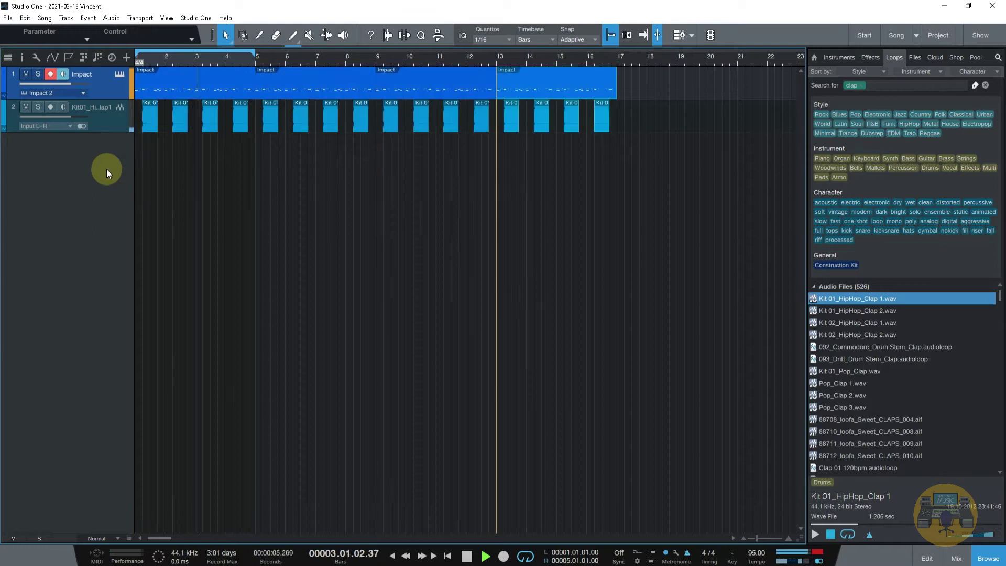
Extend the loop range to bar 17, disarm the Impact track and stop playback.
drag(259, 59, 618, 52)
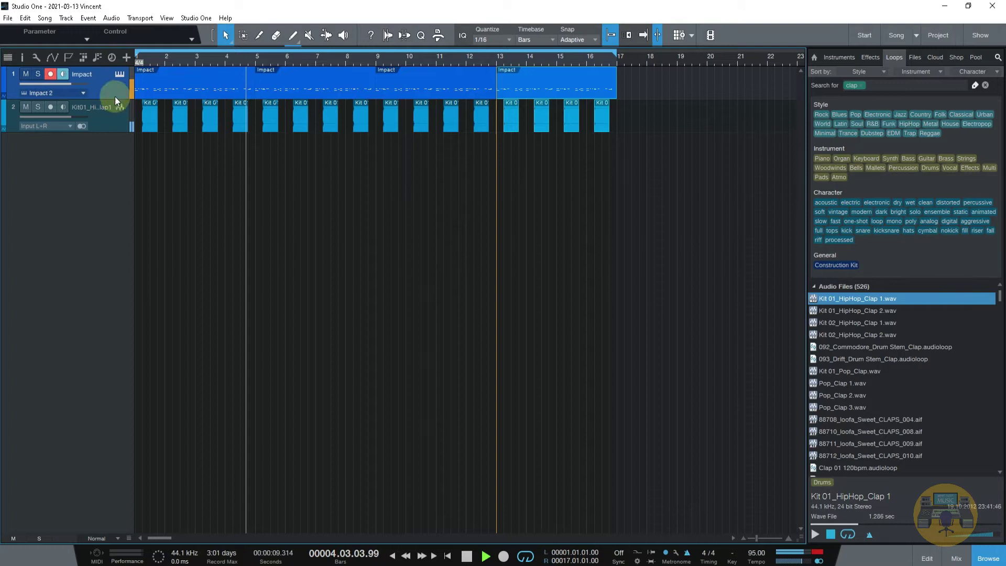
click(51, 74)
key(space)
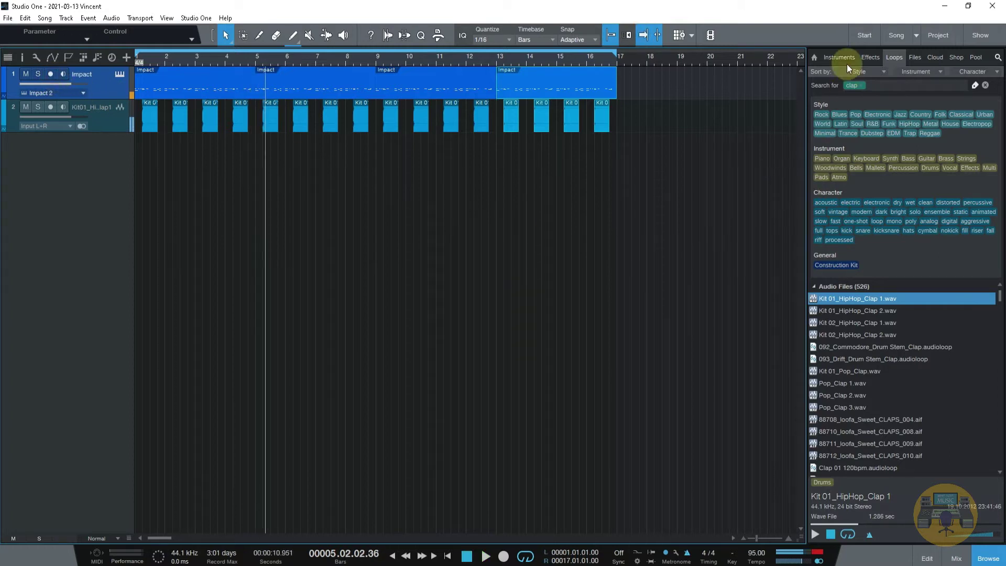
Add the PreSonus Presence instrument to the arrangement on a new track below the claps.
click(844, 55)
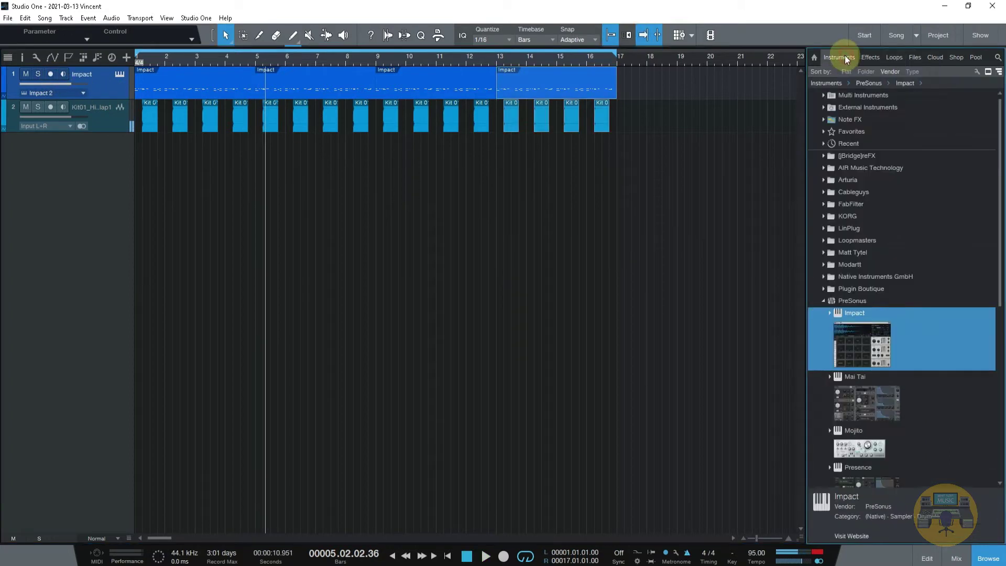
scroll(862, 373, down, 2)
click(851, 390)
double_click(871, 372)
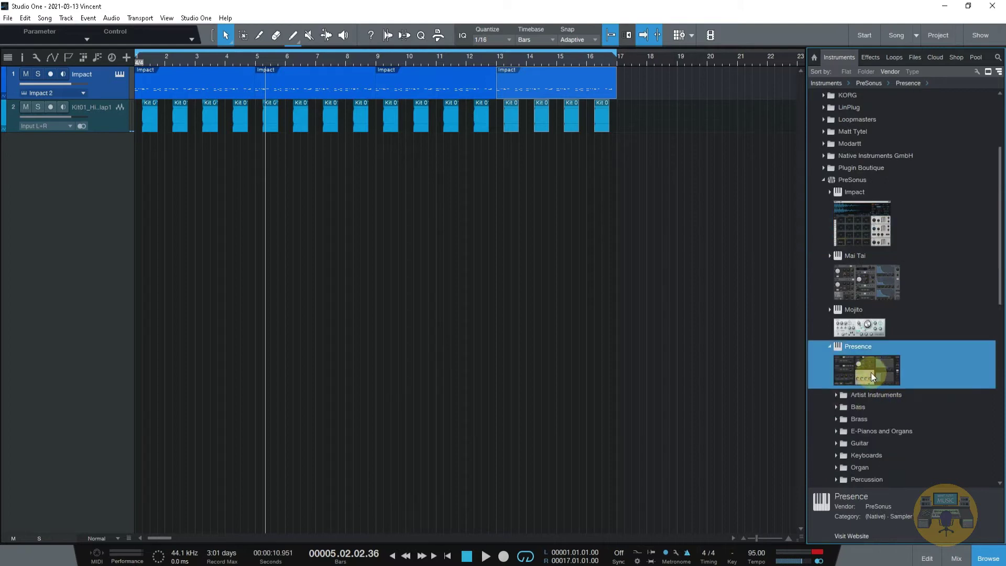
drag(871, 372, 399, 283)
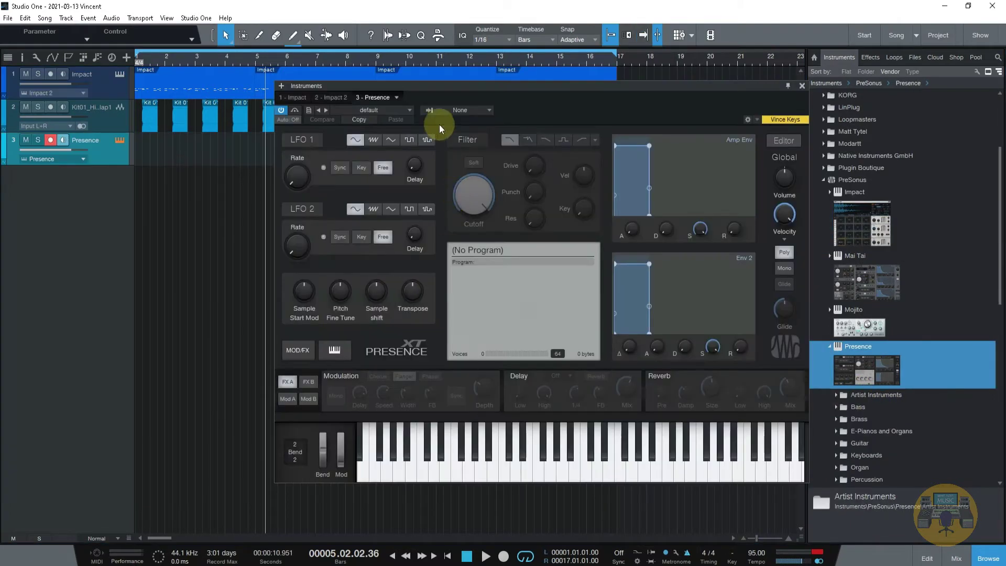
Try the Rhodes Ballad preset from Rhodes MK1 in Presence and load Suitcase Chorus soft from Rhodes Suitcase instead.
click(404, 111)
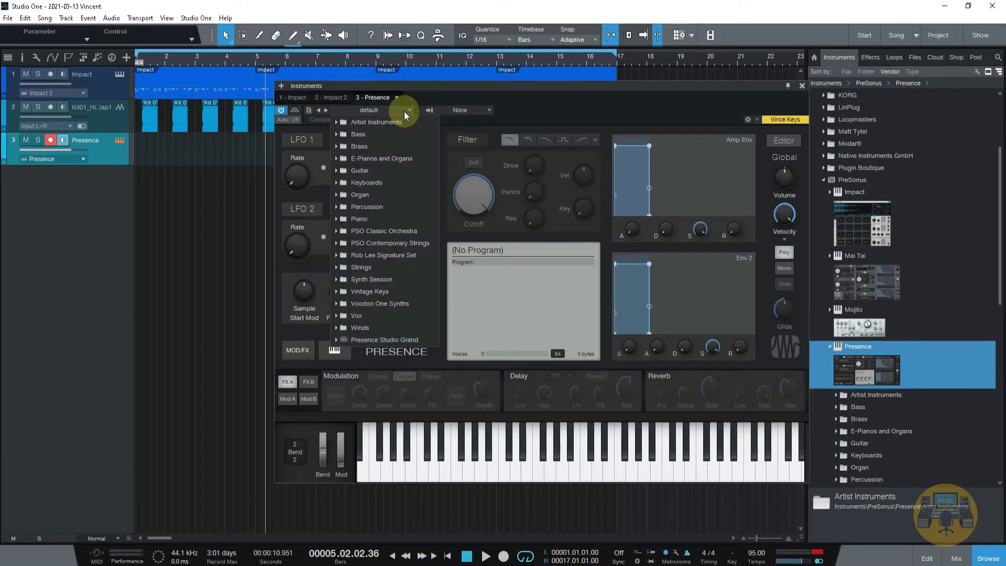
click(339, 182)
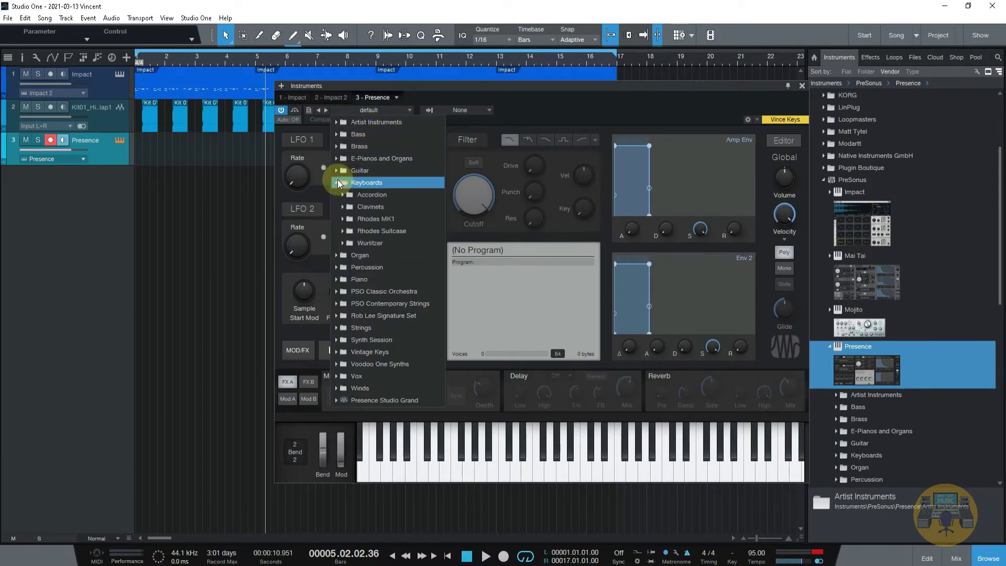
click(346, 220)
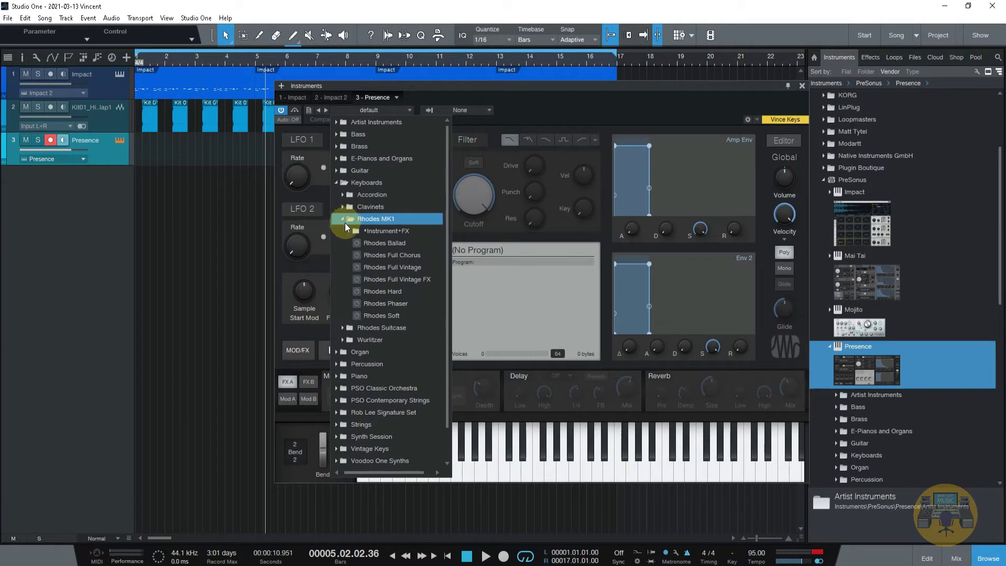
click(358, 243)
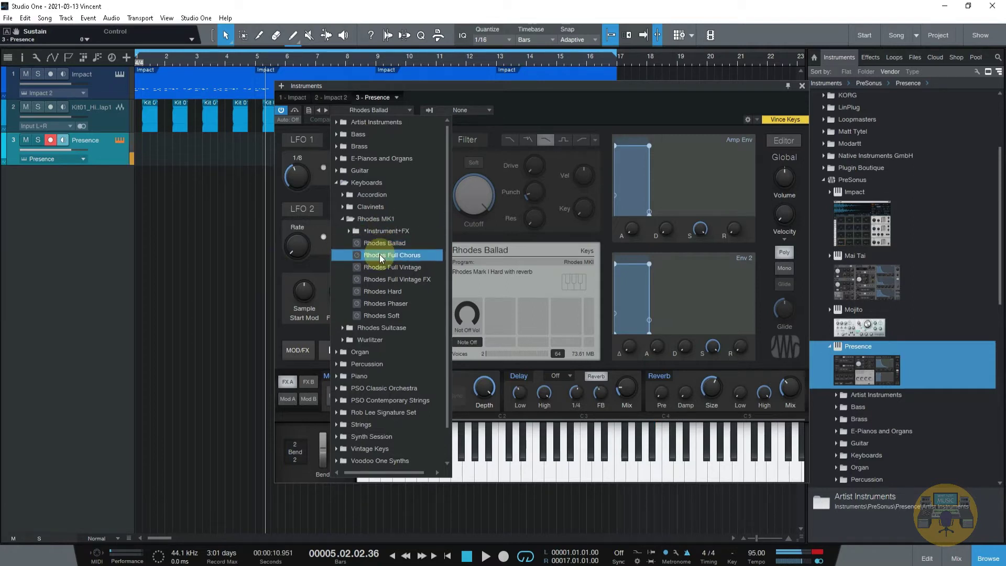
click(345, 329)
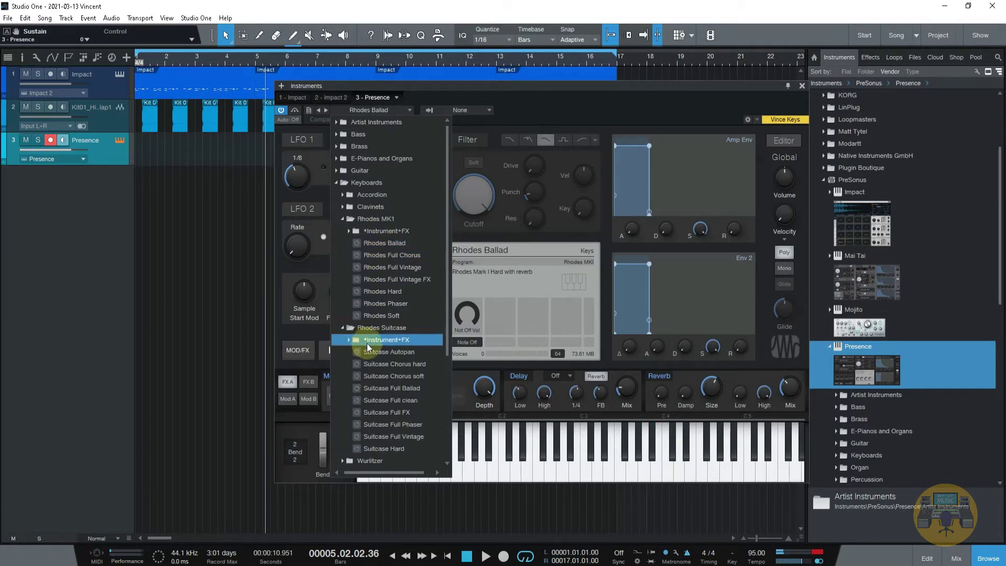
click(378, 375)
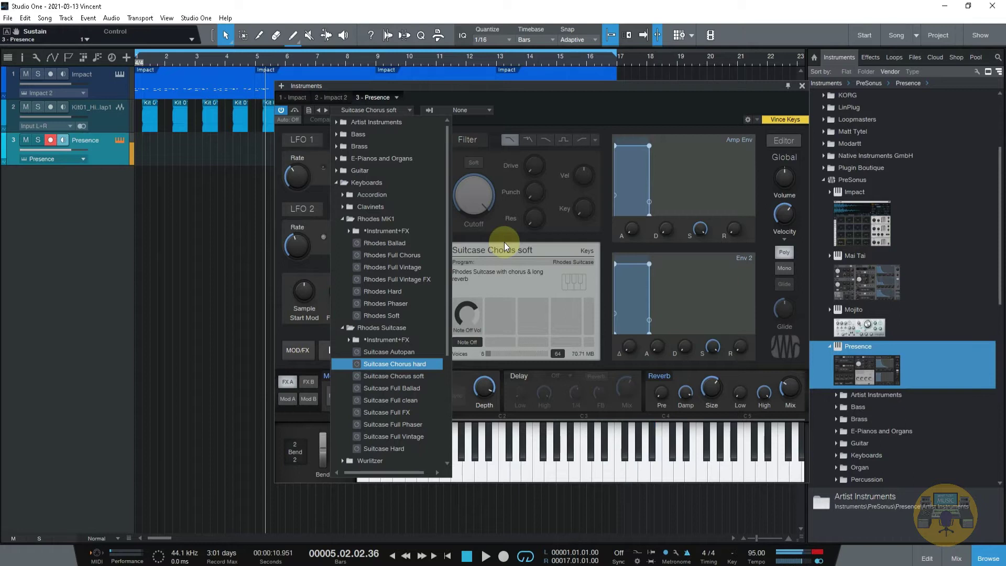
Record eight bars of chords on the Presence track from bar 1 over the beat and close the instrument window.
click(447, 557)
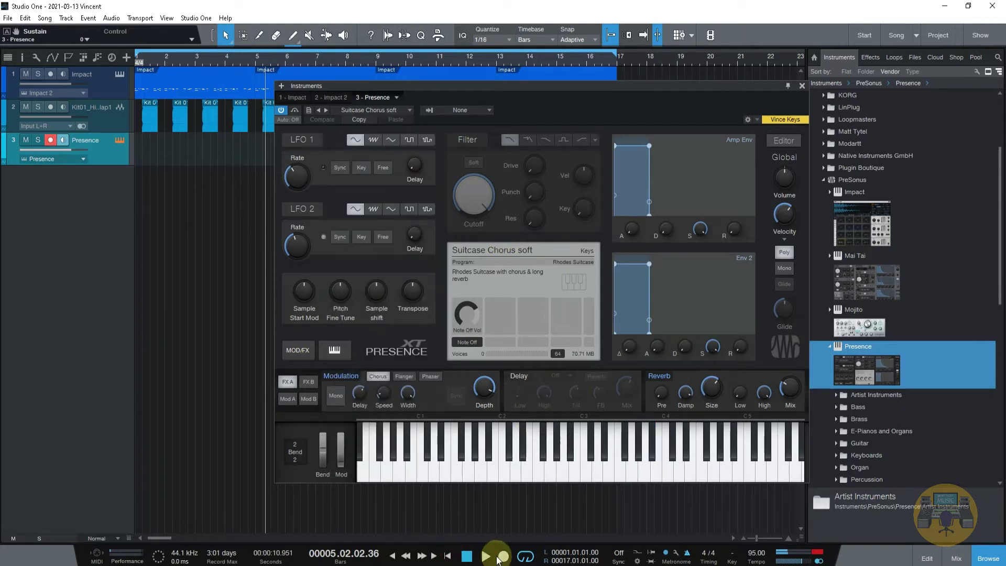
click(502, 558)
click(279, 436)
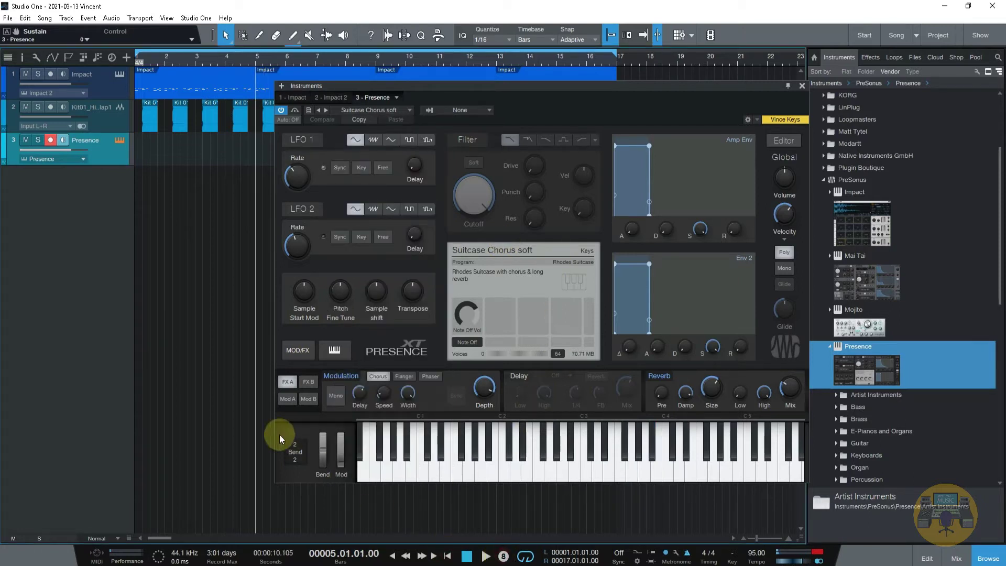
click(448, 556)
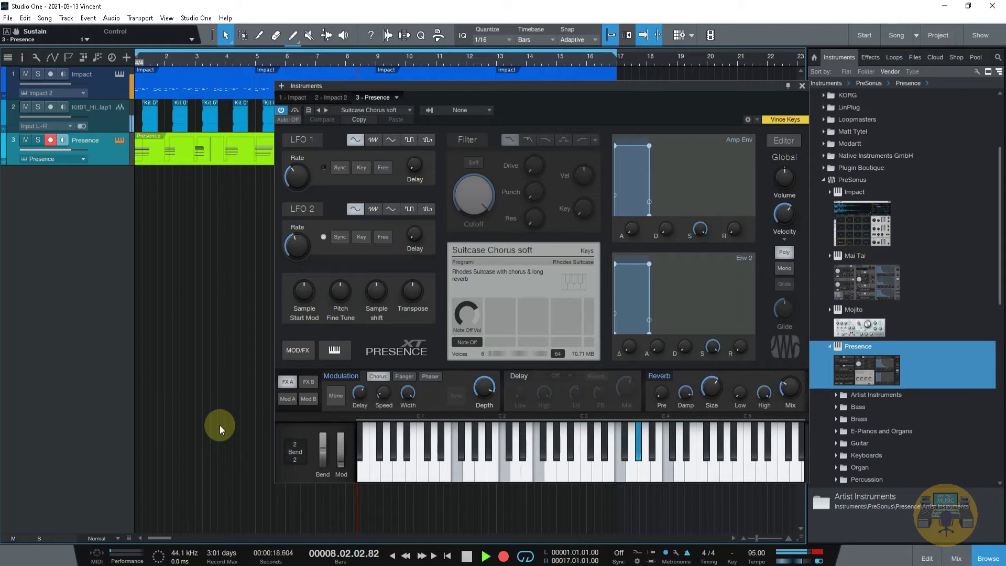
key(space)
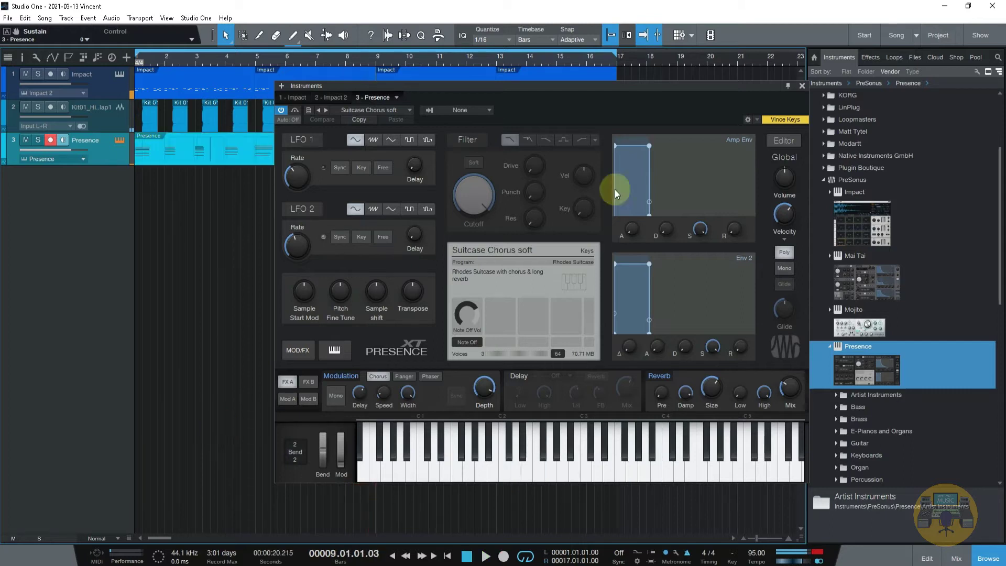
click(802, 86)
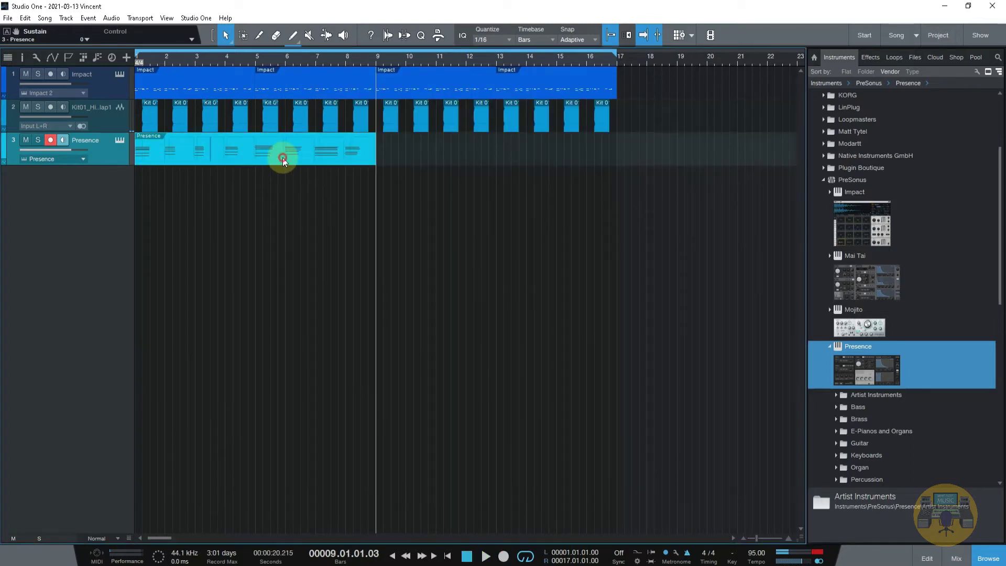
key(Delete)
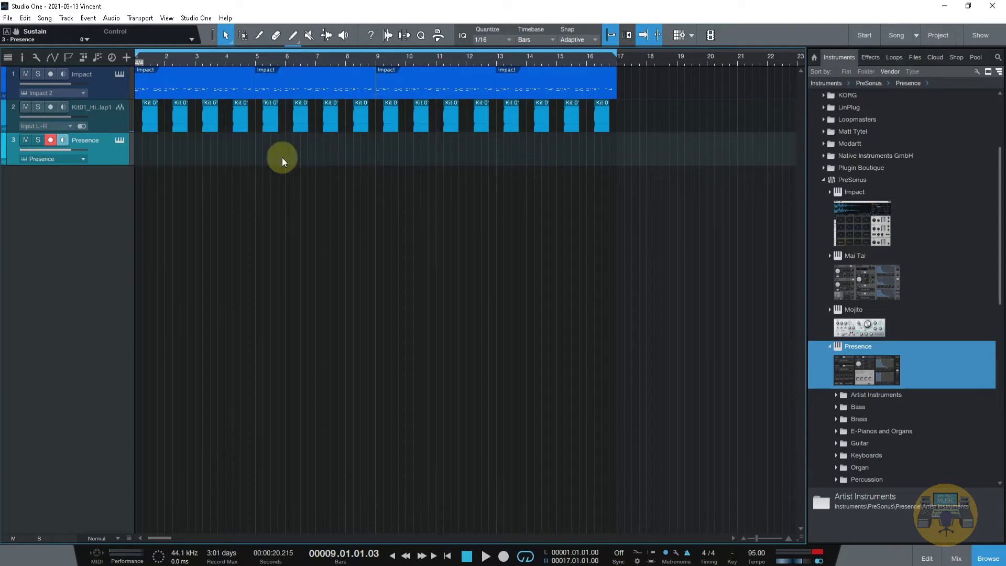
click(134, 54)
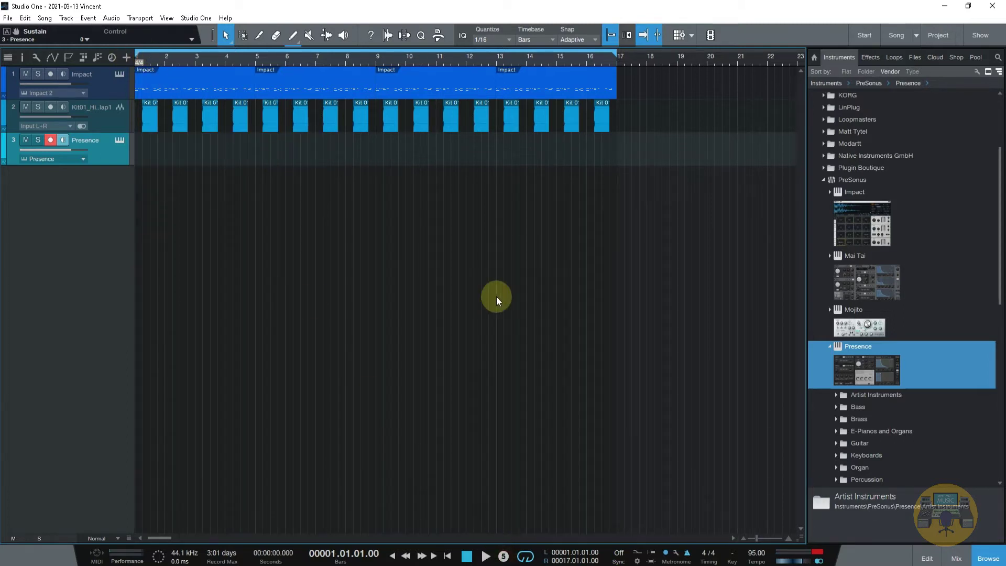
key(space)
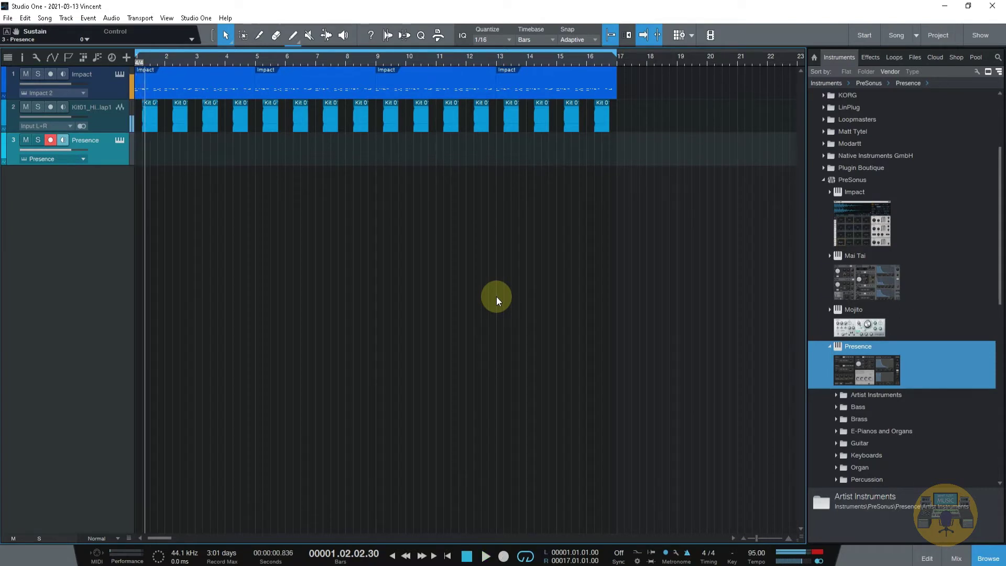
key(ctrl+z)
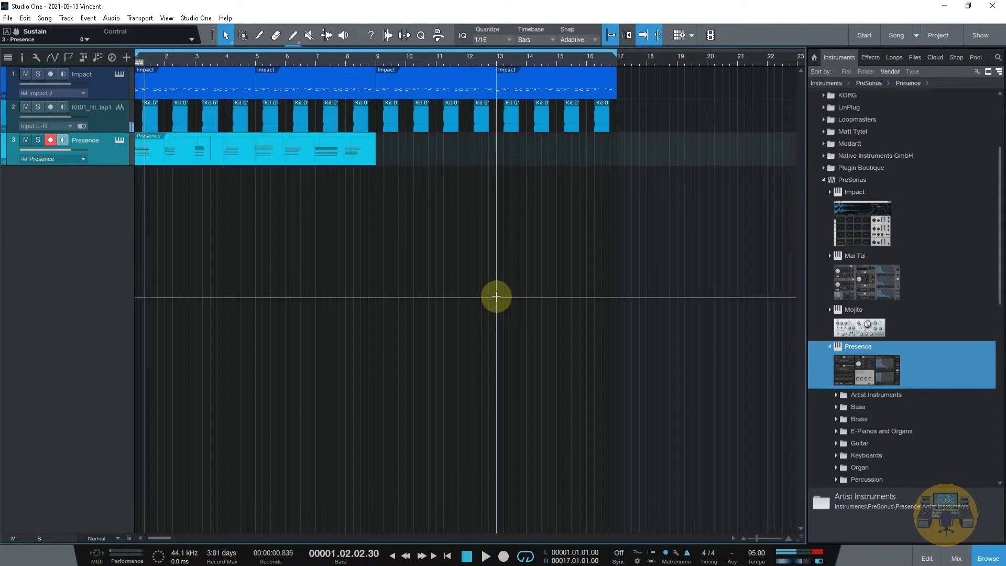
Open the recorded Presence part in the note editor and examine its bass and chord notes.
double_click(174, 156)
drag(310, 375, 307, 353)
scroll(345, 376, down, 3)
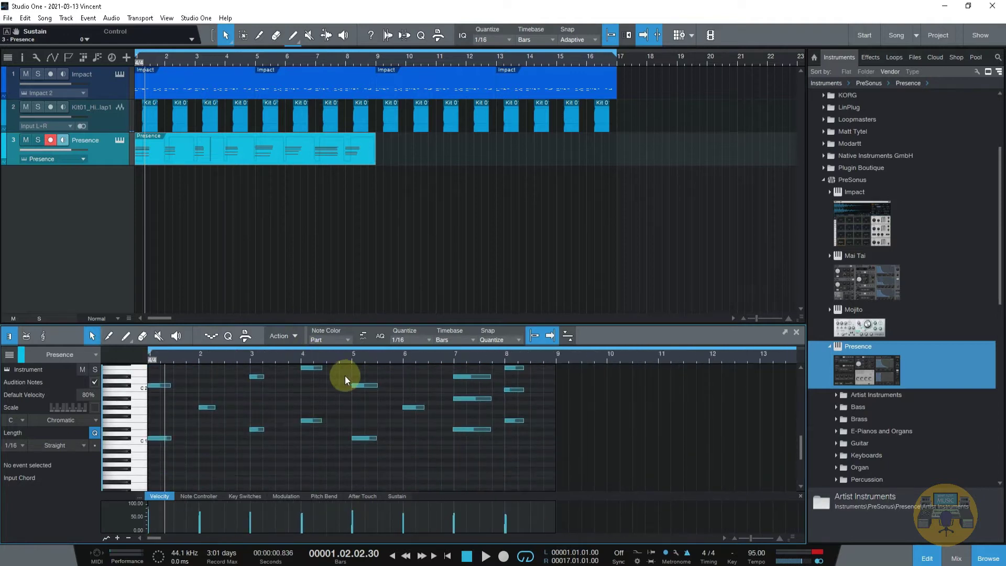
scroll(313, 407, up, 5)
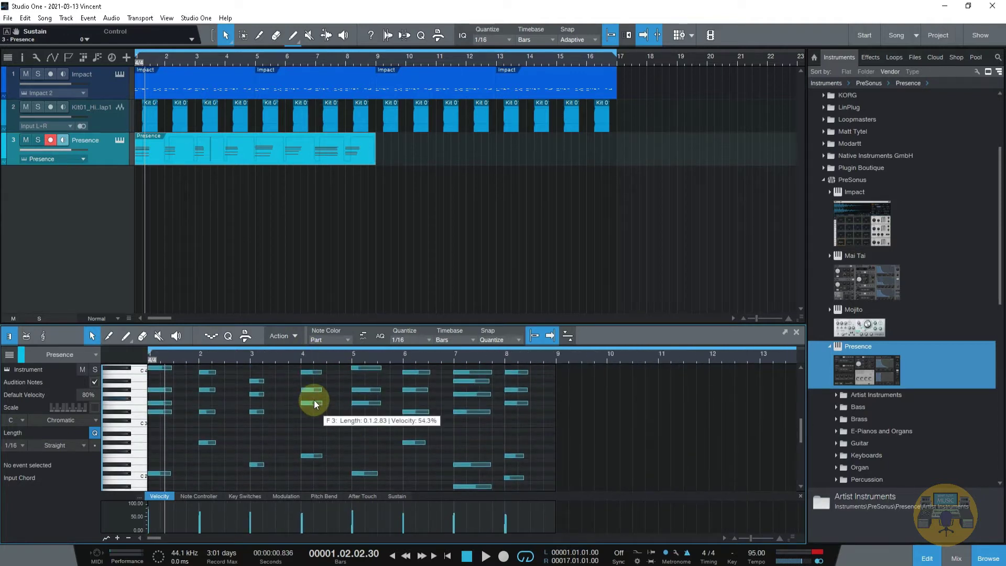
scroll(313, 401, up, 3)
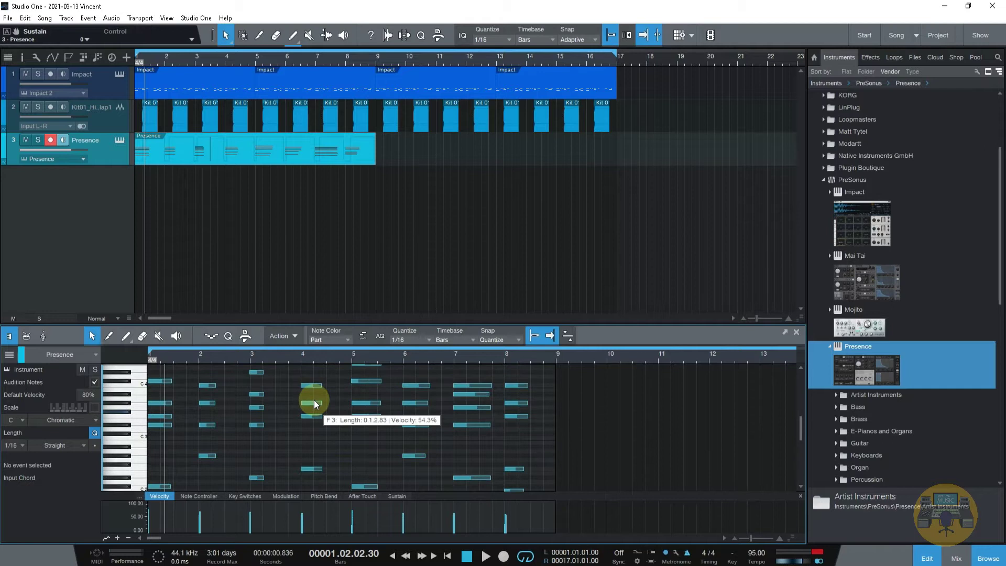
Select all notes of the Presence part and quantize them to 1/16.
click(255, 61)
drag(353, 362, 351, 430)
drag(335, 356, 371, 281)
drag(193, 361, 355, 379)
key(ctrl+a)
scroll(351, 378, down, 4)
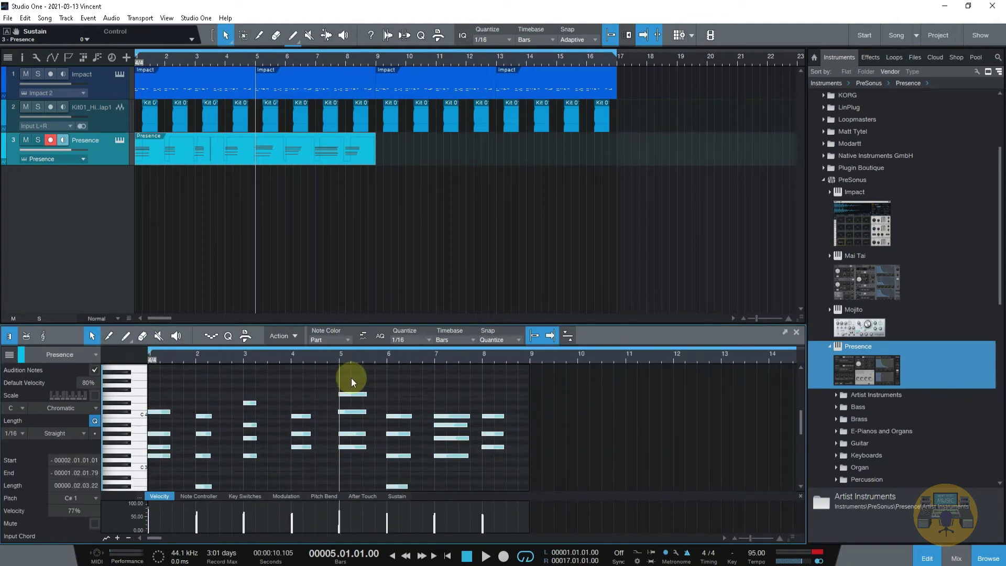
scroll(336, 432, up, 2)
drag(338, 363, 347, 407)
key(q)
drag(320, 359, 332, 300)
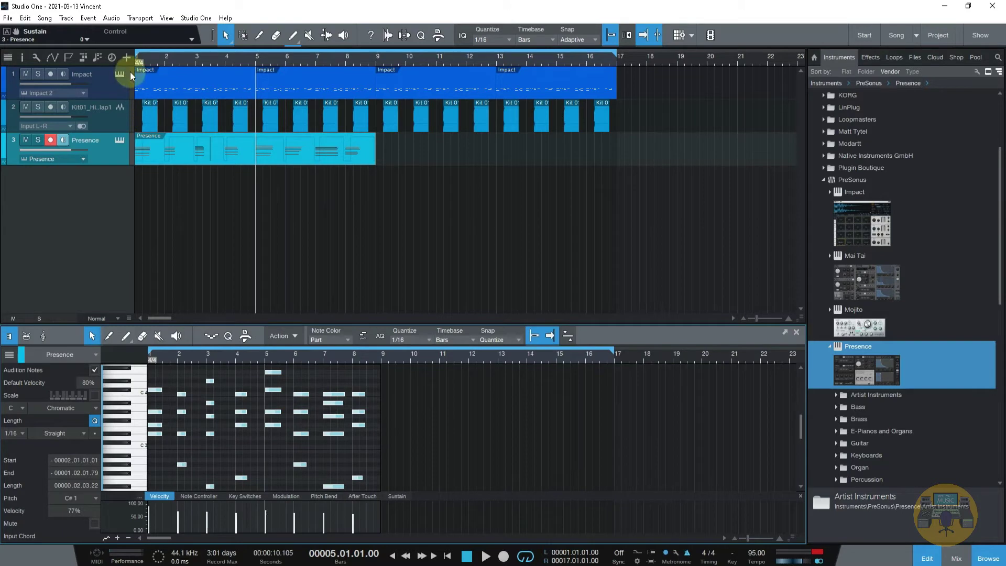
Play from bar 1, duplicate the eight-bar Presence part to bars 9 to 16, and close the note editor.
click(135, 55)
key(space)
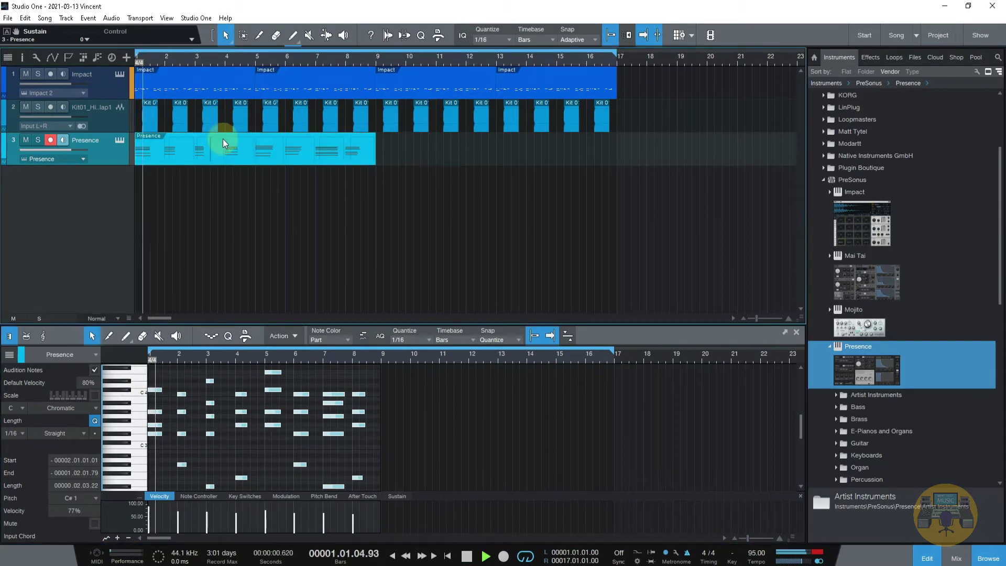
key(d)
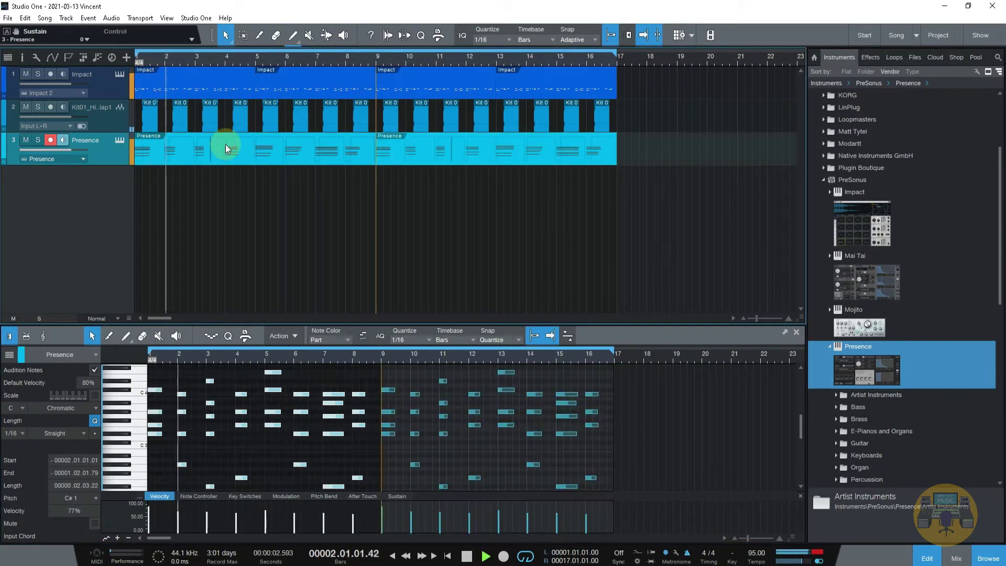
click(796, 331)
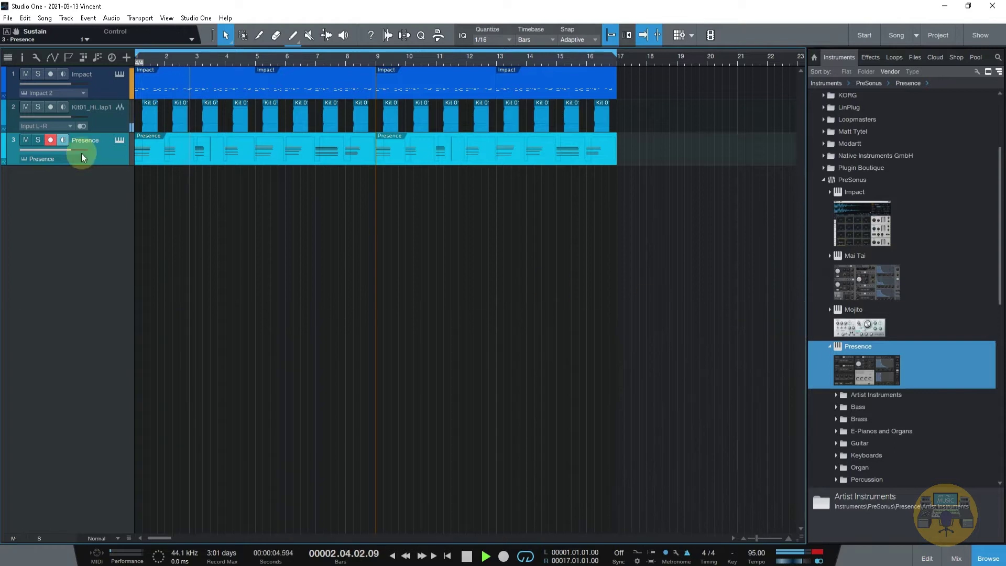
Disarm the Presence track, check its instrument window during playback, close it and stop playback.
click(51, 140)
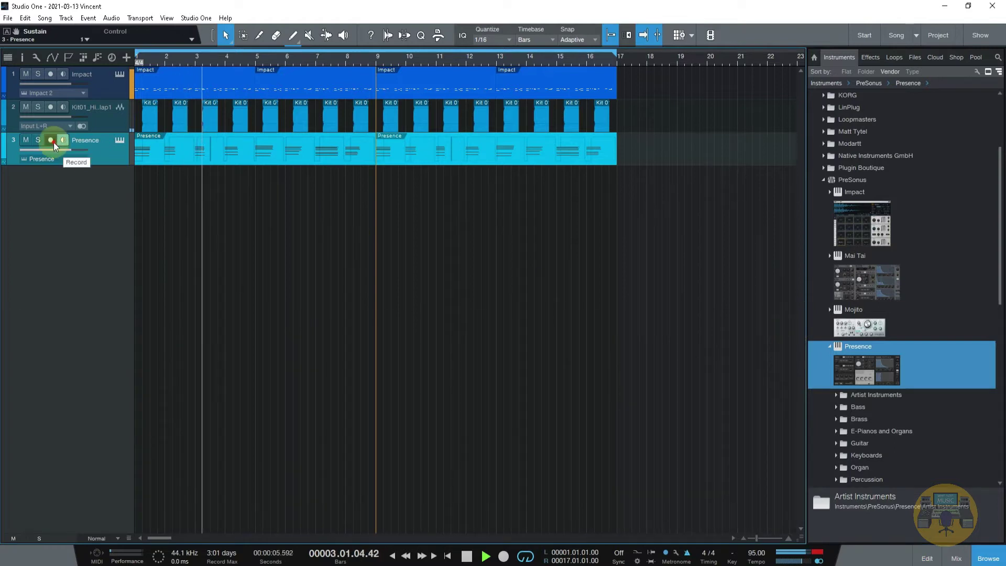
click(120, 140)
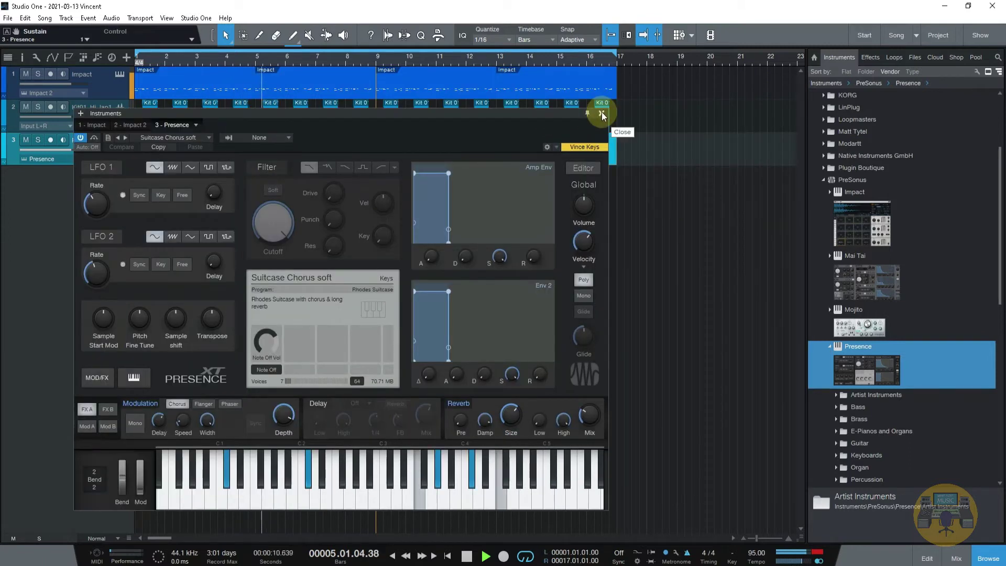
click(601, 114)
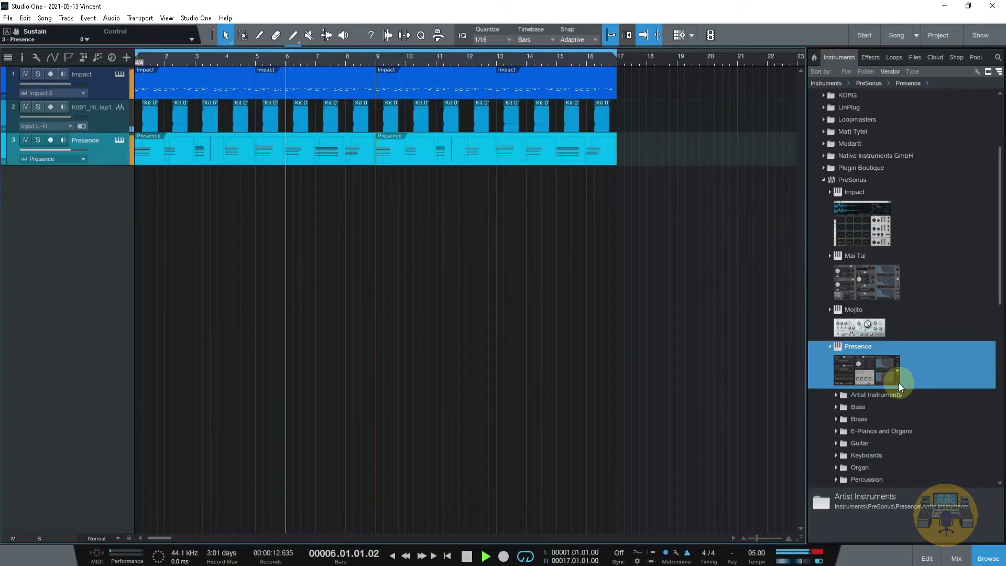
key(space)
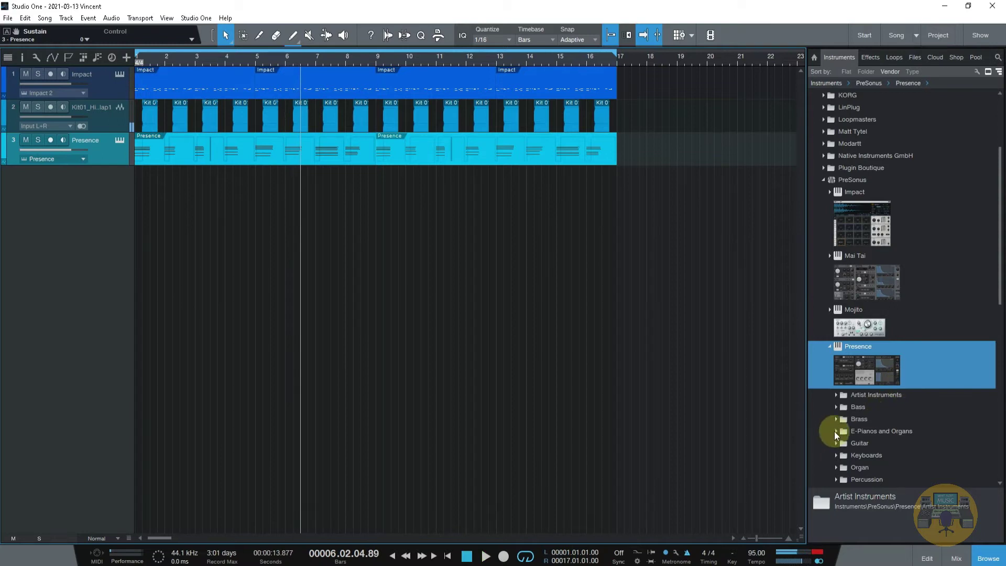
Add a second Presence track using the EP Funky Rhodes preset from E-Pianos and Organs.
click(835, 432)
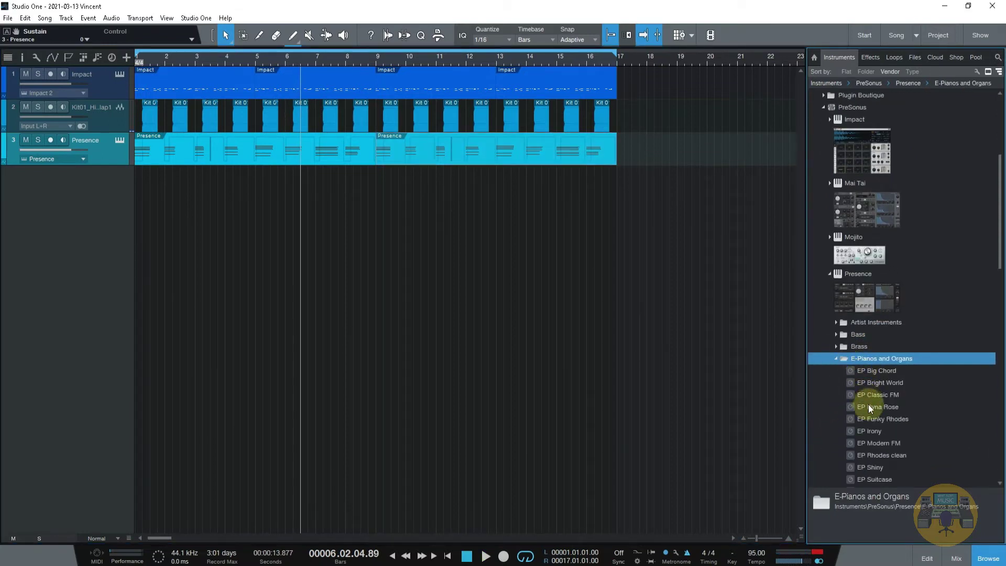
click(872, 397)
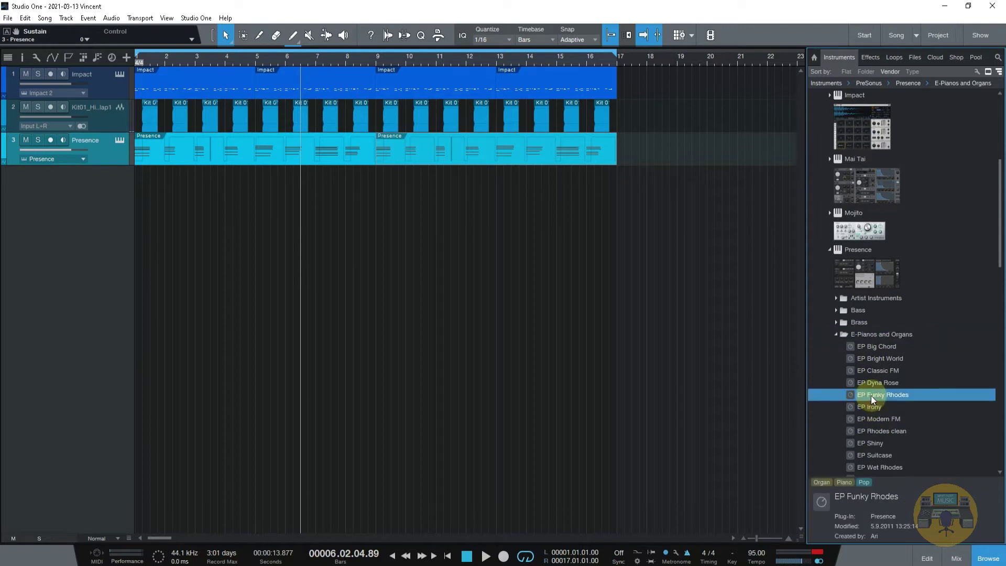
drag(865, 396, 503, 267)
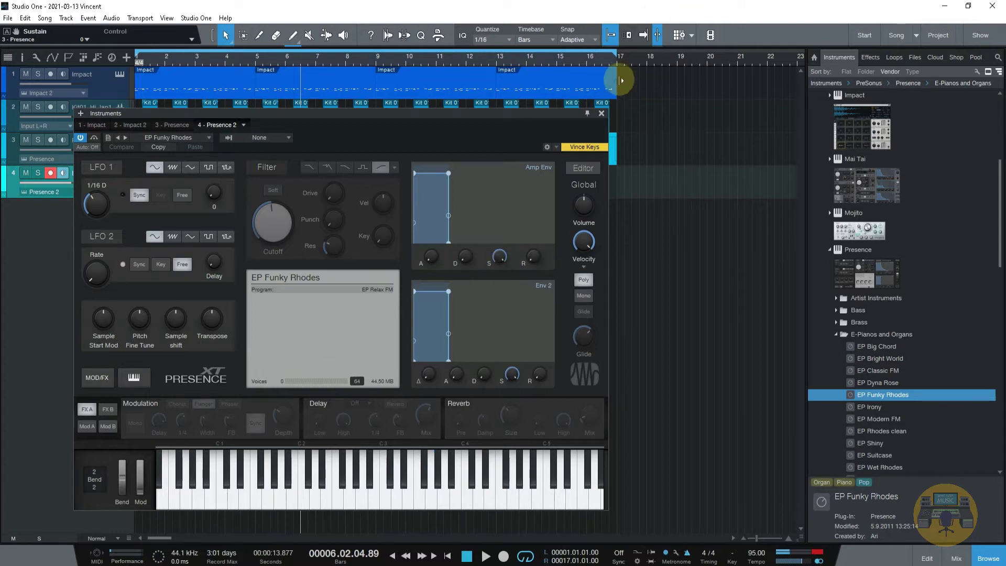
Close the instrument window and remove the EP Funky Rhodes track together with its instrument.
click(601, 113)
right_click(109, 183)
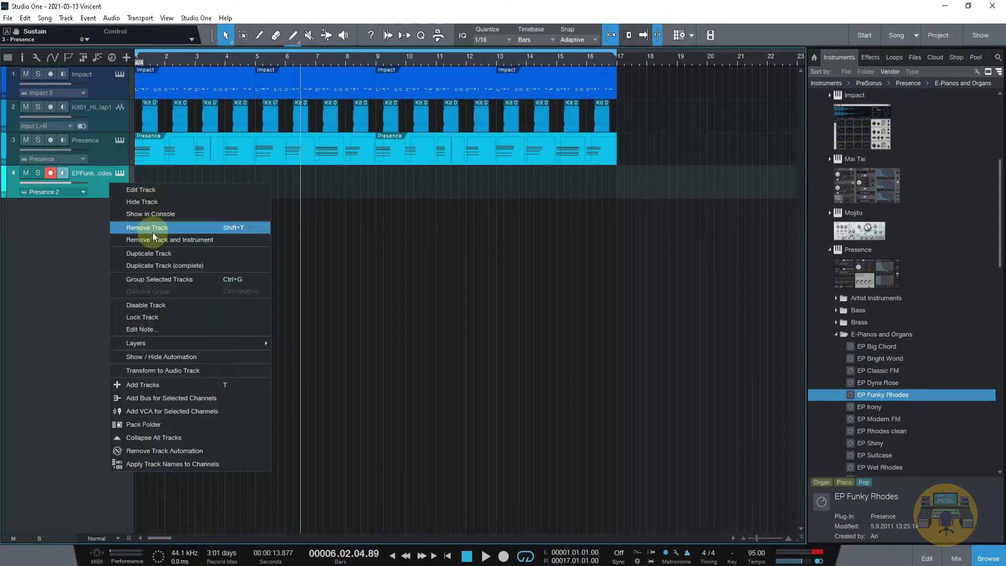
click(156, 241)
Add a Presence track with the EP Shiny preset from E-Pianos and Organs and audition it during playback.
scroll(923, 360, down, 2)
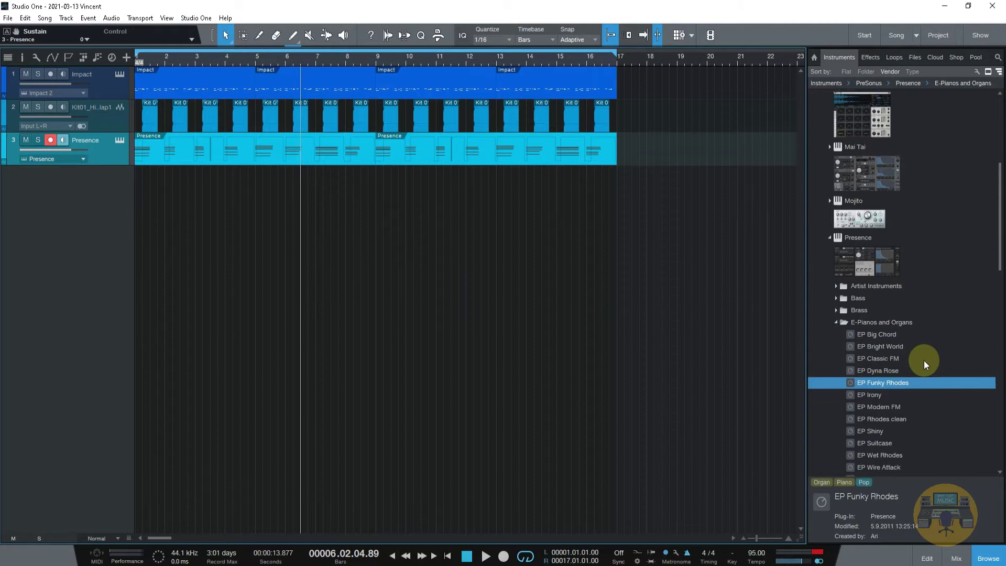
click(880, 431)
click(875, 420)
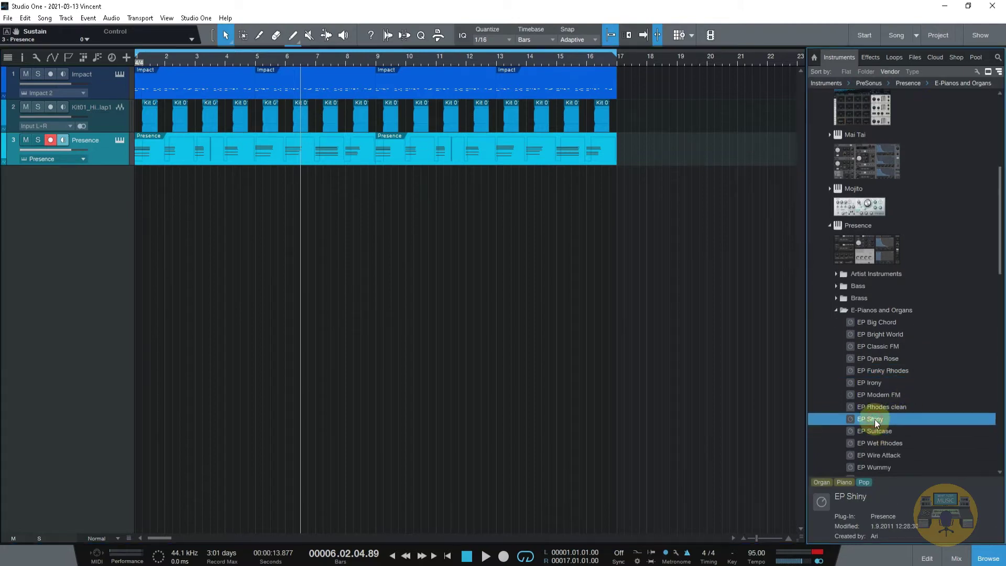
drag(875, 419, 554, 360)
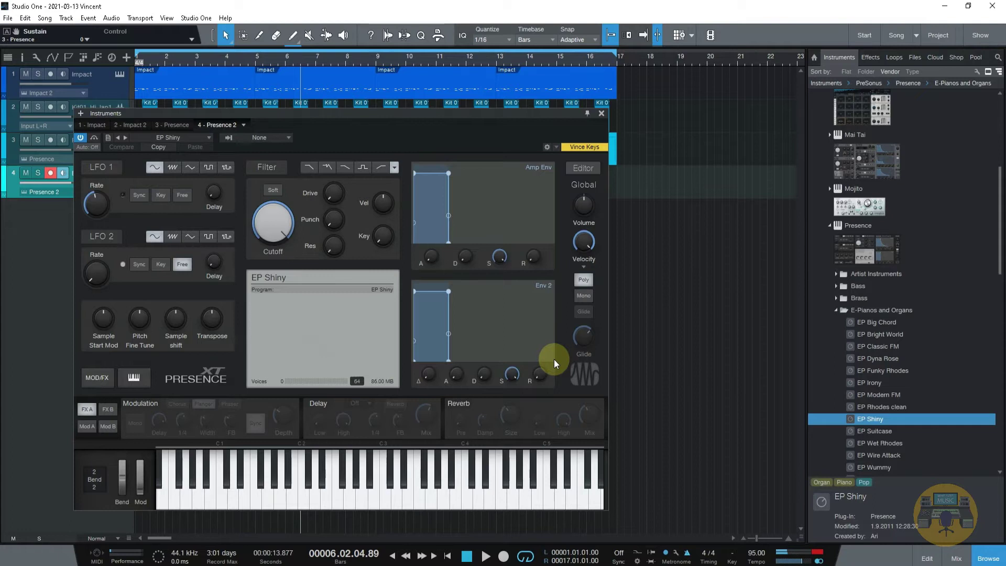
key(space)
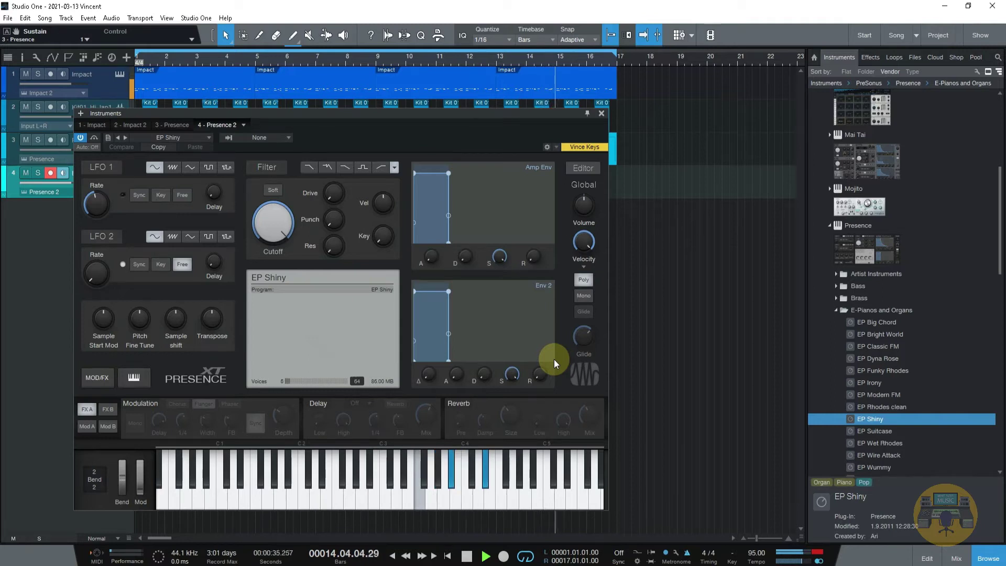
Close the instrument window, play the song briefly from bar 1, stop, and return to the start.
click(601, 114)
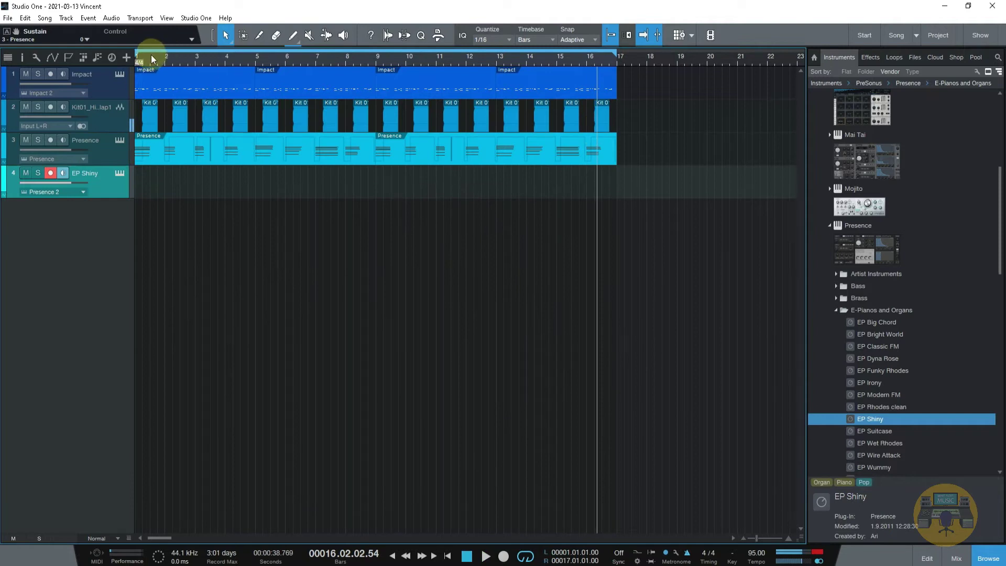
click(134, 53)
key(space)
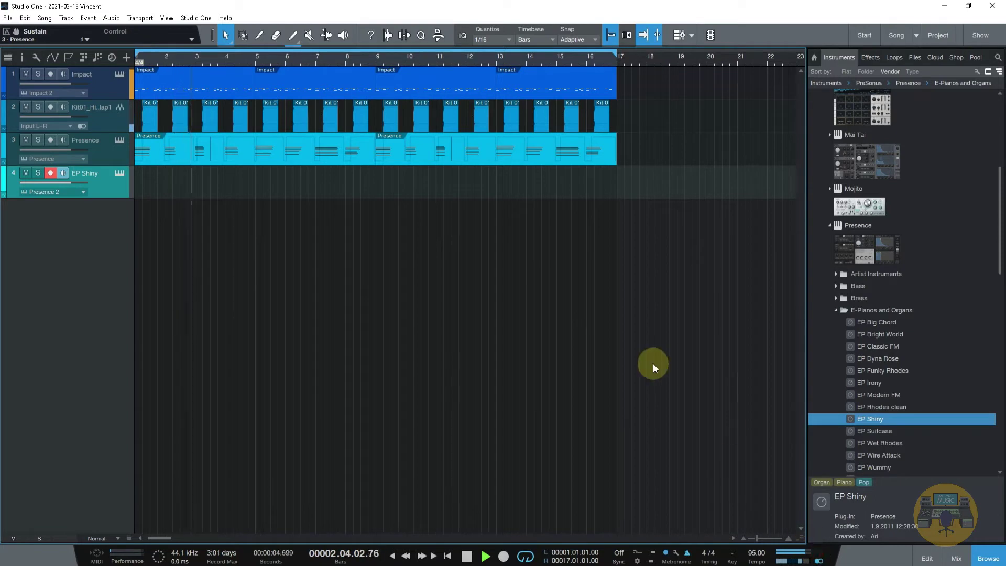
key(space)
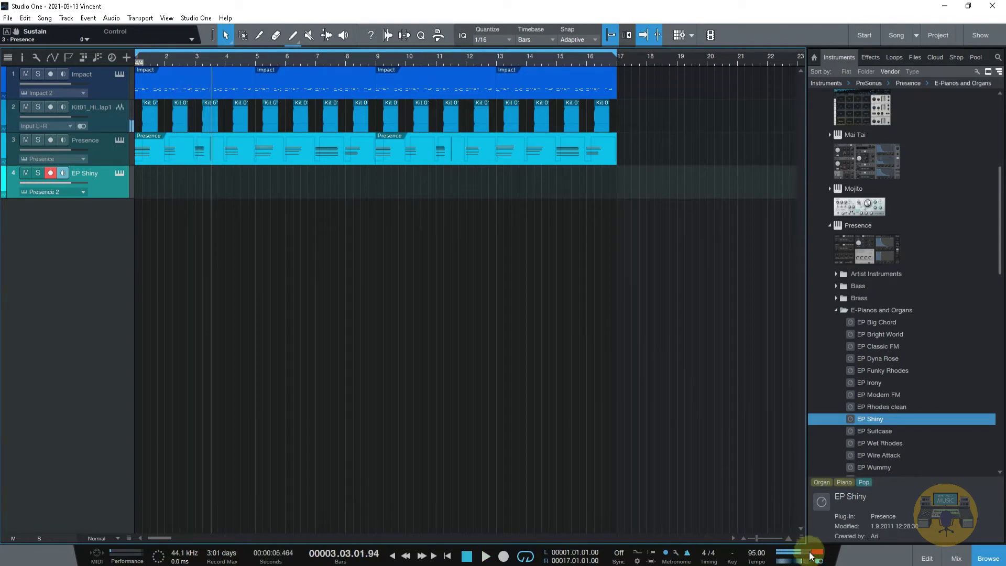
click(138, 59)
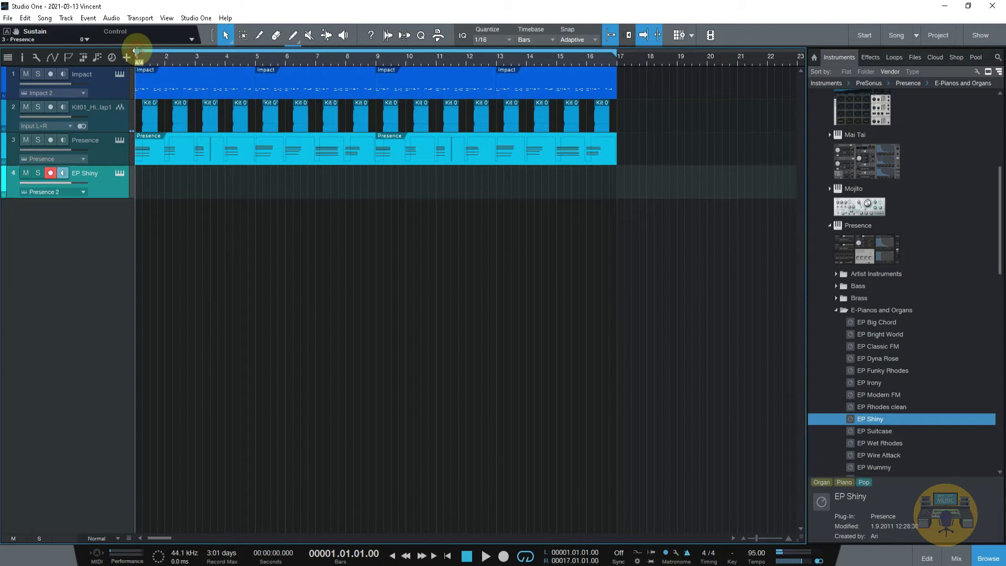
Insert the PreSonus Limiter on the Main channel, start playback to check it, and close the plug-in and the mixer.
click(956, 558)
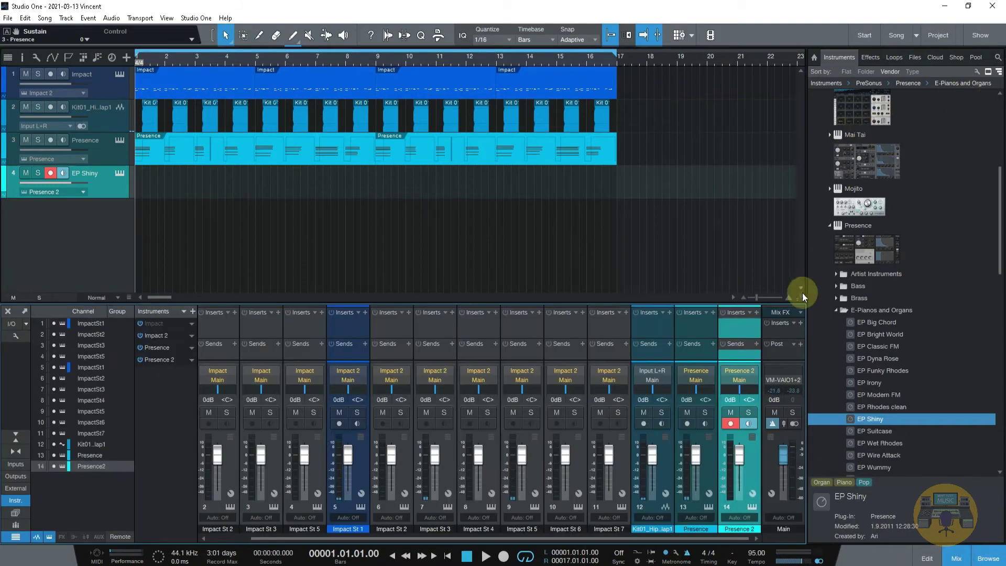
click(800, 322)
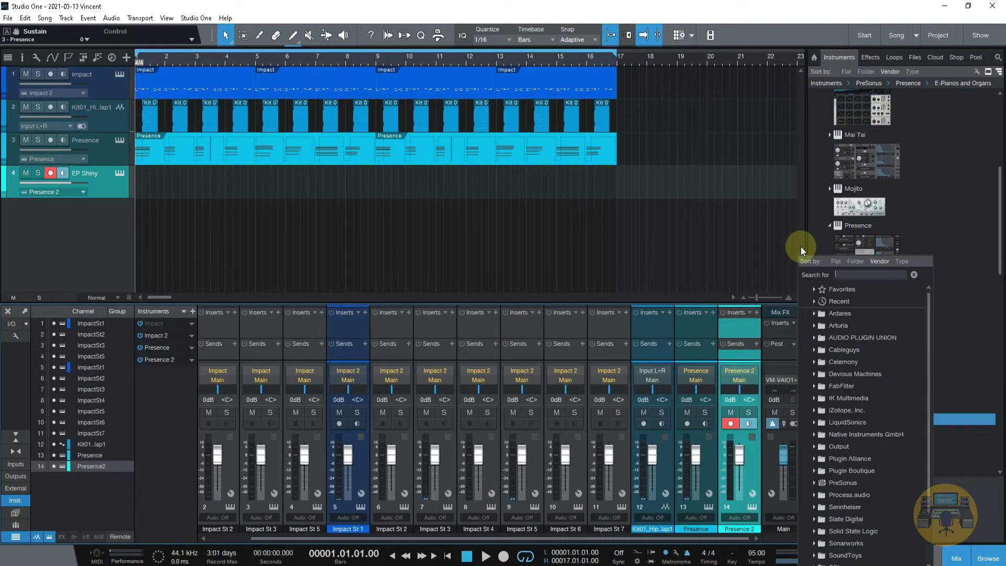
text(limiter)
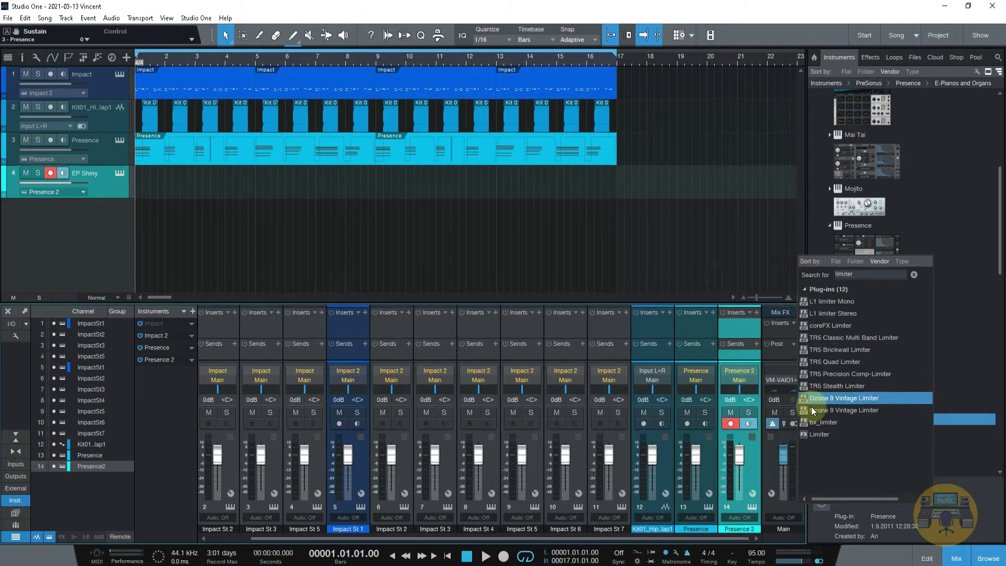
click(825, 435)
key(space)
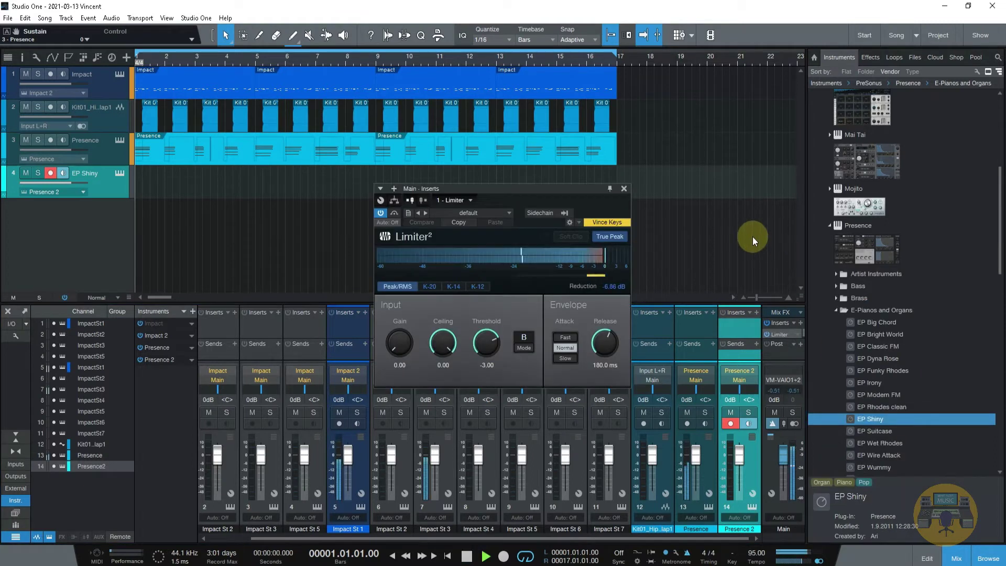
click(624, 189)
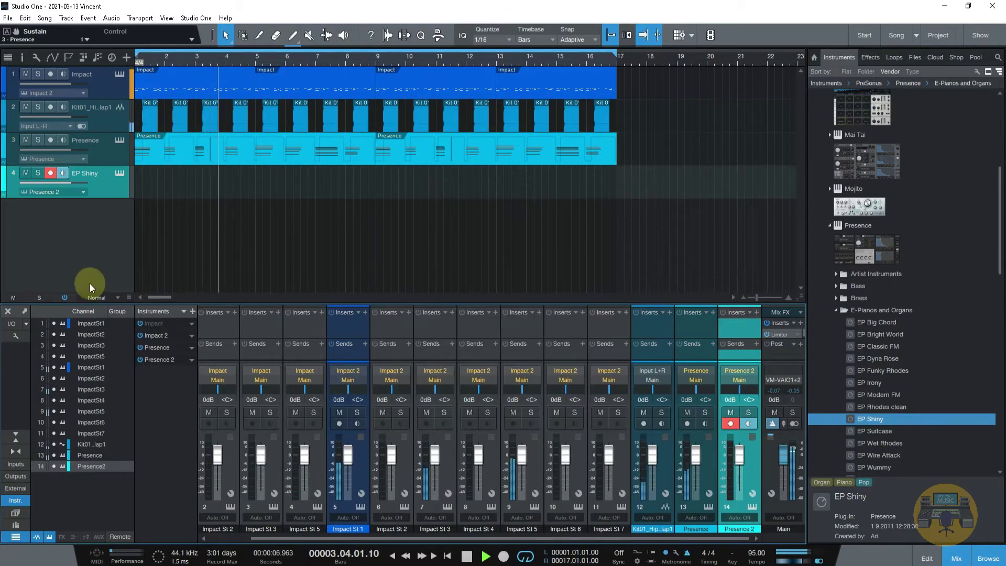
click(7, 311)
Disarm the EP Shiny track and add a Presence track with the Nylon Guitar Full preset from the Guitar folder.
click(51, 173)
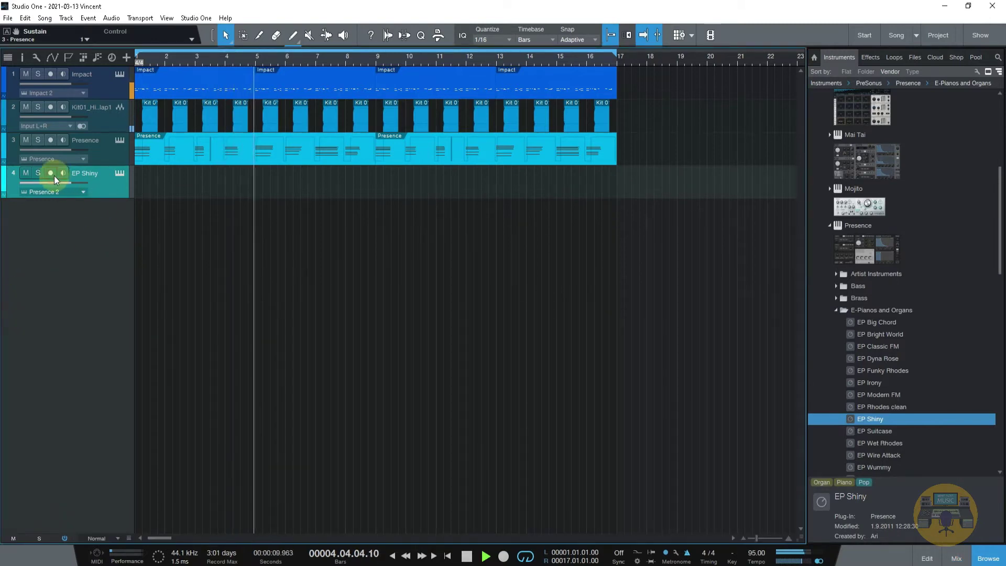
scroll(881, 419, down, 4)
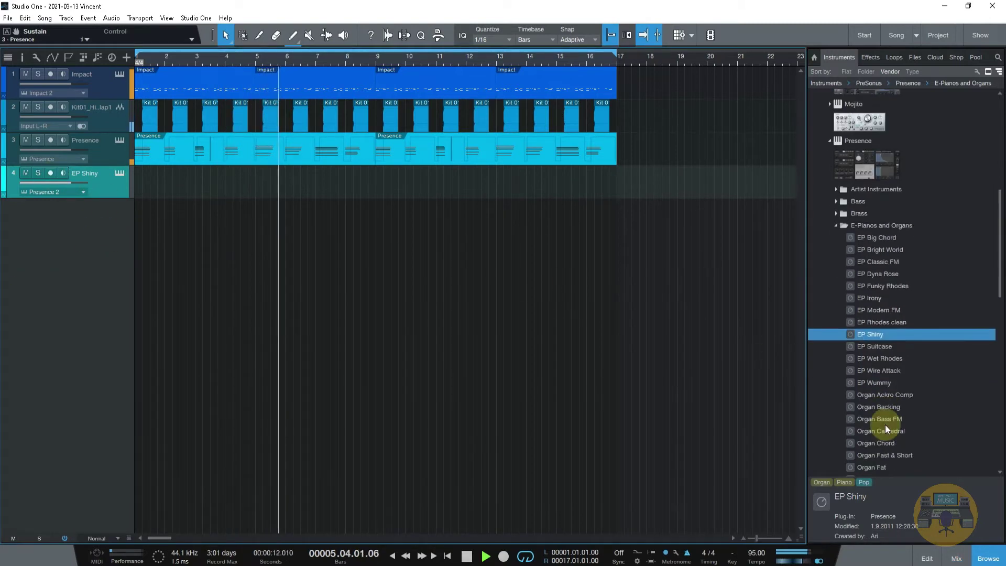
scroll(882, 389, down, 5)
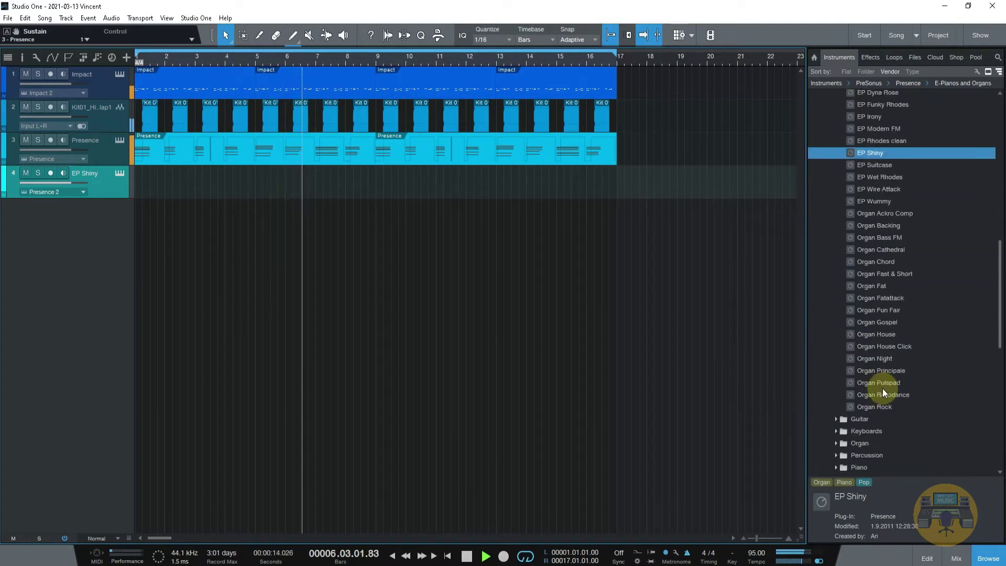
click(836, 347)
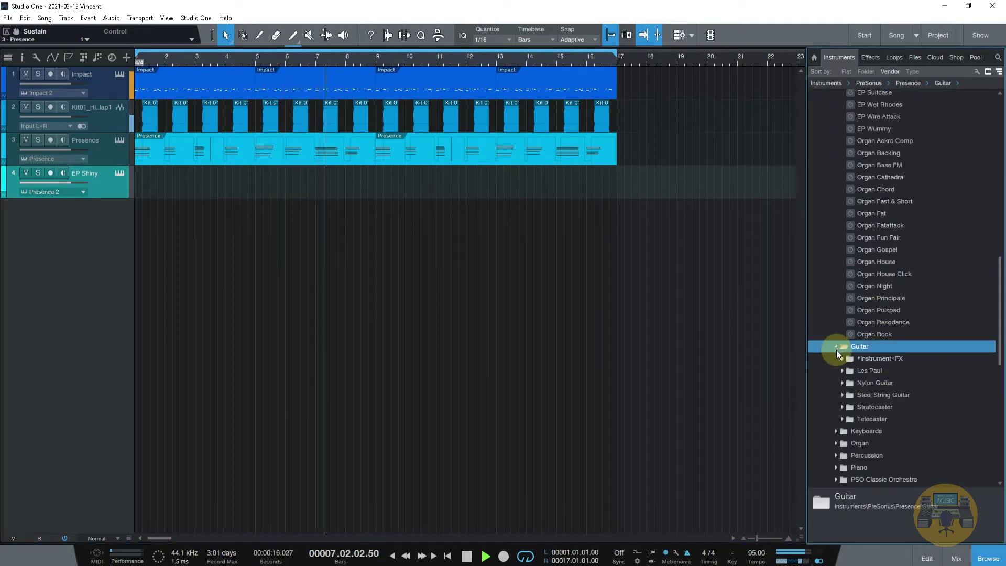
click(844, 382)
click(844, 382)
click(845, 382)
drag(865, 394, 272, 209)
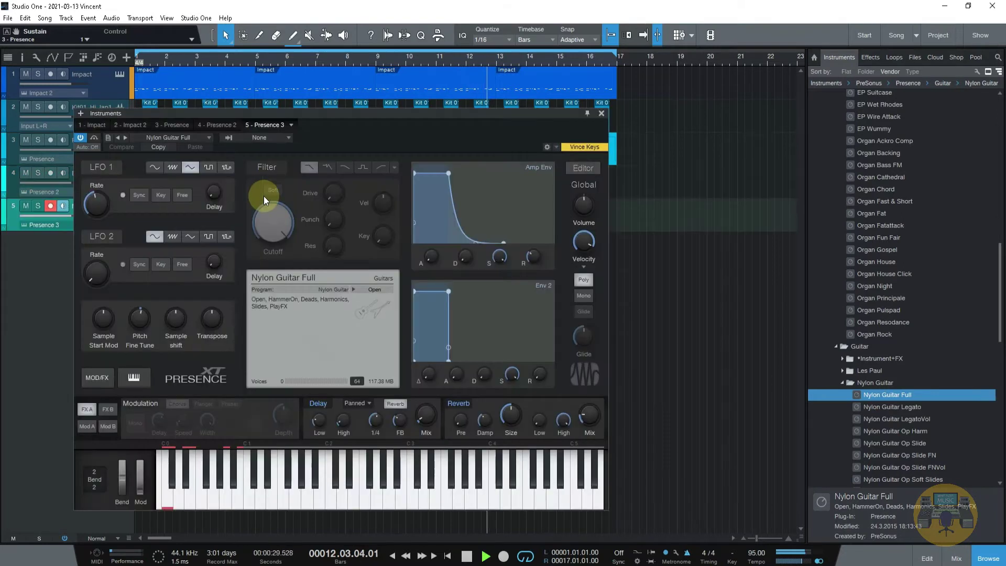
Shift the instrument window off the track list and remove the EP Shiny track with its instrument.
drag(270, 113, 339, 139)
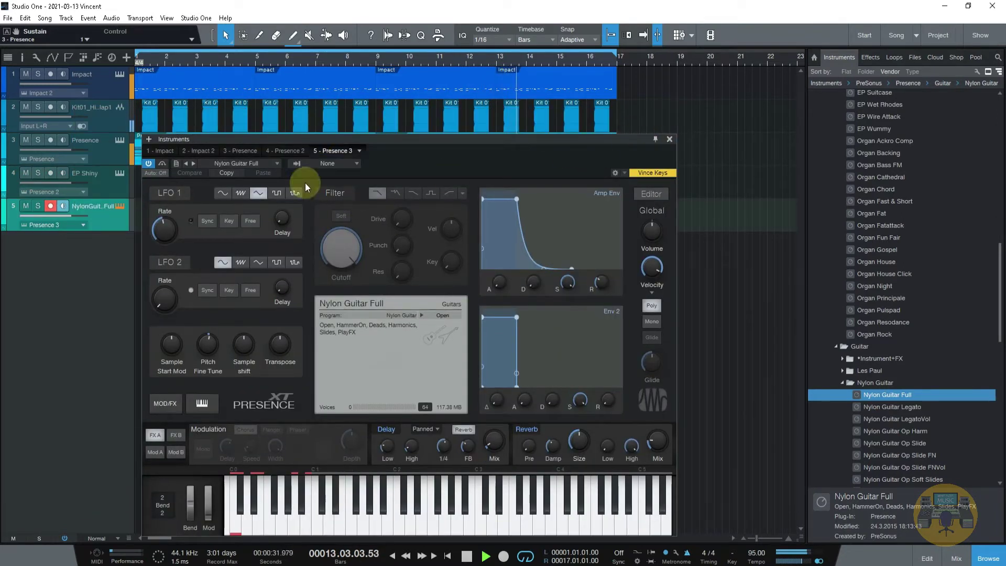
right_click(112, 187)
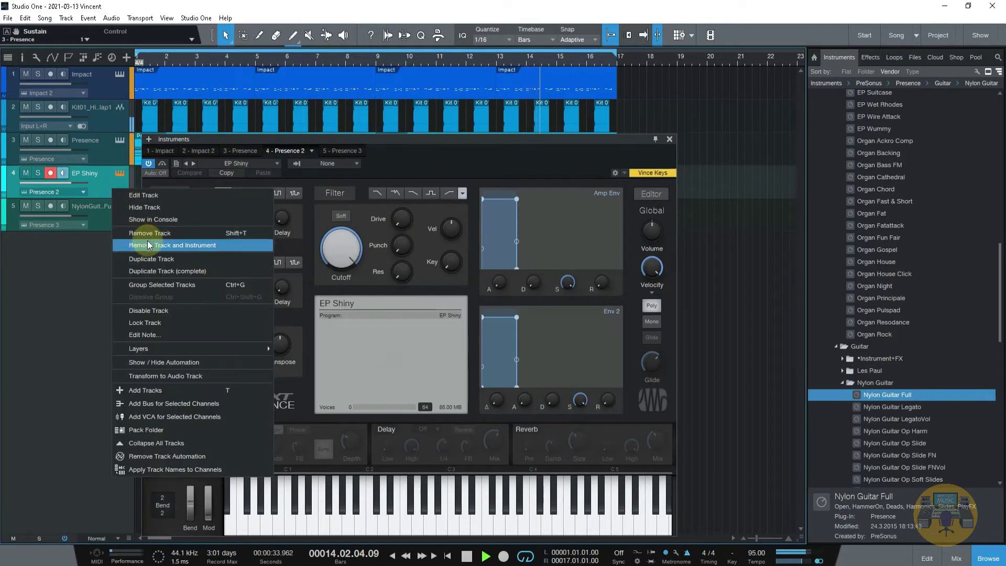
click(204, 240)
Load the Organ 16 Odd preset from the Organ folder into the Nylon Guitar track's Presence instrument.
click(237, 163)
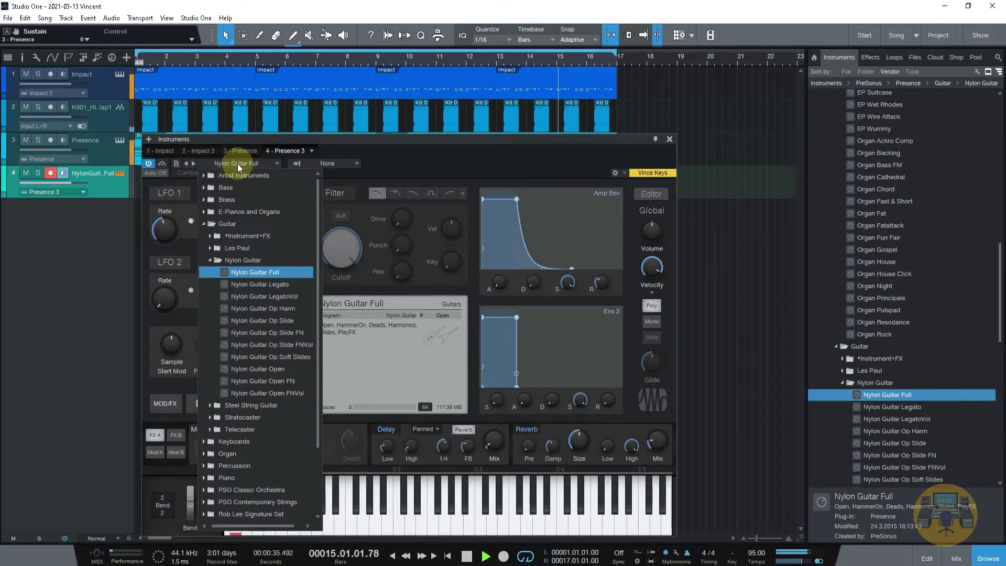
click(204, 224)
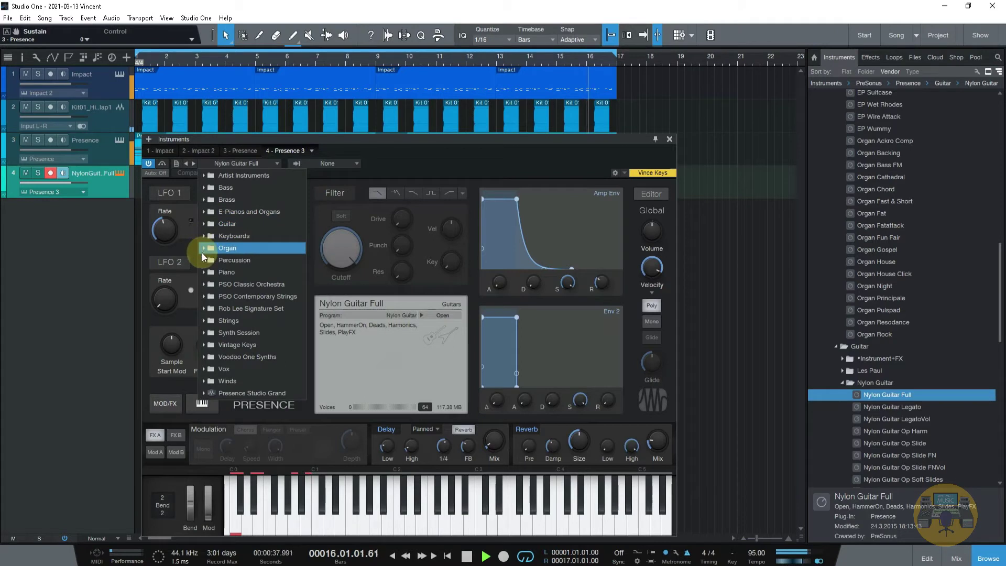
click(203, 249)
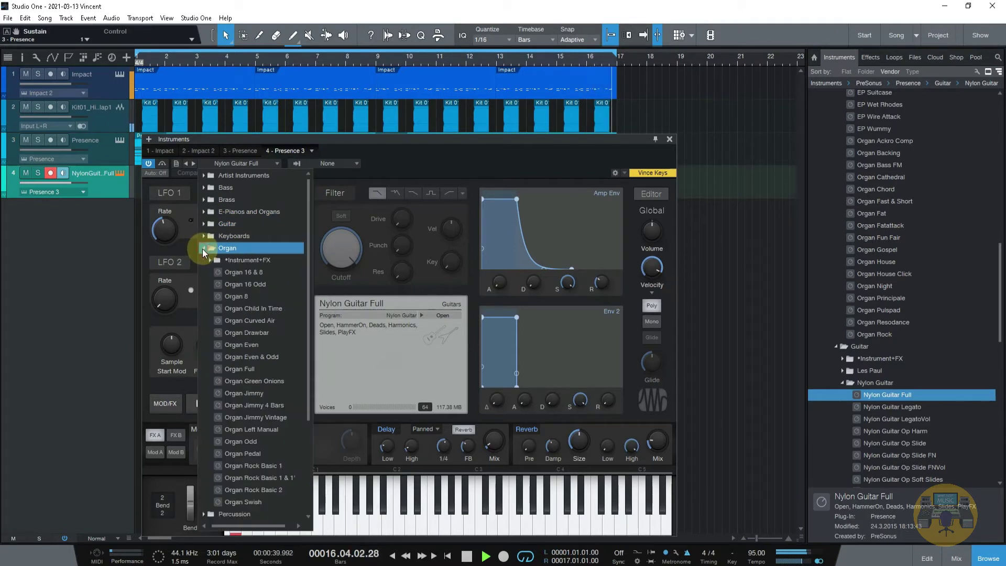
click(226, 283)
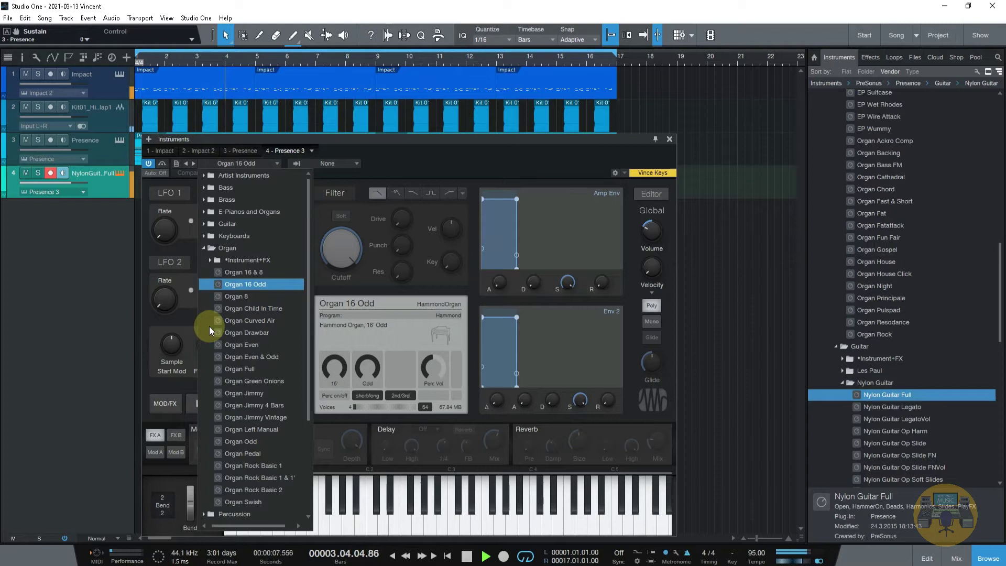
Browse the Strings presets, audition Bobo Pad from the Synth Session pads, load Deep Pad instead, and close the instrument window.
click(203, 248)
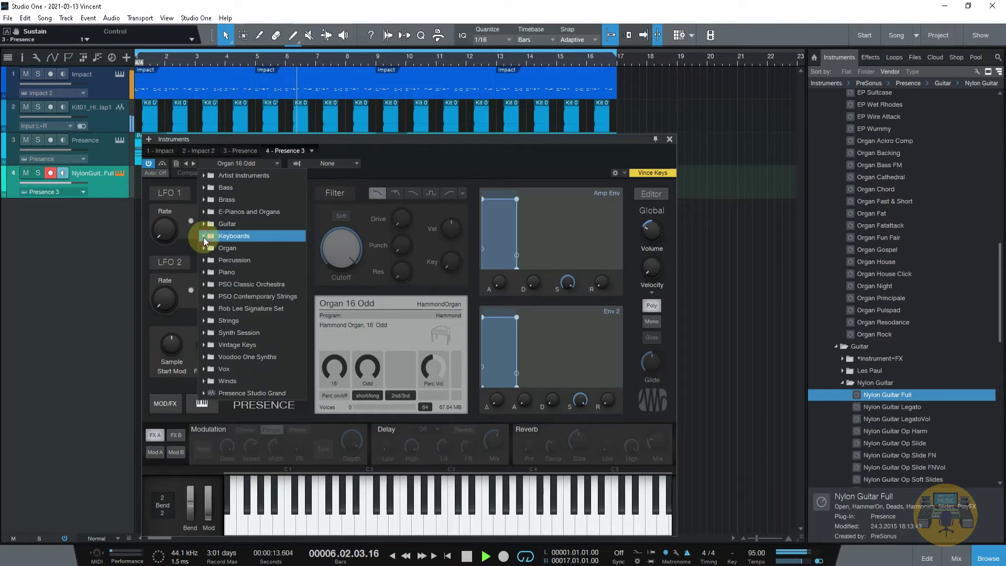
click(205, 320)
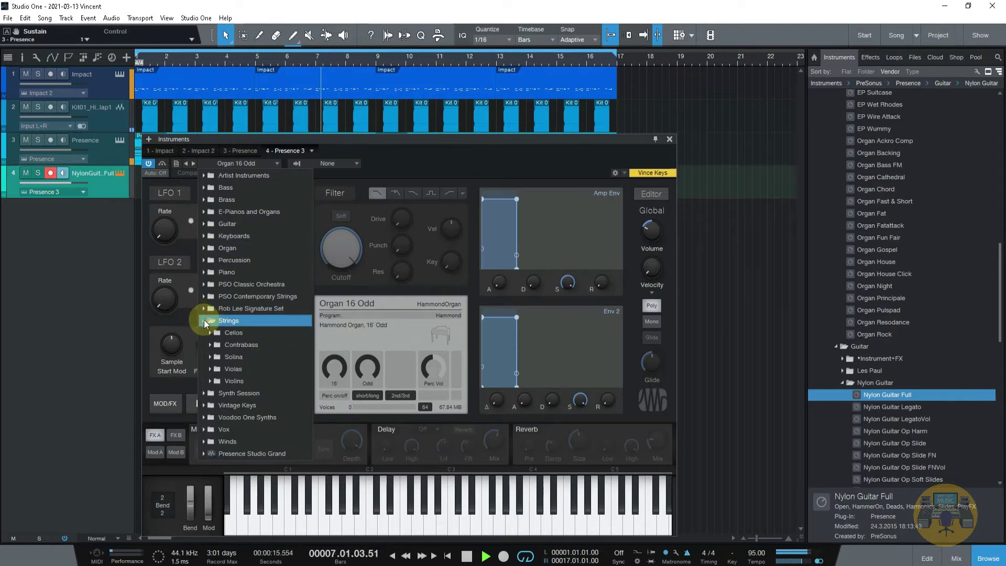
click(209, 343)
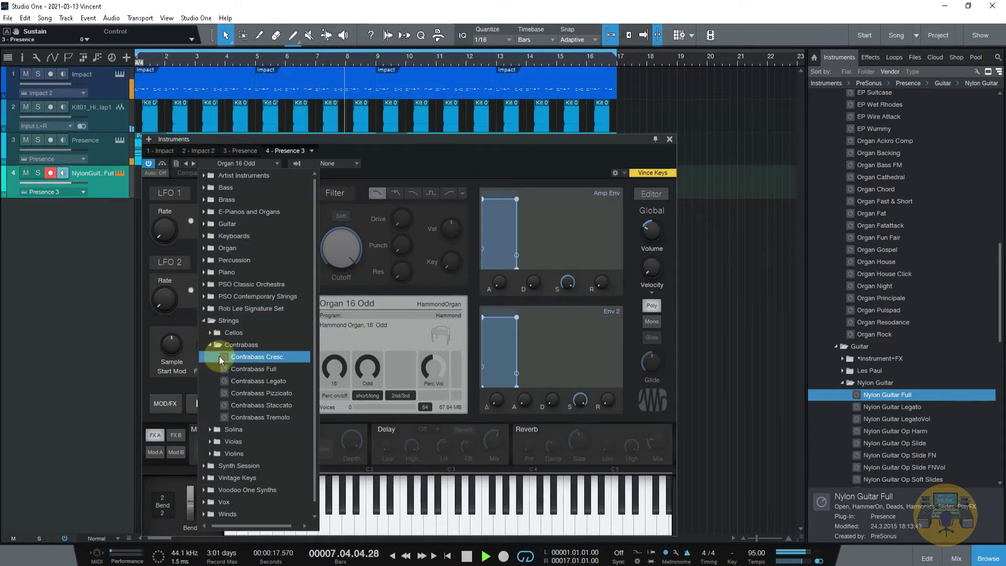
click(212, 346)
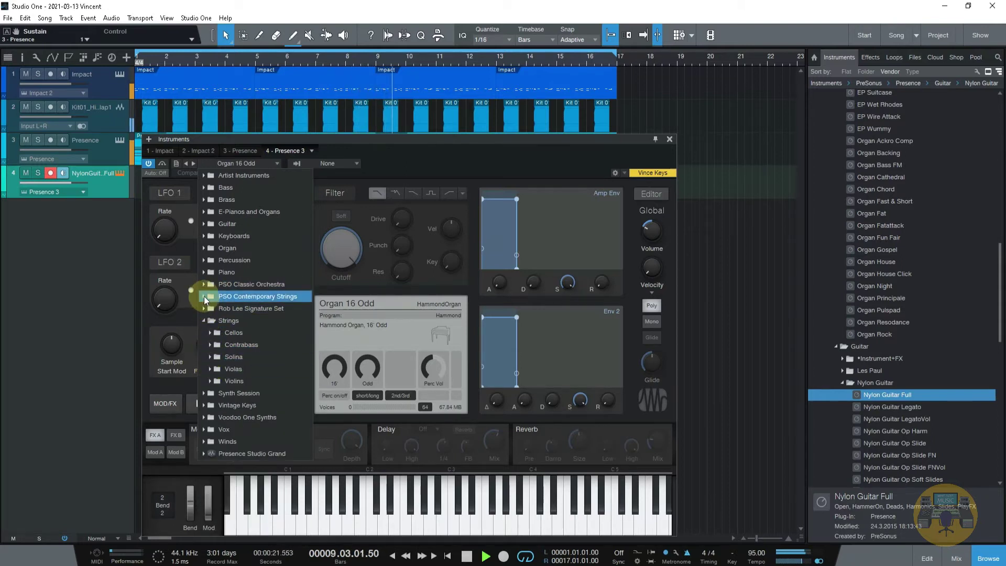
click(202, 393)
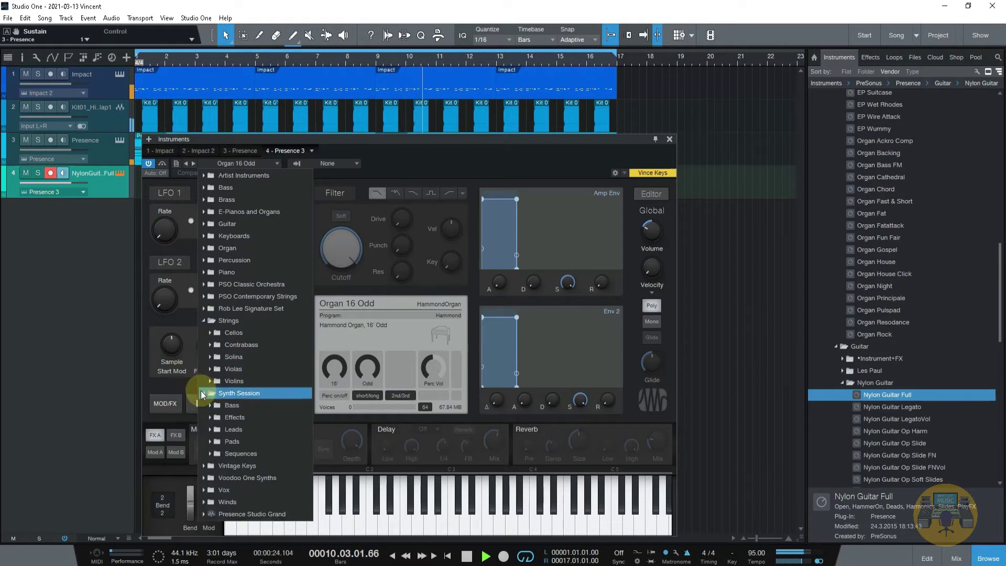
click(209, 439)
scroll(213, 448, down, 2)
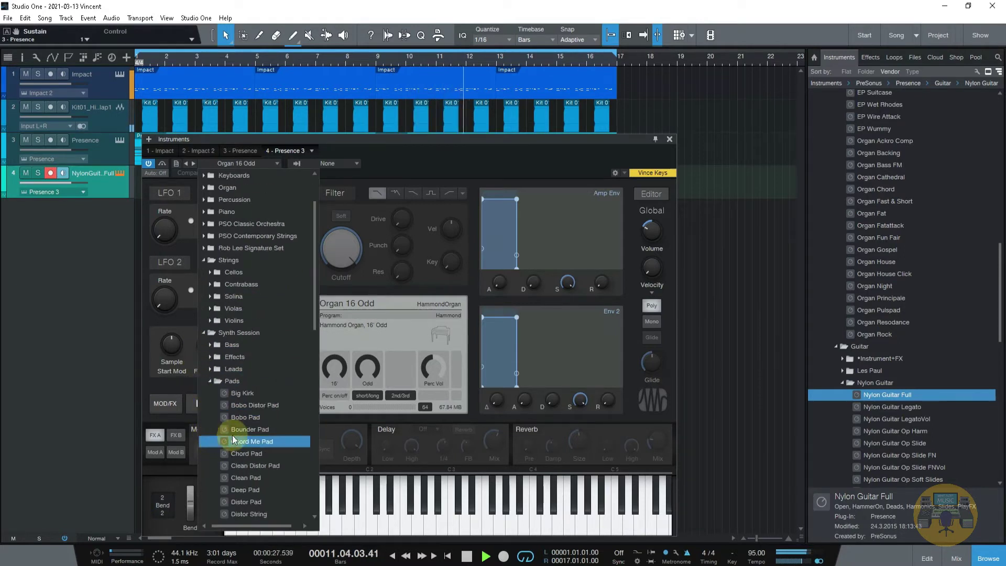
click(237, 419)
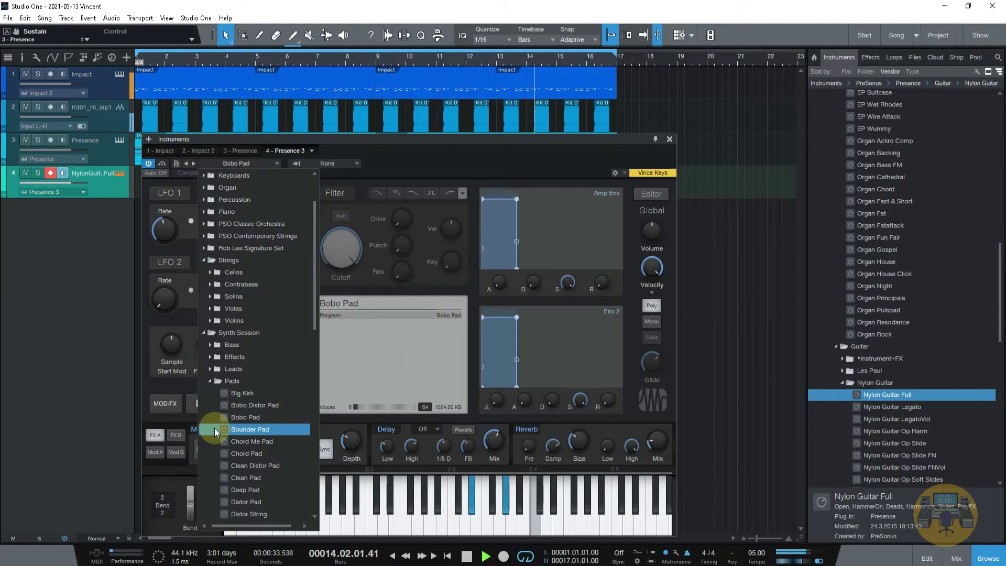
click(243, 491)
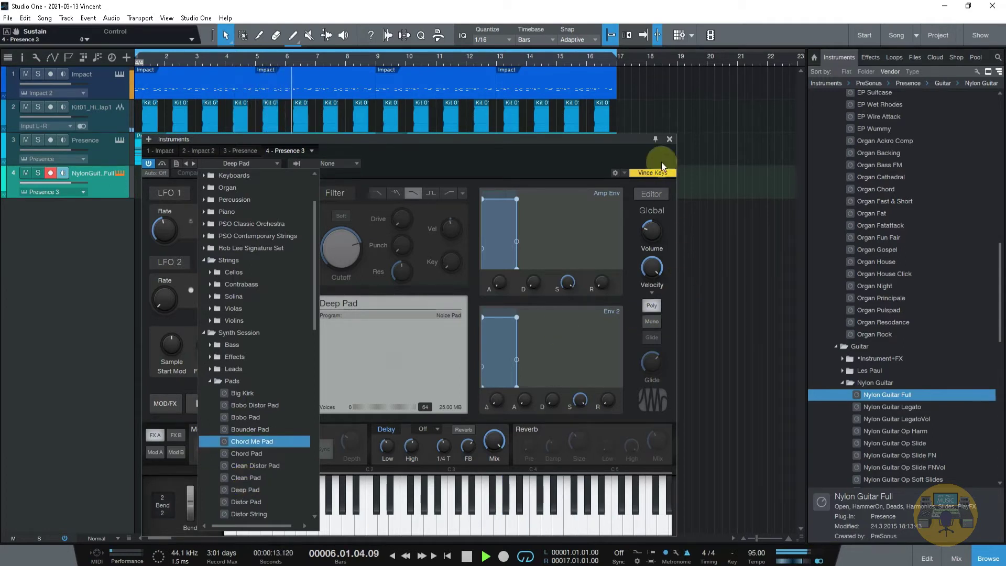
click(671, 141)
click(670, 140)
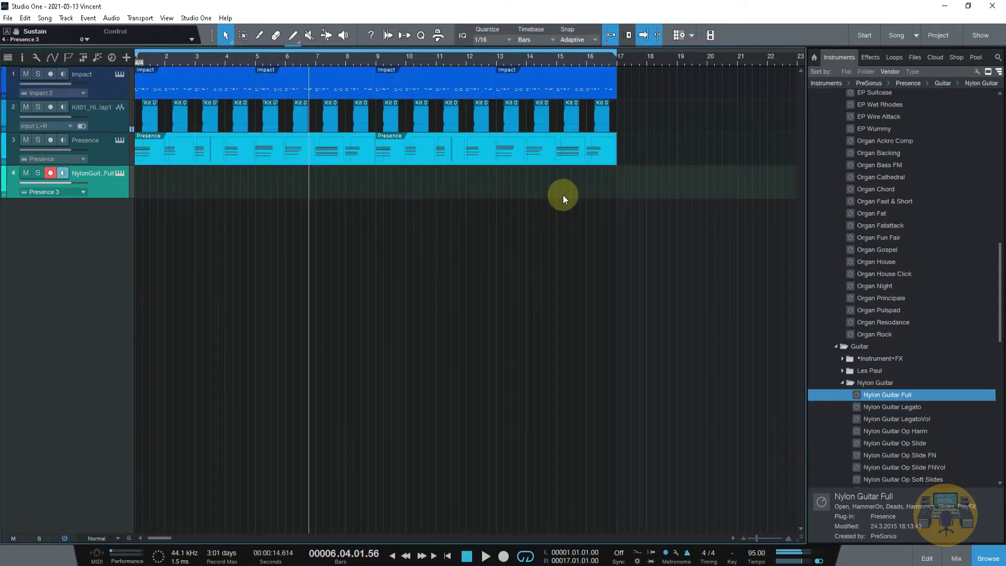
Copy both eight-bar Presence parts onto the Nylon Guitar track below and open the copy in the note editor.
click(230, 156)
key(space)
drag(230, 156, 228, 179)
double_click(190, 187)
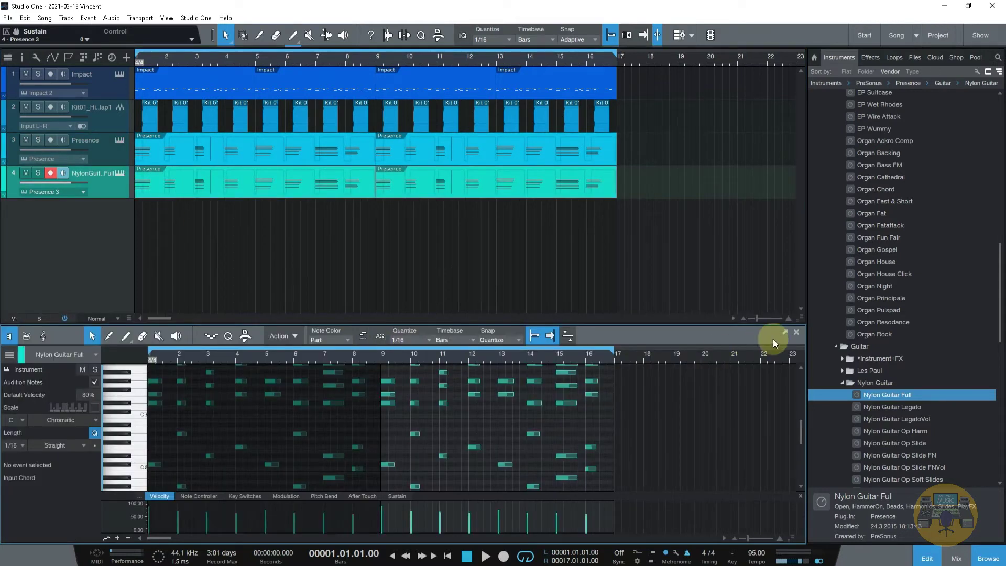
Close the note editor and play back the song with the copied Nylon Guitar parts.
click(797, 332)
key(space)
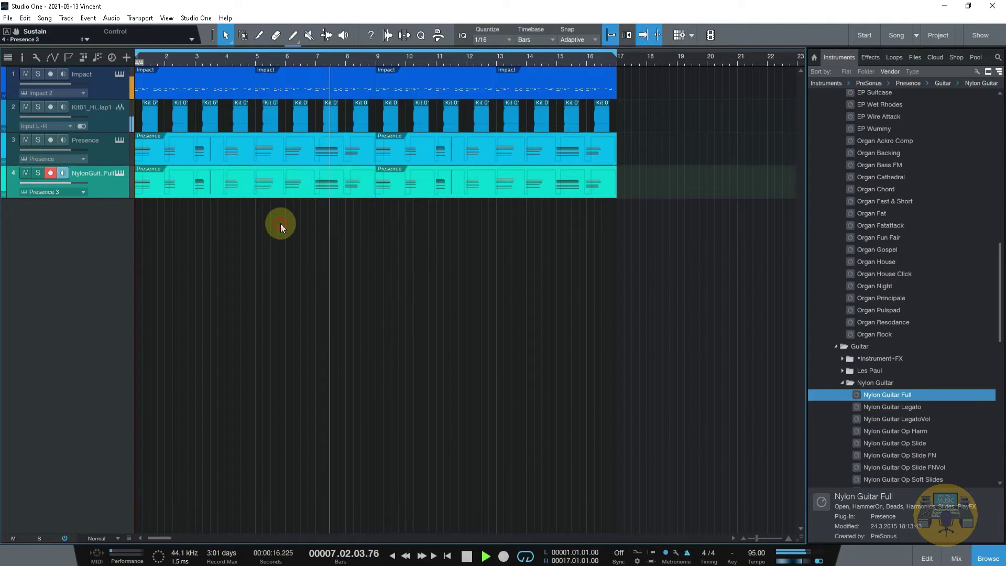
key(space)
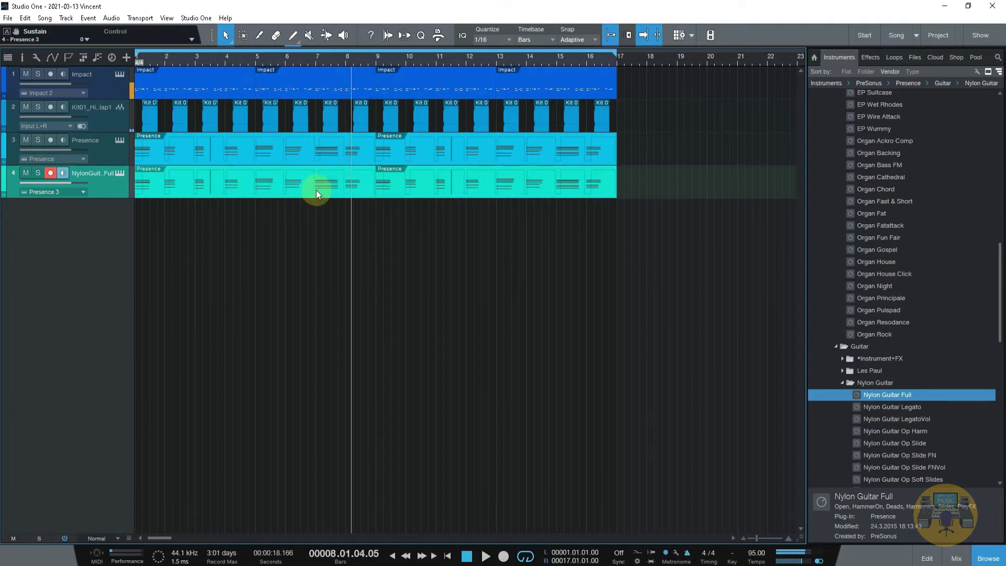
Open the first eight-bar Nylon Guitar part in the note editor and delete the second part starting at bar 9.
double_click(316, 189)
drag(374, 353, 372, 329)
scroll(304, 409, up, 1)
scroll(304, 409, up, 4)
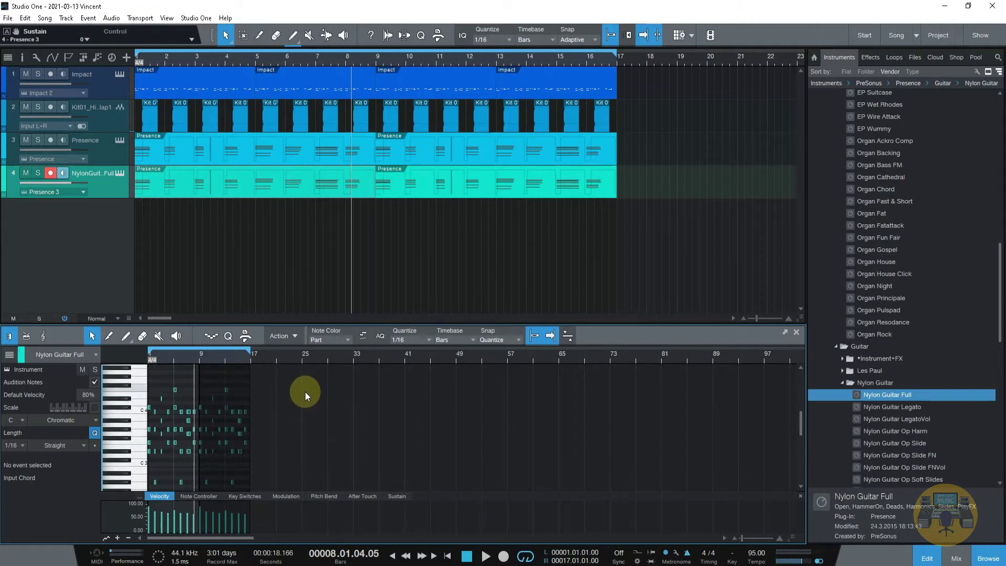
key(ctrl+a)
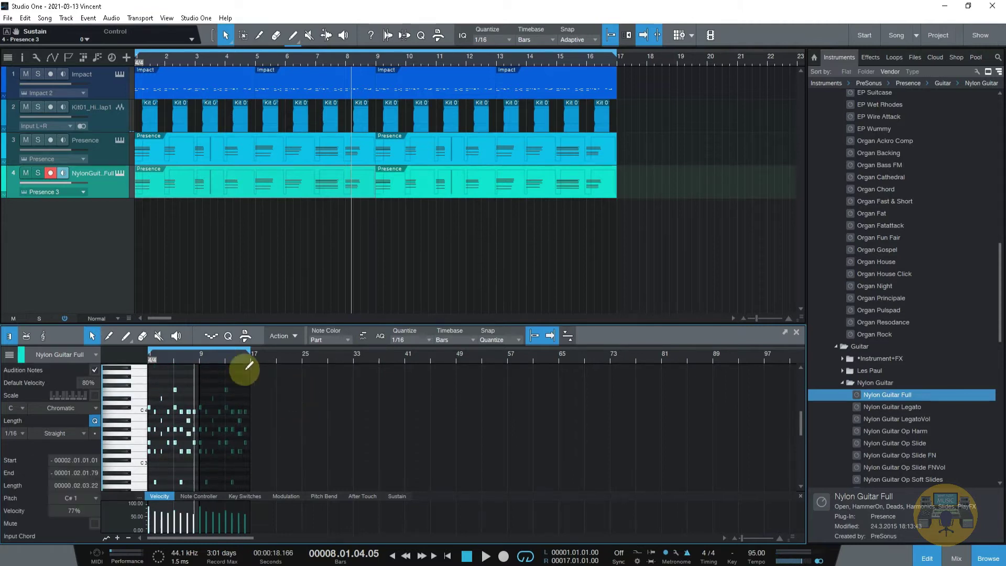
click(432, 197)
key(Delete)
click(310, 187)
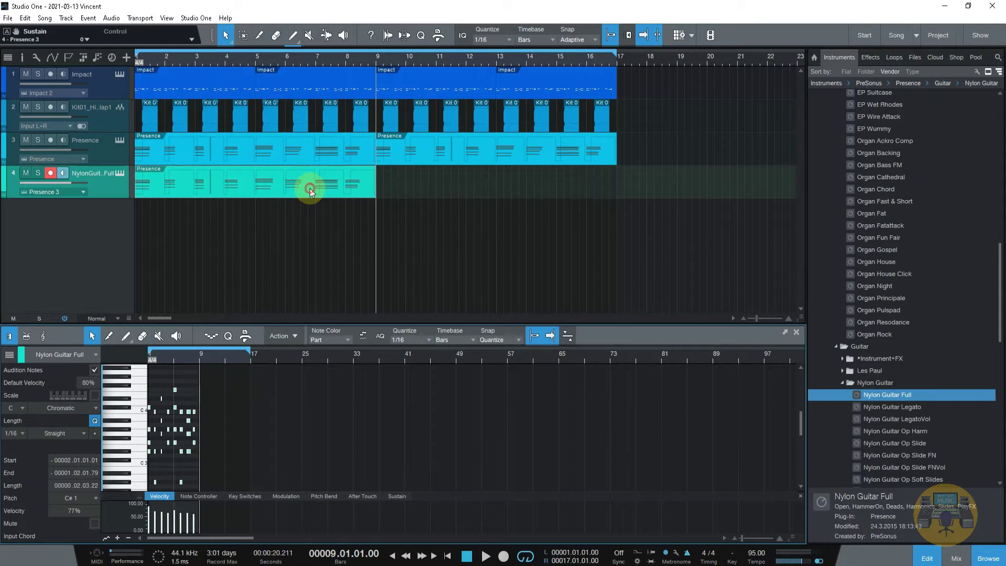
Try moving all notes of the remaining Nylon Guitar part down so the first note sits on C 0, audition it, and undo the move.
drag(233, 370, 140, 528)
drag(167, 360, 371, 396)
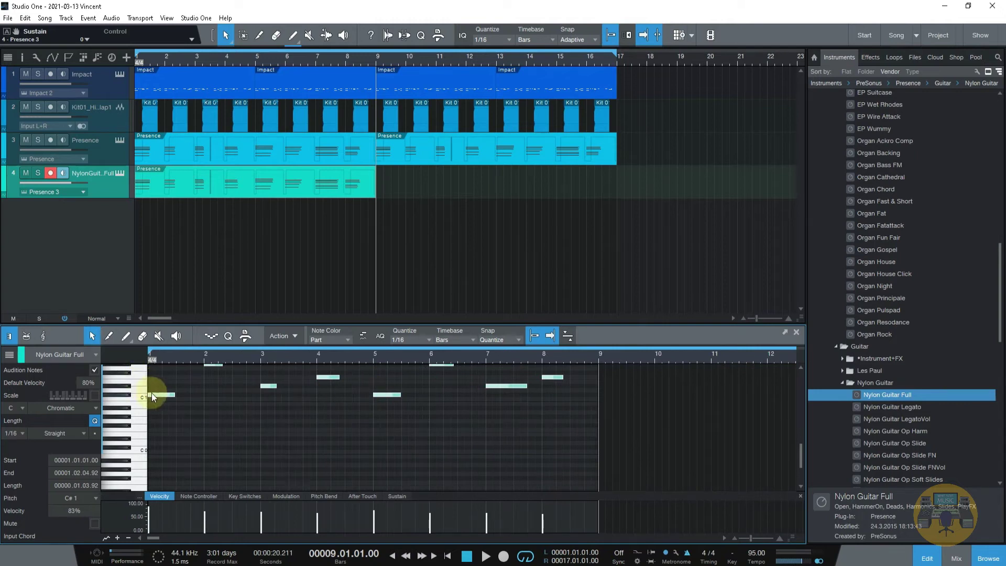
drag(159, 396, 160, 451)
key(space)
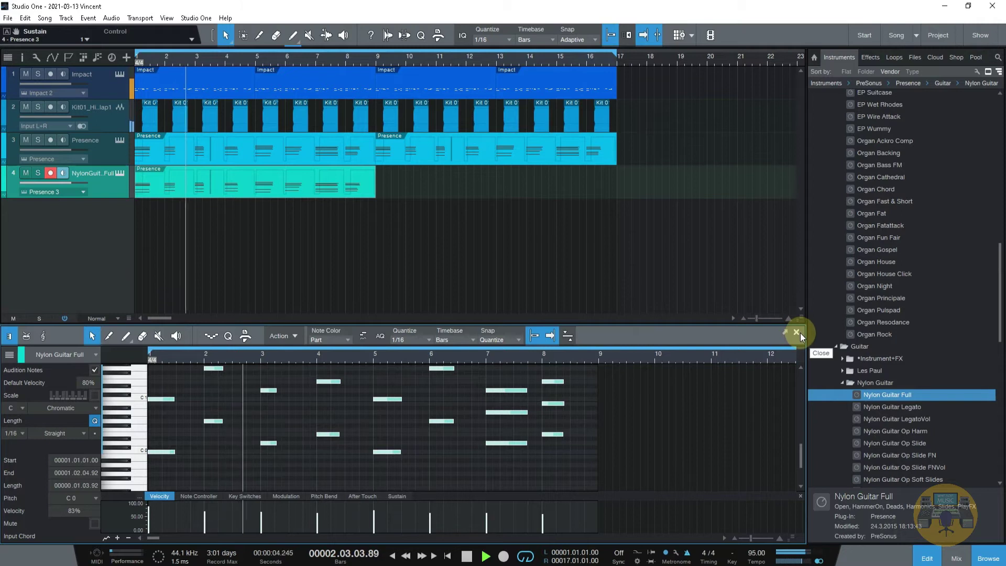
key(space)
key(ctrl+z)
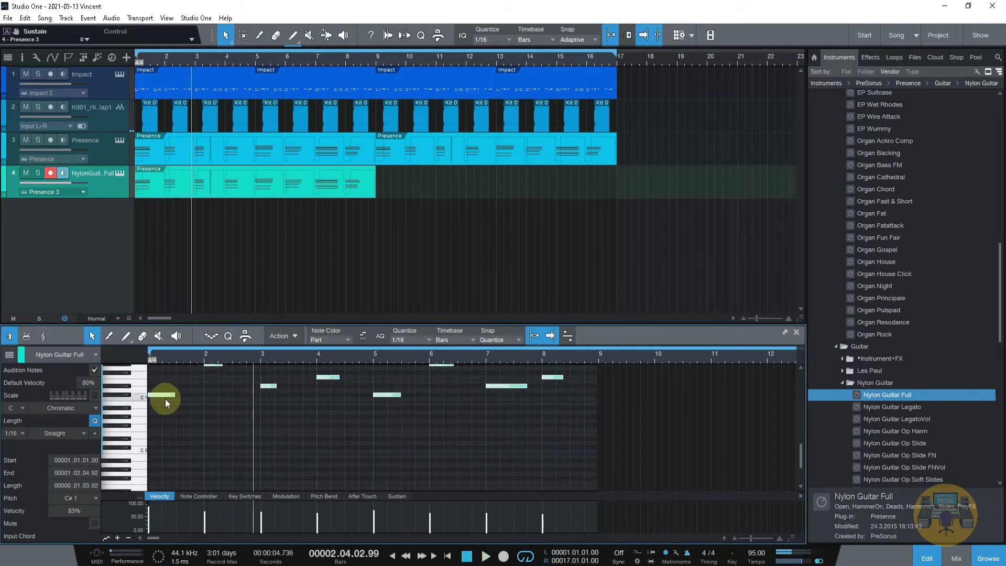
Play the song from bar 1 to hear the Nylon Guitar track's part at its original pitch.
scroll(178, 426, up, 3)
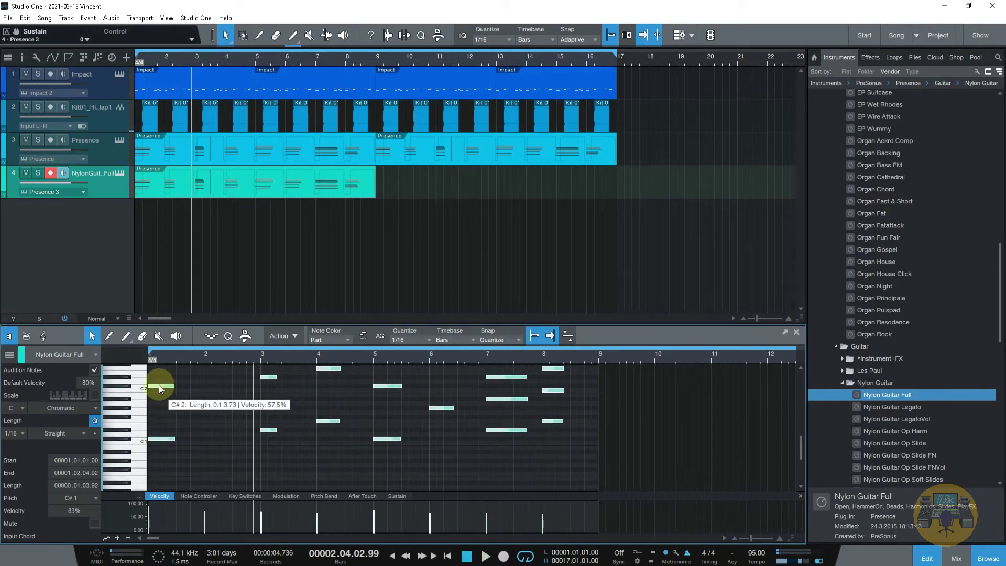
click(135, 53)
key(space)
key(space)
Load the Chord Me Pad preset in the Nylon Guitar track's Presence instrument and play from the start.
click(120, 174)
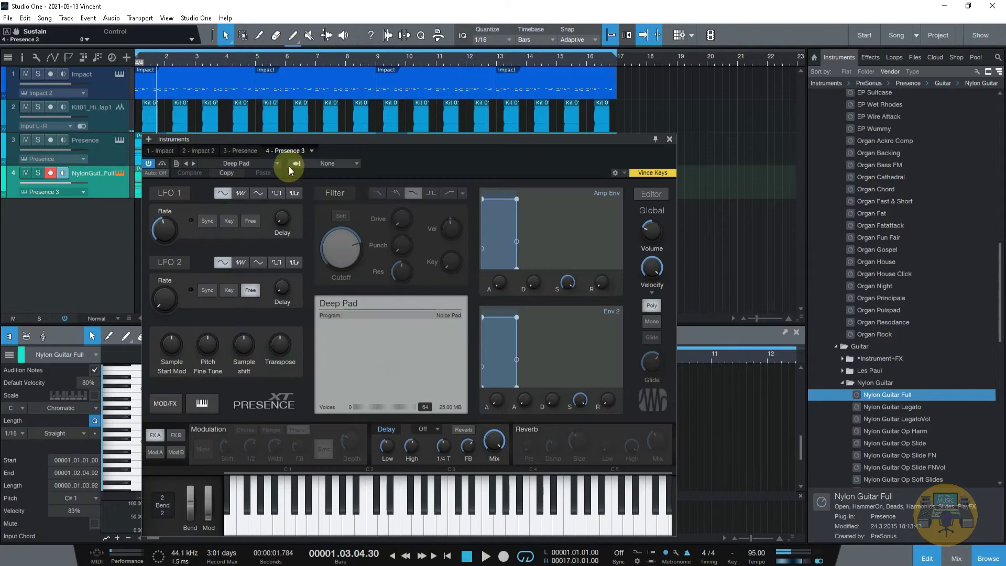
click(257, 165)
scroll(242, 345, down, 5)
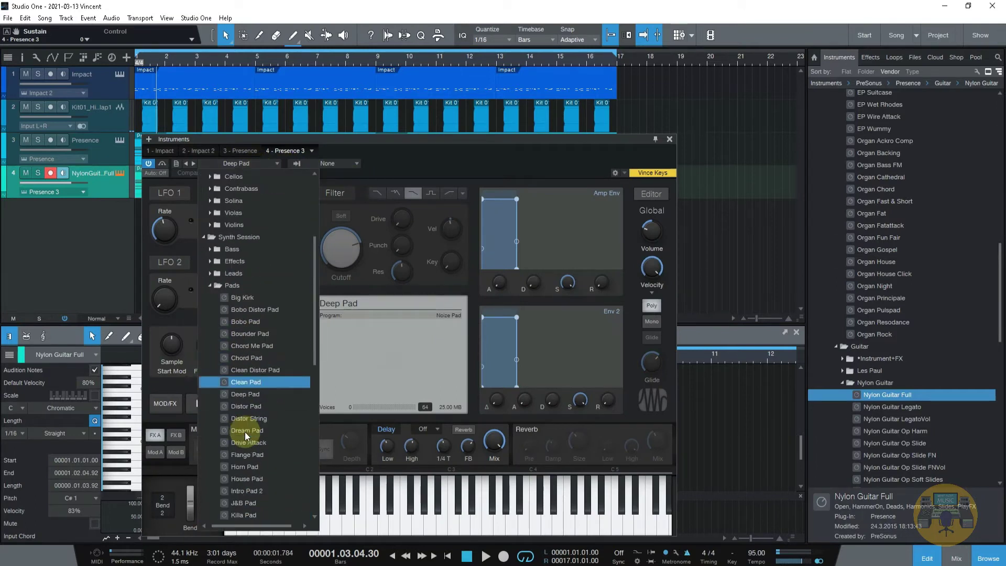
scroll(244, 432, down, 1)
click(306, 333)
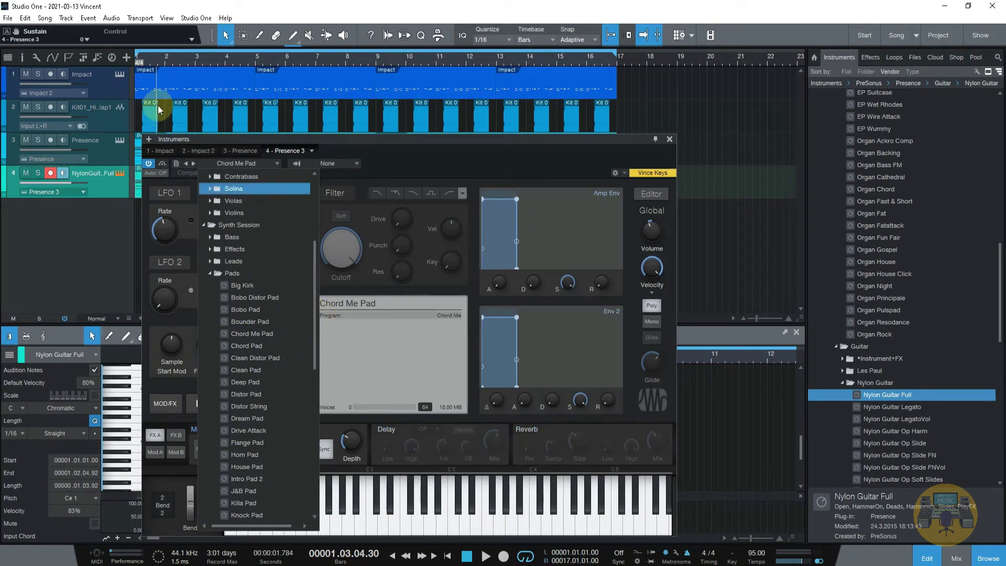
click(136, 54)
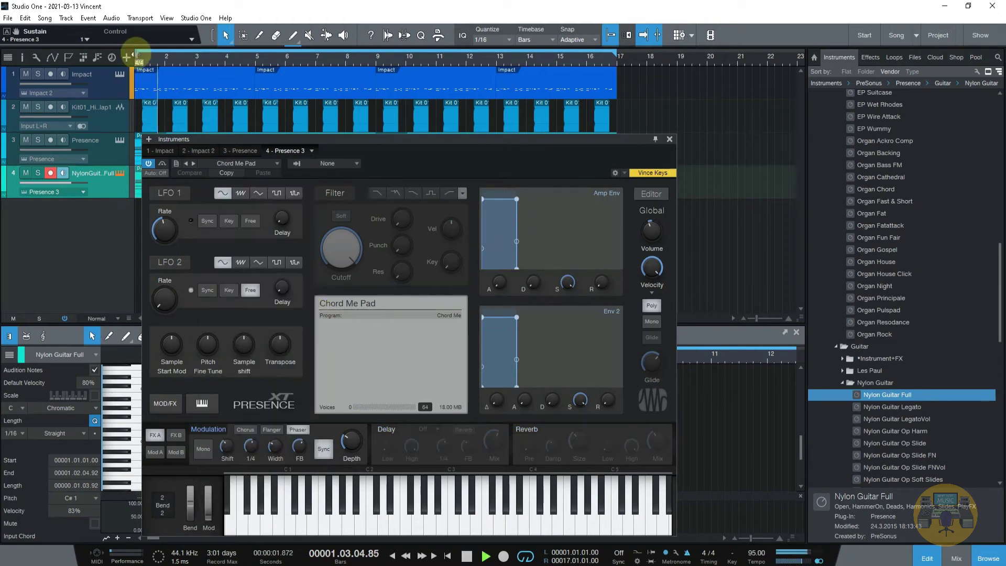
Shift the instrument window off the track list and audition the Smooth Air pad preset.
drag(258, 137, 365, 93)
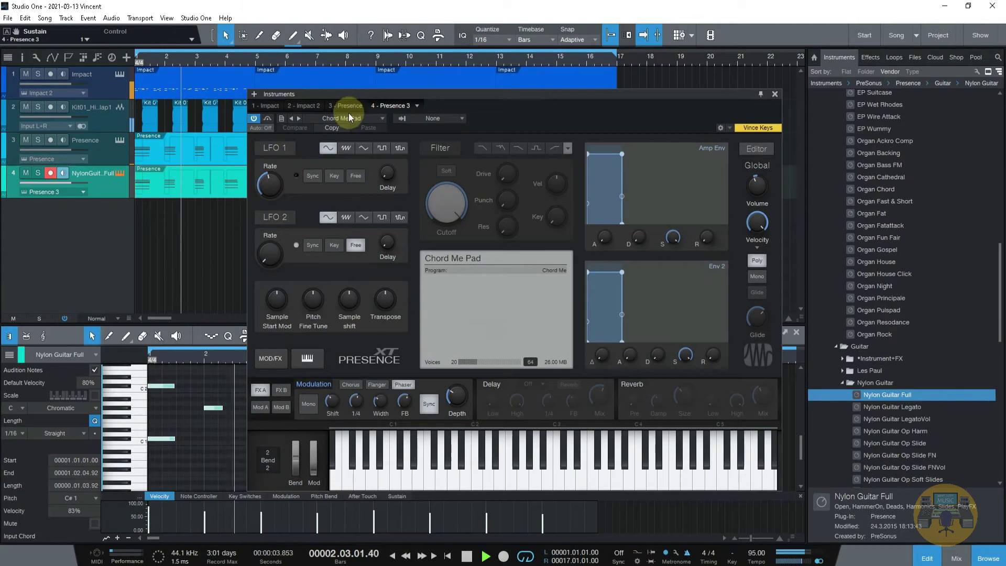
click(348, 118)
scroll(352, 311, down, 6)
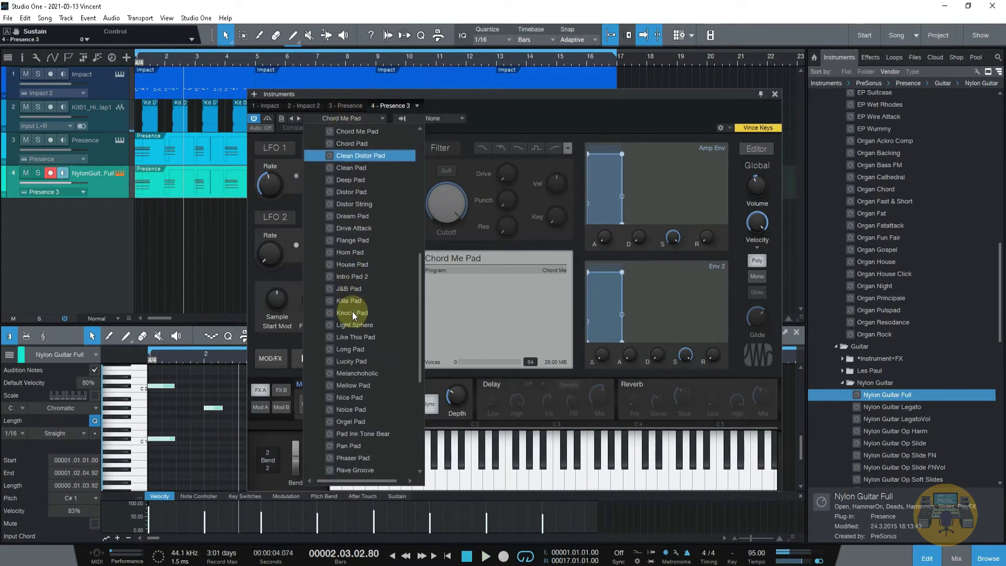
scroll(354, 325, down, 5)
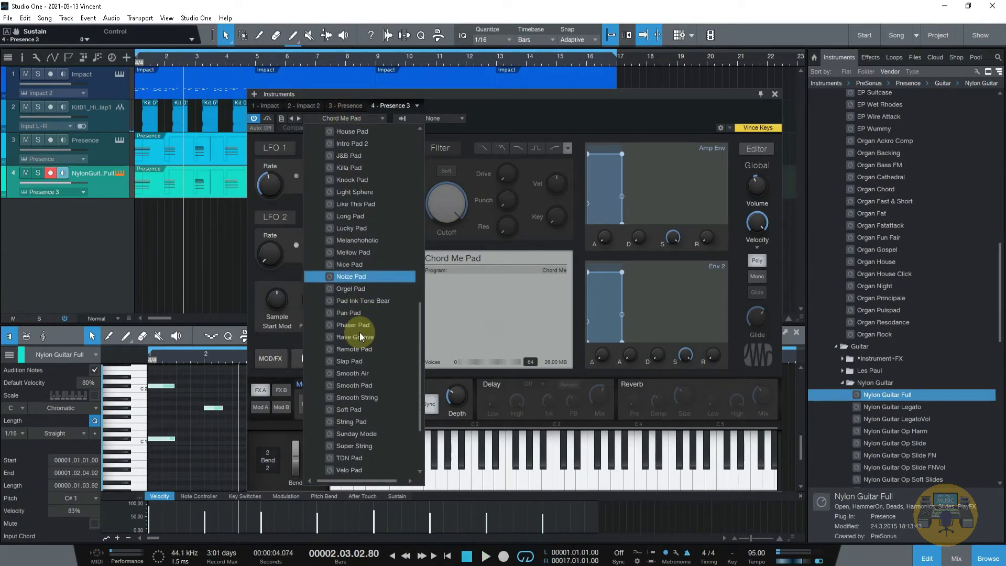
click(370, 374)
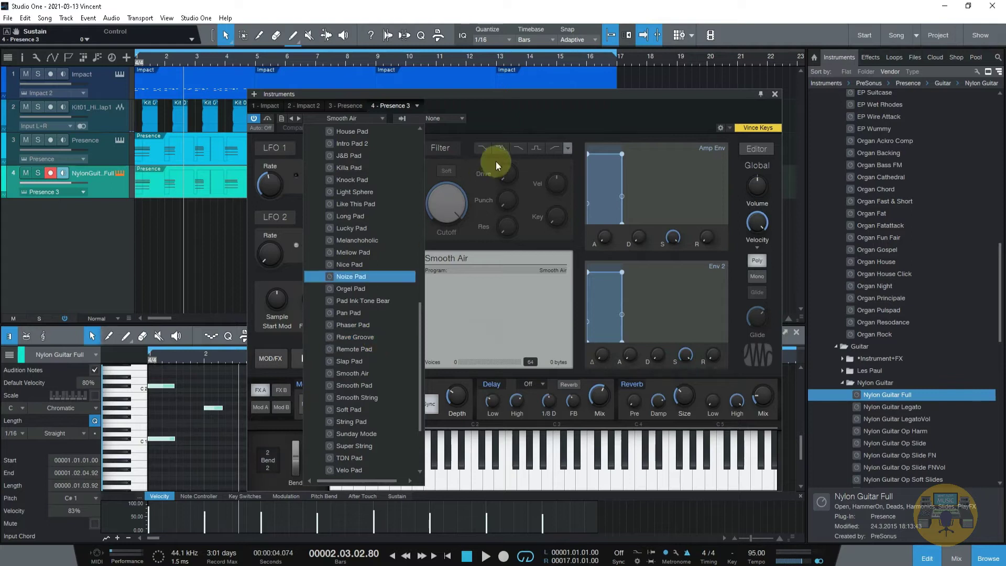
click(515, 97)
key(space)
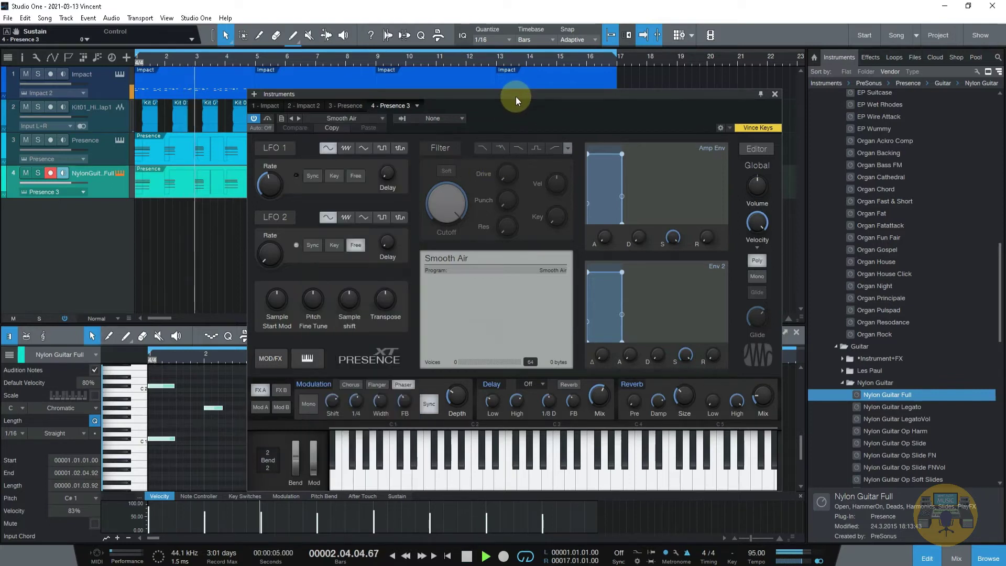
Audition the Smooth Pad, Warm Pad and Sunday Mode presets one after another during playback.
click(344, 117)
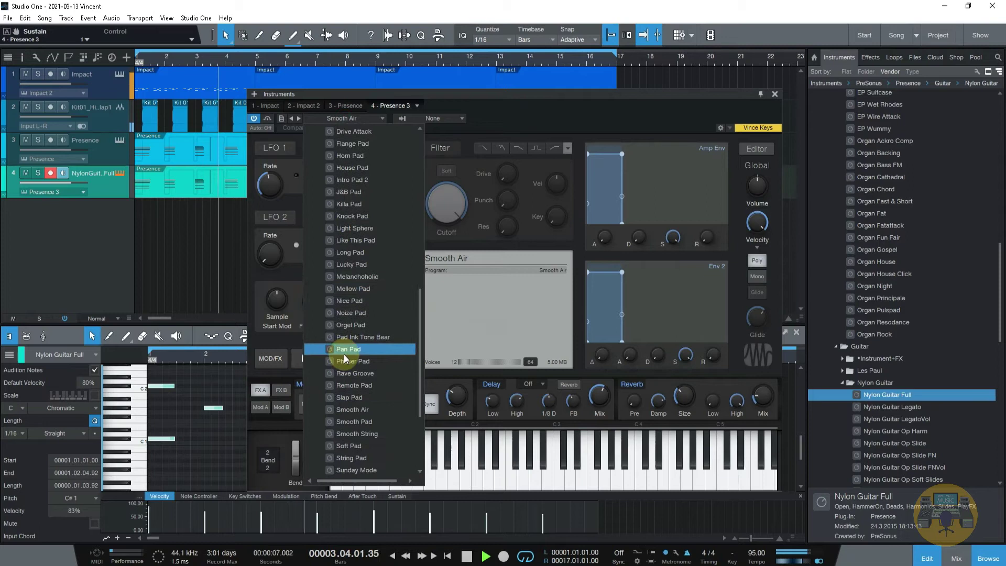
scroll(344, 354, down, 2)
click(344, 364)
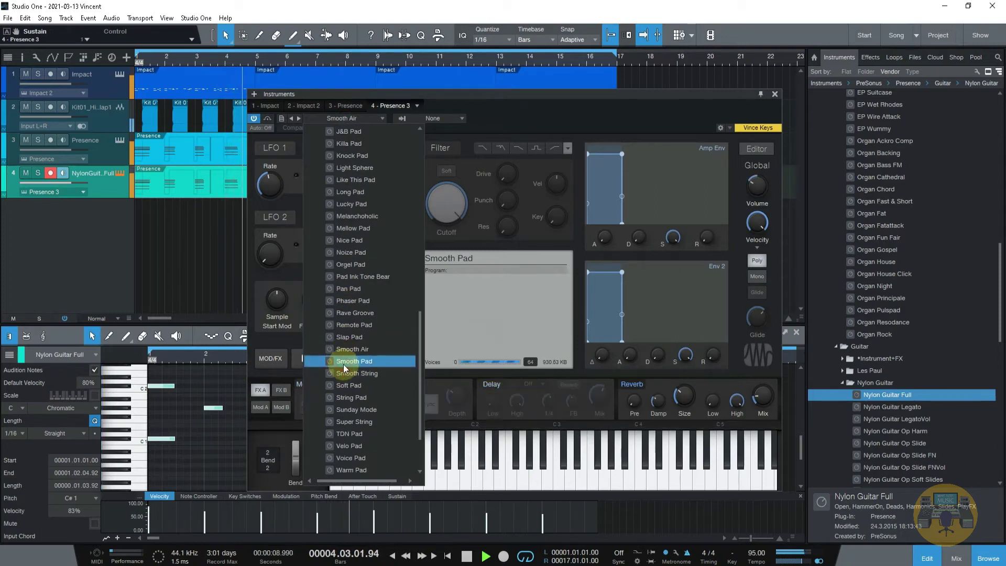
scroll(352, 363, down, 1)
scroll(352, 363, down, 1)
click(345, 444)
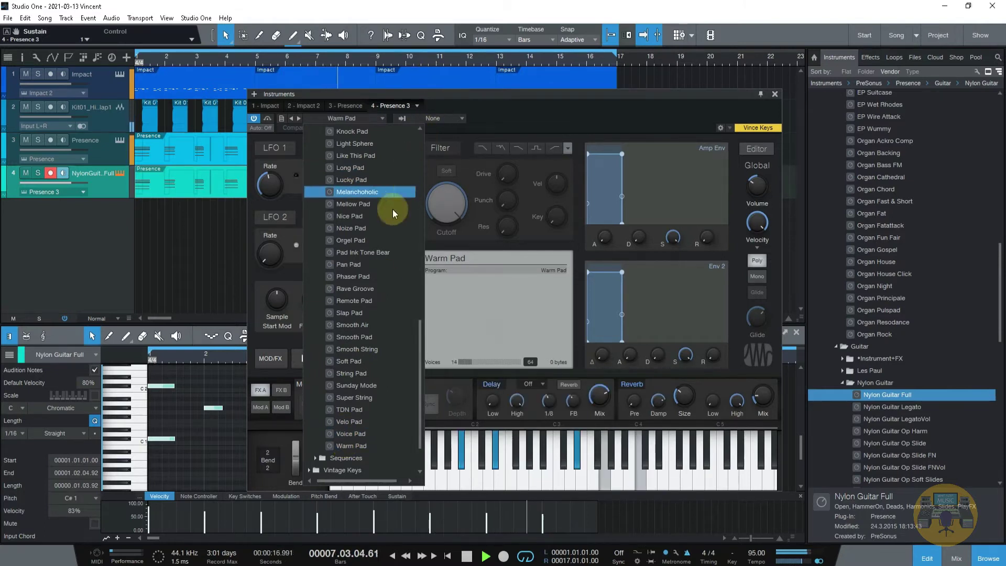
click(363, 388)
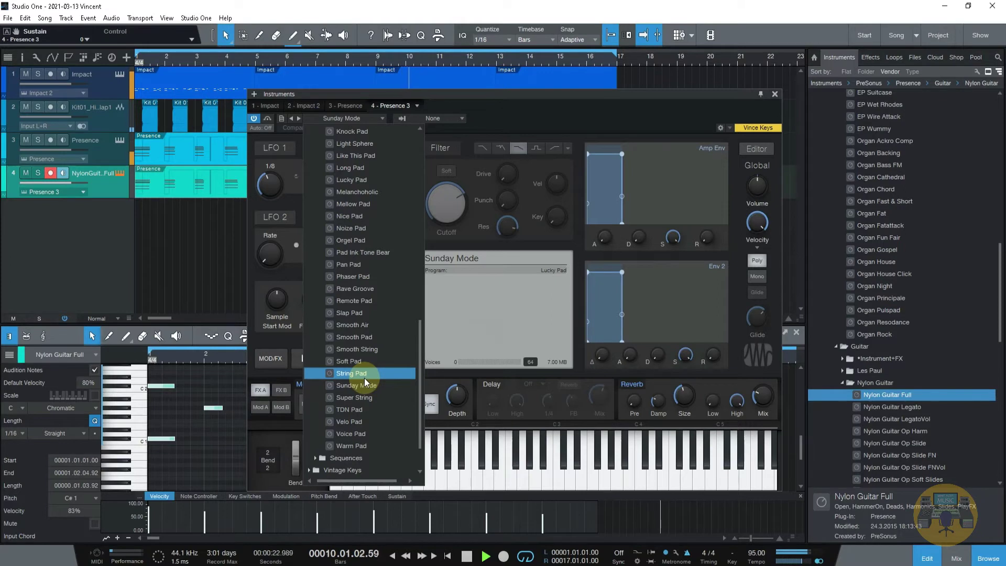
Solo the Nylon Guitar track, listen to it from the start, and take it out of solo.
click(38, 174)
click(38, 174)
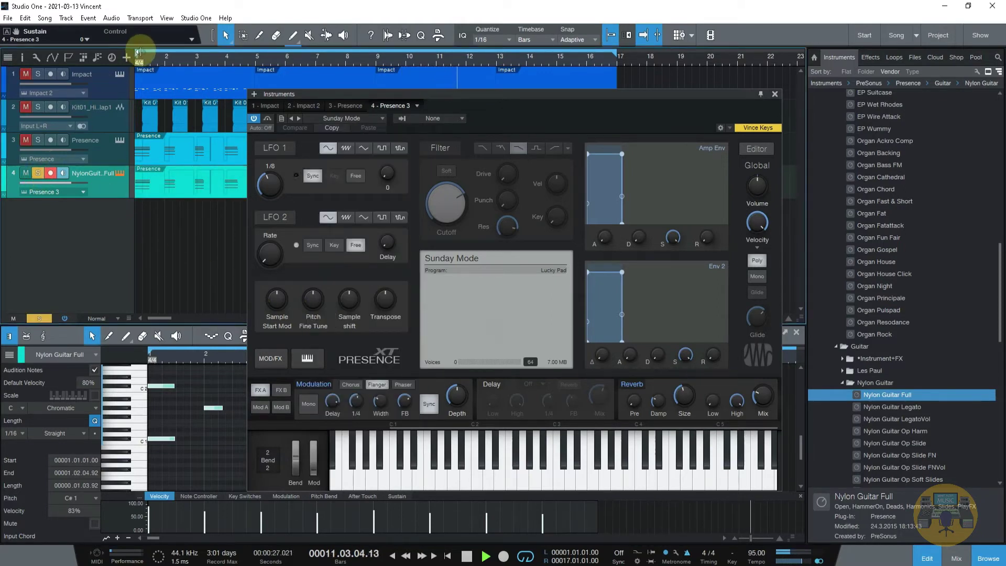
click(149, 50)
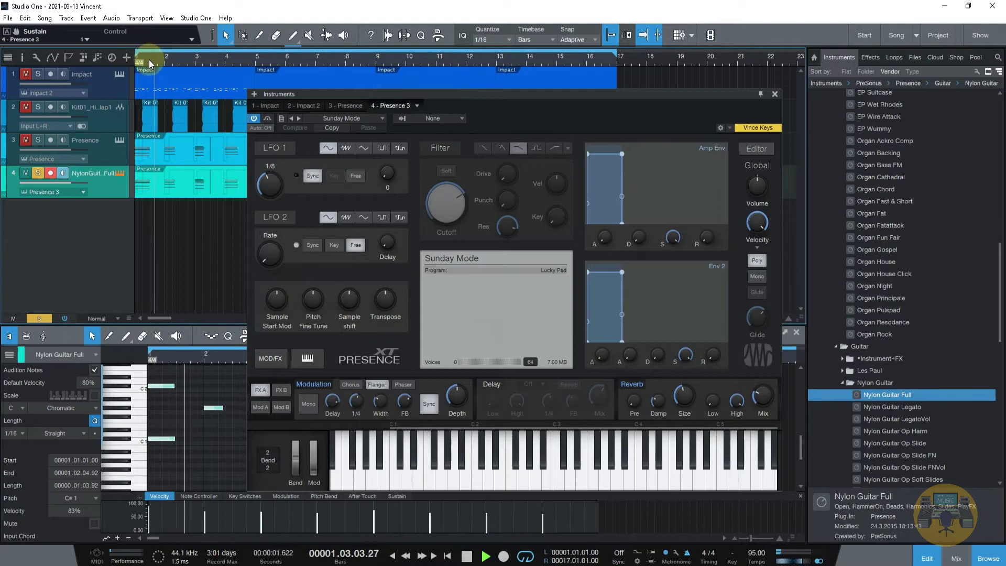
click(40, 175)
Load the Nice Pad preset into the Nylon Guitar track's Presence instrument.
click(353, 120)
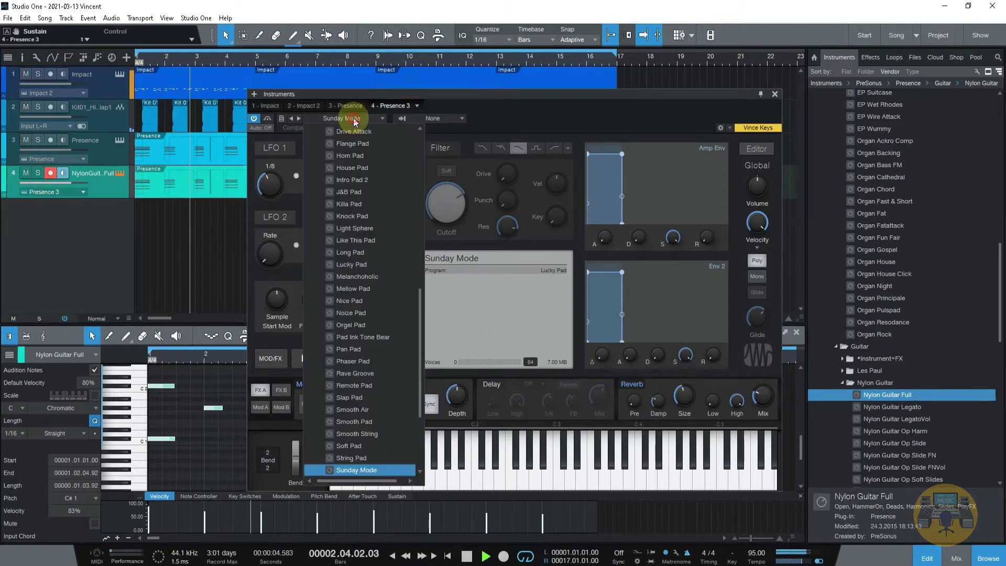
click(349, 300)
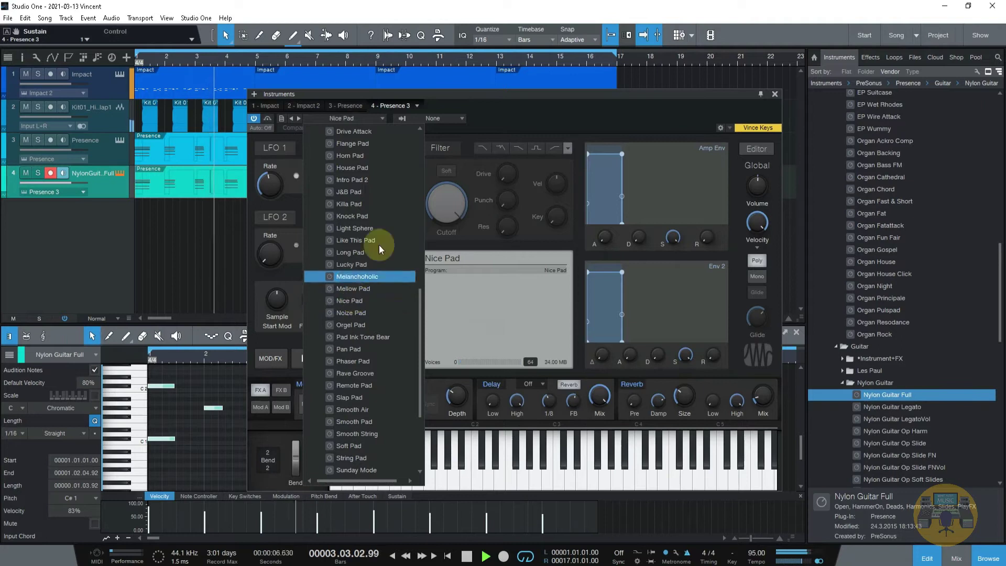
click(448, 87)
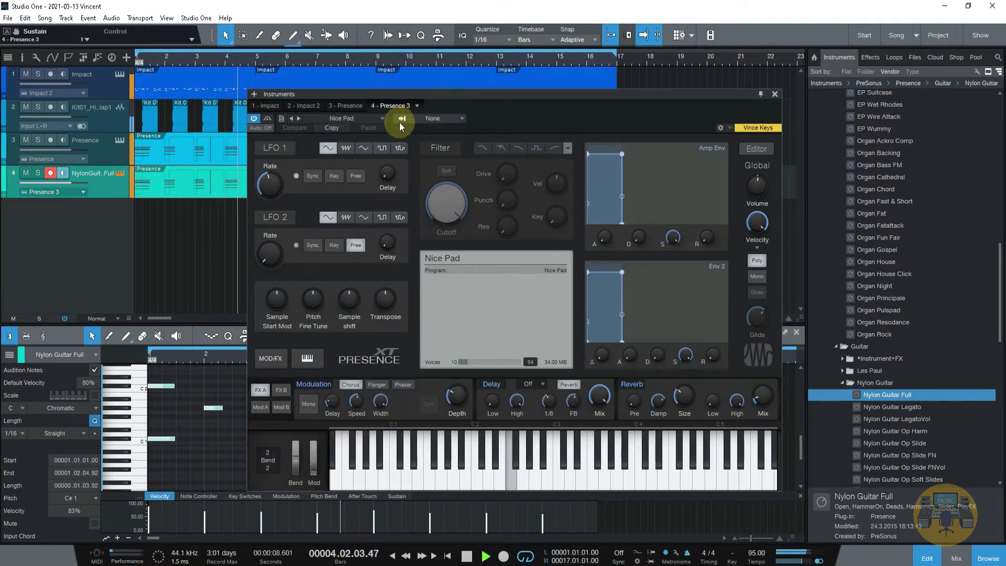
click(373, 118)
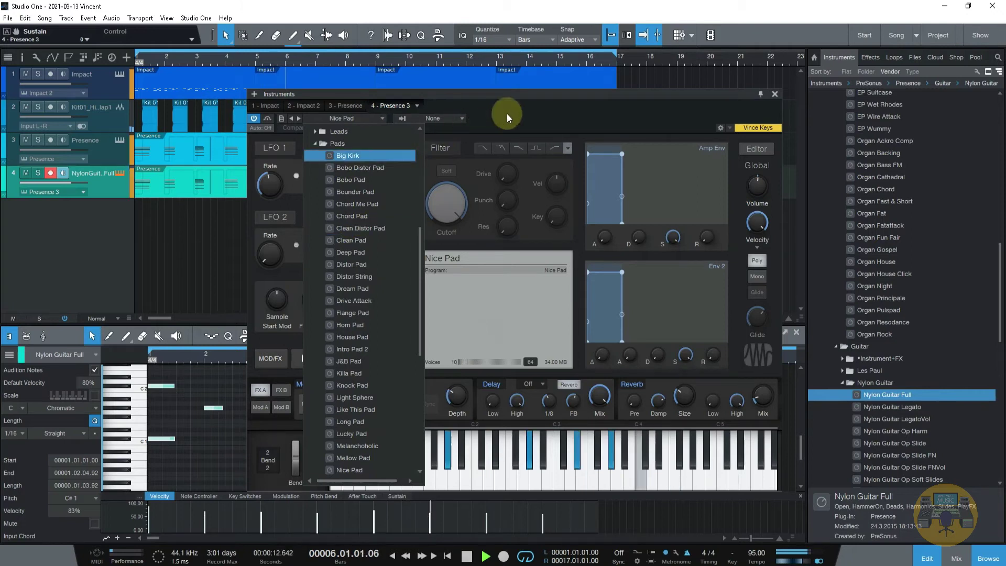
click(514, 92)
Close the instrument window and duplicate the eight-bar Nylon Guitar part directly after itself from bar 9.
click(775, 94)
click(335, 189)
key(d)
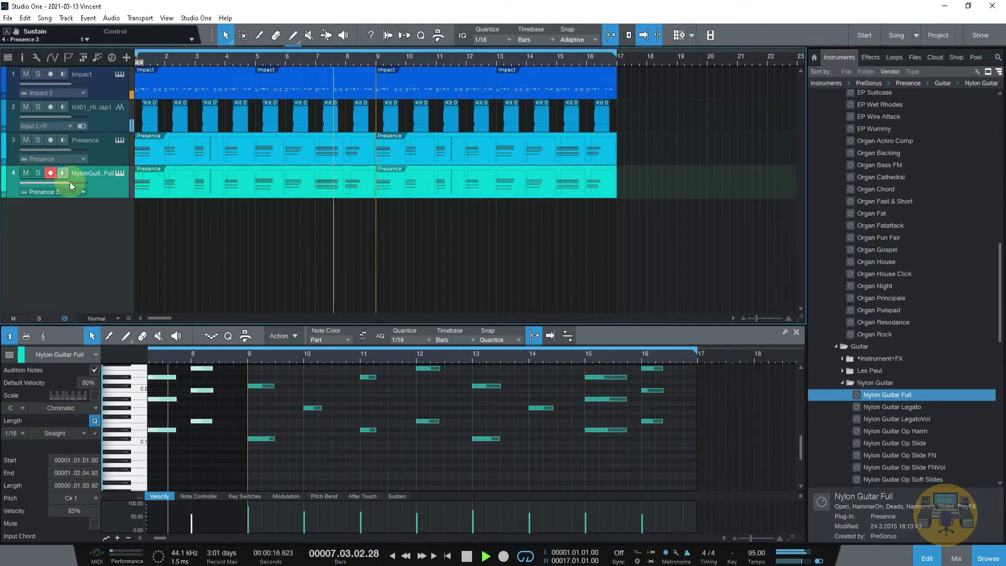
Set the Nylon Guitar track's volume to -12.0 dB and disarm its recording, leaving the note editor closed.
drag(55, 183, 50, 183)
click(51, 173)
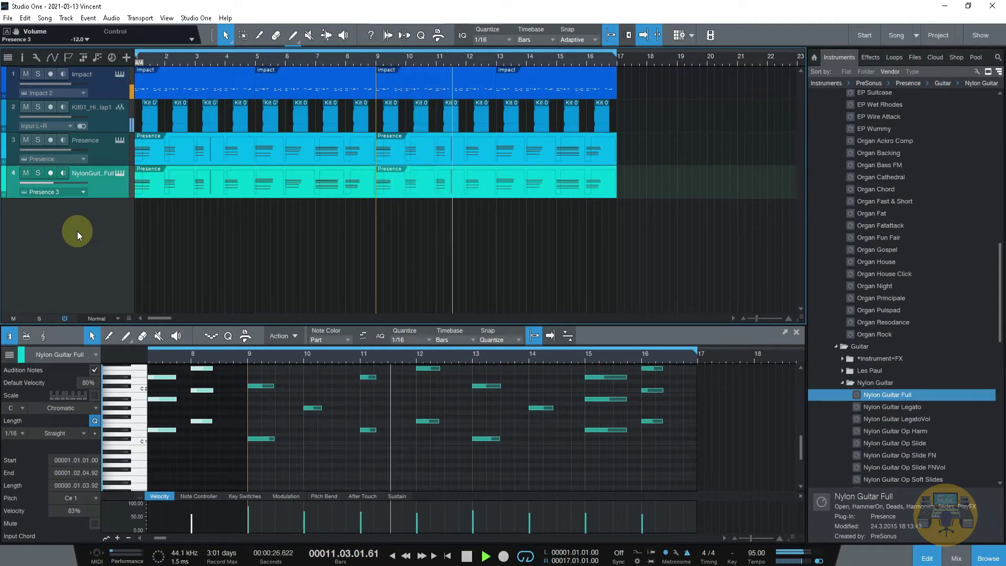
click(796, 333)
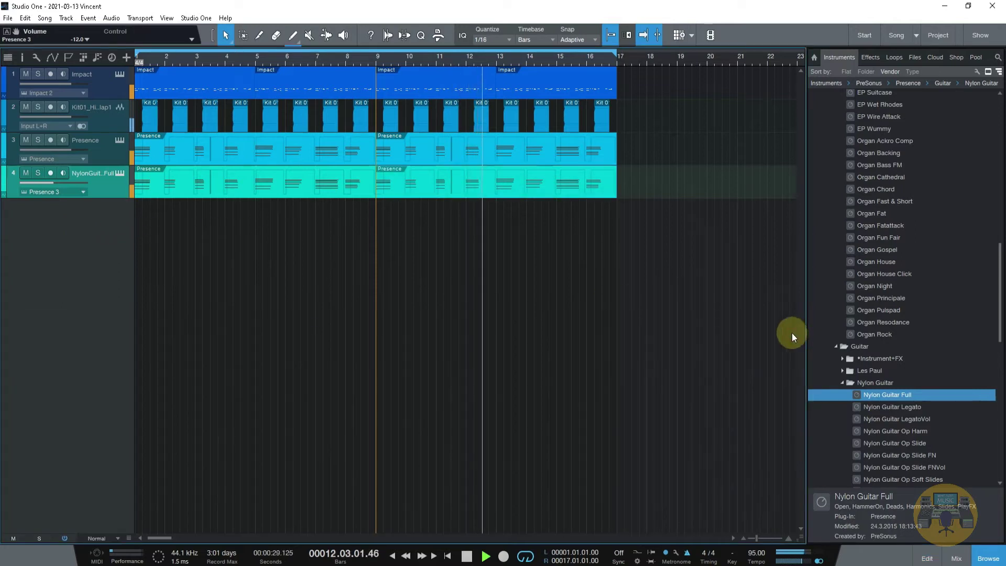
Collapse the Guitar and E-Pianos and Organs preset folders in the instrument browser.
click(837, 347)
scroll(840, 150, up, 5)
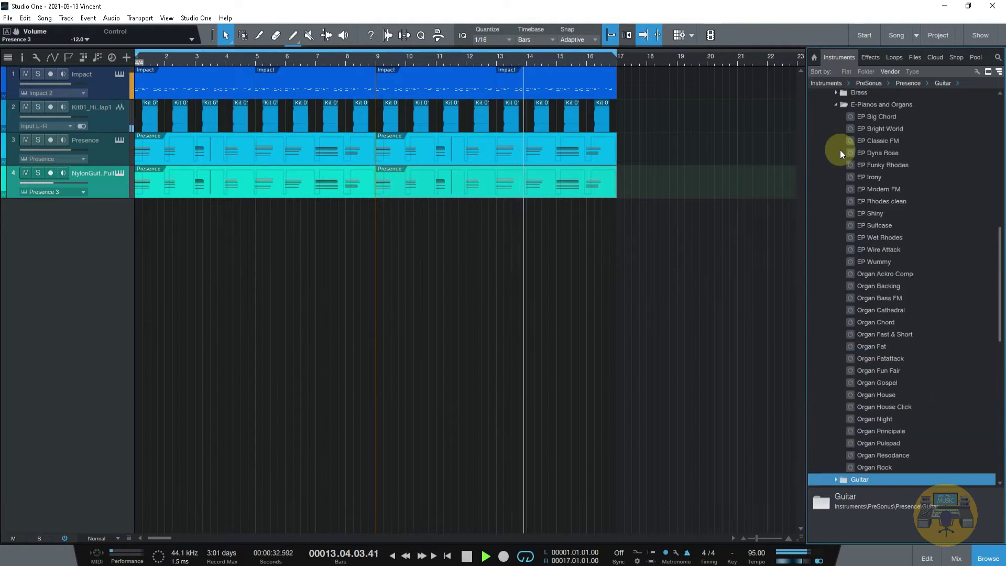
click(837, 153)
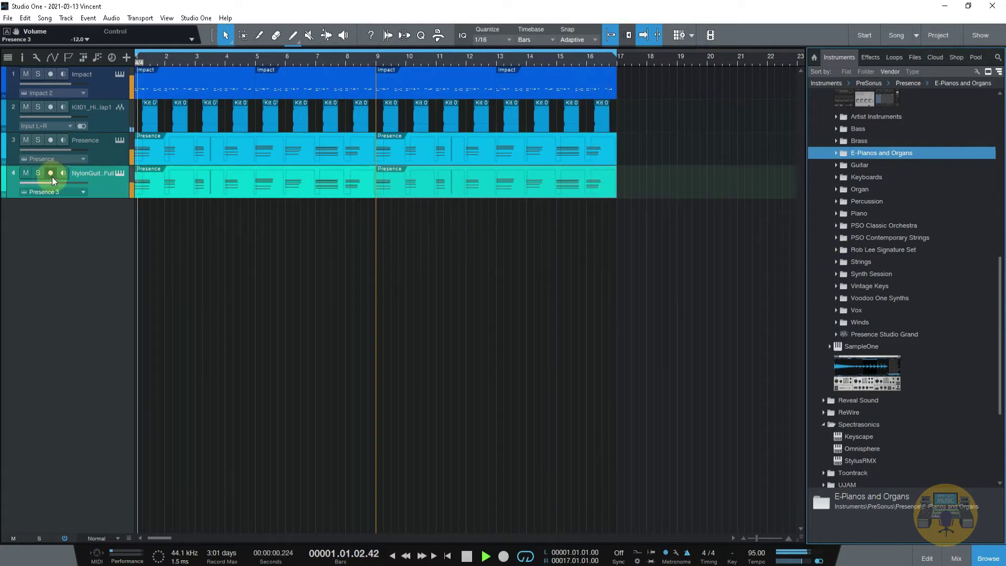
Audition Intro Pad 2, then load Deep Pad in the Nylon Guitar track's Presence instrument and set the track's volume to -8.2 dB.
click(119, 173)
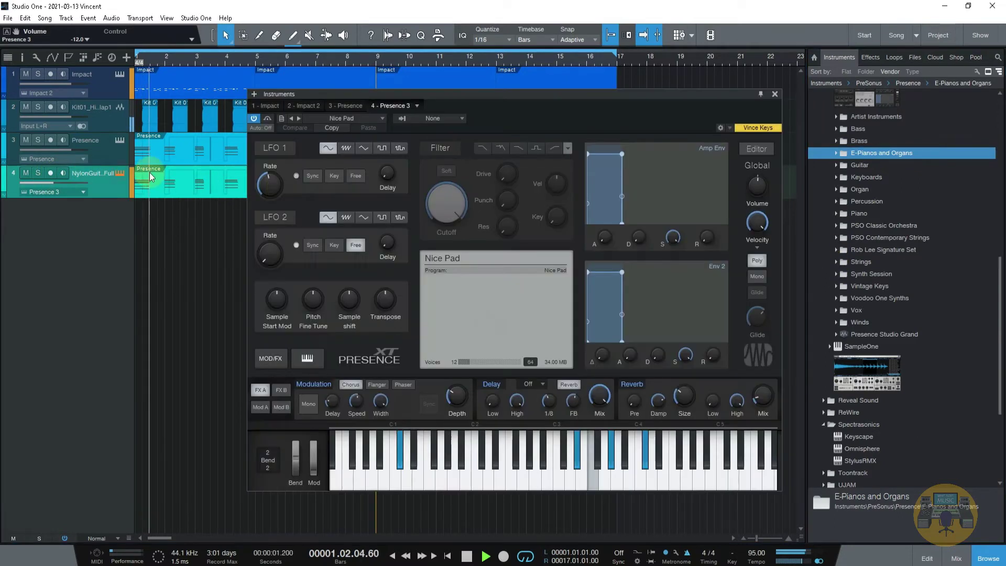
click(355, 119)
scroll(353, 297, down, 2)
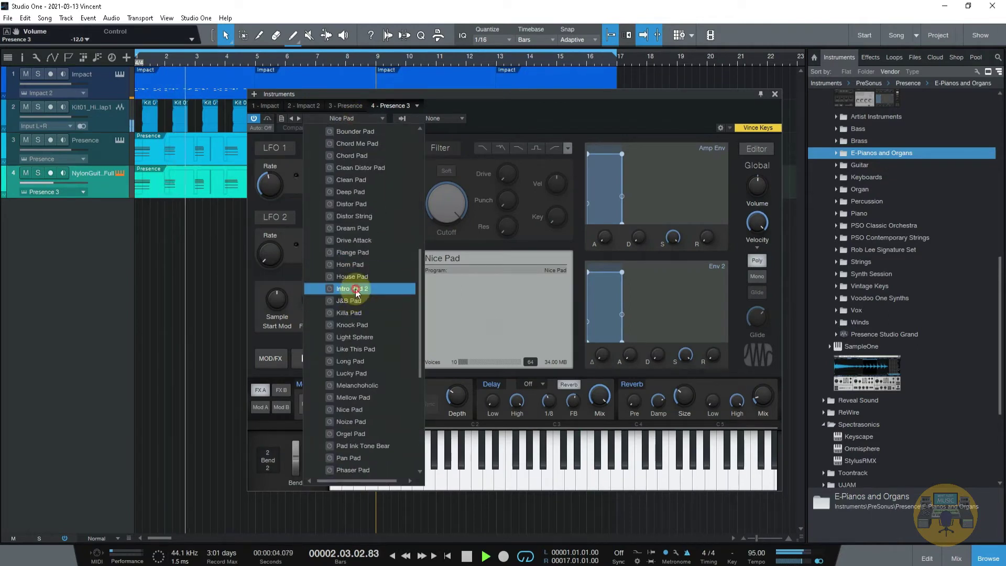
click(355, 288)
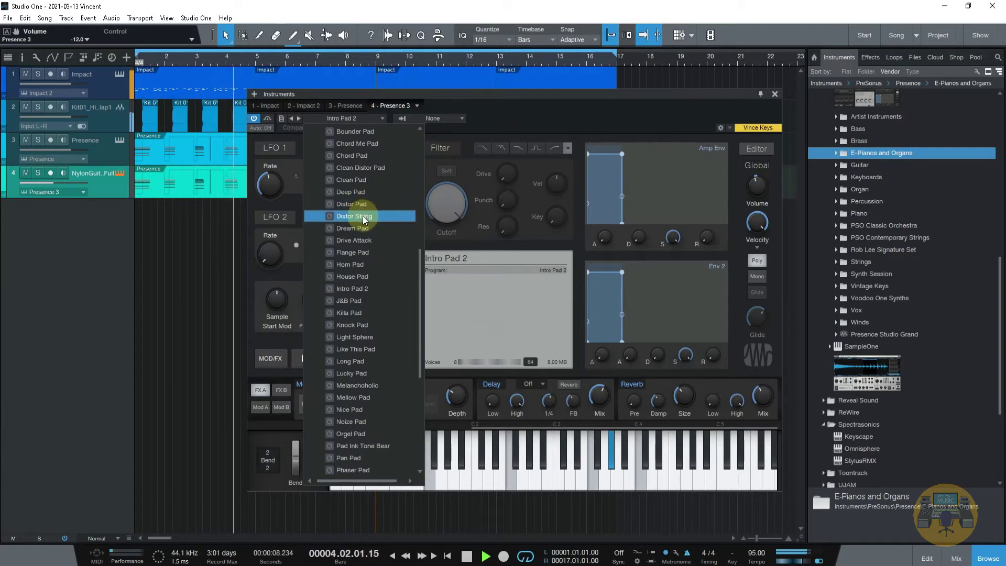
click(351, 194)
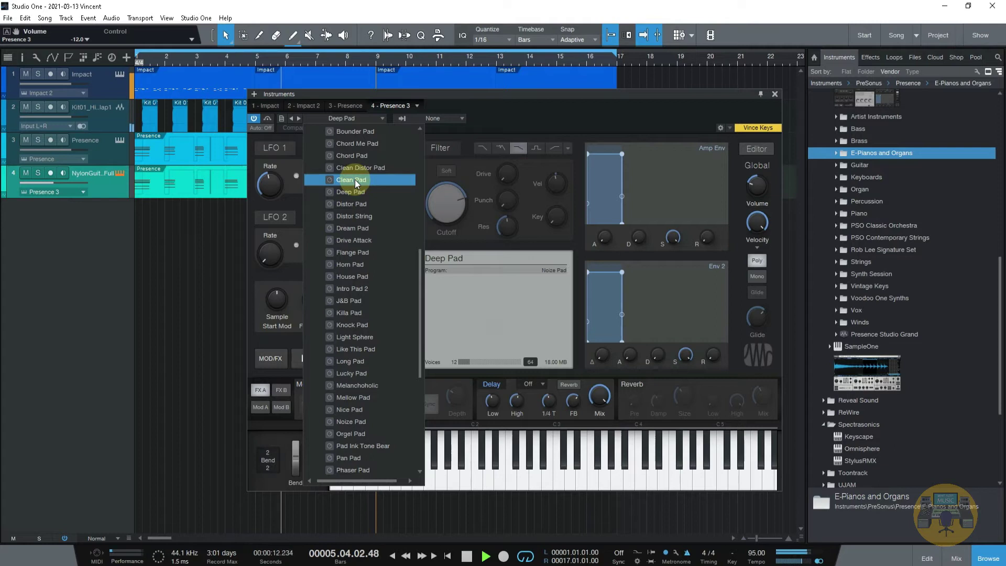
drag(49, 180, 58, 184)
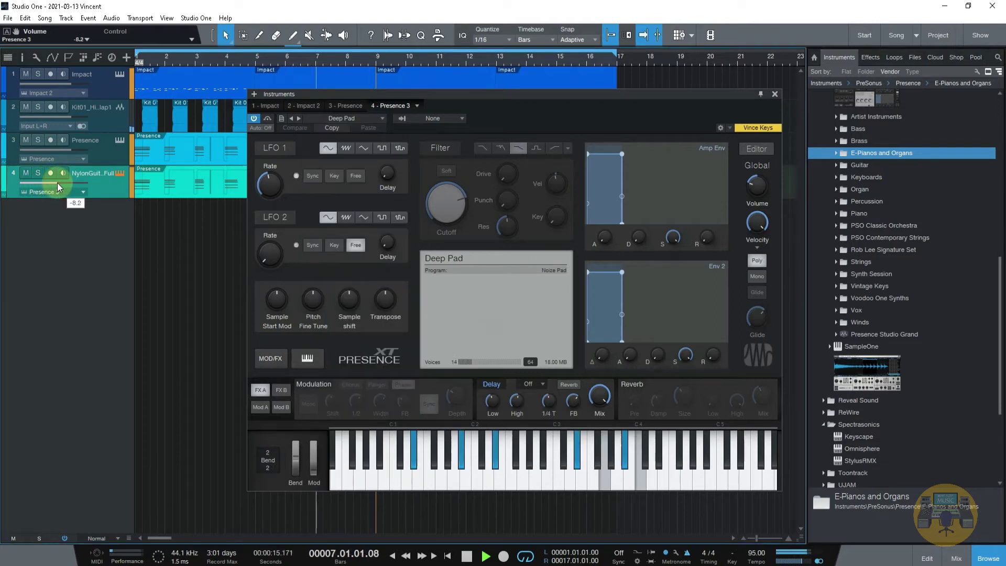
click(775, 94)
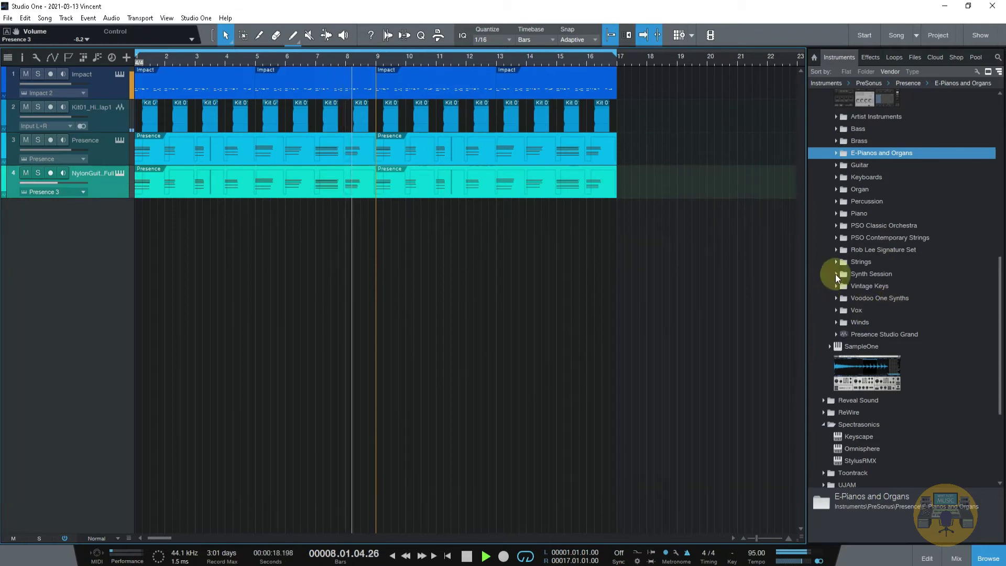
Create a new instrument track from the Cello Section - Pizzicato preset in PSO Contemporary Strings and stop playback.
click(837, 238)
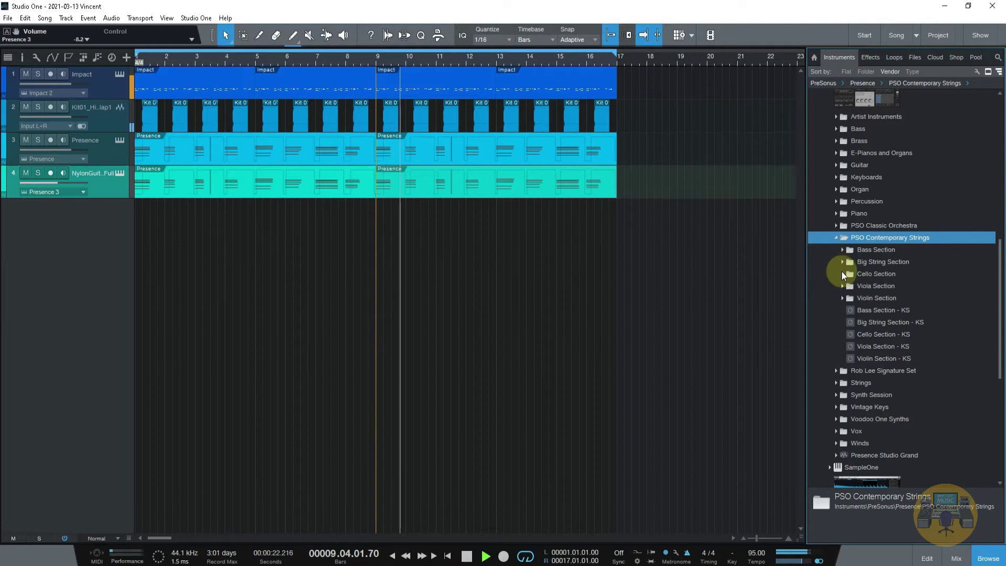
click(879, 325)
click(875, 334)
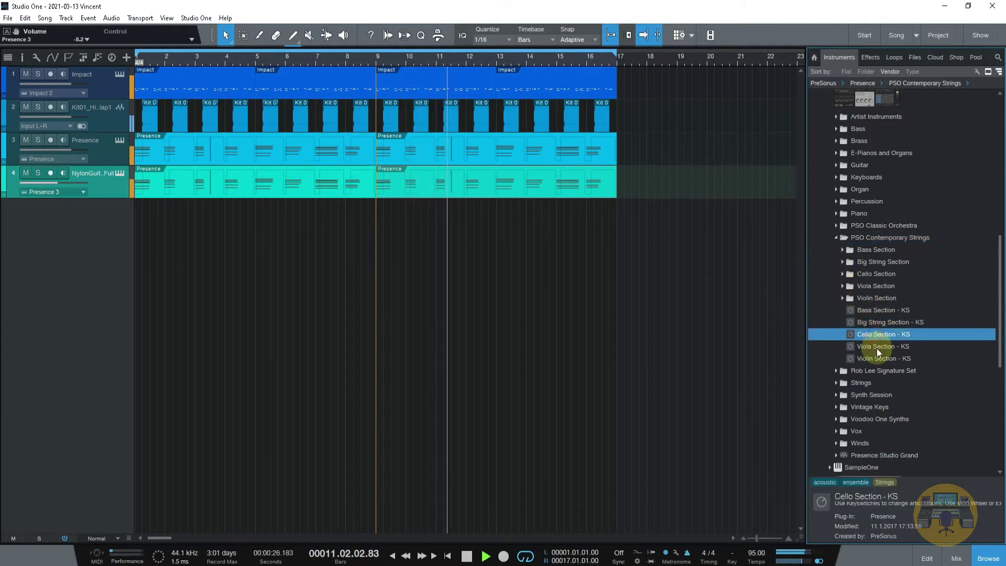
click(876, 346)
click(879, 359)
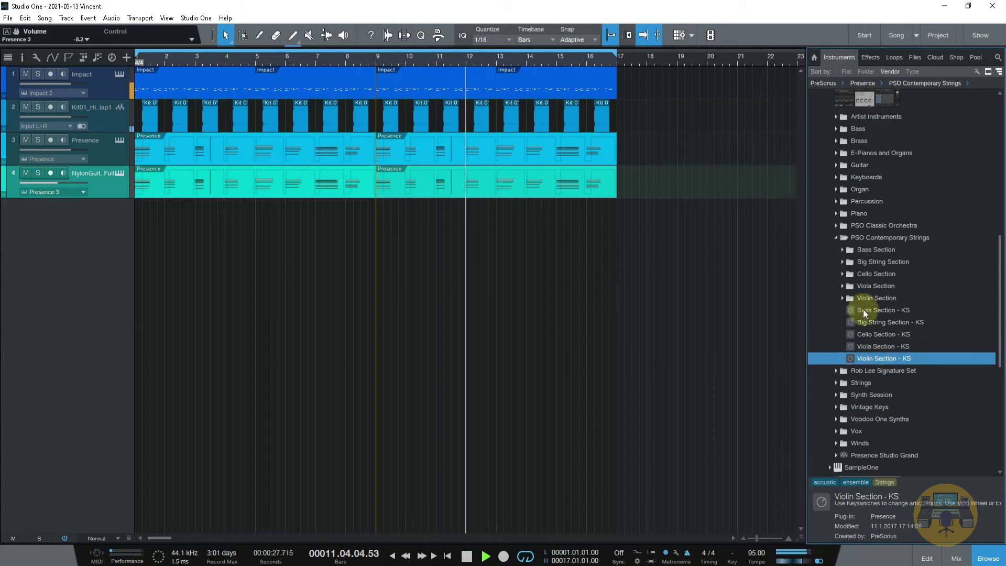
click(844, 273)
drag(886, 288, 588, 292)
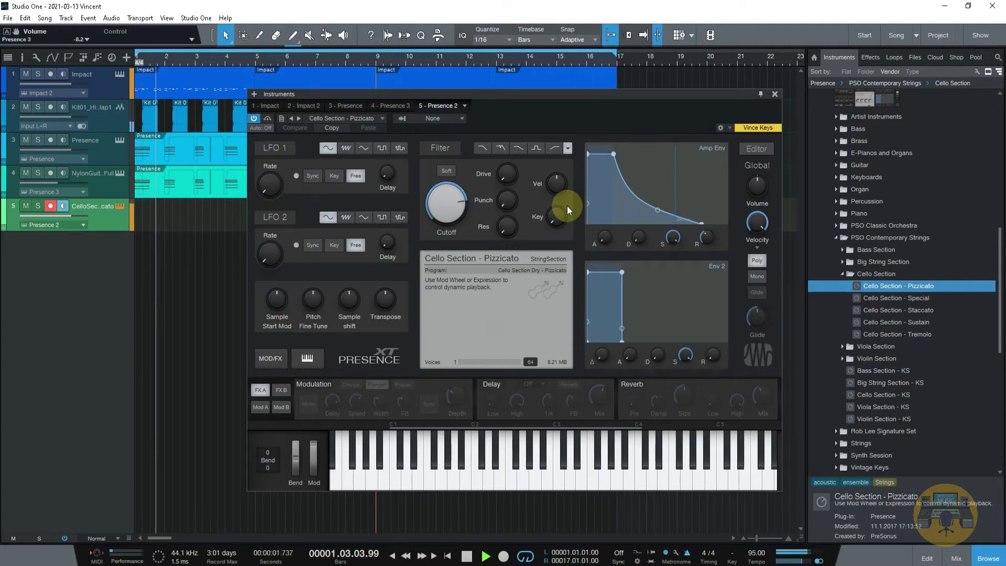
key(space)
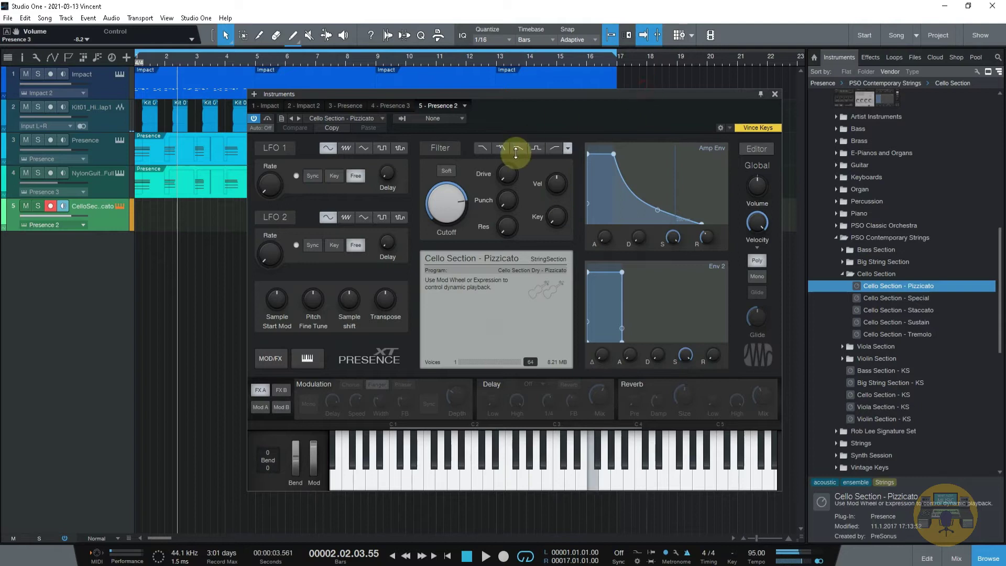
Combine the Cello Section - Staccato and Cello Section - Special presets with the cello track's instrument and start playback.
drag(583, 101, 433, 269)
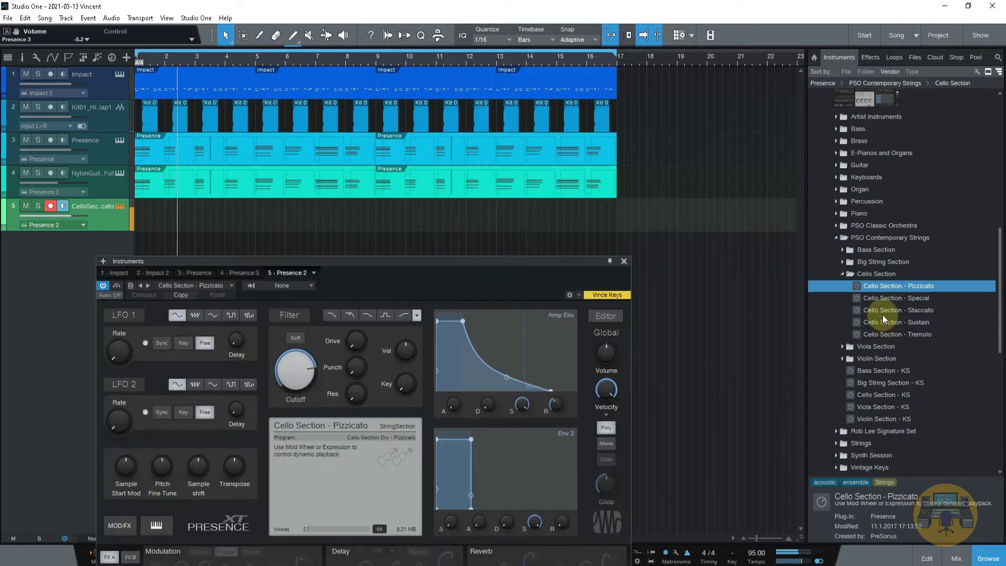
drag(884, 314, 482, 226)
click(527, 290)
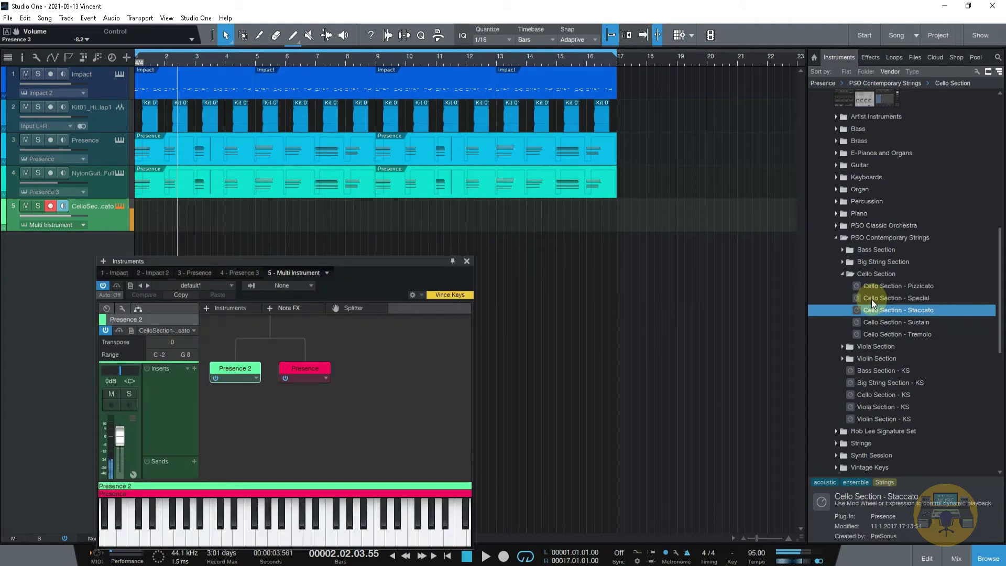
drag(872, 298, 538, 226)
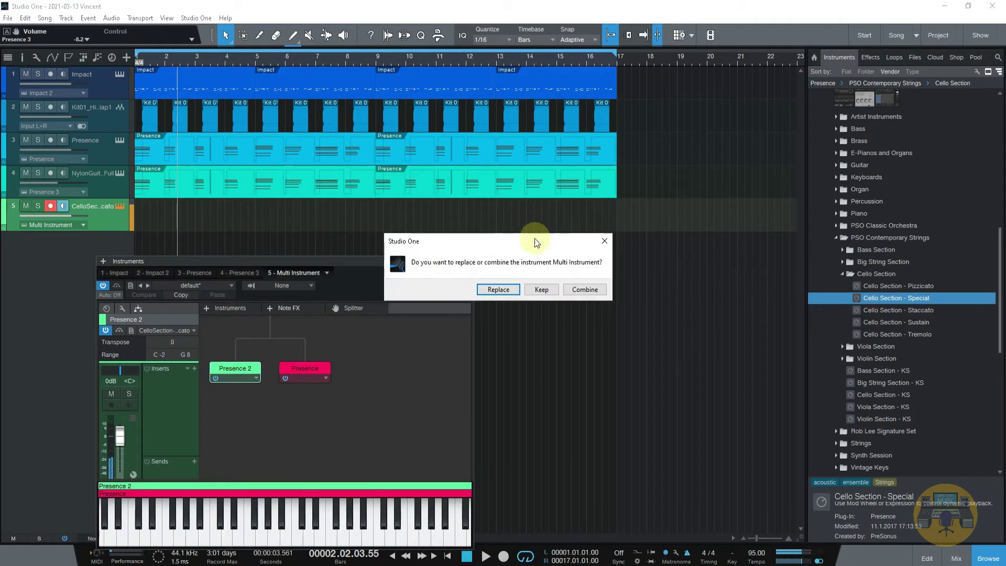
click(583, 290)
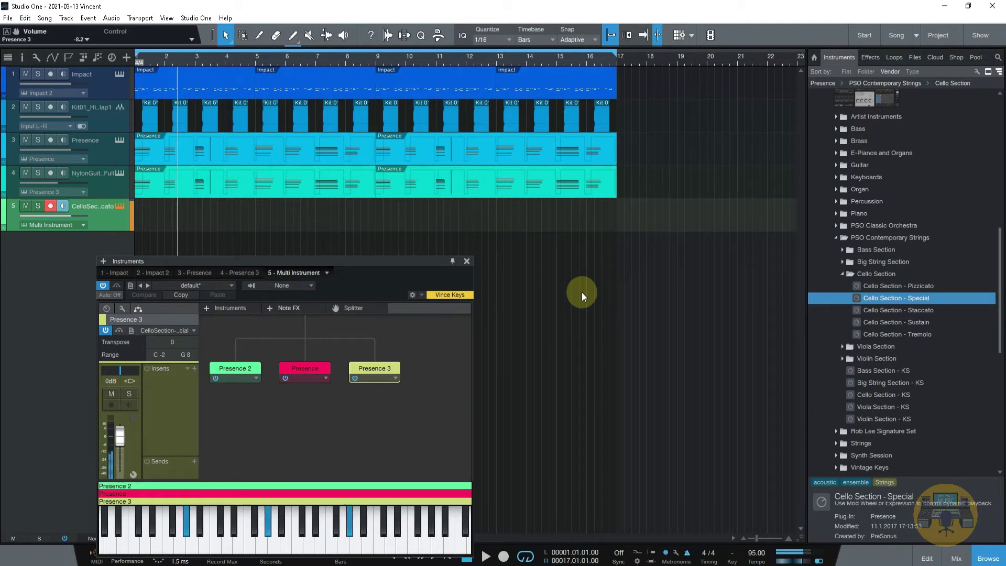
key(space)
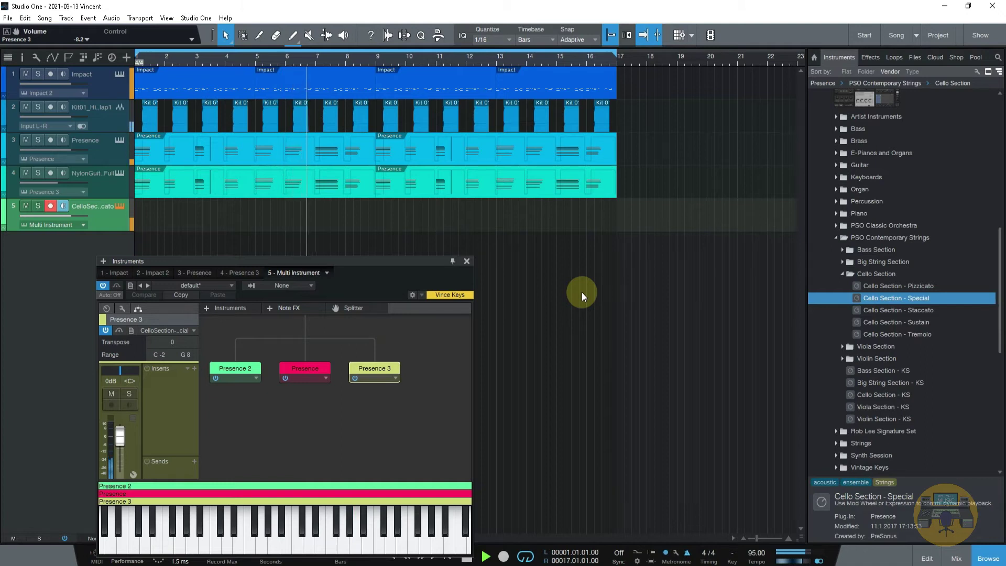
Remove the Cello Section - Special layer from the Multi Instrument, close its window and delete the cello track.
click(394, 380)
click(393, 426)
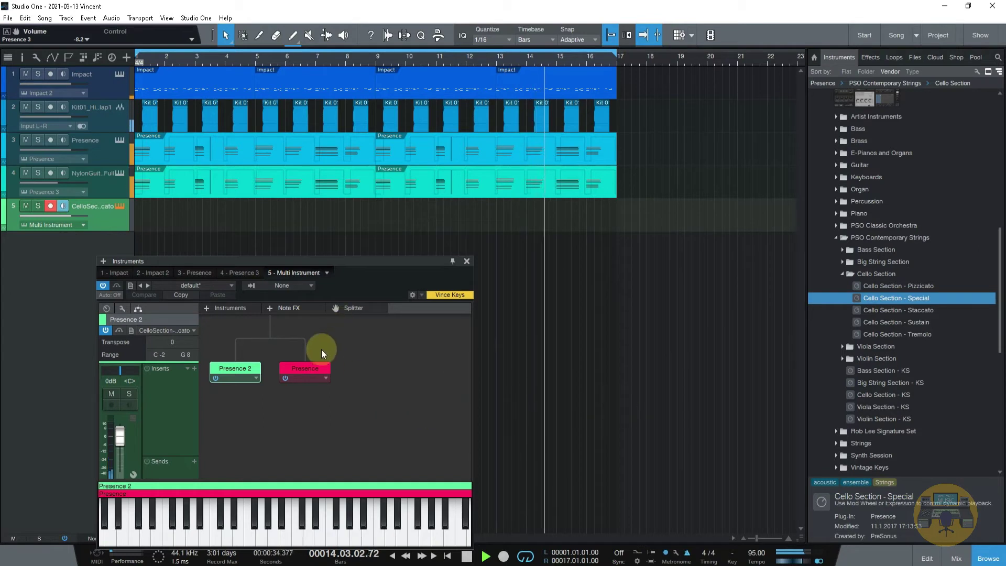
click(323, 377)
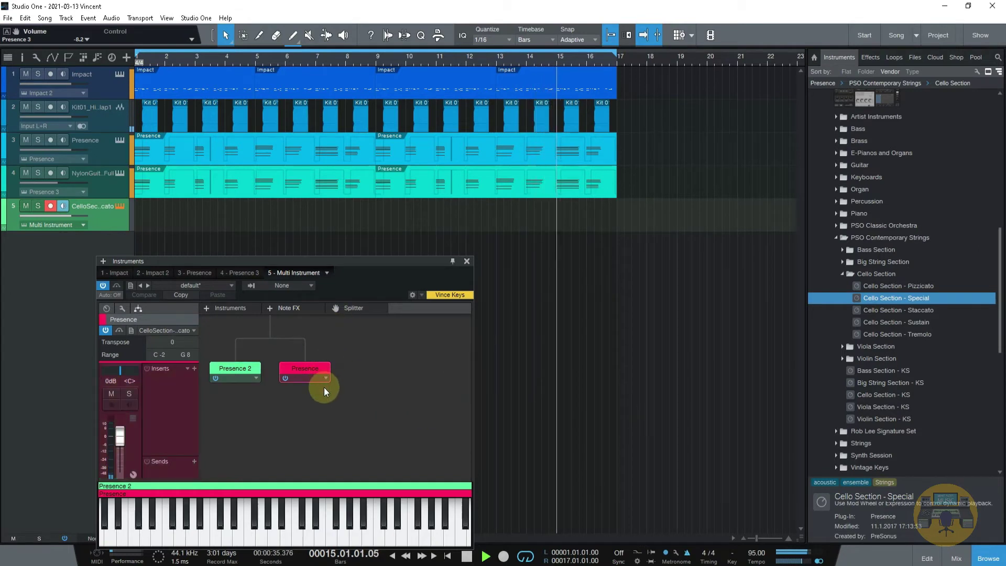
click(467, 261)
right_click(111, 225)
click(157, 281)
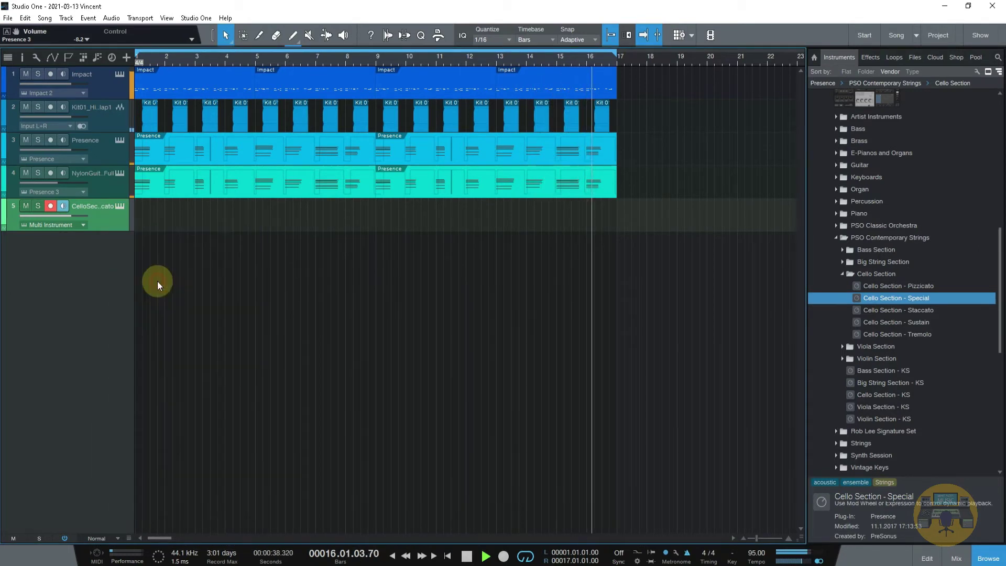
Collapse the Cello Section folder and expand the Sequences presets of Synth Session in the instrument browser.
click(844, 273)
scroll(894, 322, down, 4)
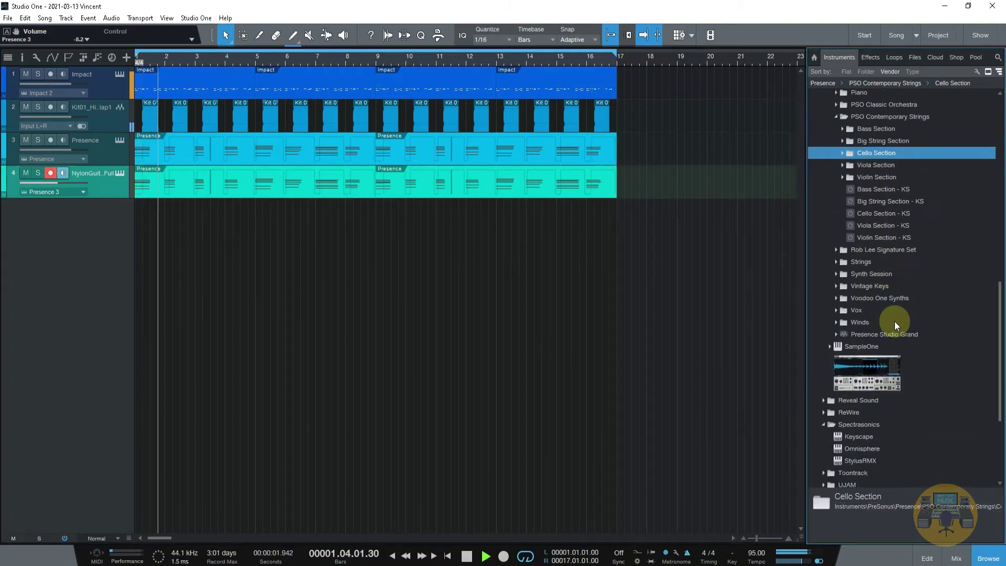
scroll(894, 321, down, 2)
scroll(895, 322, up, 3)
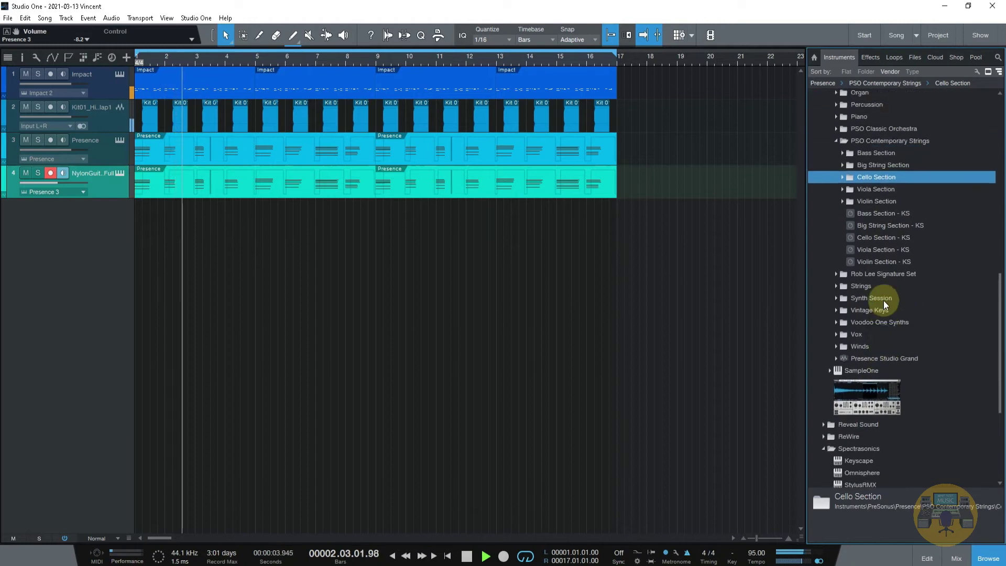
click(835, 309)
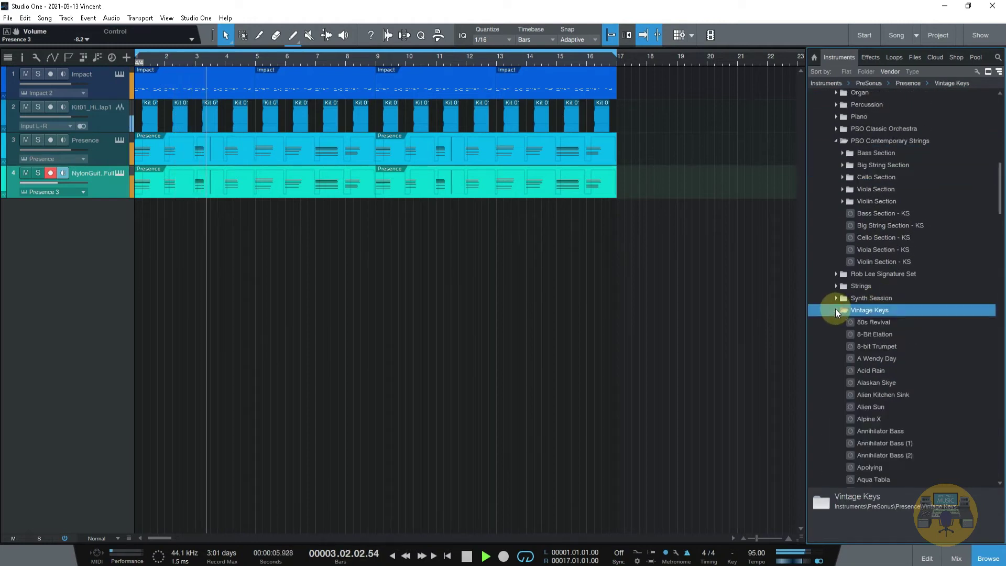
click(836, 310)
click(835, 299)
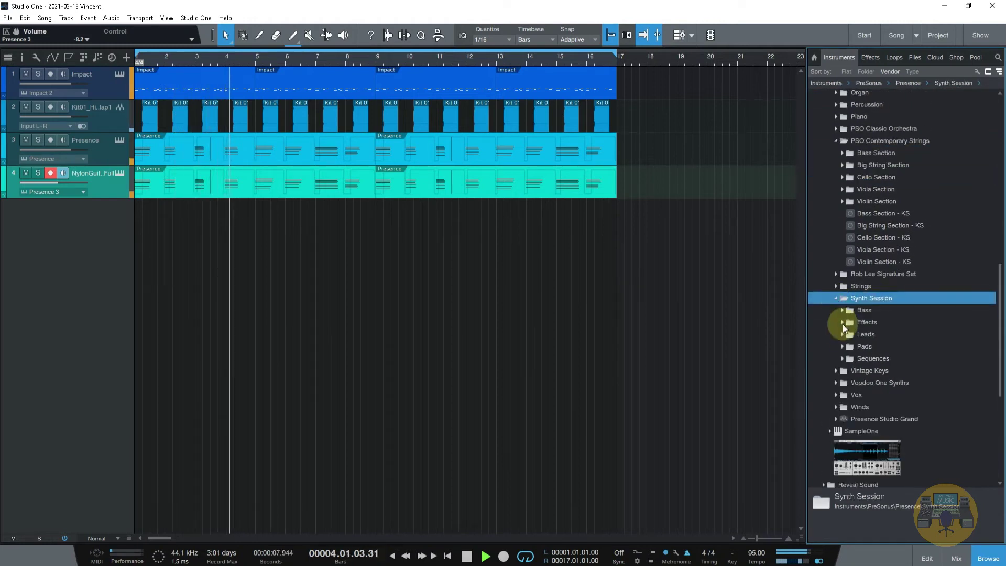
click(842, 358)
scroll(842, 357, down, 5)
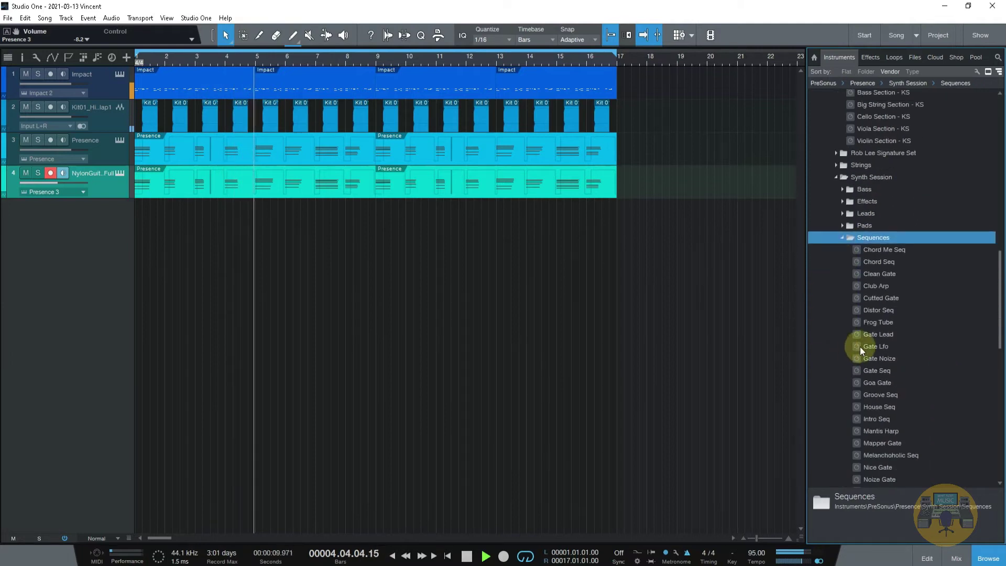
Create a new instrument track from the Gate Lead preset and switch its Presence instrument to Chord Me Seq.
drag(869, 336, 543, 297)
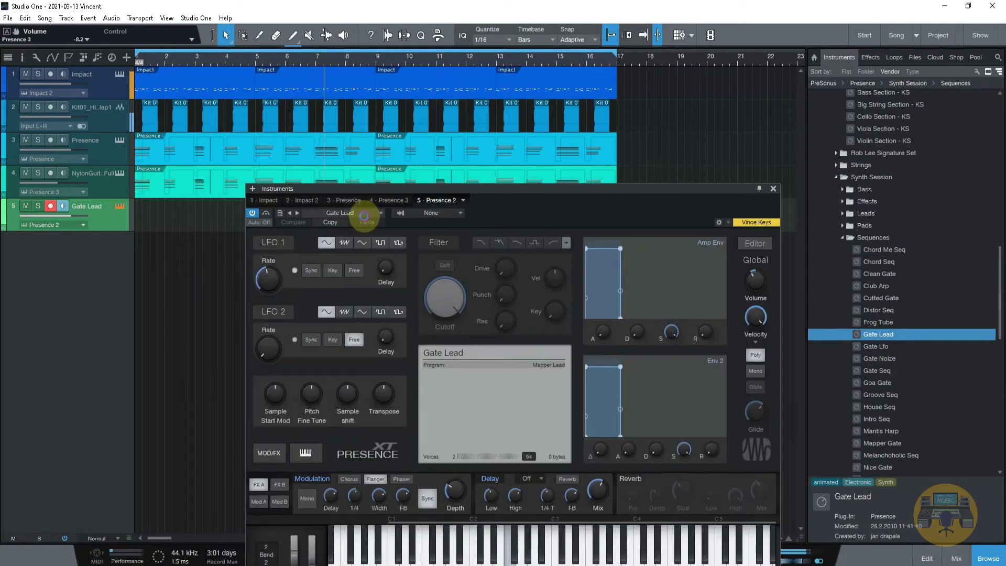
click(364, 215)
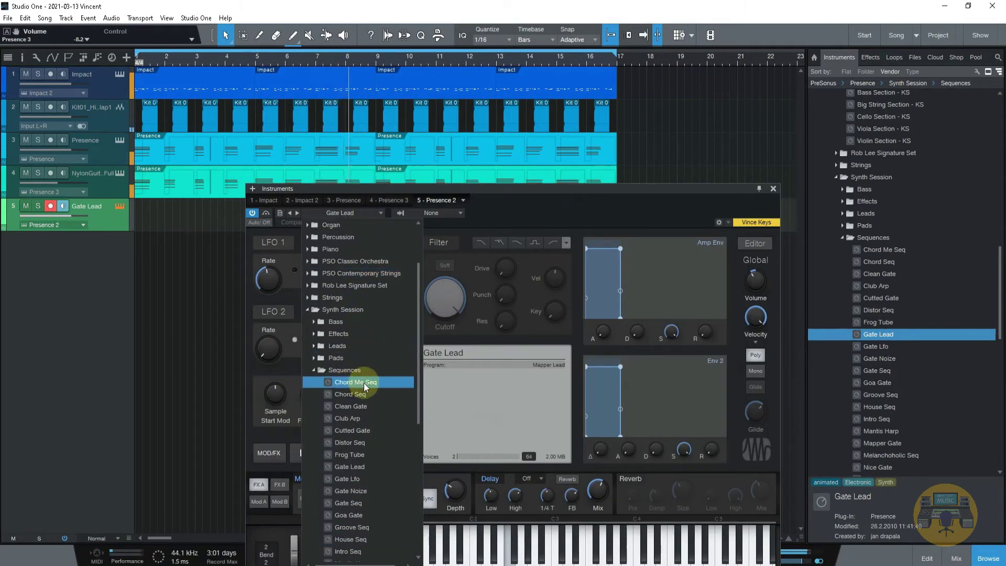
click(363, 384)
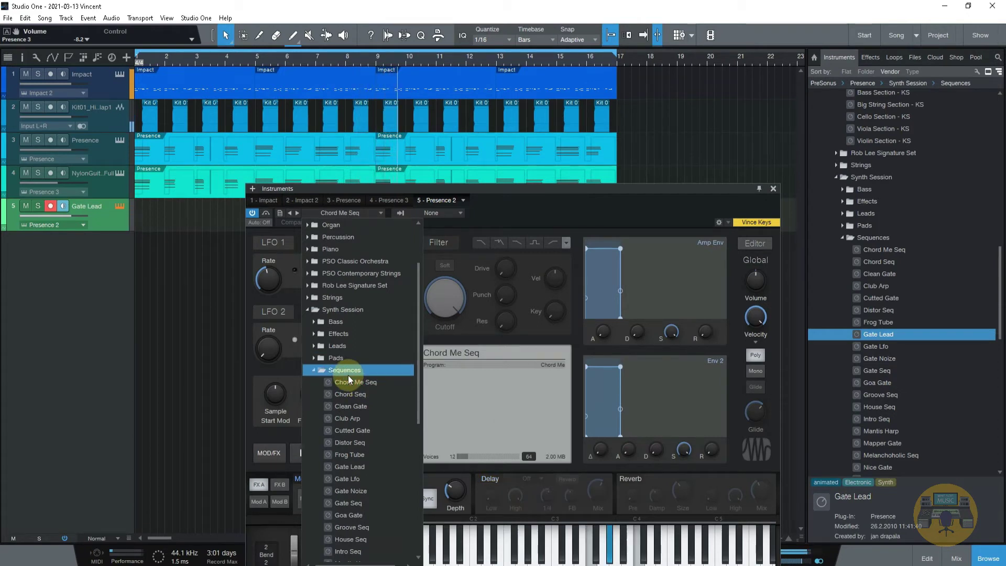
Audition the Clean Gate, Club Arp and Goa Gate sequence presets in the Gate Lead track's Presence instrument.
click(350, 407)
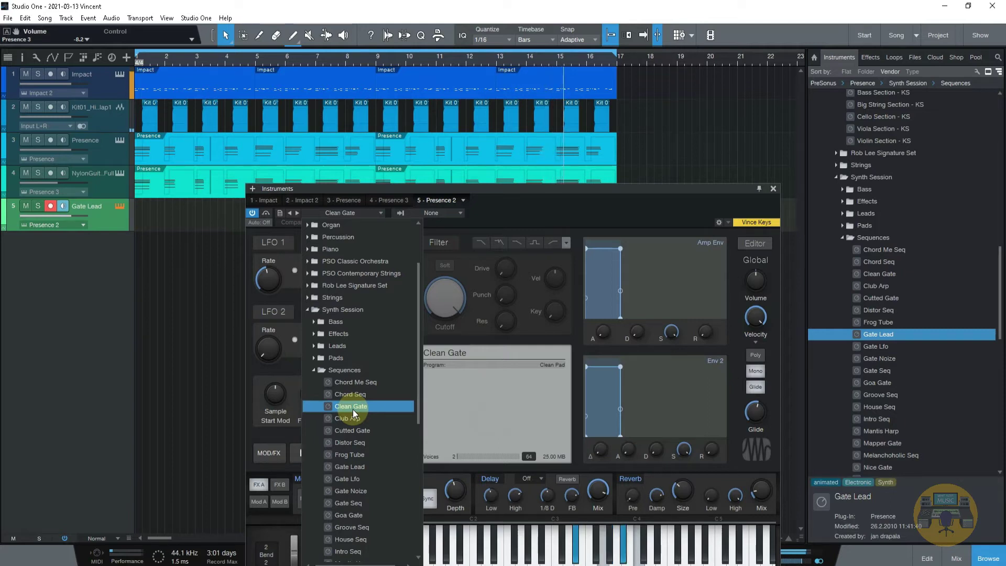
click(354, 418)
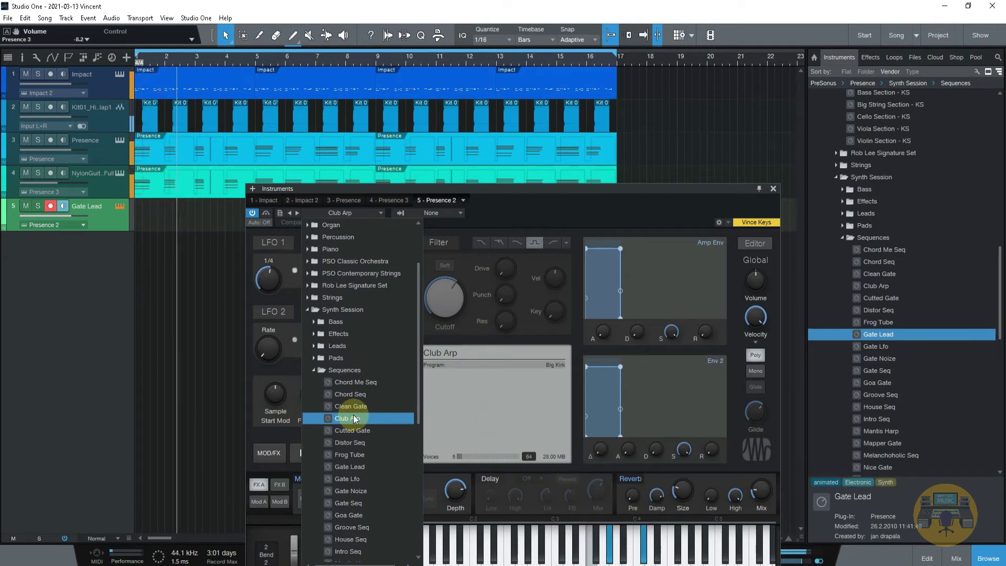
click(350, 515)
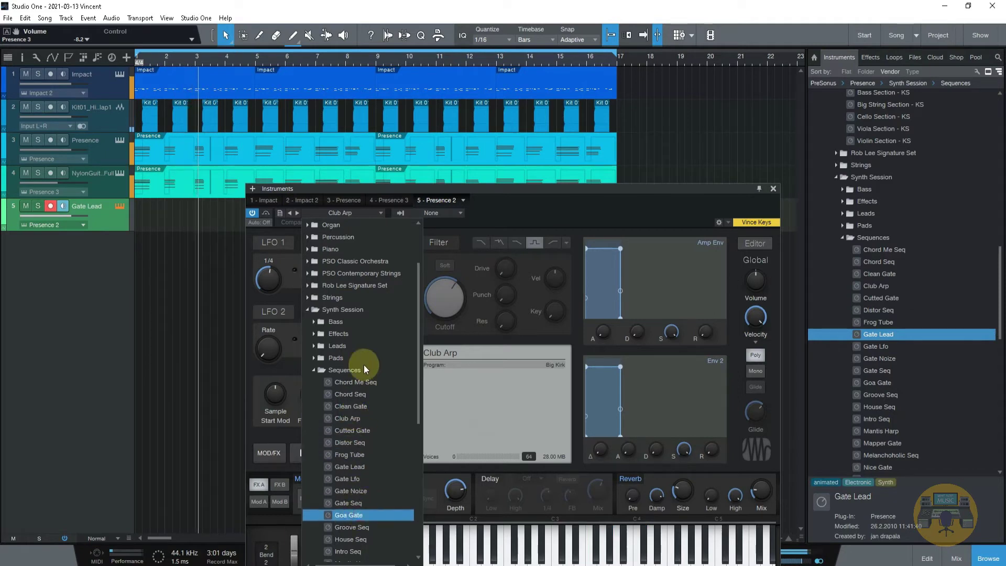
click(735, 185)
Copy the two chord parts from the nylon guitar track onto the Gate Lead track at bar 1.
drag(678, 191, 689, 243)
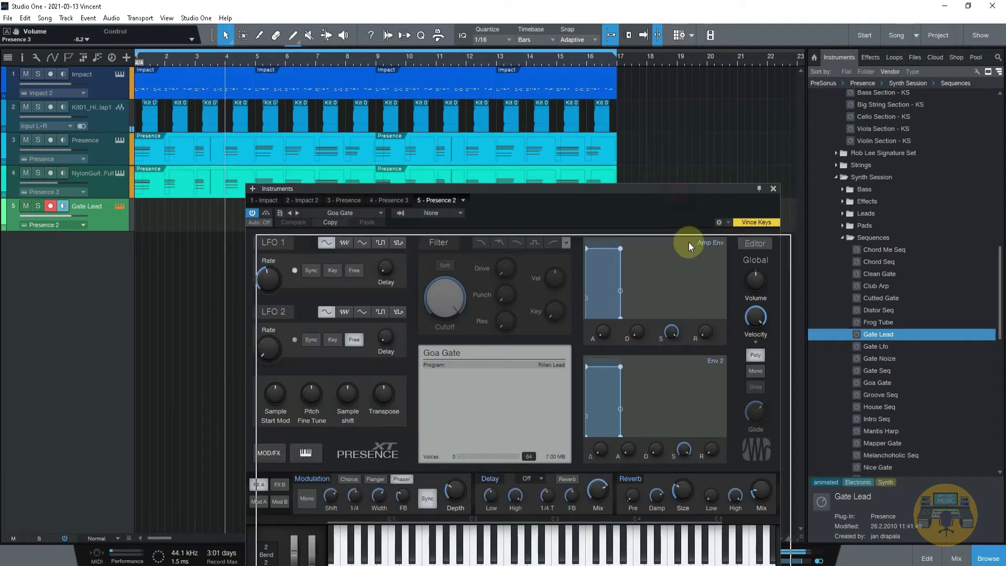
click(165, 184)
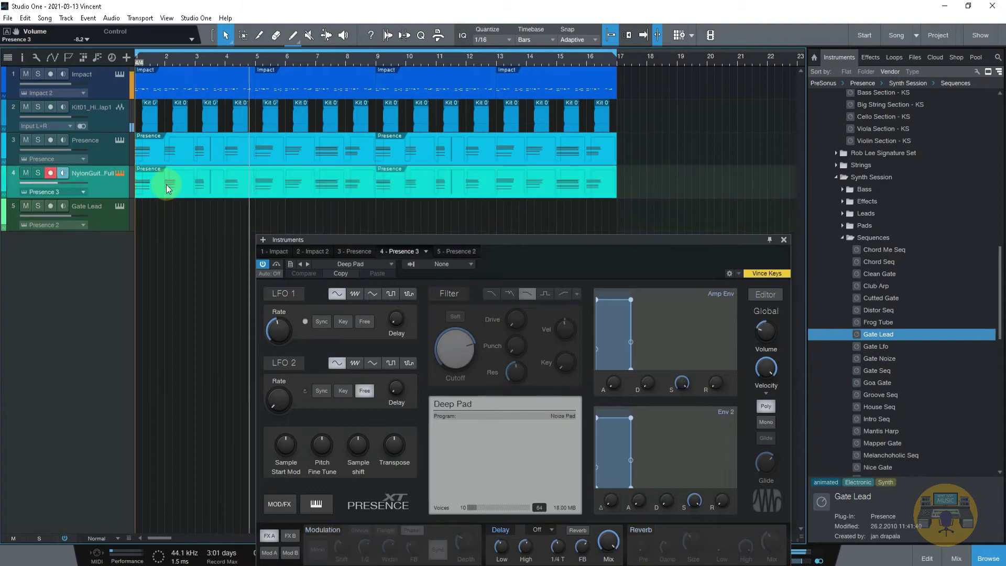
drag(181, 184, 179, 208)
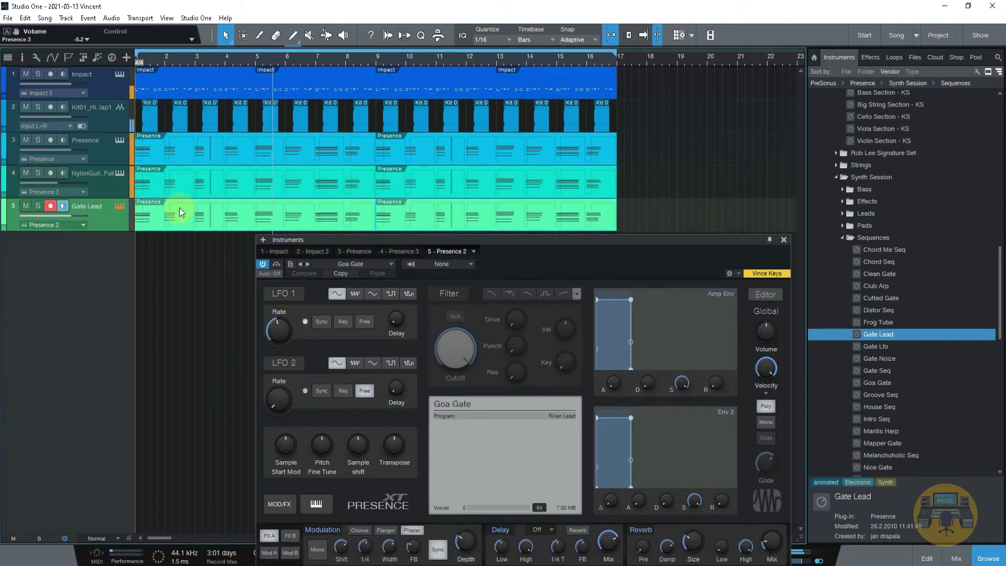
Load the Intro Seq preset from Synth Session > Sequences in the Gate Lead track's Presence instrument.
drag(370, 242, 350, 115)
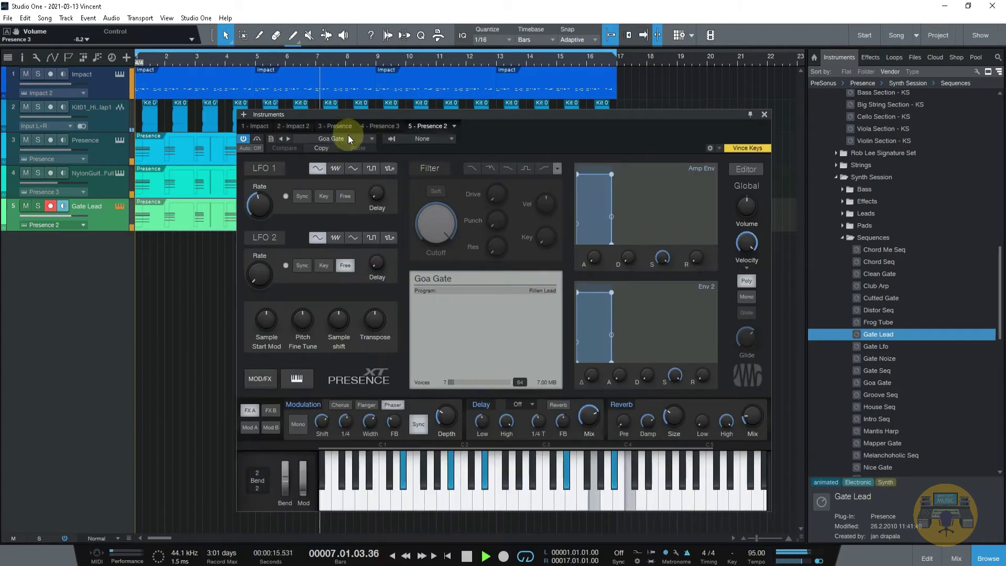
click(348, 137)
scroll(365, 373, down, 4)
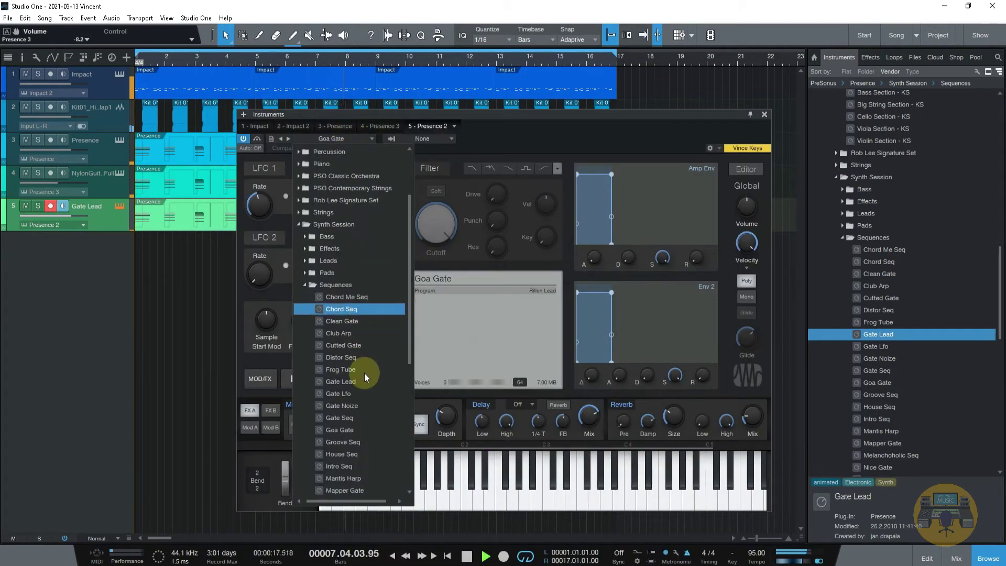
scroll(363, 373, down, 1)
click(345, 395)
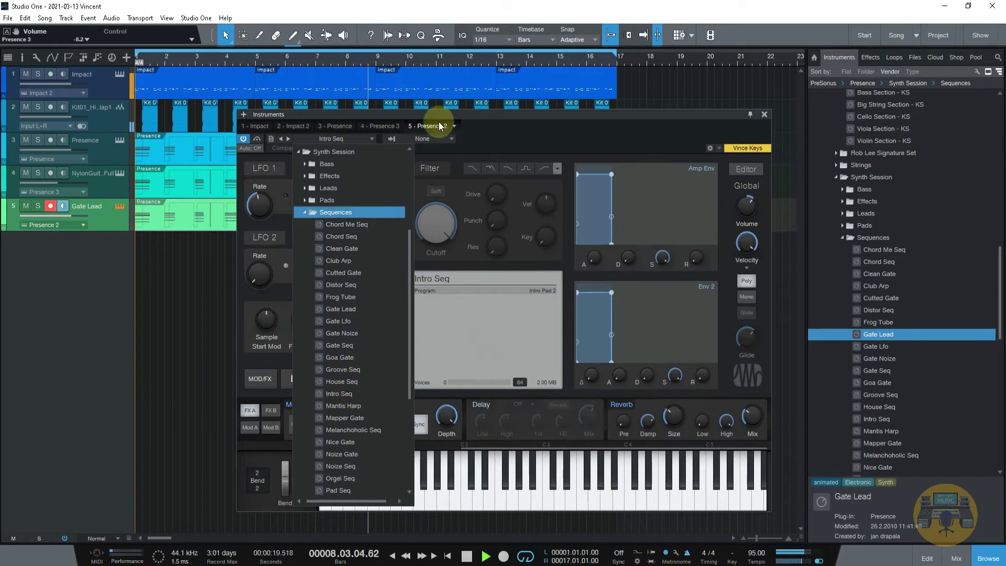
click(445, 115)
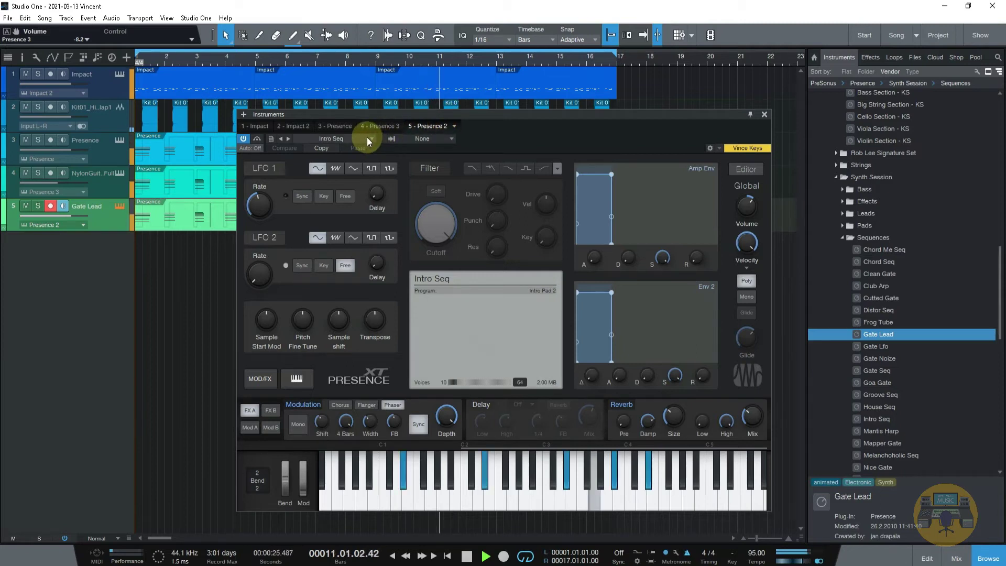
Disarm the Gate Lead track for recording and close its instrument window.
drag(65, 218, 52, 219)
click(52, 209)
click(764, 115)
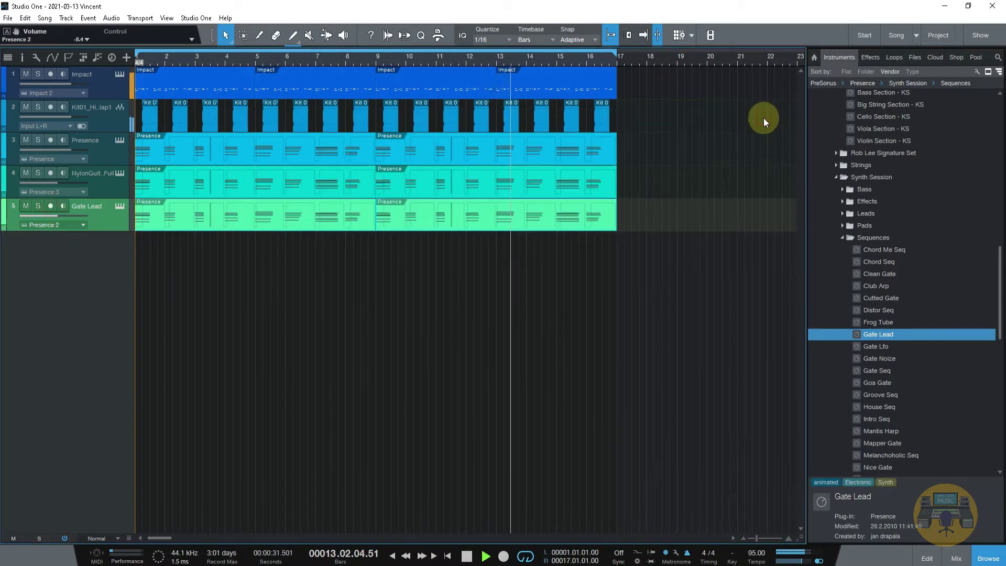
Add the Bass Finger Full preset from Presence > Bass > Contemporary Bass > Contemporary Bass Finger as a new instrument track.
click(843, 237)
click(838, 178)
scroll(852, 210, up, 5)
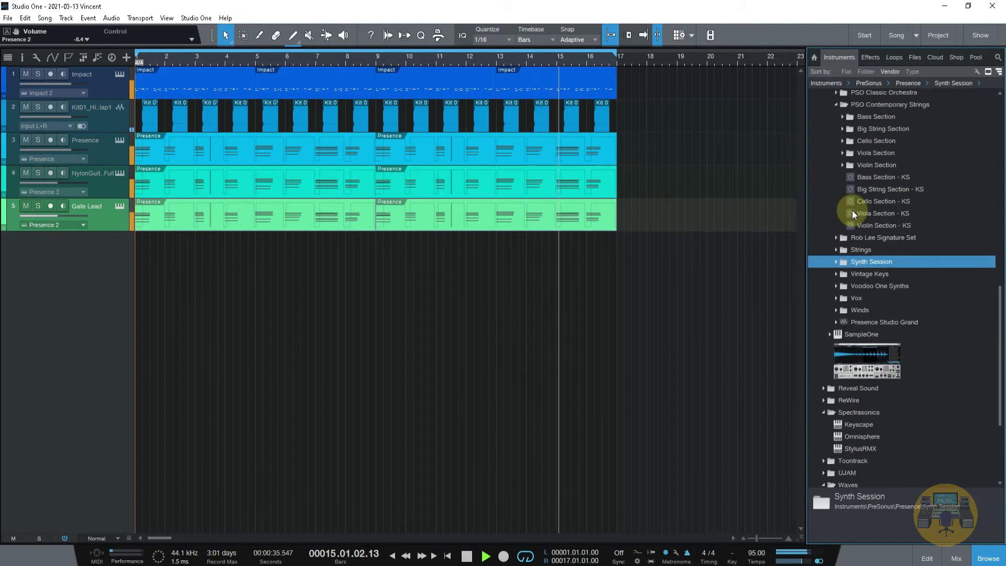
scroll(849, 187, up, 2)
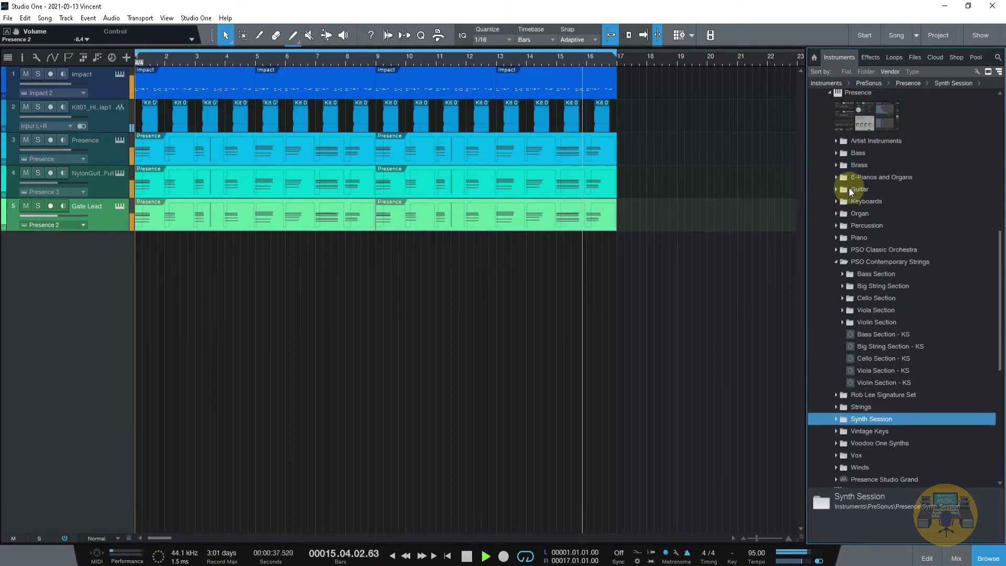
click(835, 152)
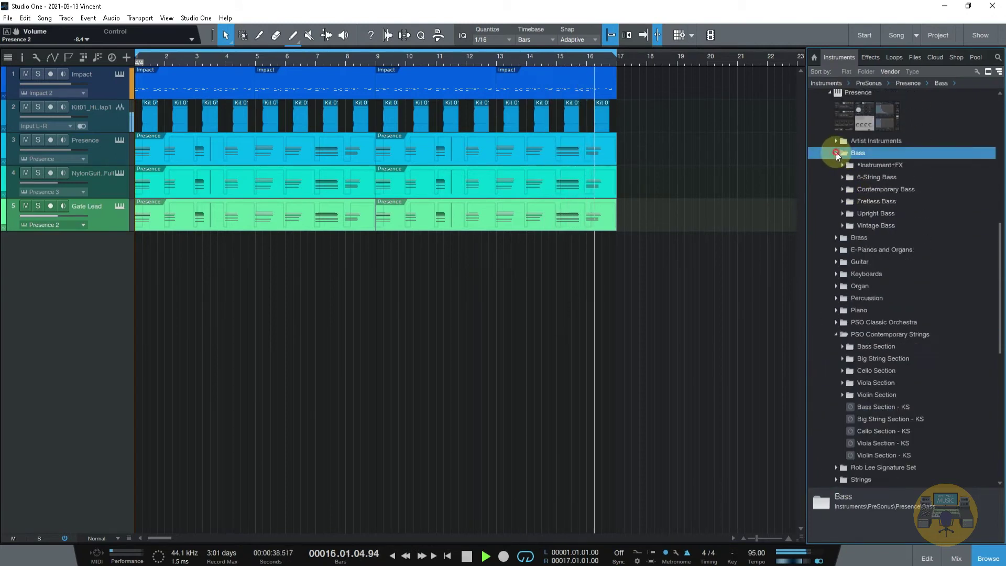
click(844, 189)
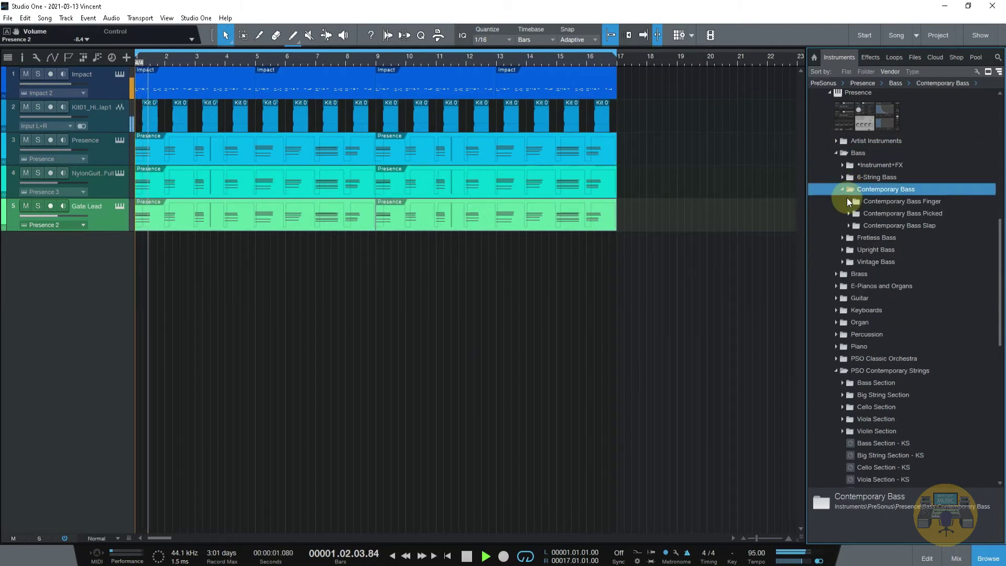
click(847, 198)
drag(867, 215, 439, 297)
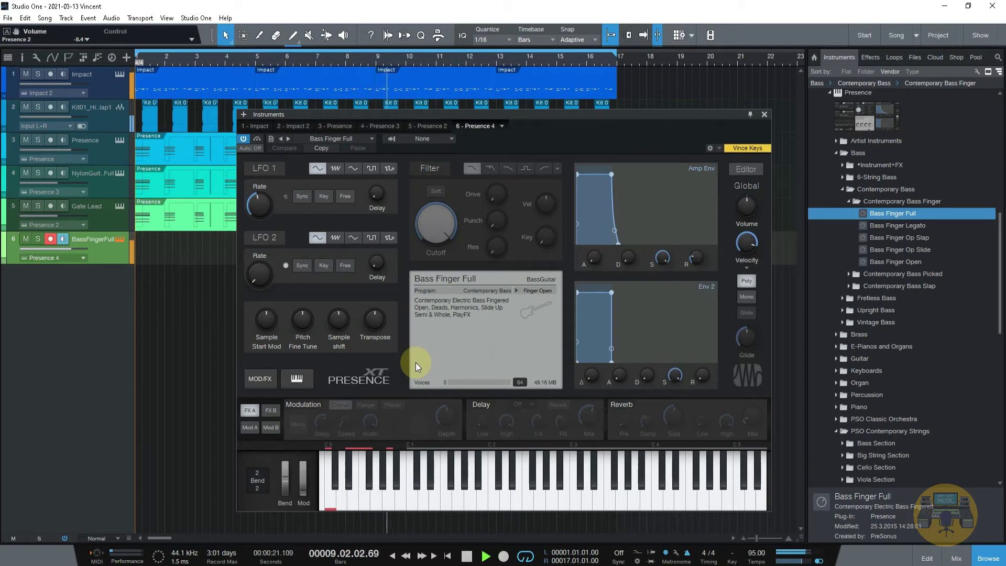
Record a bass line on the Bass Finger Full track from the start of the song and close its instrument window.
key(space)
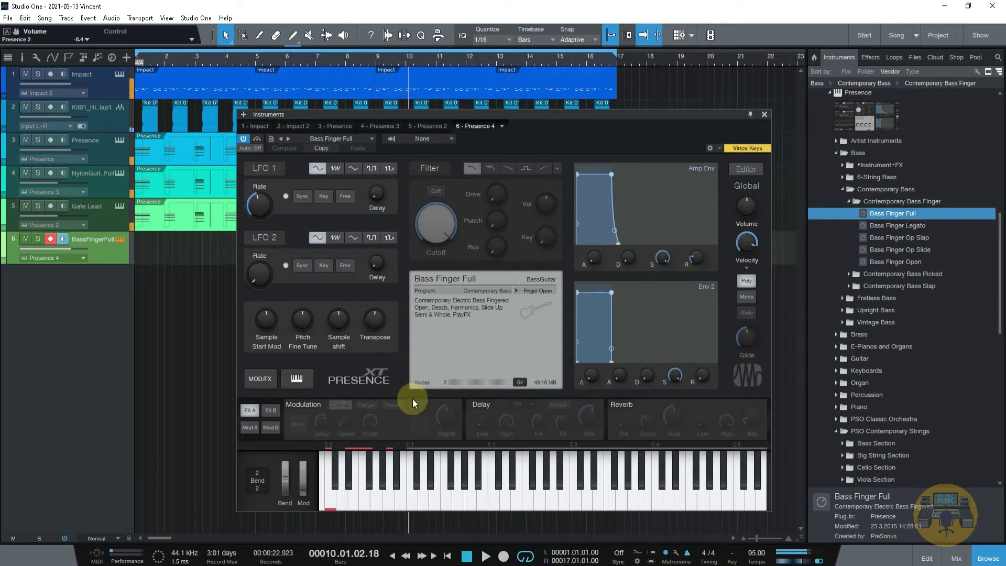
click(451, 555)
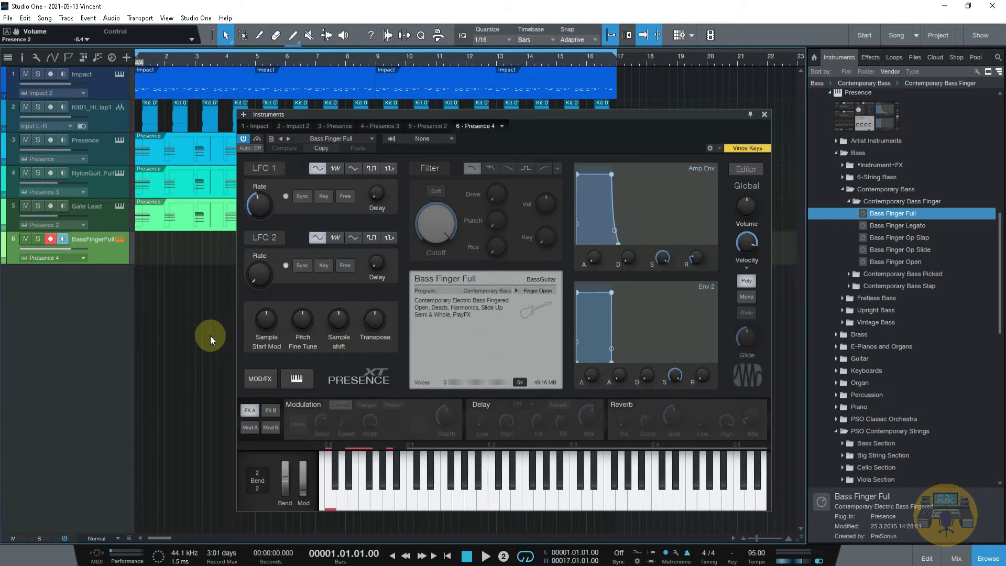
key(KP_Multiply)
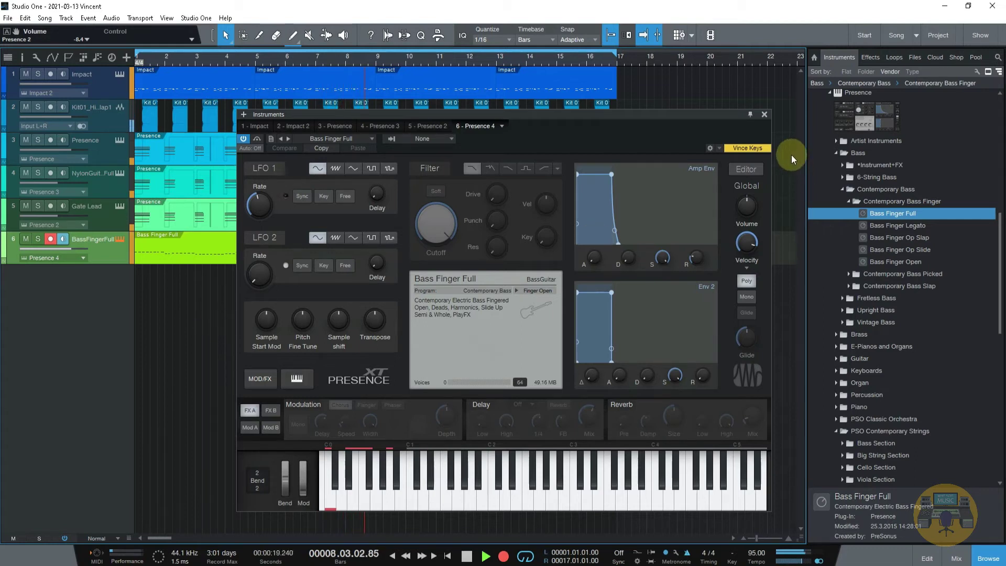
key(space)
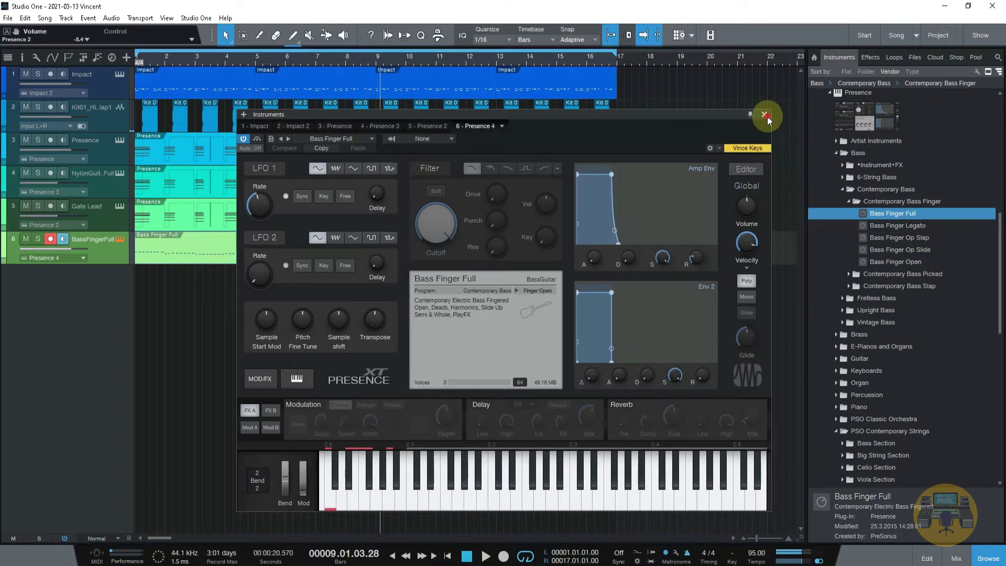
click(765, 114)
Open the four-bar Bass Finger Full part in the note editor and select all its notes.
drag(132, 252, 165, 242)
double_click(165, 242)
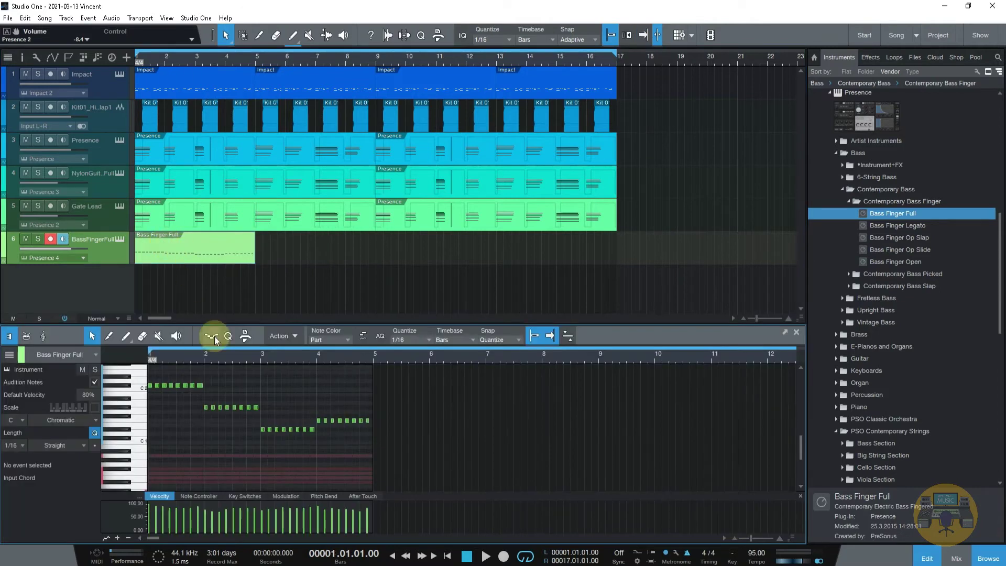
key(ctrl+a)
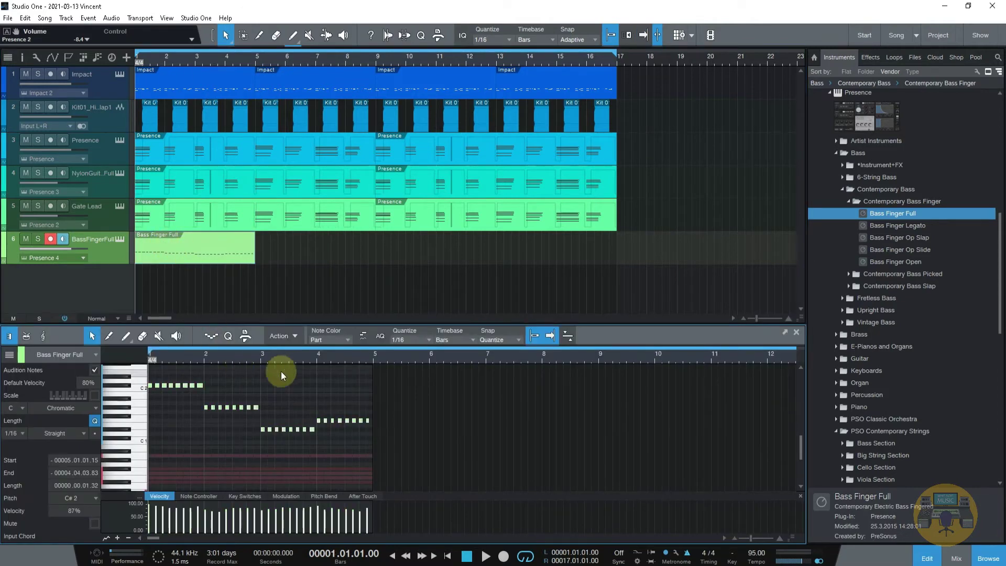
drag(288, 359, 354, 369)
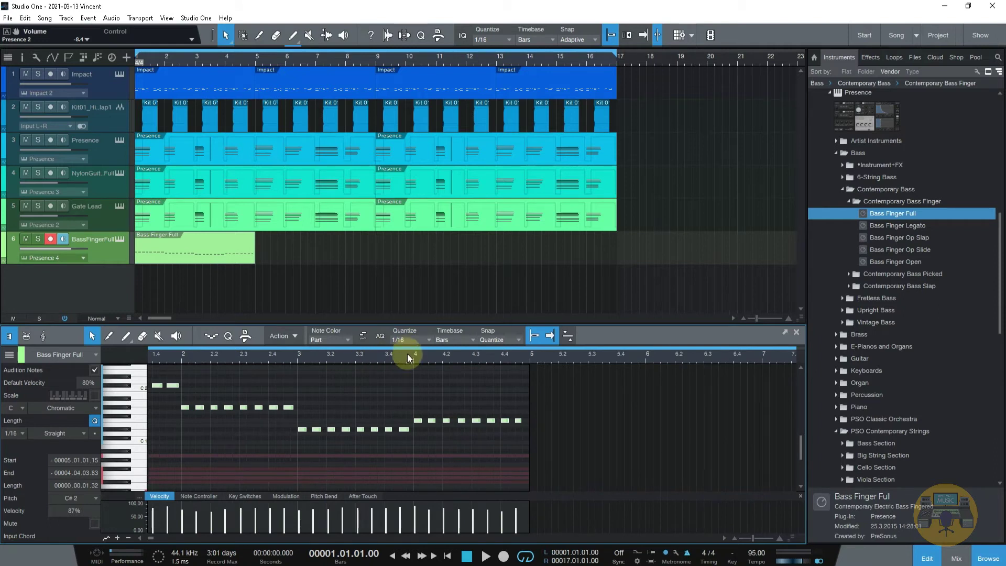
Duplicate the Bass Finger Full part three times so it runs to bar 17, and disarm its track for recording.
key(space)
click(232, 252)
key(d)
key(d)
key(d)
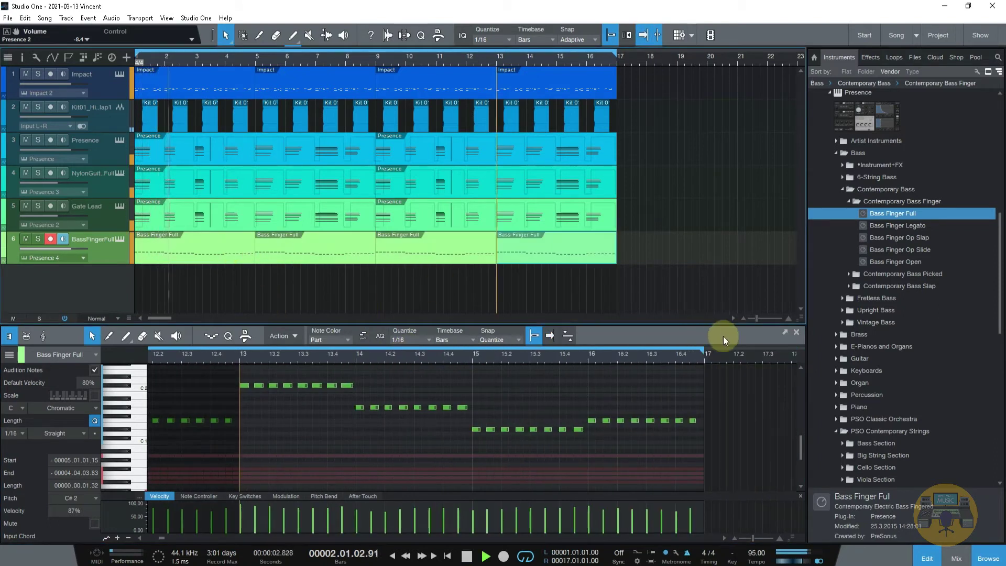
click(797, 332)
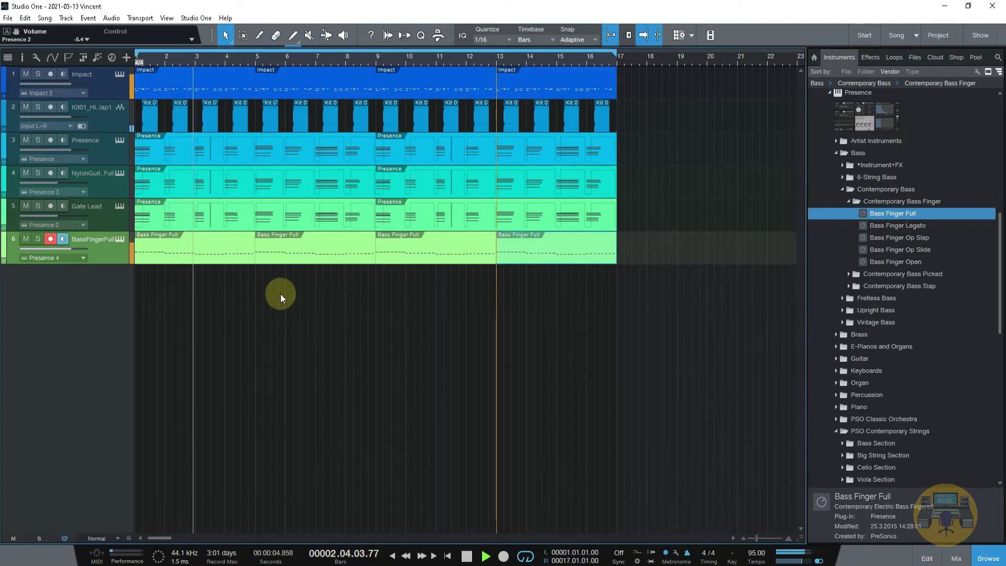
click(52, 239)
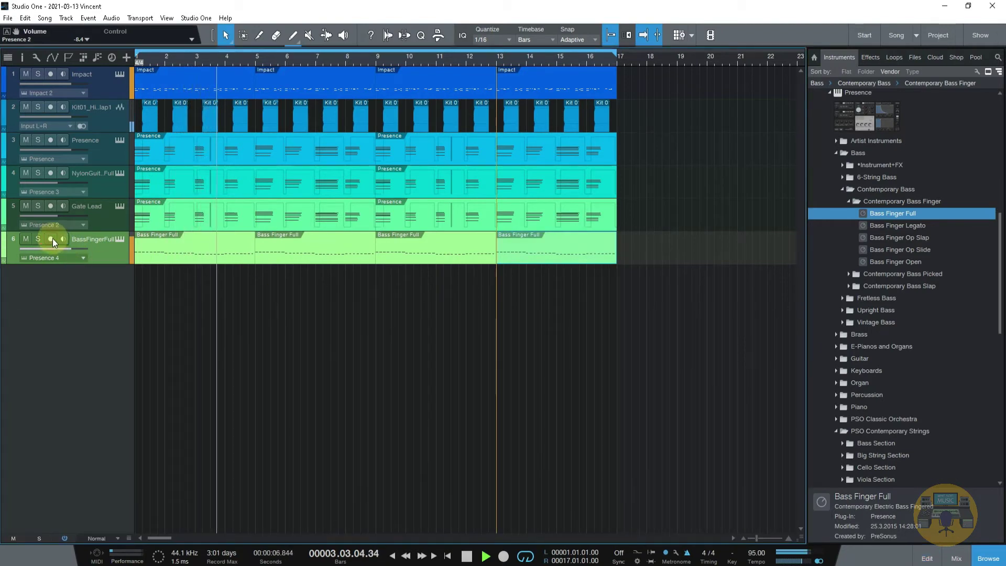
Add the Big String Section - Sustain preset from PSO Contemporary Strings as a new instrument track.
click(849, 203)
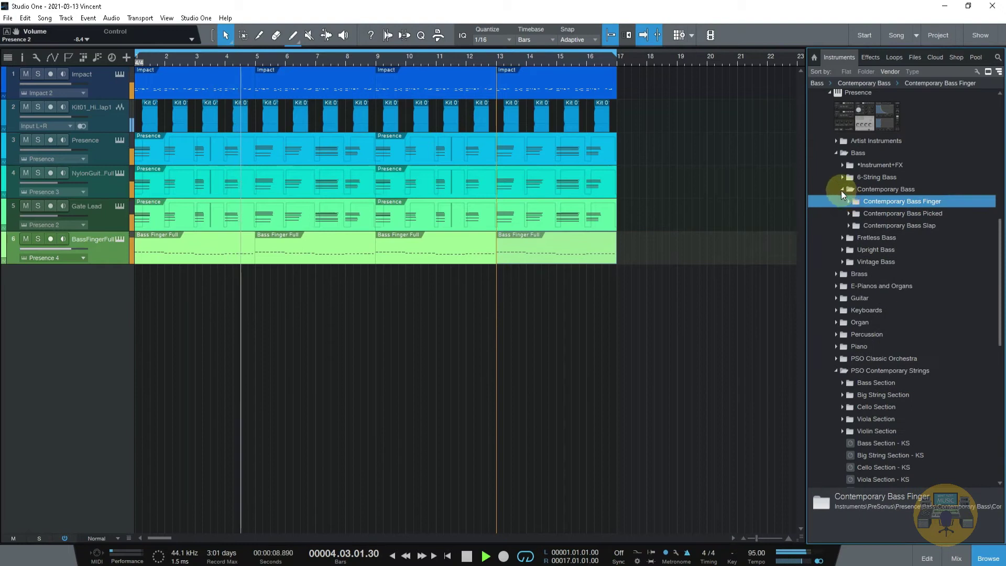
click(842, 190)
click(837, 153)
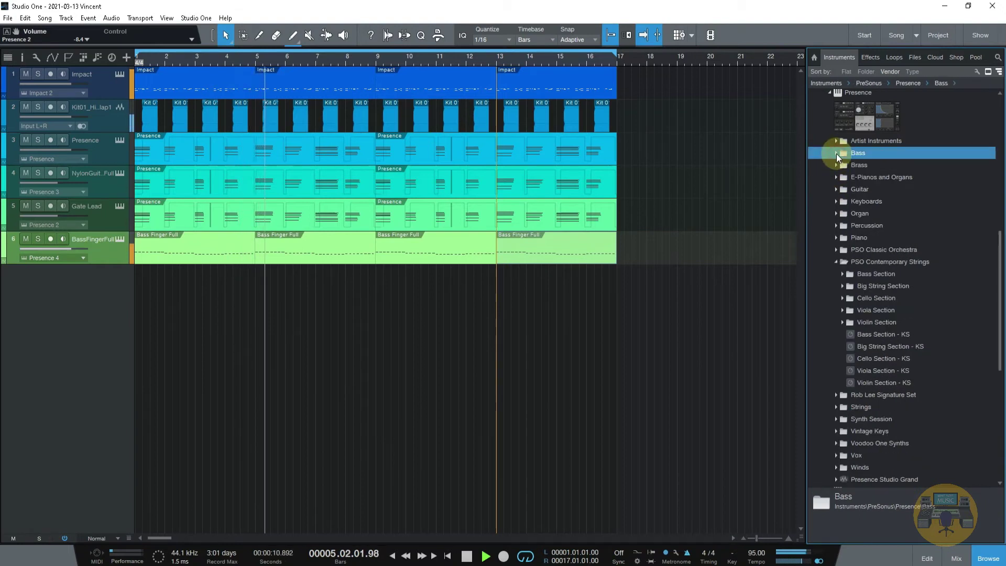
click(844, 287)
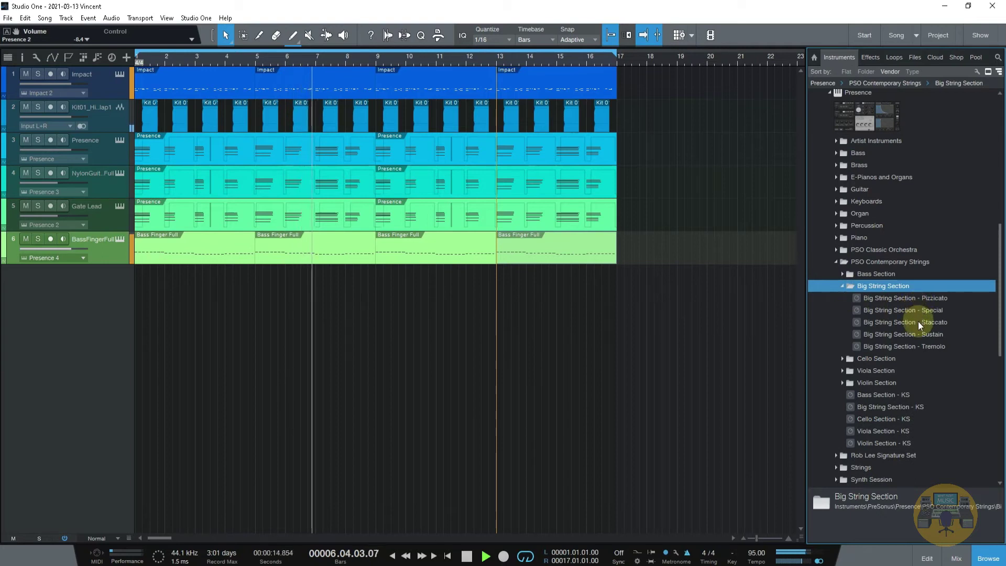
click(914, 334)
drag(913, 337, 500, 364)
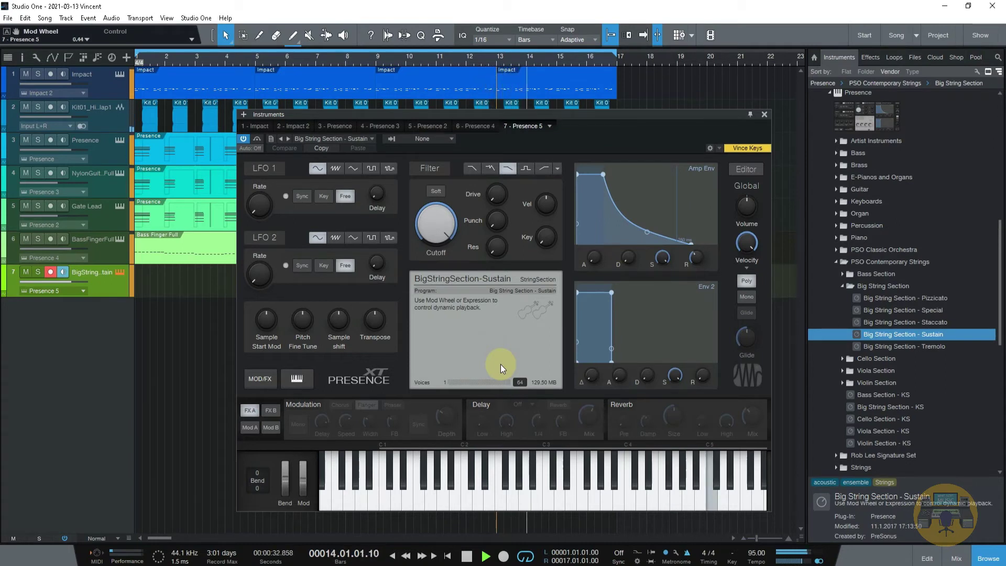
Remove the Big String Section - Sustain track together with its instrument.
click(764, 115)
right_click(126, 285)
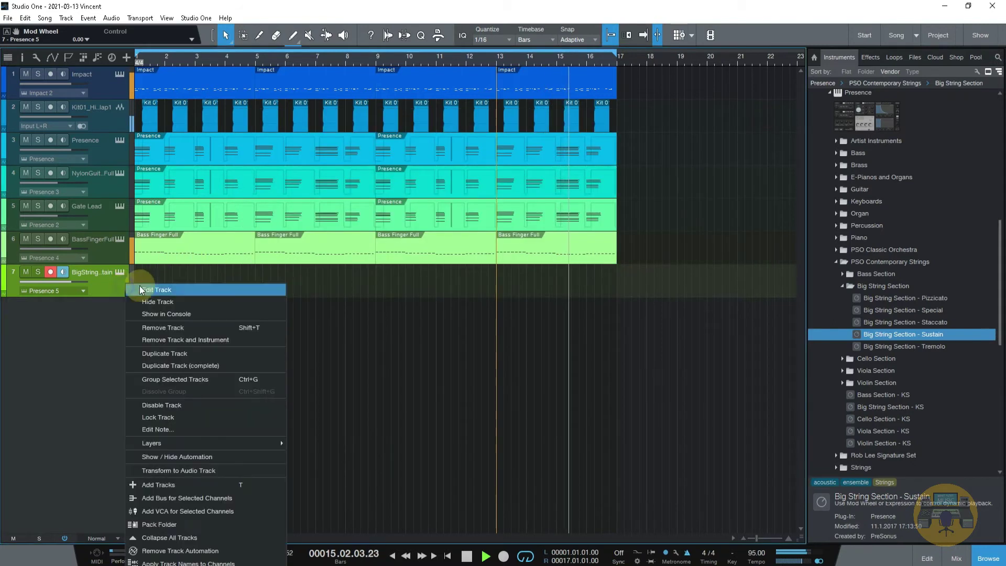
click(187, 339)
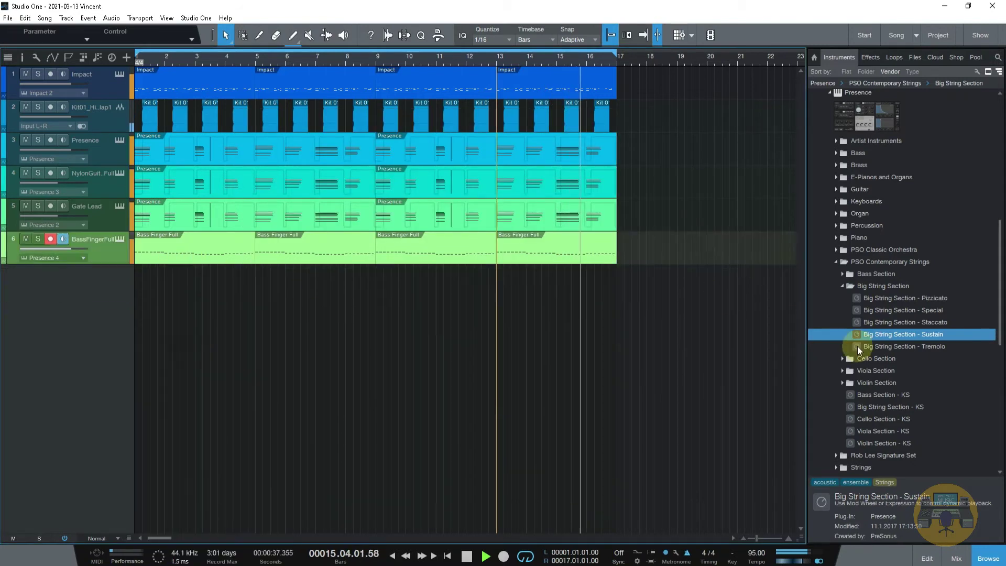
Look through the PSO Classic Orchestra, Strings and PSO Contemporary Strings preset folders of Presence for another string sound.
click(837, 265)
click(836, 250)
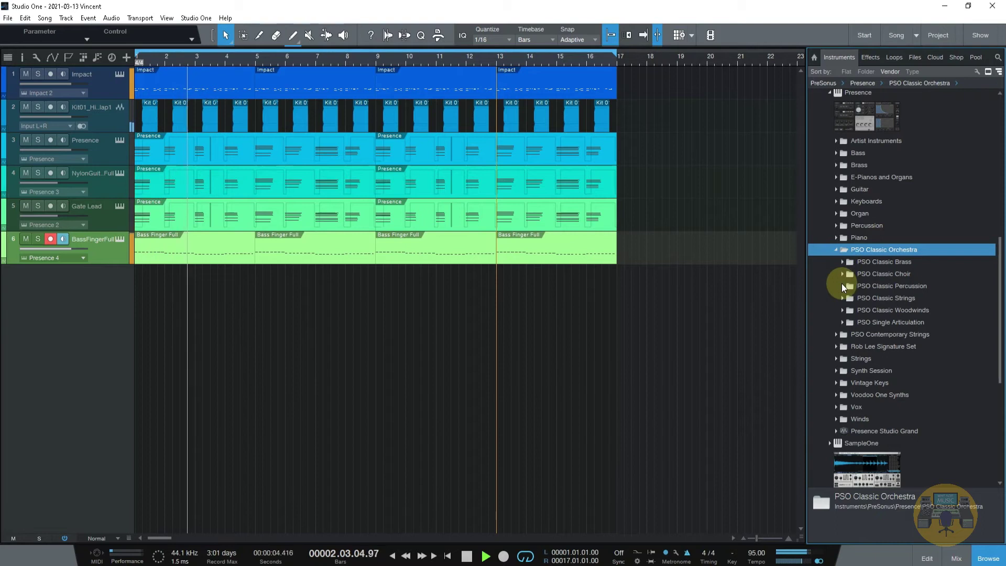
click(835, 359)
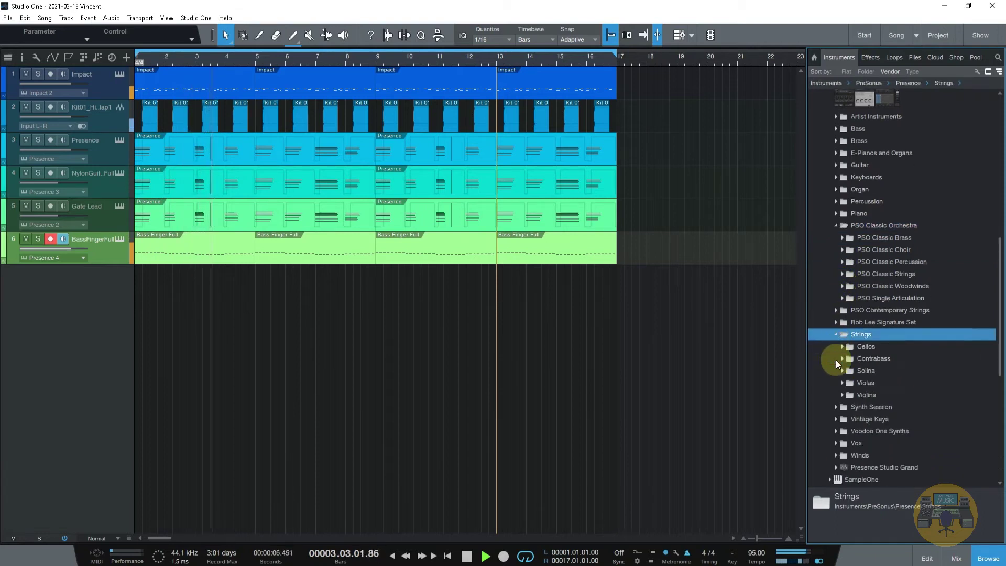
scroll(836, 360, down, 1)
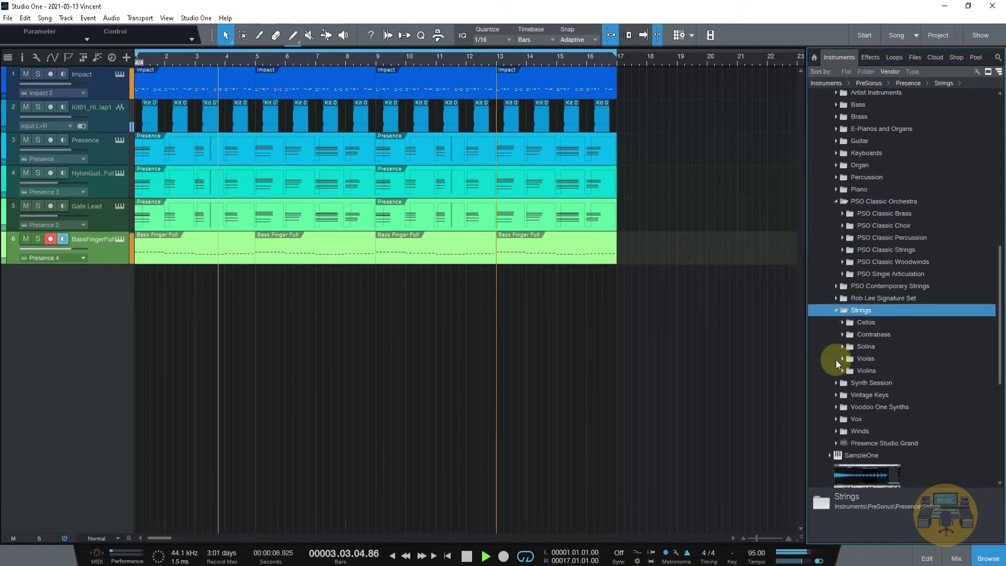
click(834, 288)
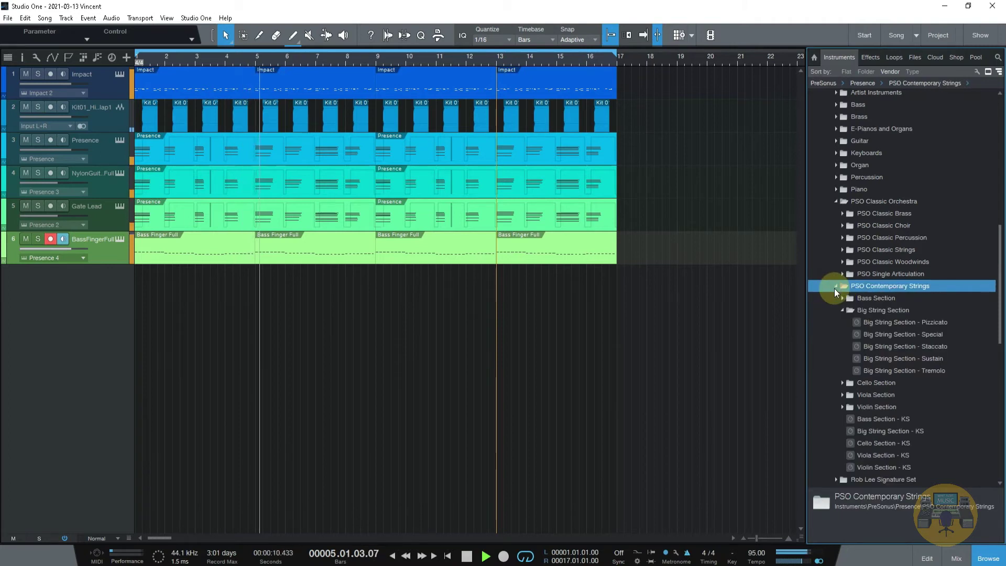
click(875, 360)
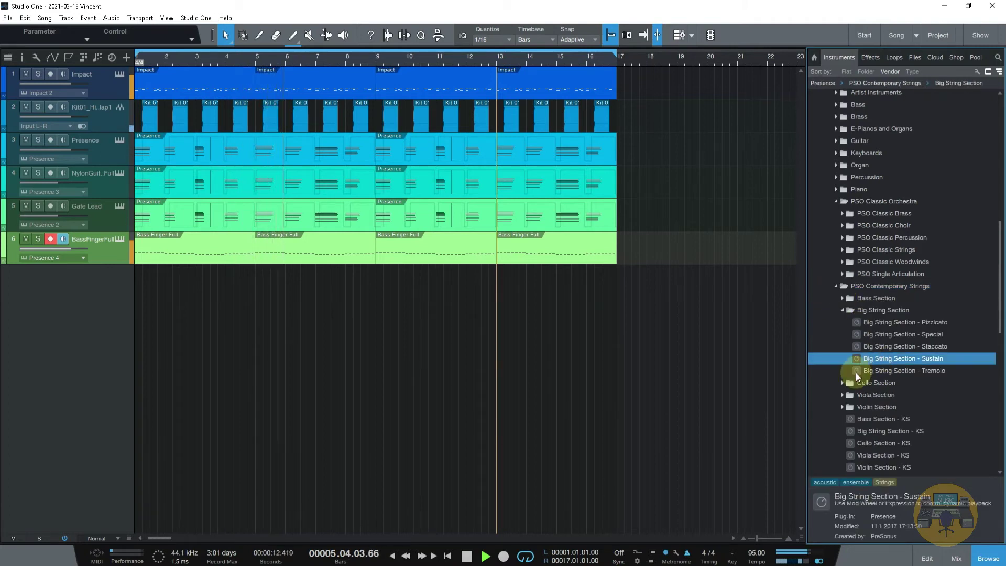
click(842, 309)
click(841, 310)
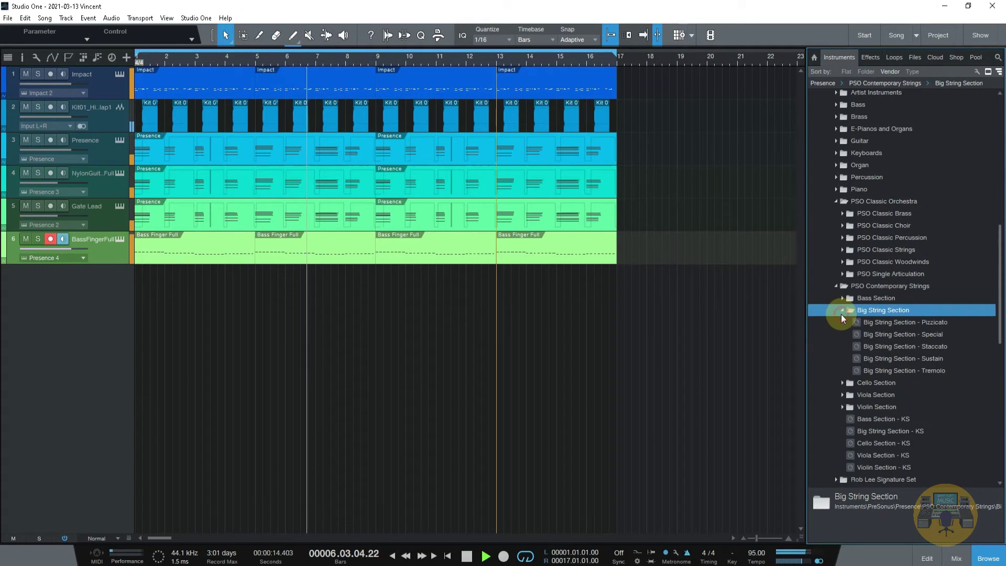
click(841, 312)
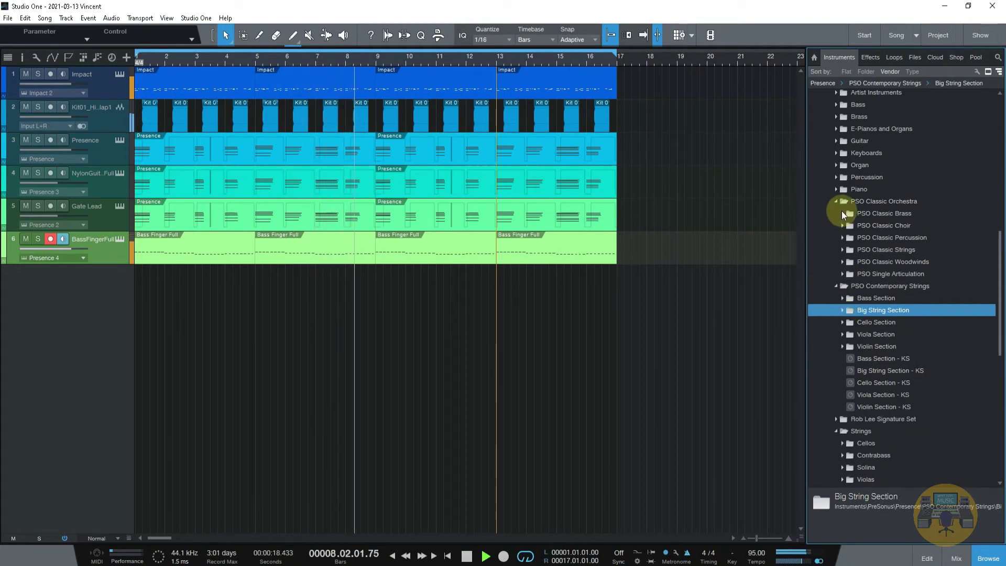
Add the Full Legato Strings preset from the Artist Instruments Strings folder as a new instrument track.
scroll(833, 209, up, 2)
click(835, 154)
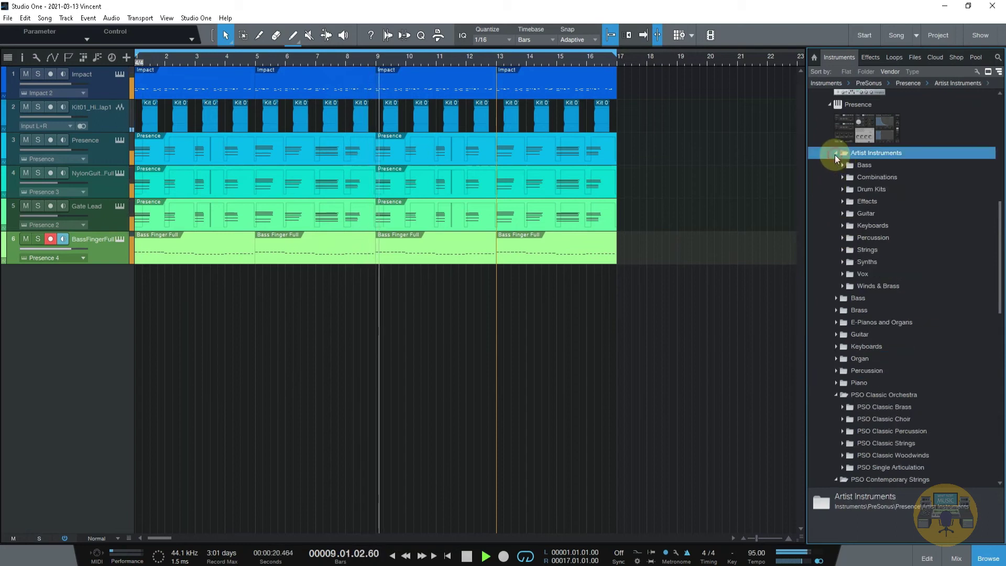
click(843, 250)
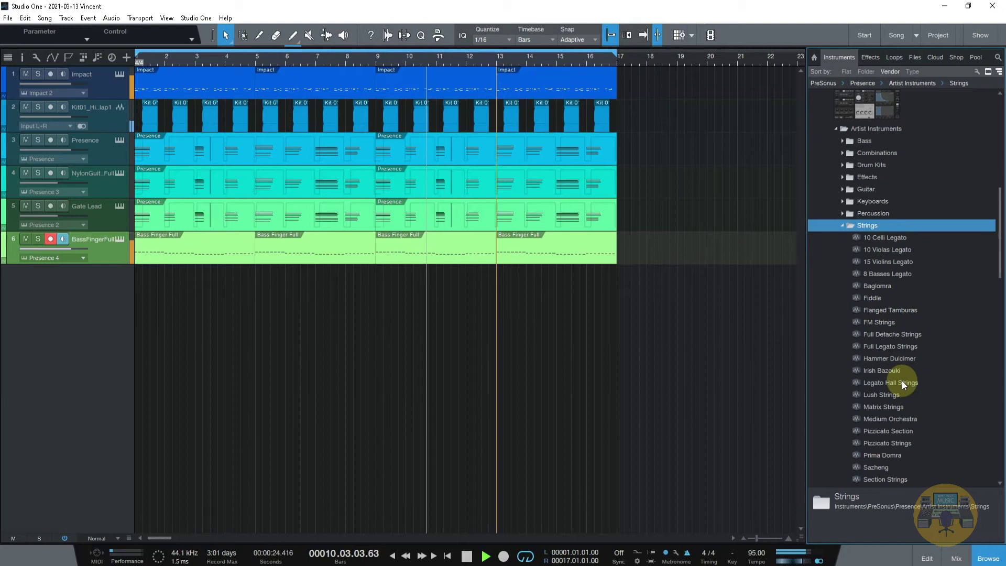
click(885, 323)
click(889, 348)
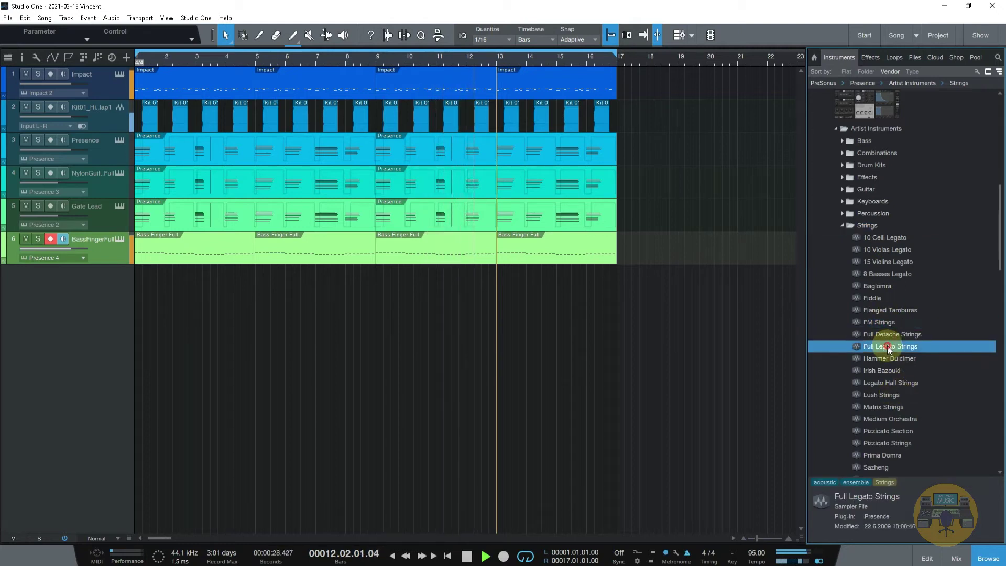
drag(889, 349, 640, 342)
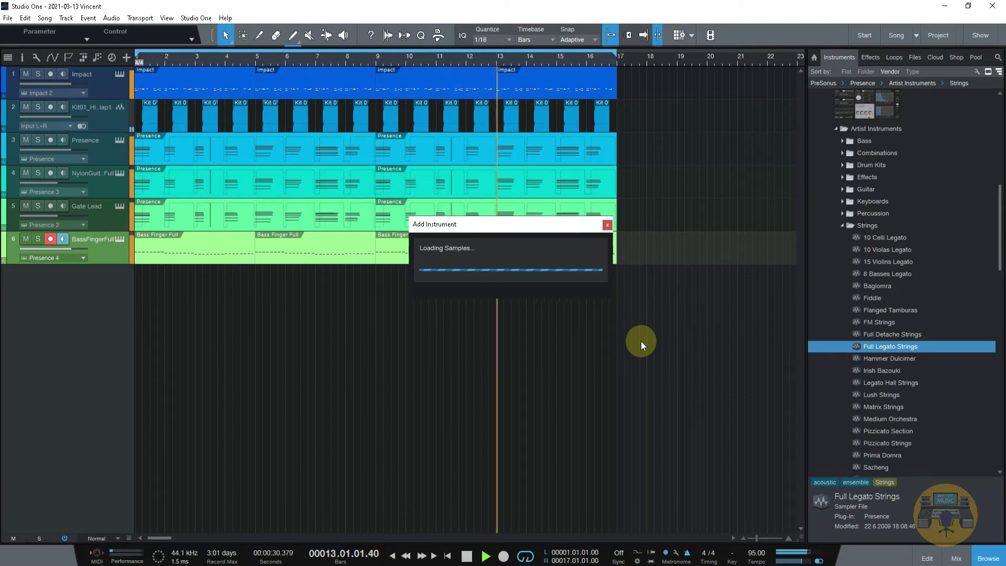
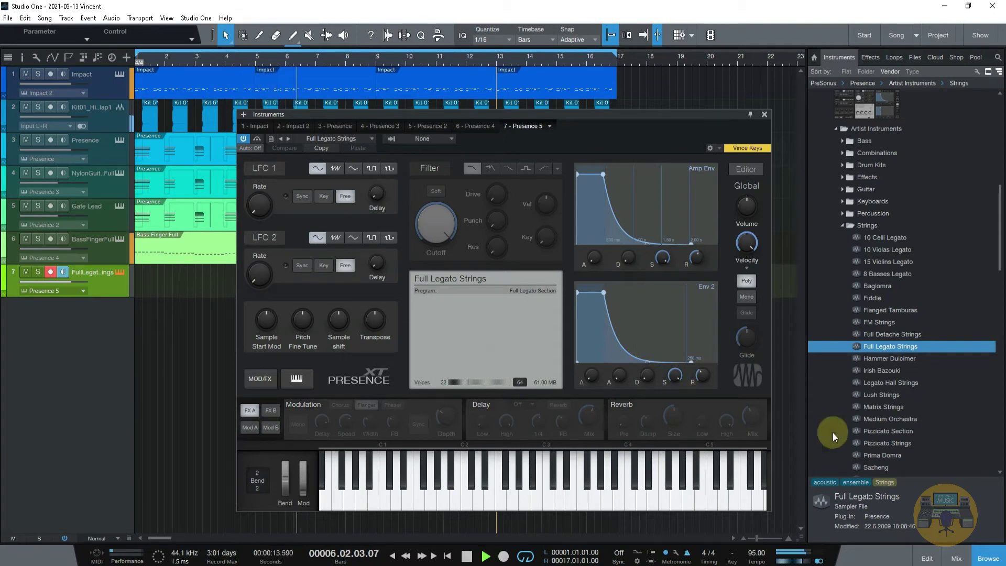
Audition the Medium Orchestra and Sazheng presets on the new Full Legato Strings track.
click(866, 419)
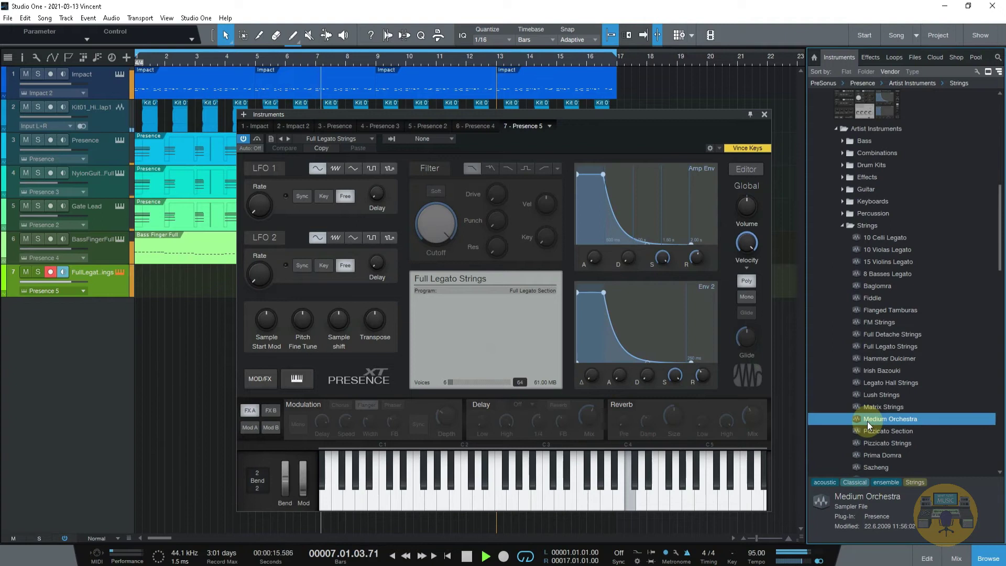
double_click(867, 419)
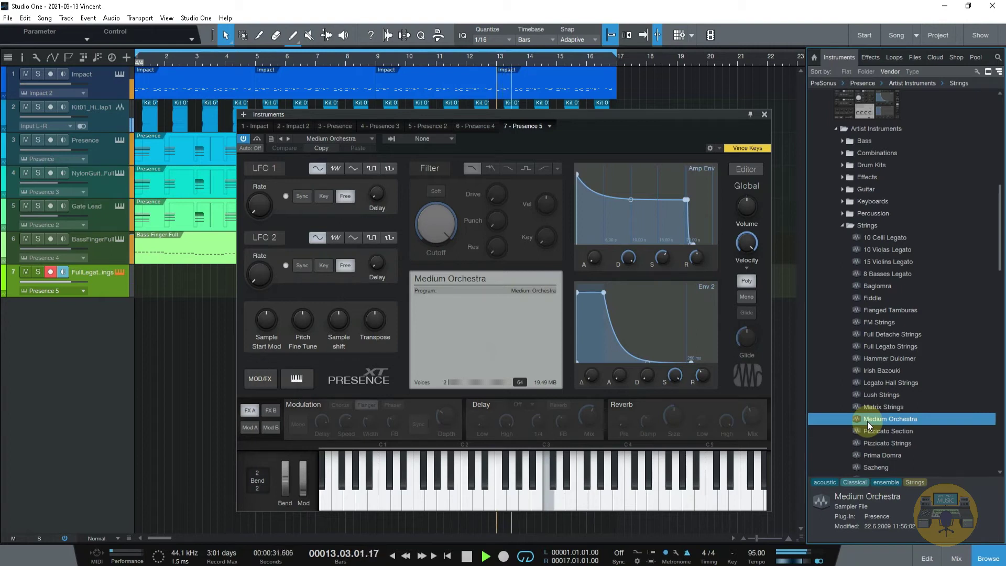
scroll(885, 458, down, 2)
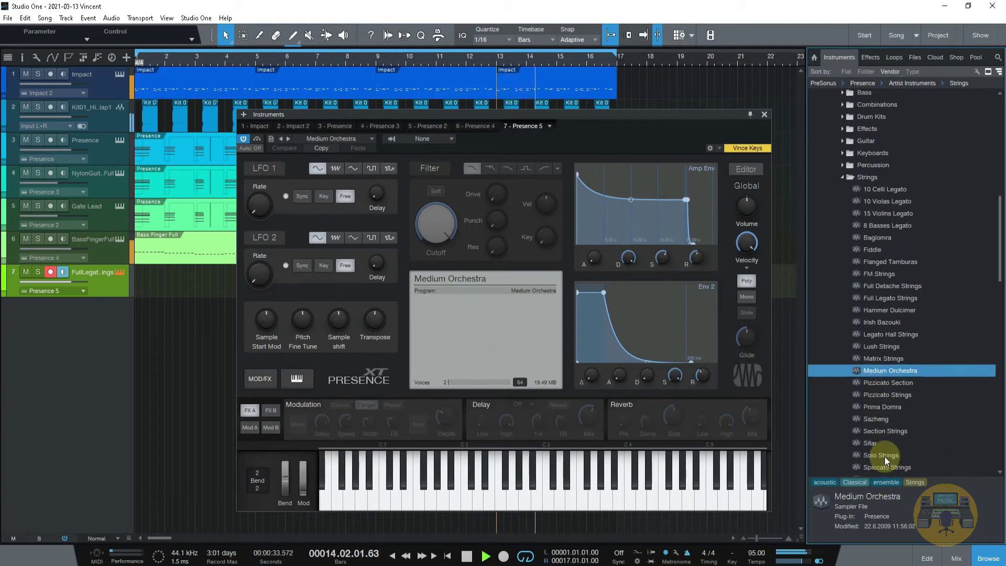
click(885, 420)
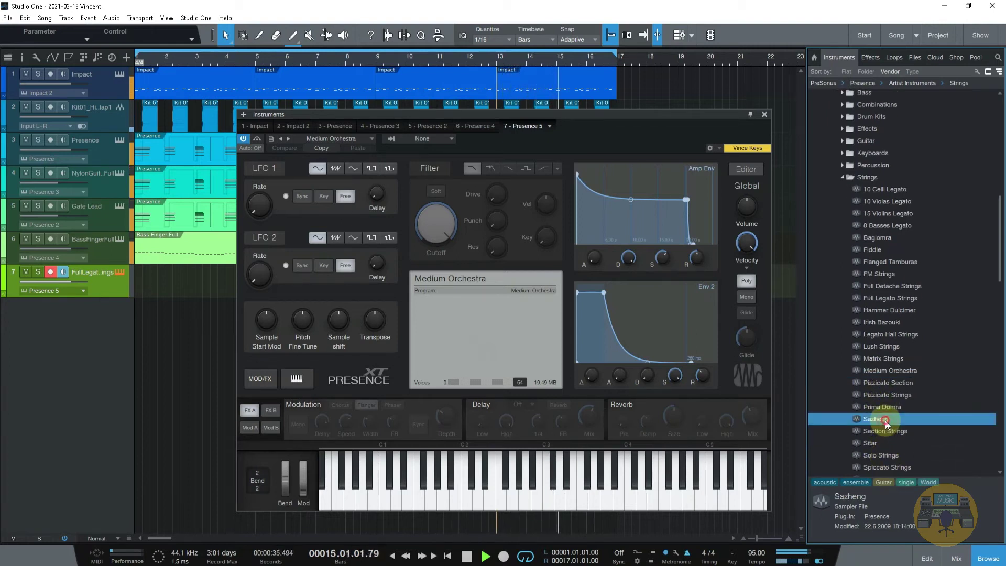
double_click(885, 421)
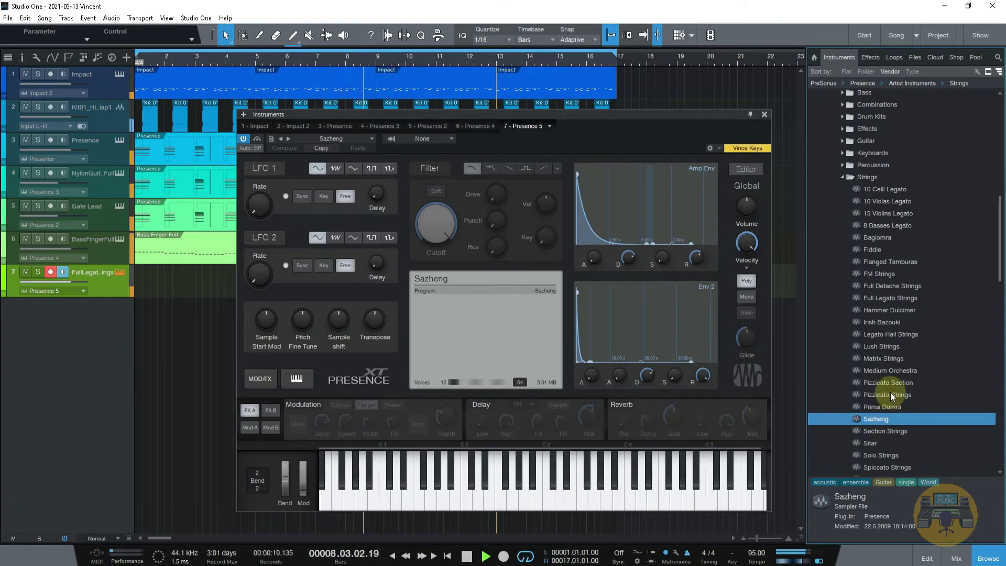
Try the Fiddle, Spiccato Strings and Irish Bazouki presets on the Full Legato Strings track.
click(869, 251)
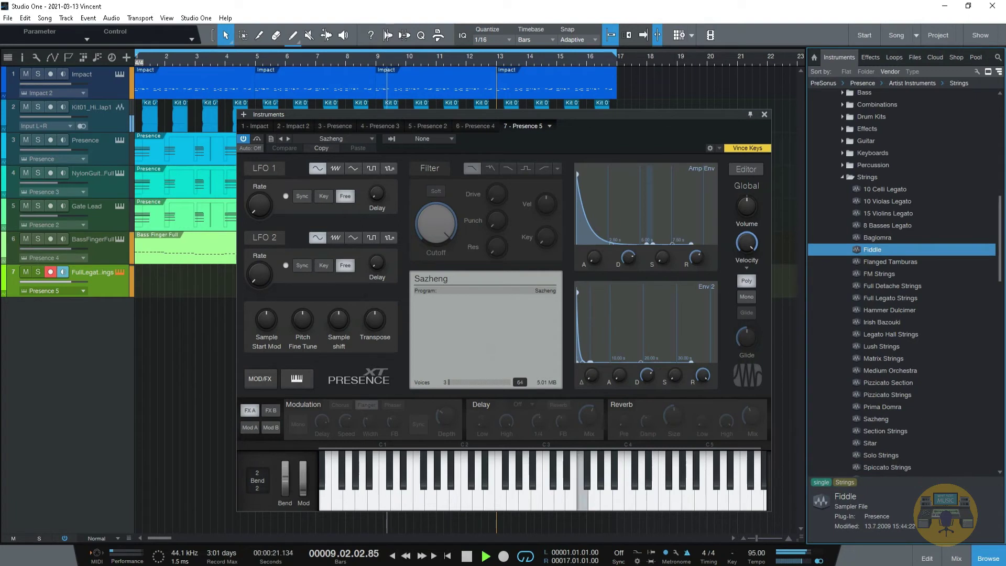
click(597, 181)
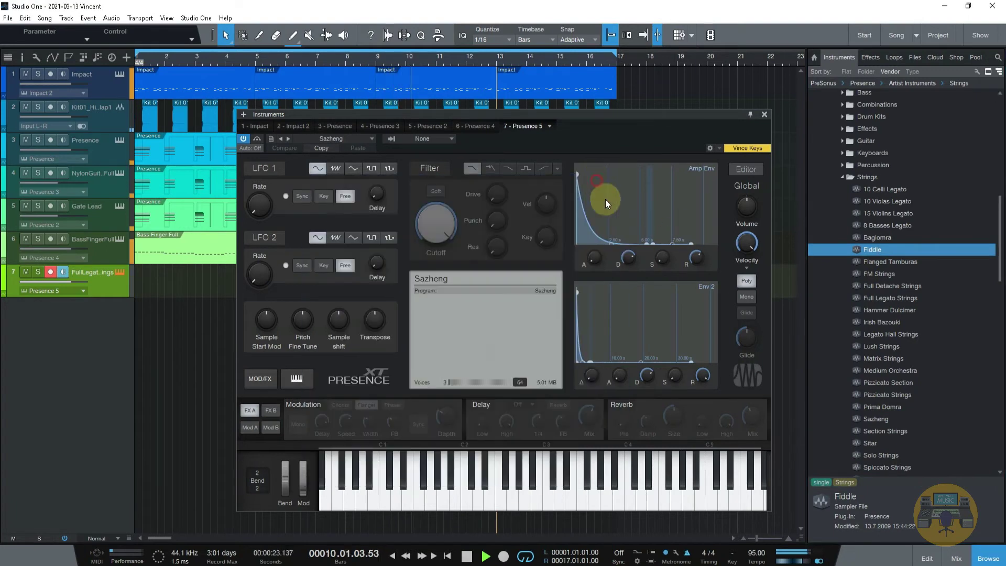
double_click(864, 250)
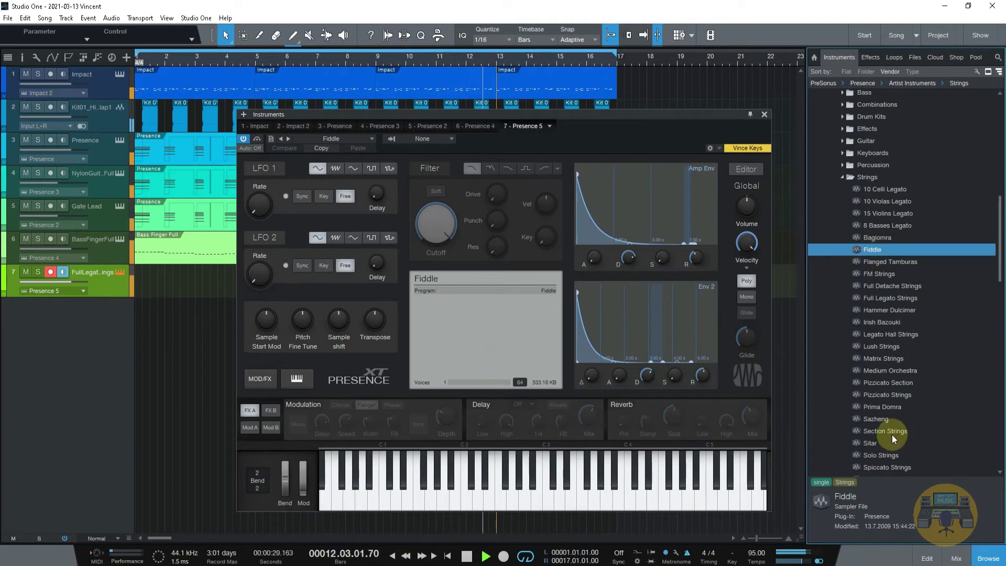
scroll(892, 434, down, 3)
click(891, 407)
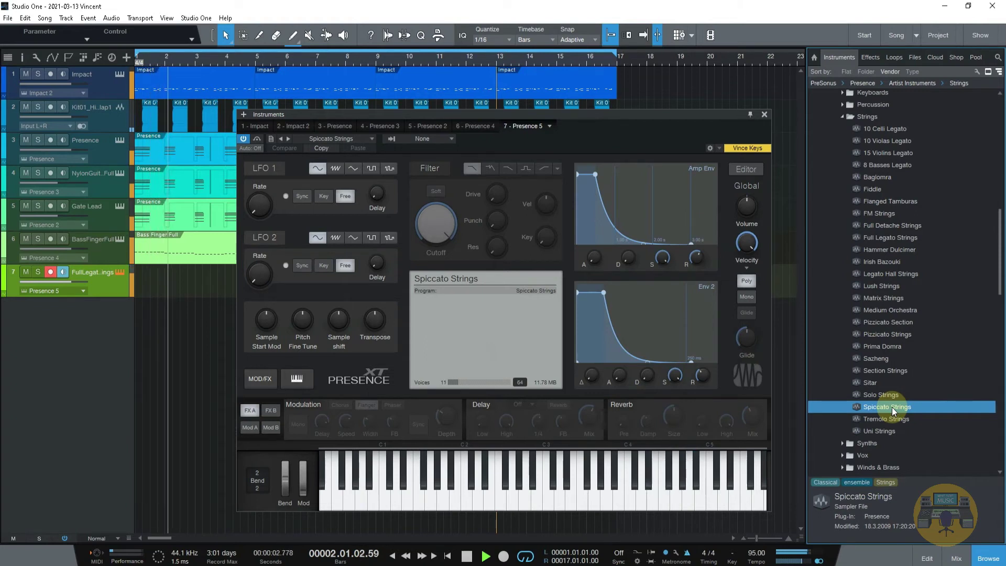
scroll(892, 407, down, 1)
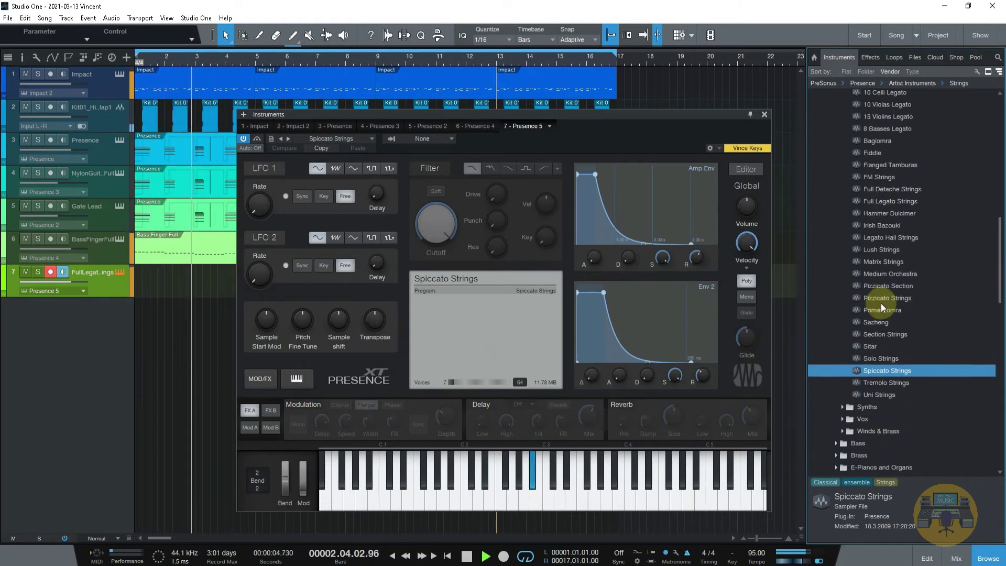
click(882, 225)
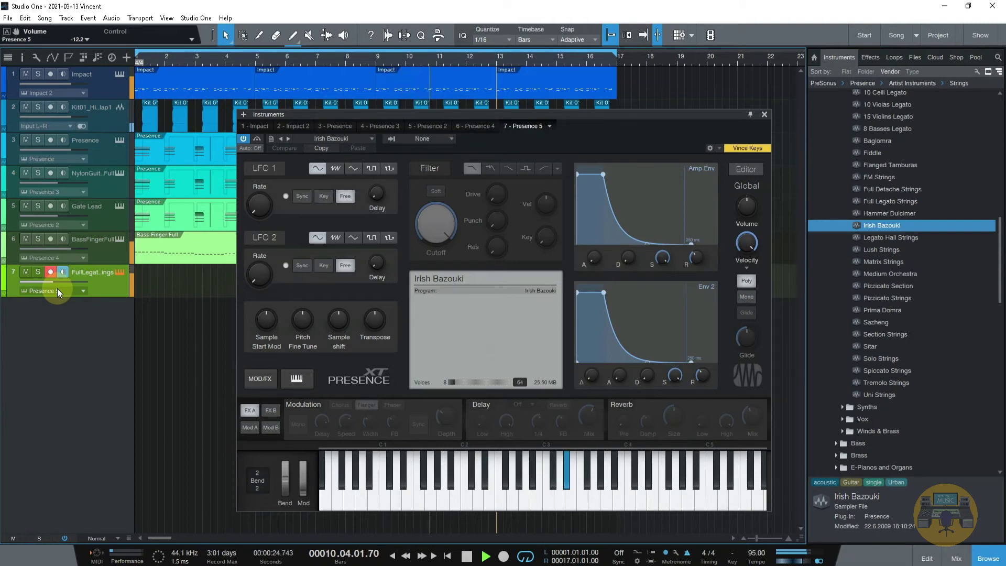
Load the Uni Strings preset on the Full Legato Strings track and record a string melody from the song start to about bar 17.
click(891, 394)
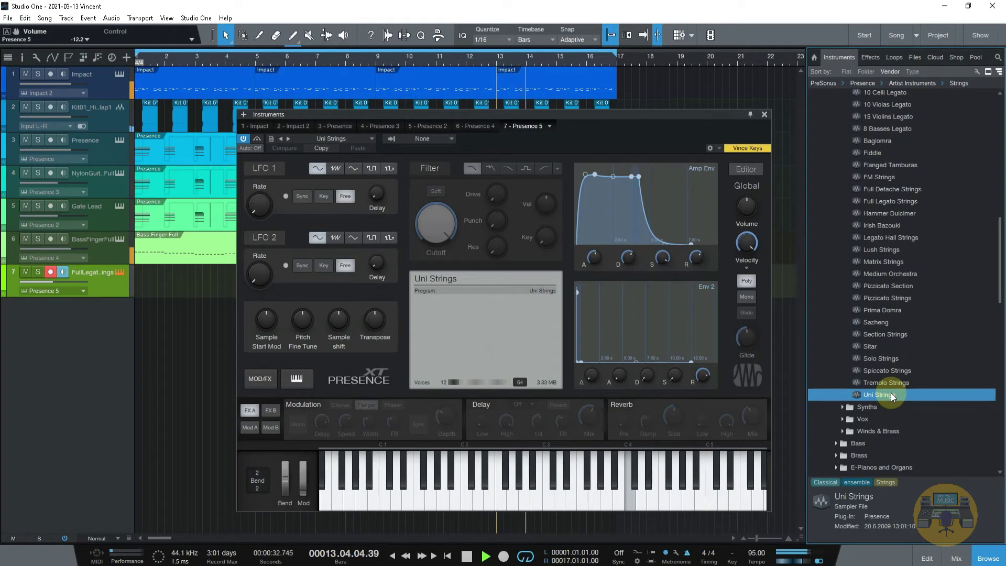
key(space)
click(467, 556)
click(504, 557)
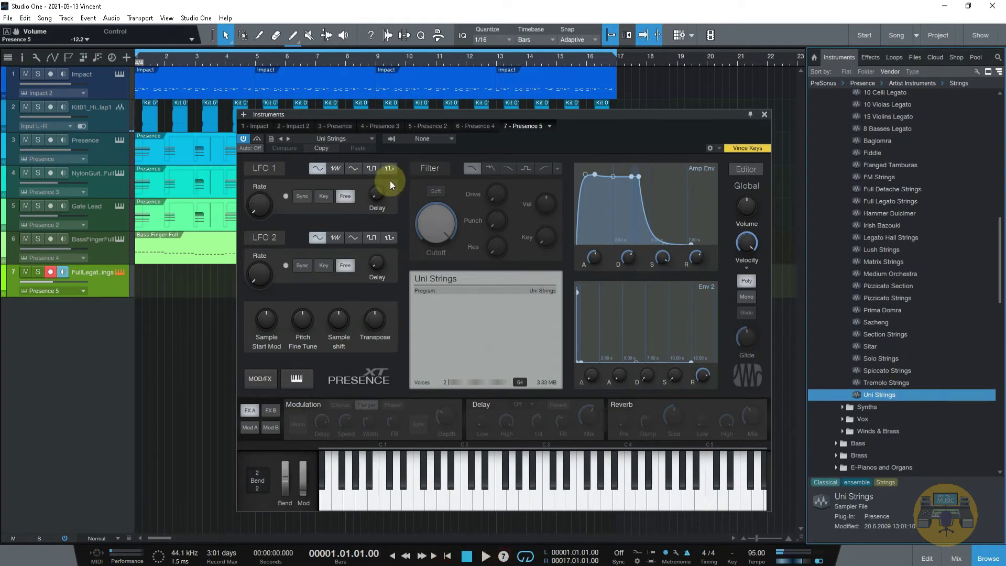
drag(431, 112, 446, 94)
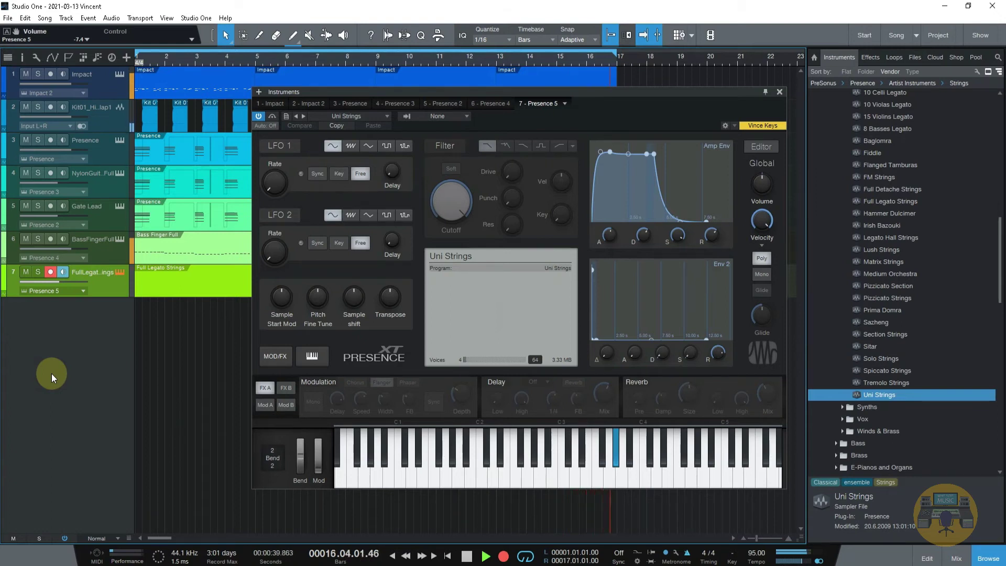
key(space)
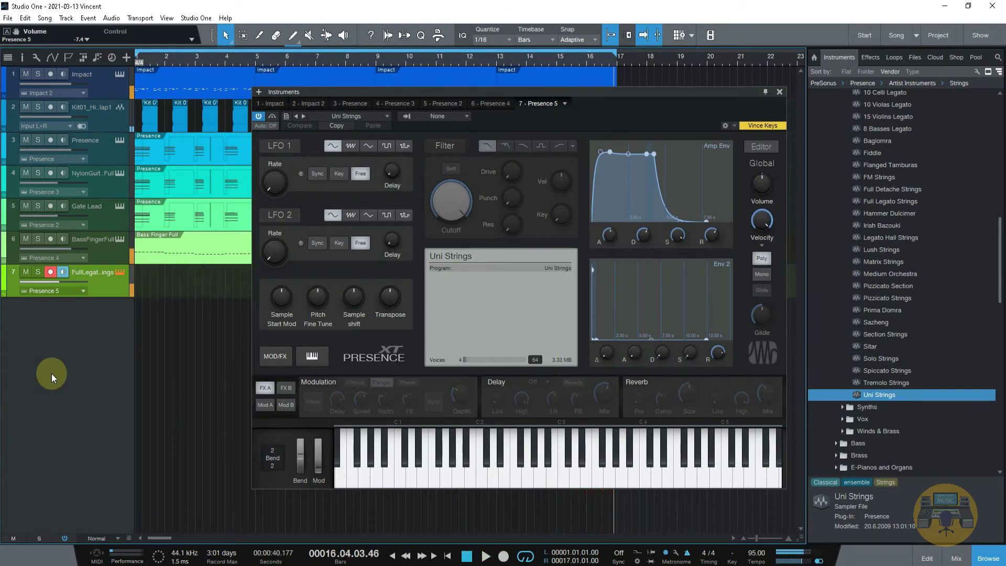
Quantize all notes of the recorded Full Legato Strings part to 1/16 in the note editor.
click(780, 93)
double_click(359, 288)
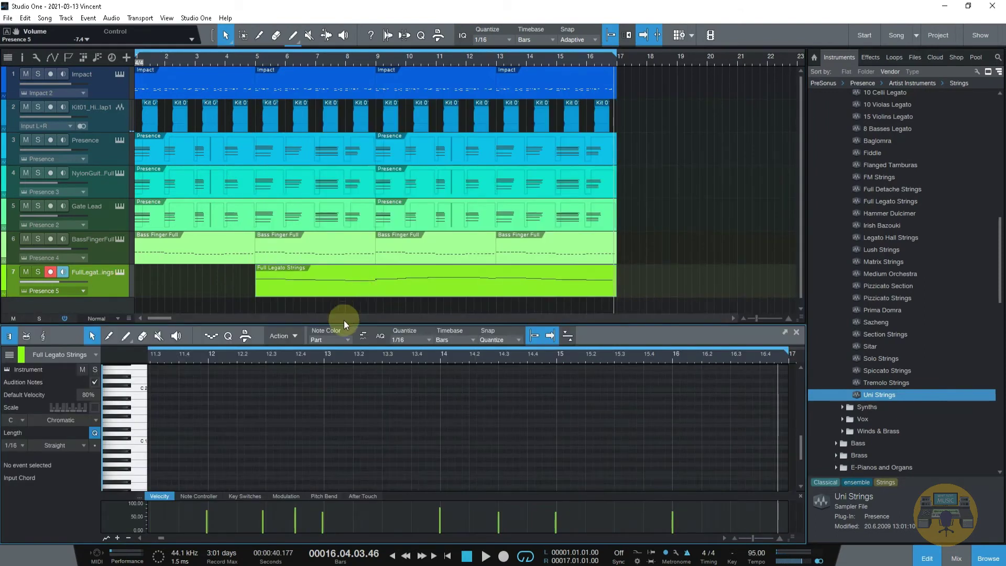
scroll(353, 397, up, 7)
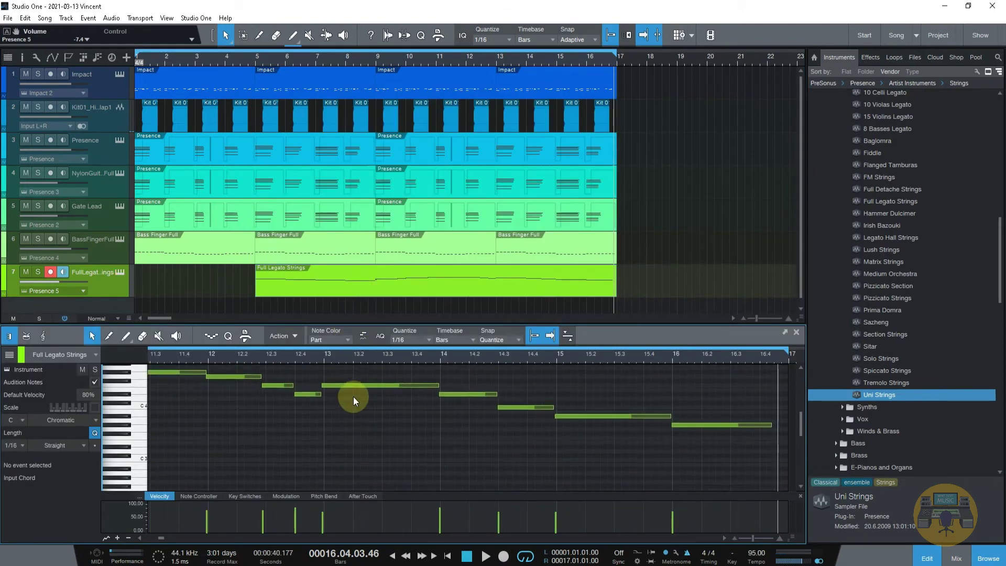
key(ctrl+a)
key(ctrl+w)
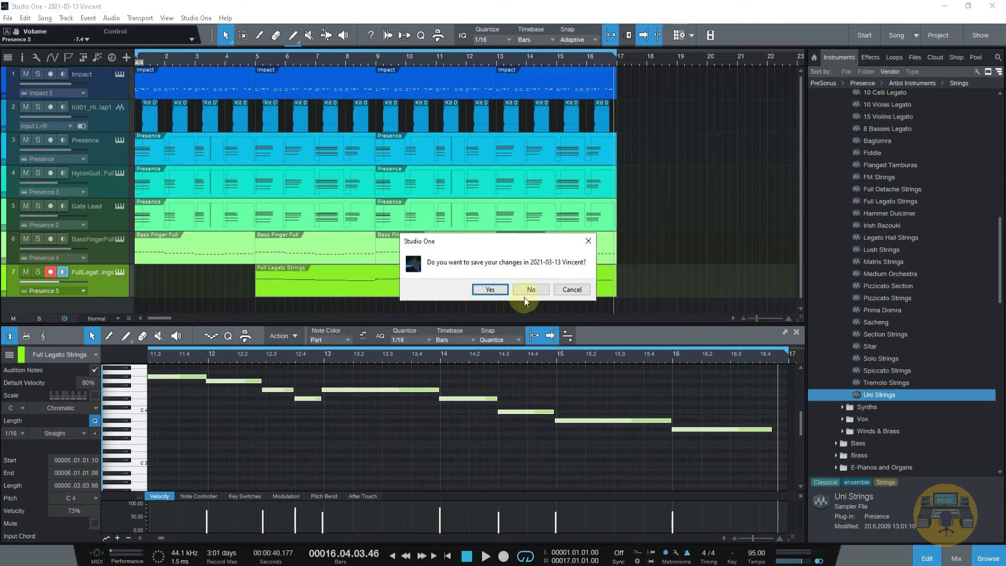
click(587, 293)
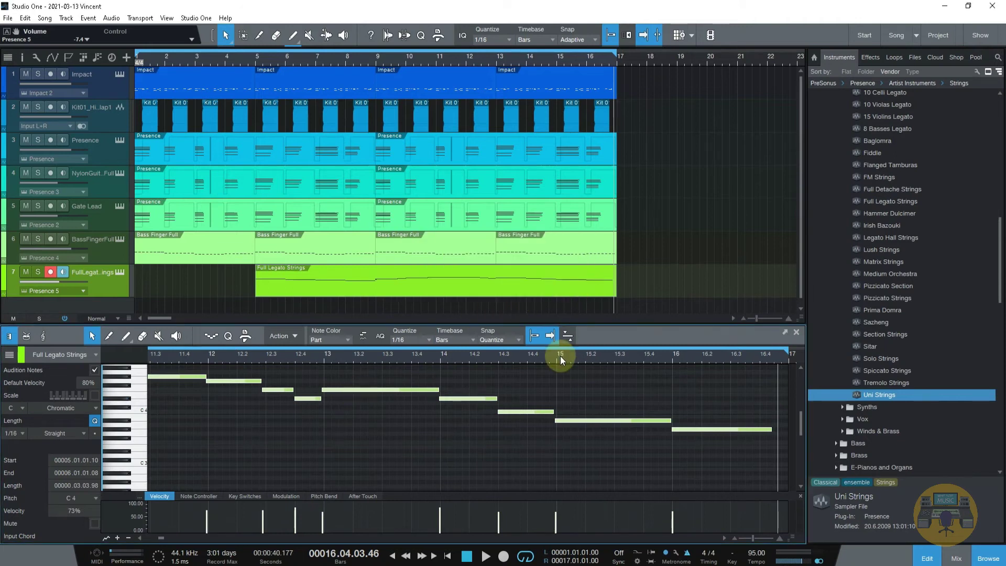
key(q)
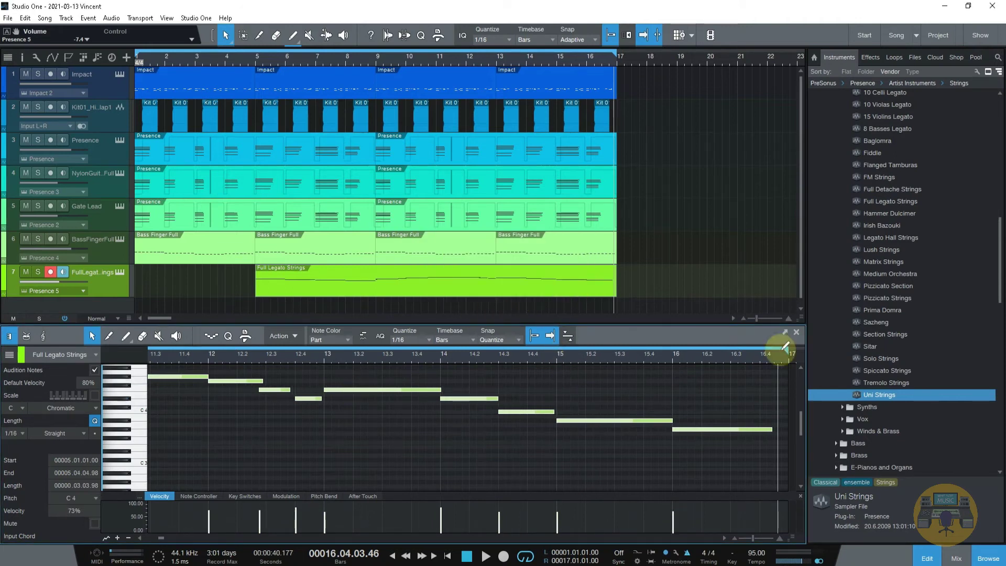
click(799, 333)
Lower the Full Legato Strings track's volume to -10.0 dB during playback and disarm the track for recording.
key(space)
drag(64, 281, 58, 281)
click(51, 271)
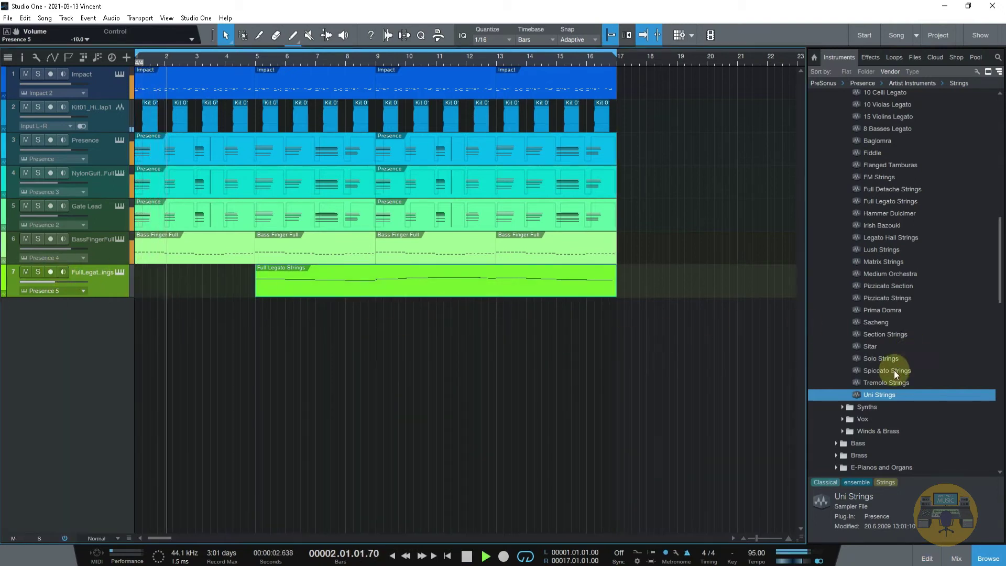
Add the FM Strings preset from the Artist Instruments Strings folder as a new instrument track.
scroll(892, 373, up, 2)
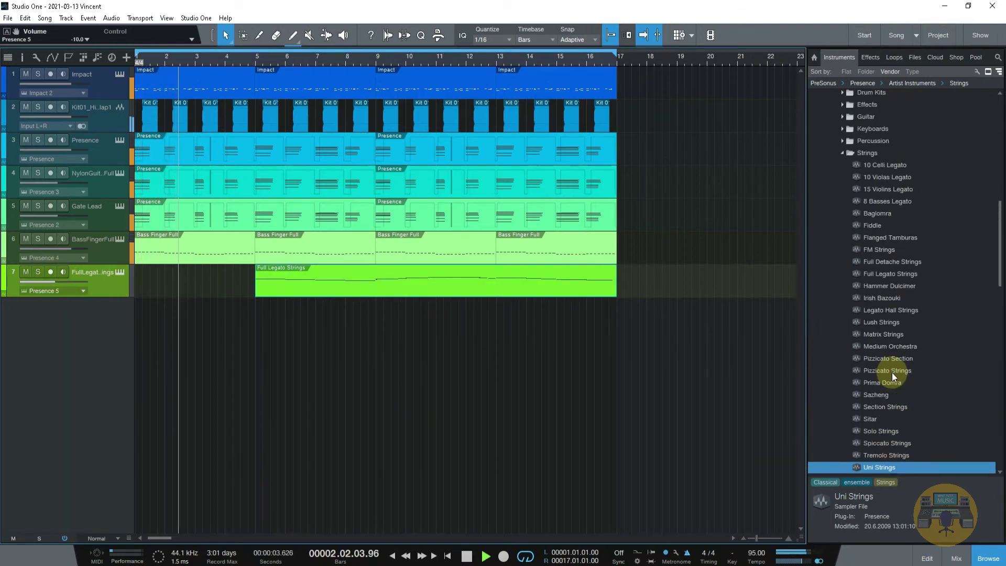
click(876, 249)
drag(874, 247, 425, 375)
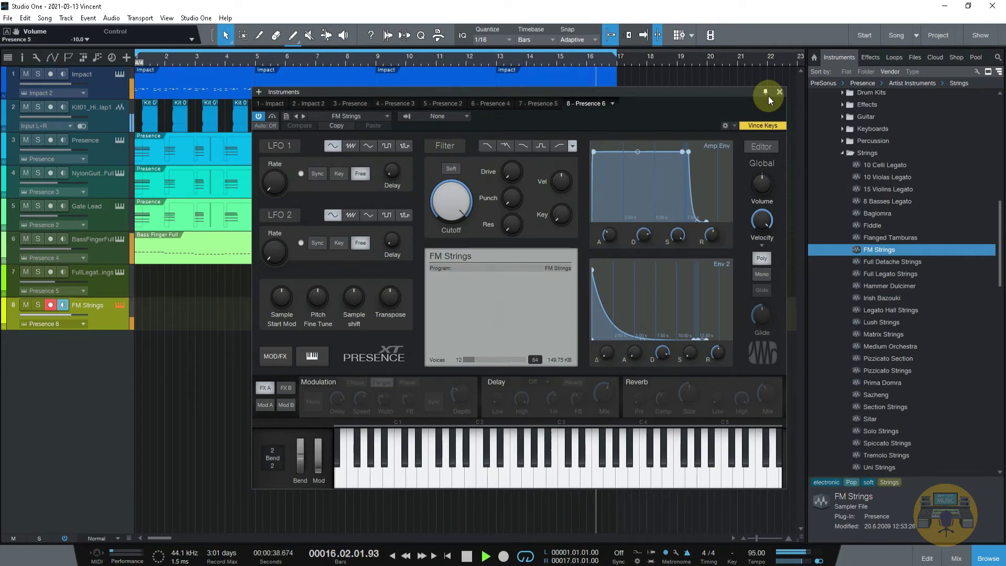
Load the Solo Strings preset on the FM Strings track and record a string part from the song start to about bar 17.
double_click(884, 430)
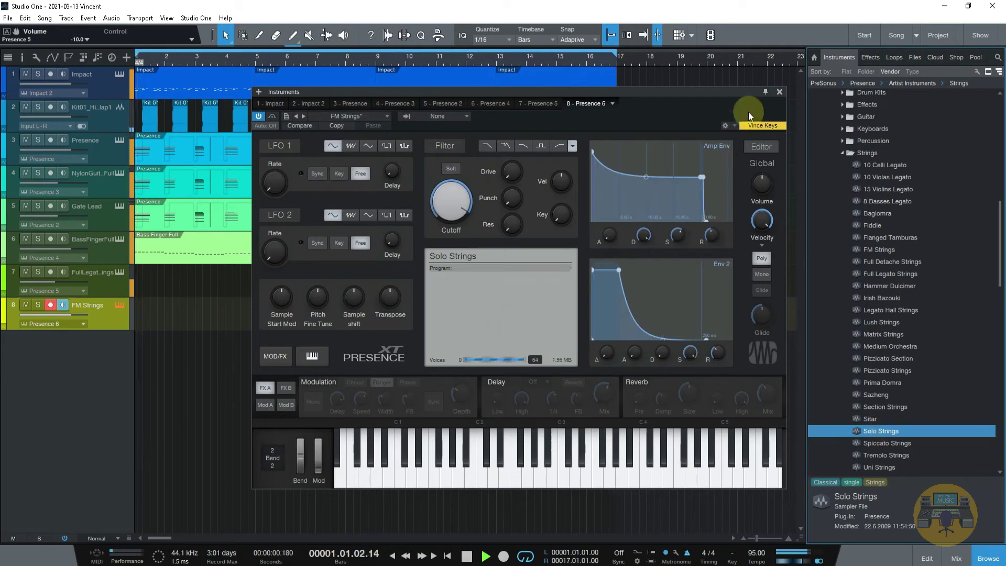
click(779, 92)
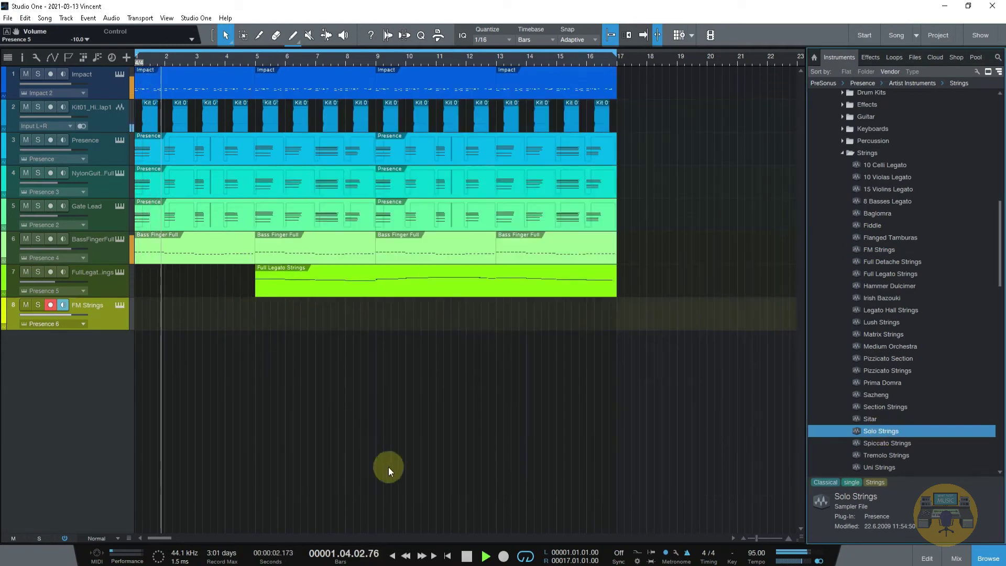
click(447, 555)
click(504, 556)
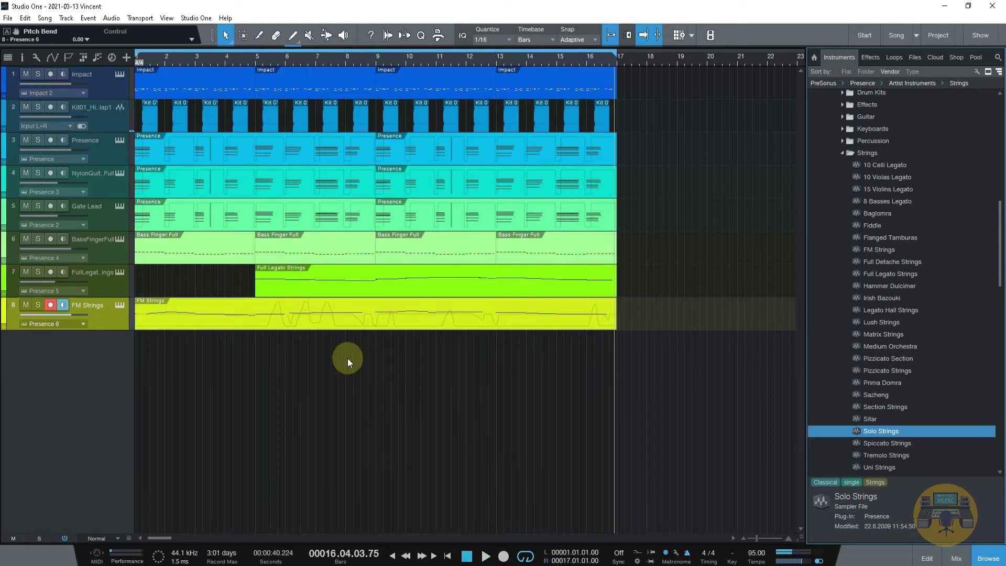
Inspect the notes of the recorded FM Strings part in the note editor and play the song back.
double_click(338, 325)
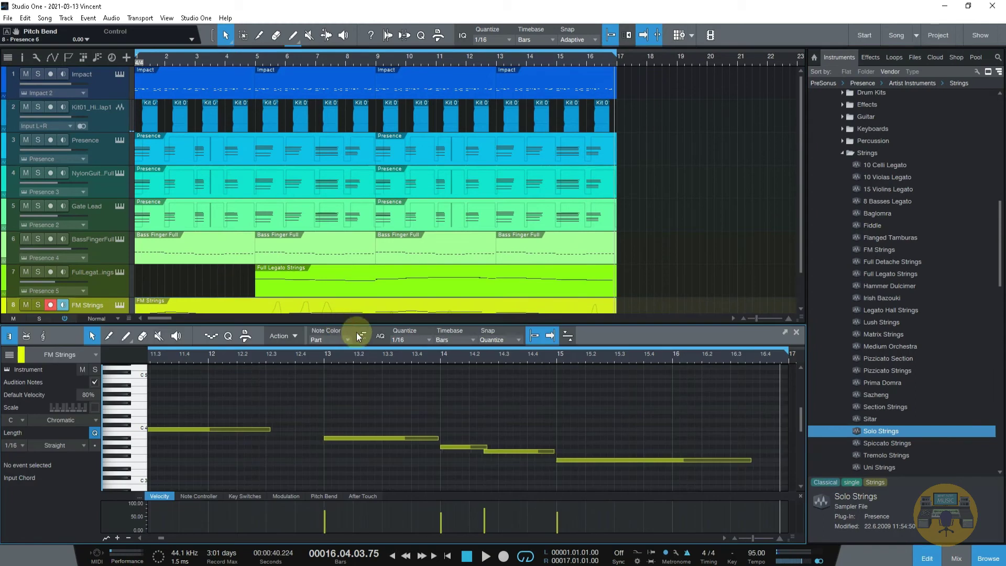
click(795, 332)
key(space)
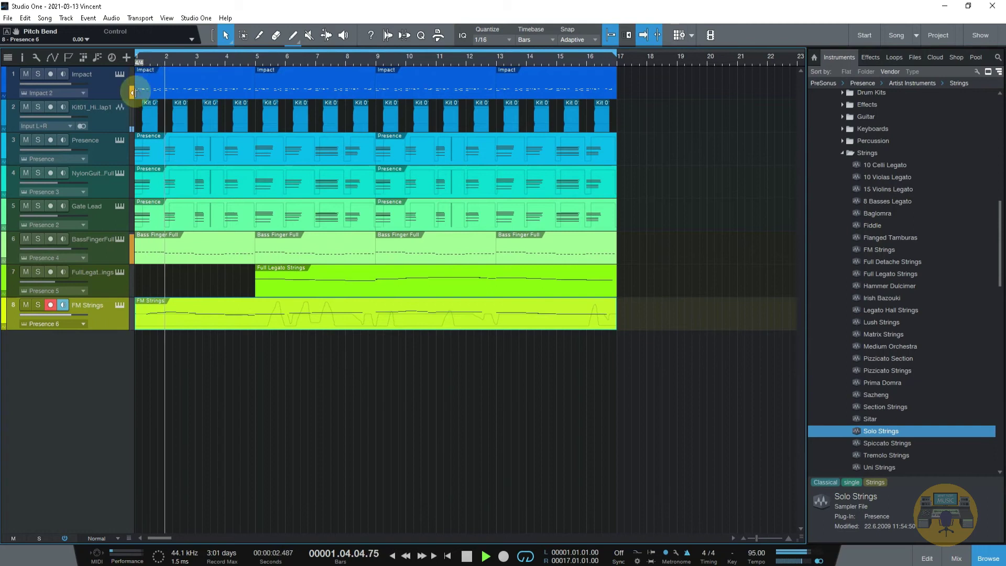
Disarm the FM Strings track and add the Celeste preset from the Artist Instruments Percussion folder as a new instrument track.
click(49, 305)
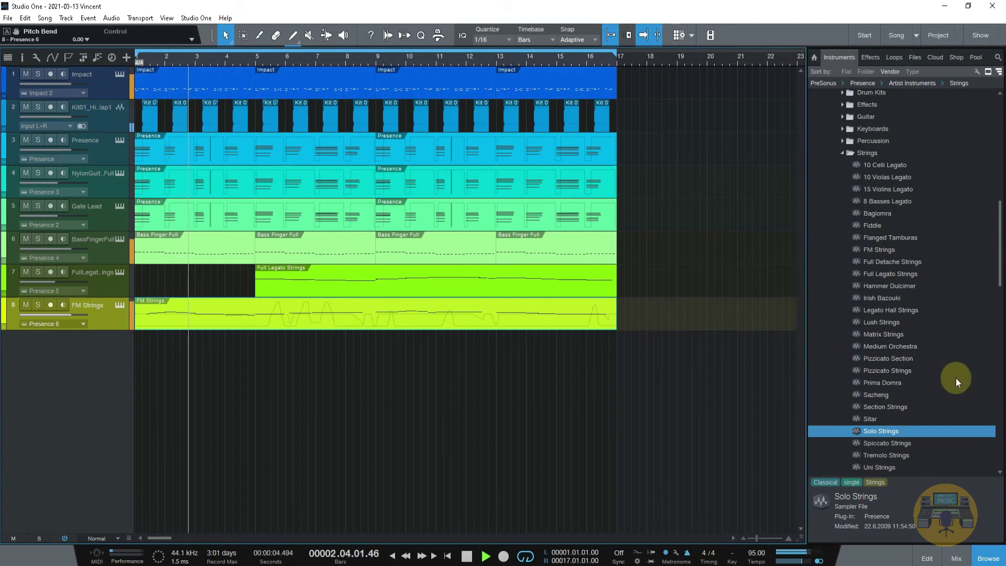
scroll(956, 378, up, 3)
click(844, 213)
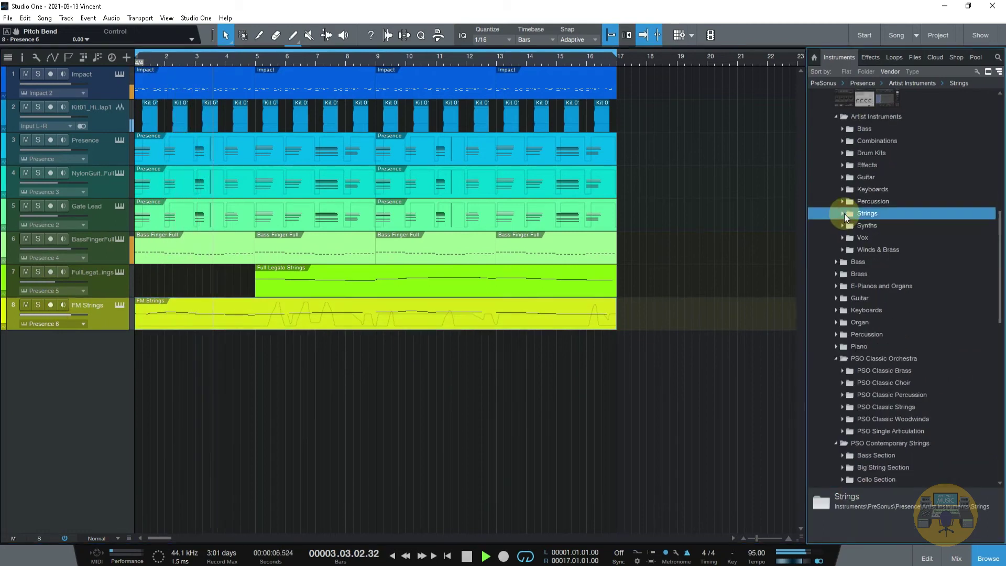
click(845, 201)
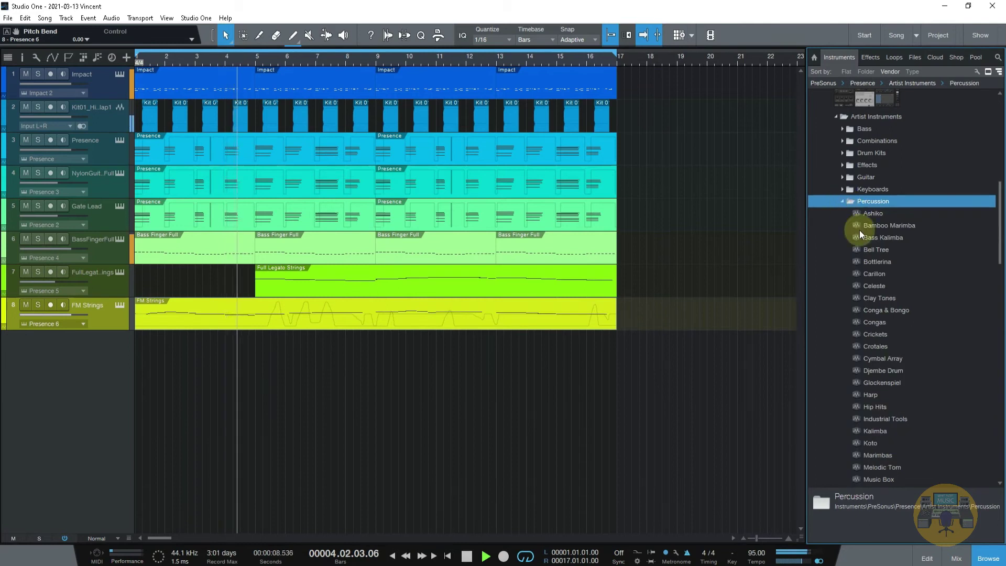
drag(875, 274, 555, 405)
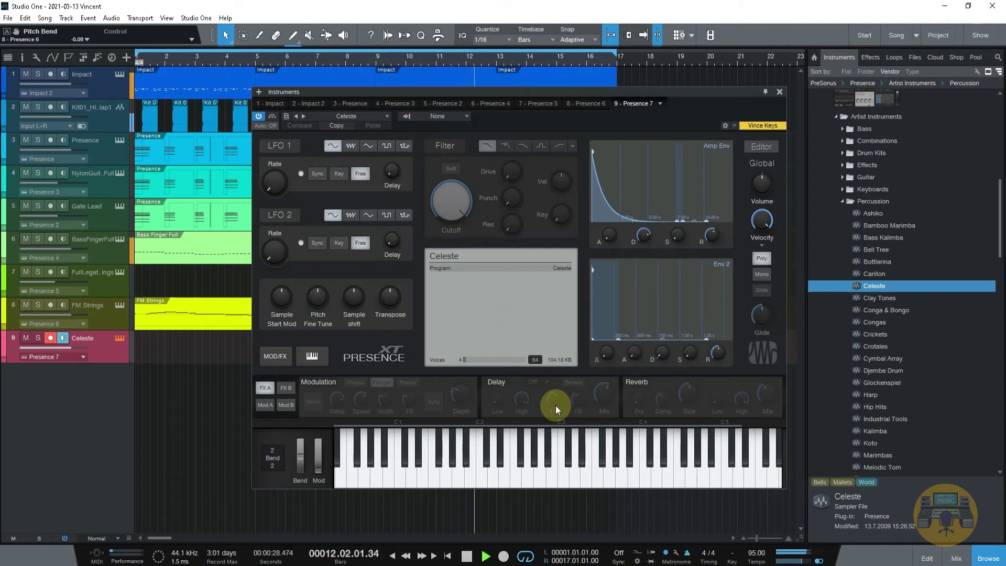
Audition the Glockenspiel, Koto, Djembe Drum and Carillon presets on the Celeste track and settle on the Harp preset.
double_click(867, 384)
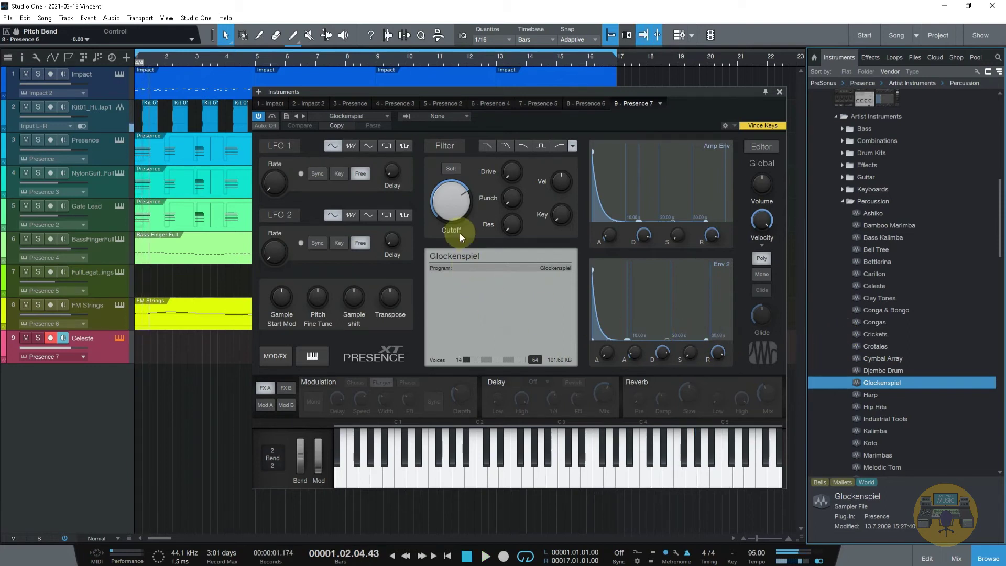
mouse_move(452, 208)
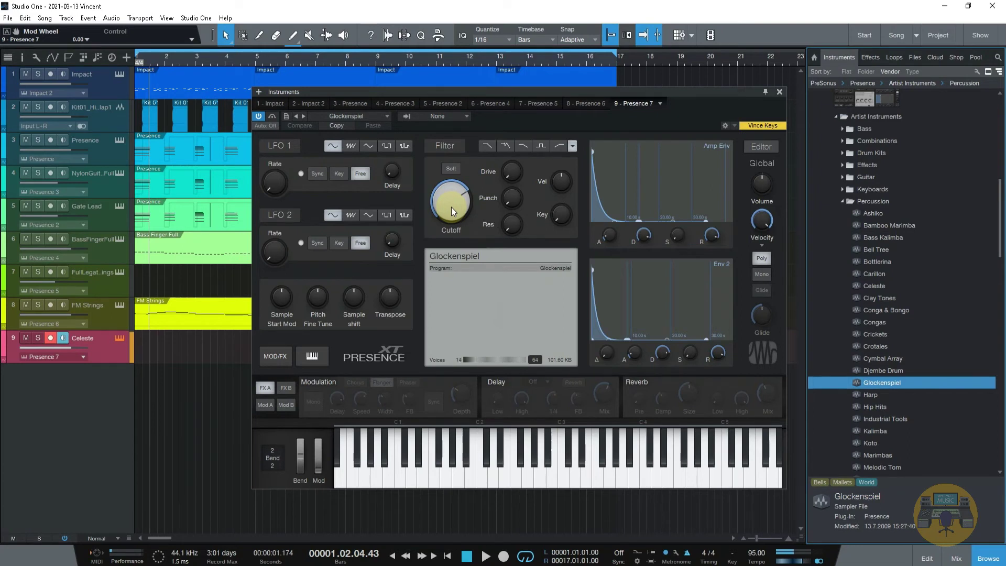
double_click(871, 443)
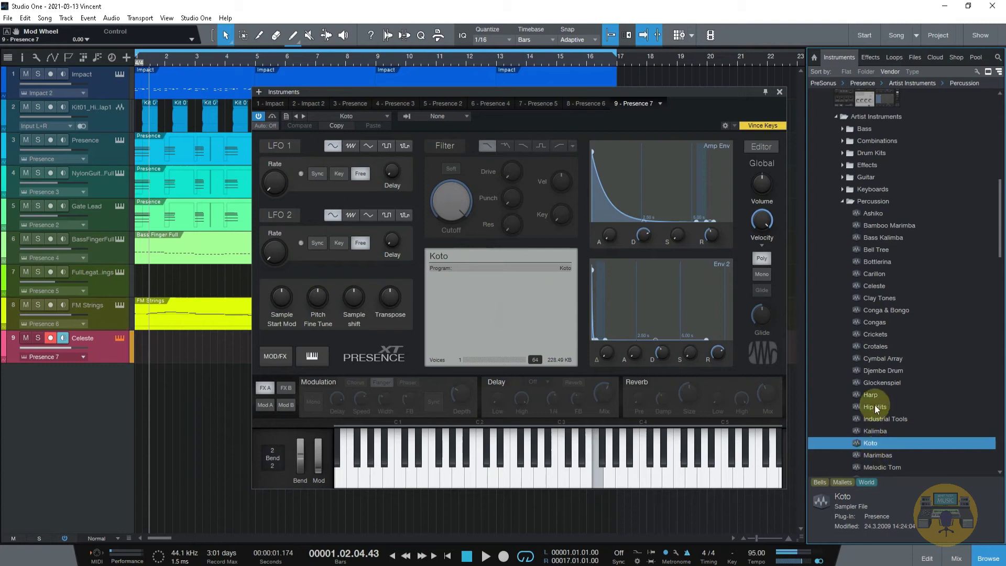
double_click(875, 370)
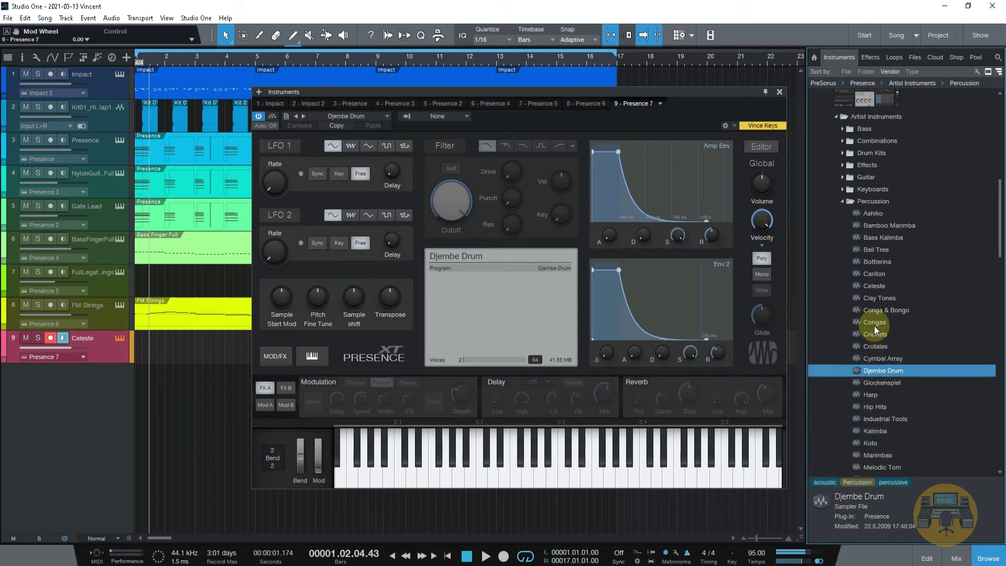
double_click(867, 274)
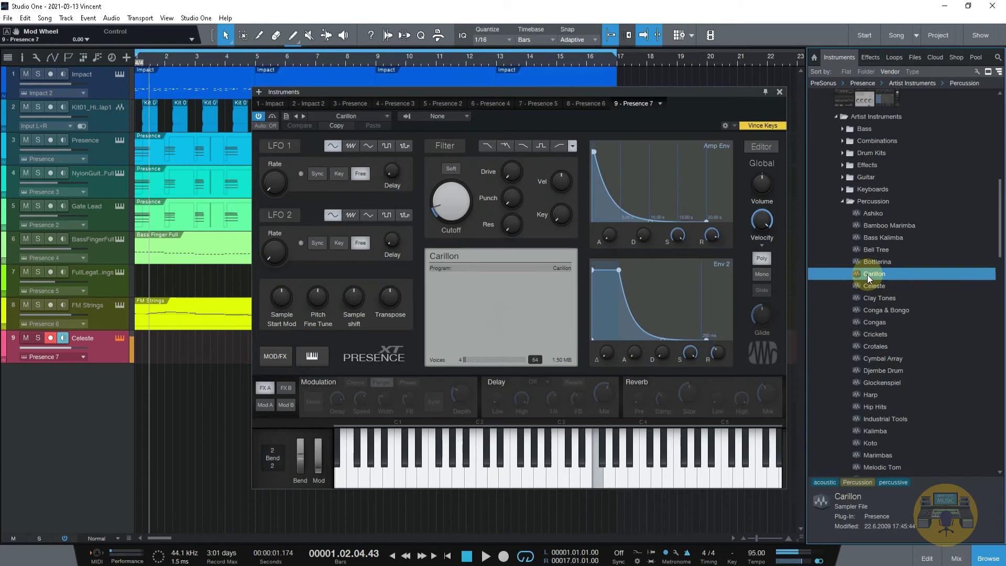
double_click(881, 382)
double_click(874, 396)
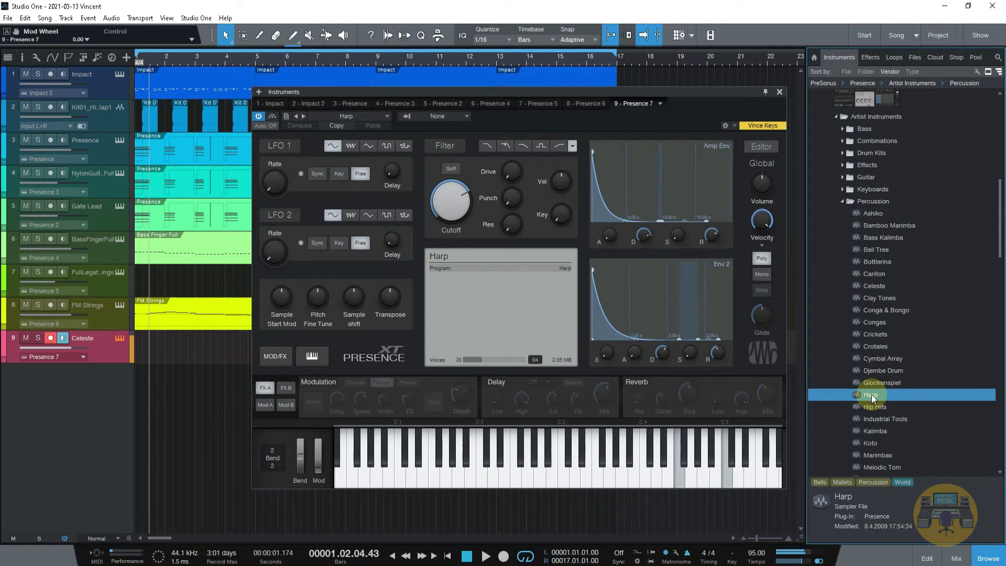
Lower the Celeste track's volume to -15.2 dB and close its instrument window.
key(space)
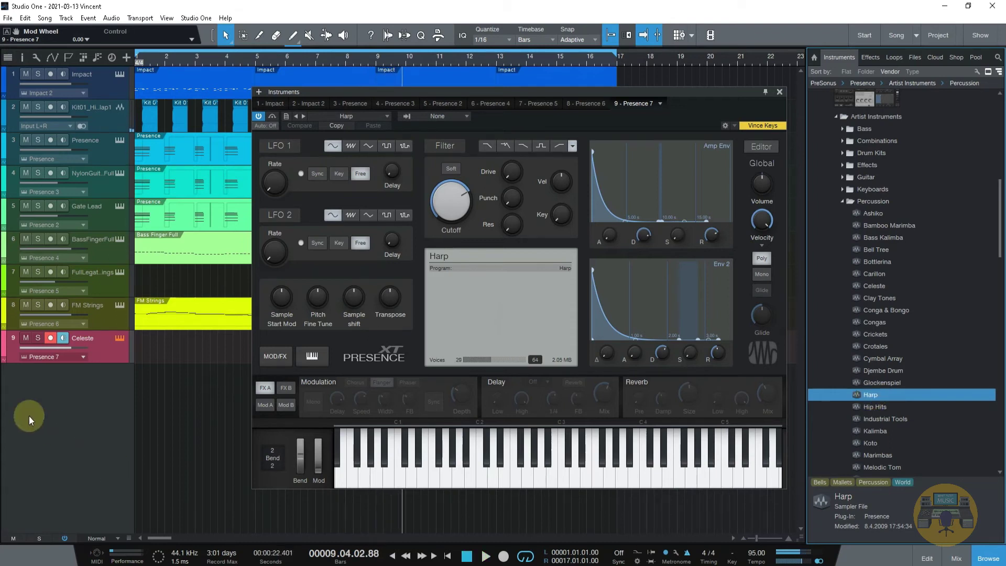
drag(67, 347, 47, 354)
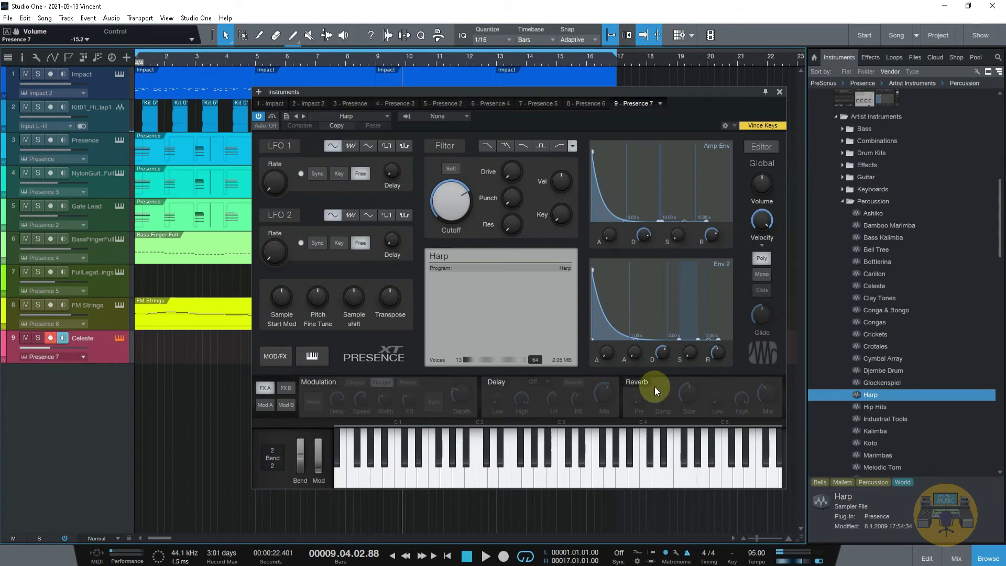
click(780, 92)
Combine the Glockenspiel and Celeste presets with the Celeste track's Harp instrument into one multi instrument.
drag(865, 384, 702, 346)
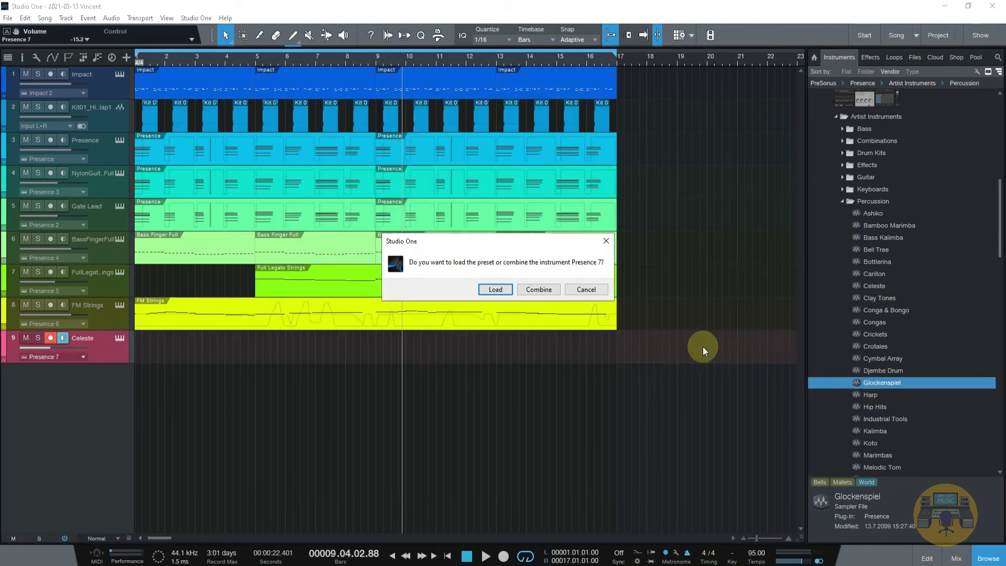
click(530, 289)
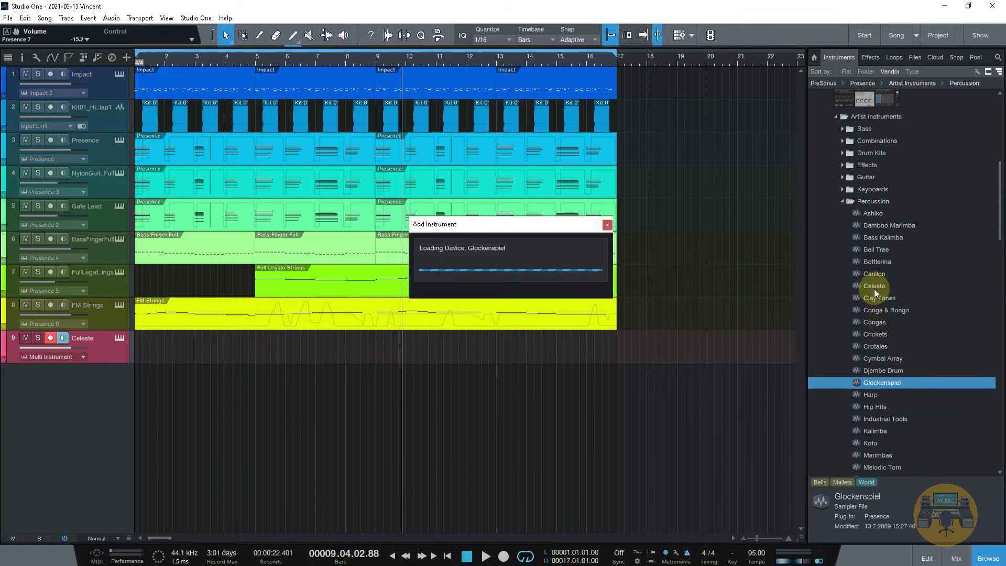
drag(875, 285, 714, 342)
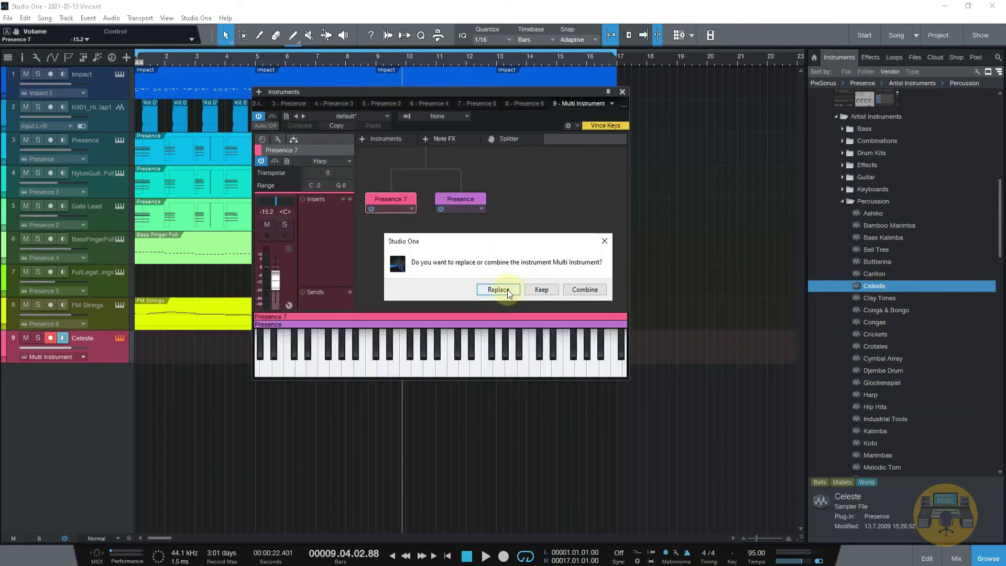
click(572, 290)
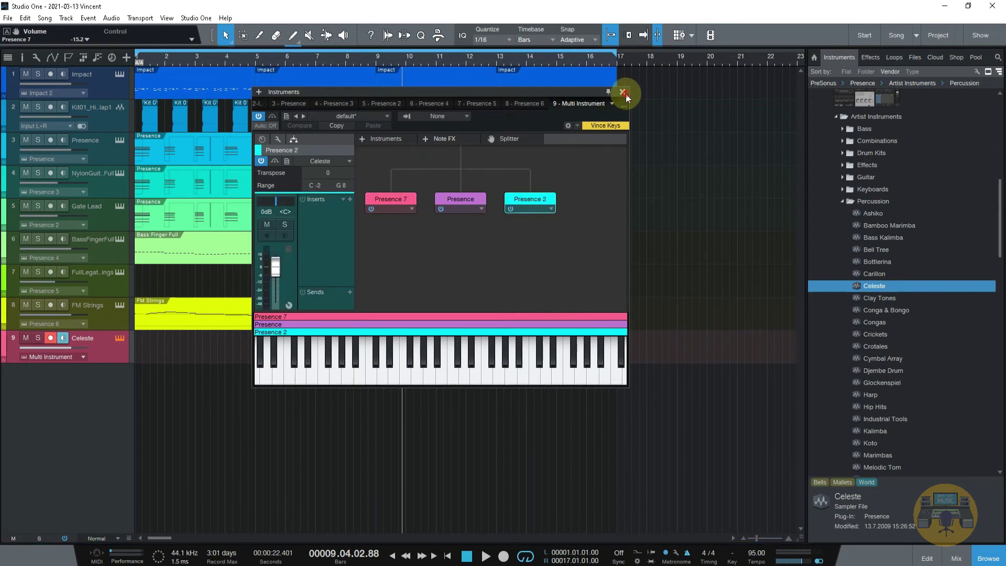
click(623, 91)
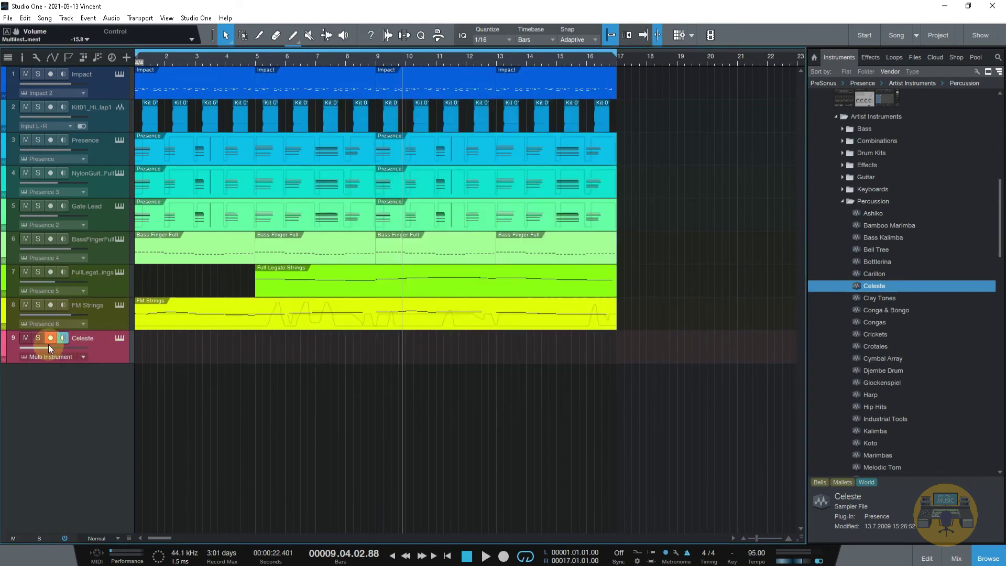
Record a melody on the Celeste track from the song start to about bar 10.
click(136, 53)
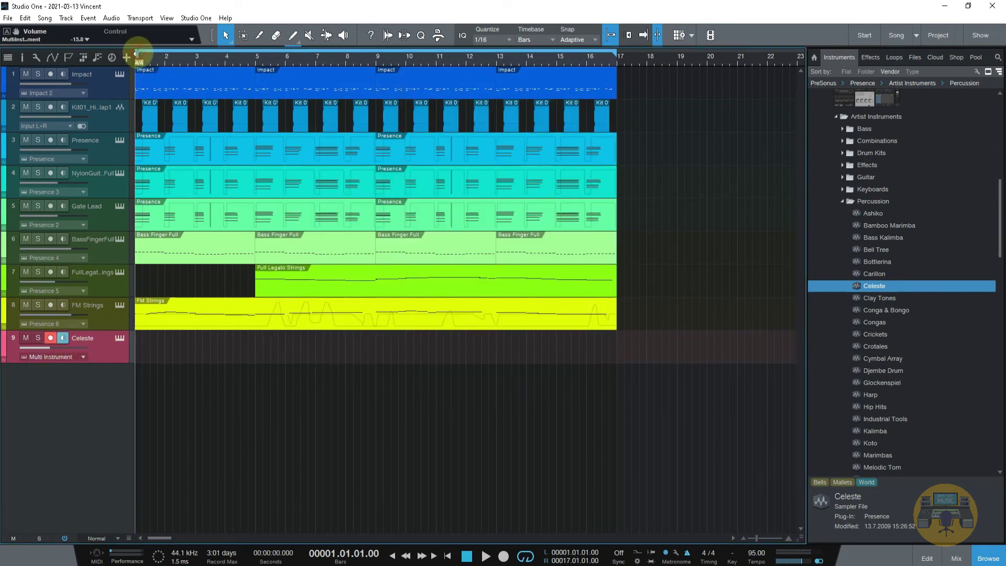
click(504, 556)
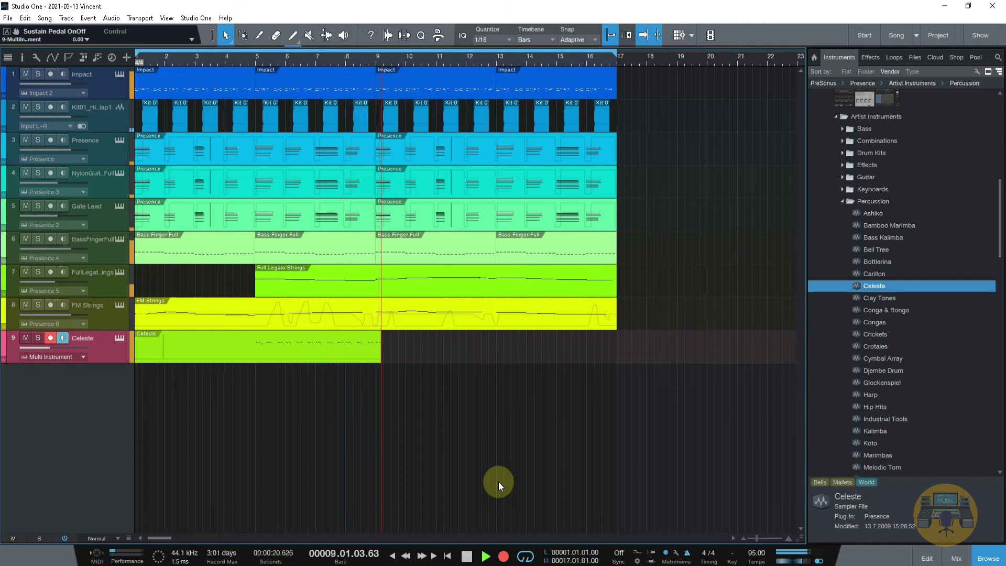
key(space)
Quantize all notes of the recorded Celeste part to 1/16 in the note editor.
double_click(341, 354)
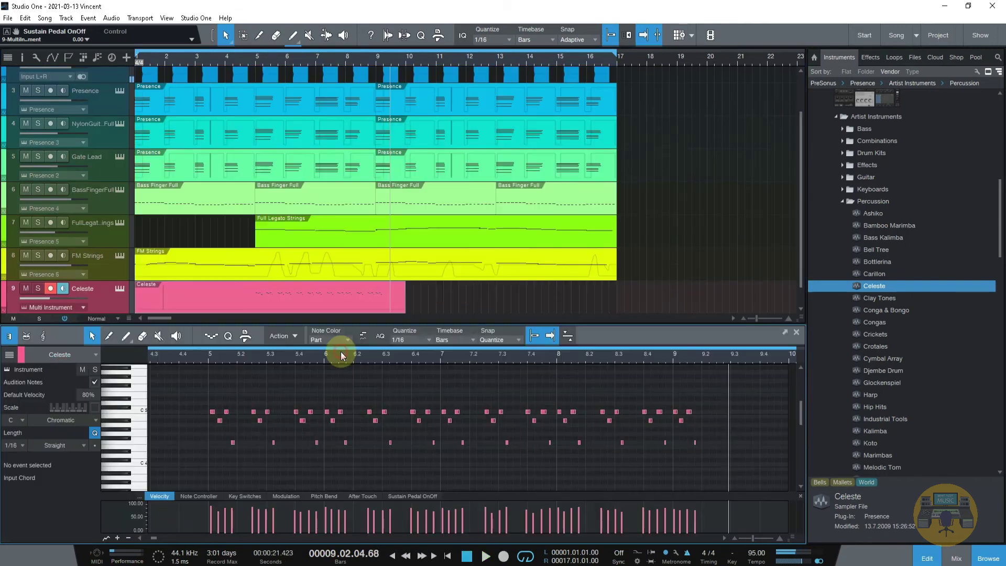
key(ctrl+a)
key(q)
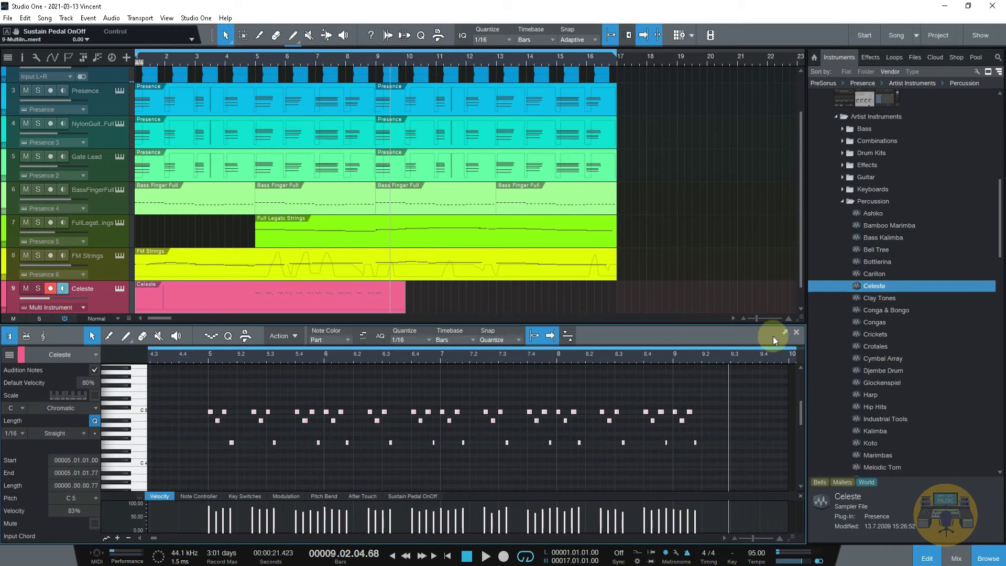
click(797, 332)
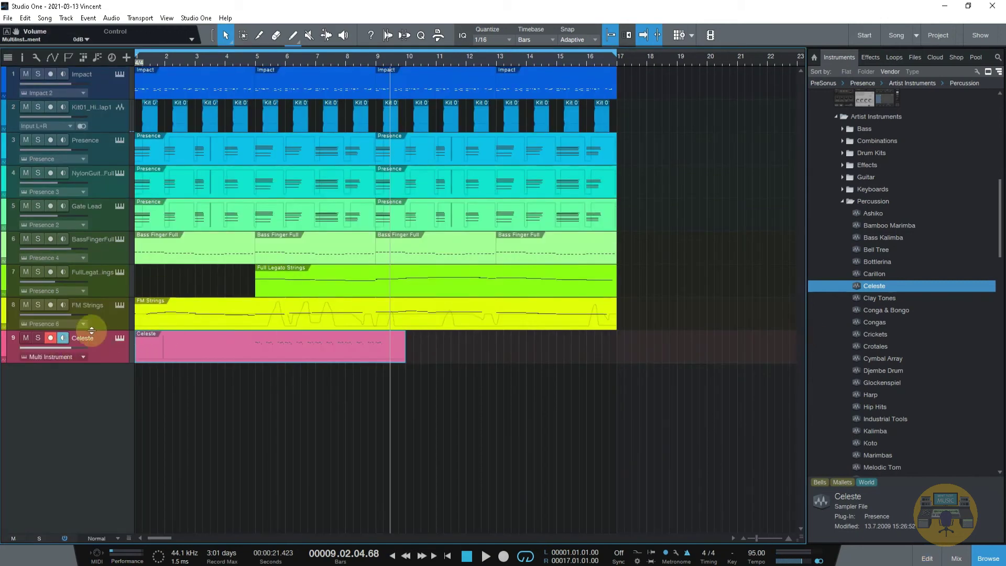
Play the song from about bar 4 and trim the start of the Celeste part to bar 5.
key(space)
click(241, 55)
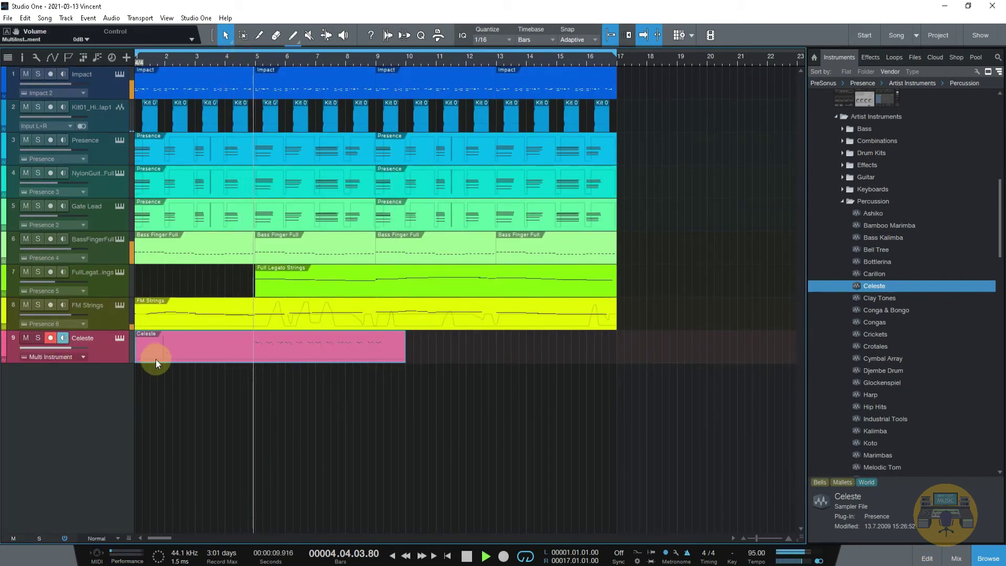
drag(138, 356, 257, 355)
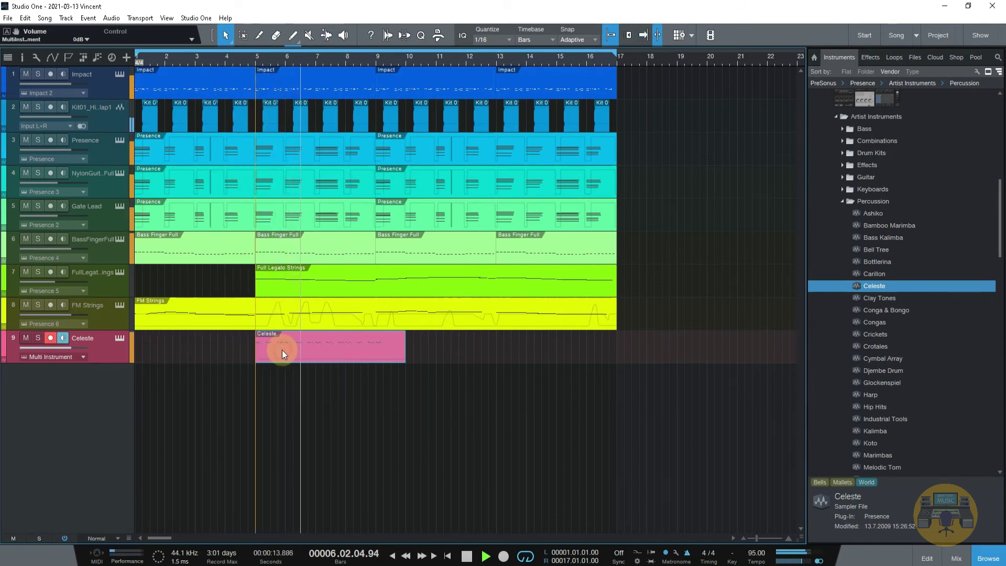
Shorten the Celeste part to end at bar 9 and remove the duplicate made of it.
key(d)
click(282, 350)
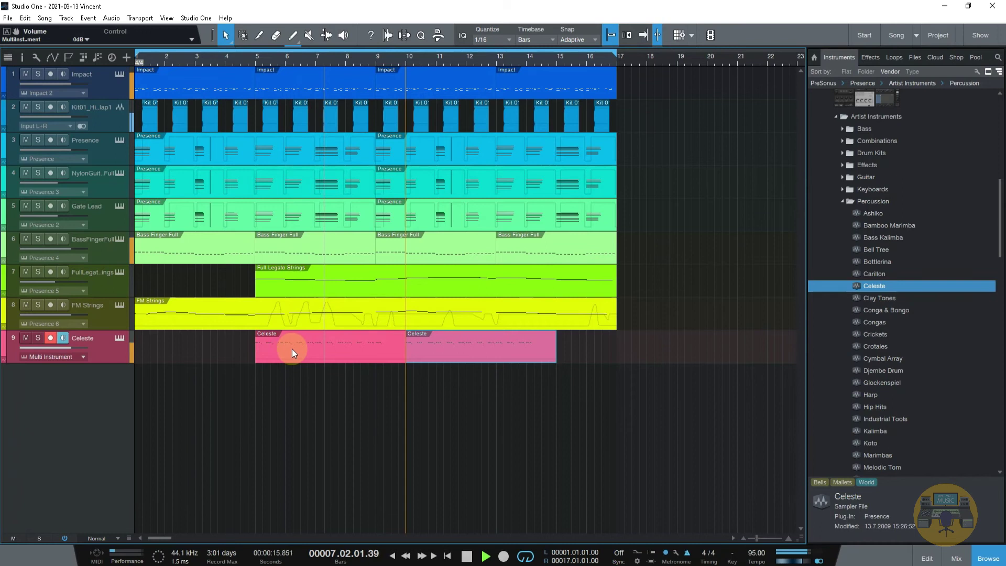
mouse_move(405, 348)
mouse_down()
mouse_move(376, 347)
mouse_move(411, 351)
mouse_move(394, 351)
mouse_up()
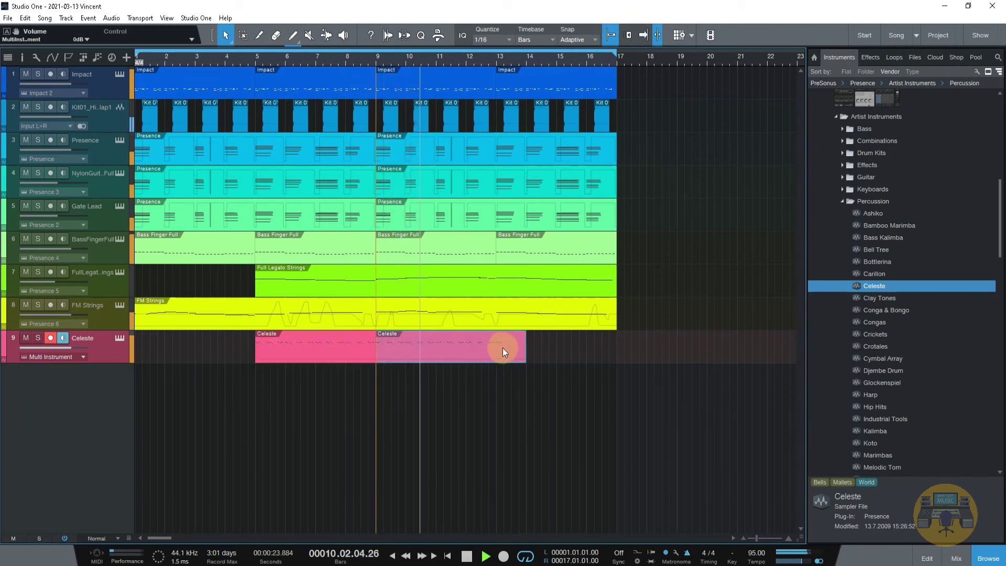
key(Delete)
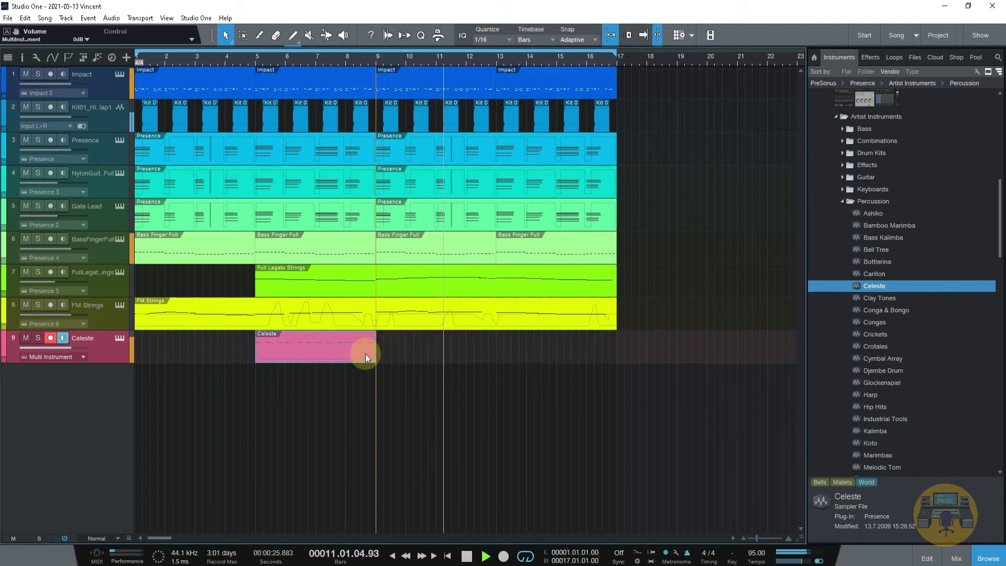
Repeat the Celeste part from bar 9 through to bar 17 and set the track's volume to -8.5 dB during playback.
key(d)
key(d)
key(d)
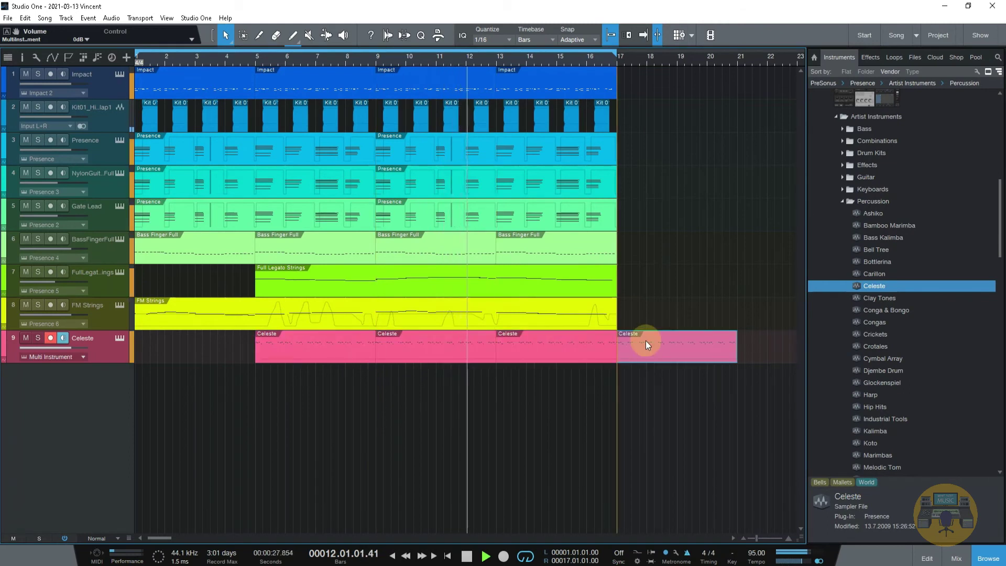
key(ctrl+z)
drag(71, 348, 57, 347)
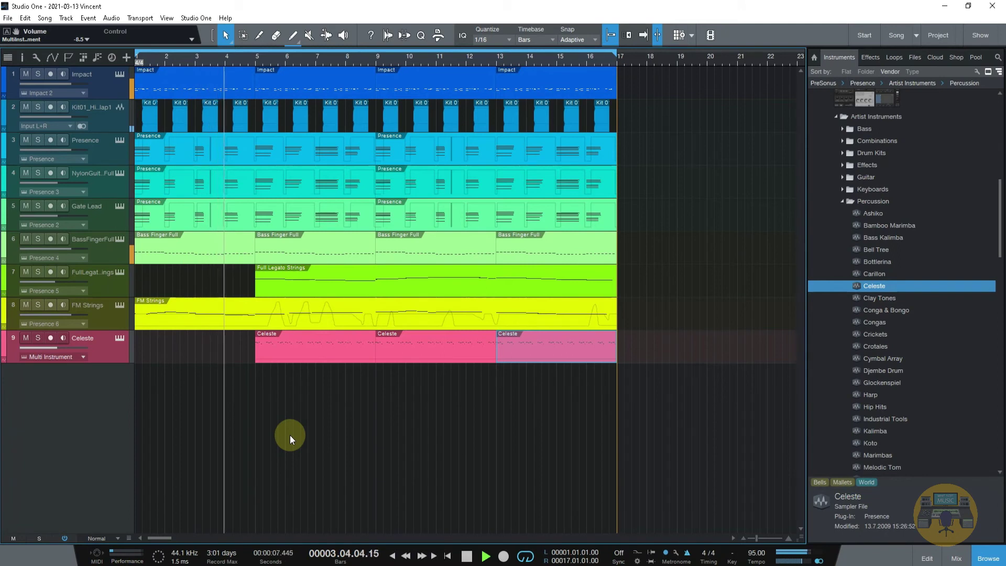
key(space)
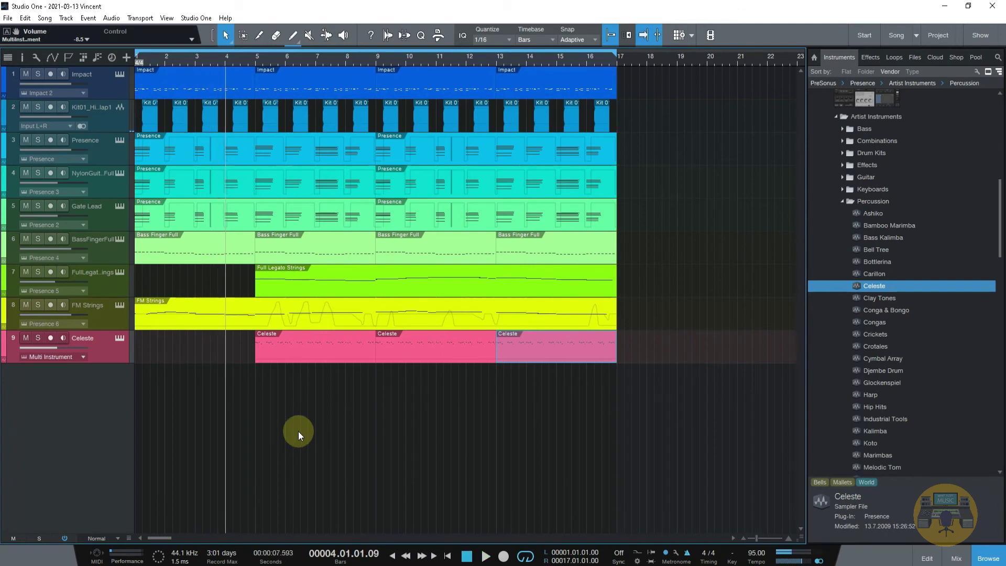
During playback, collapse the Percussion, Artist Instruments and PSO Classic Orchestra folders and extend the loop range to bar 37.
key(space)
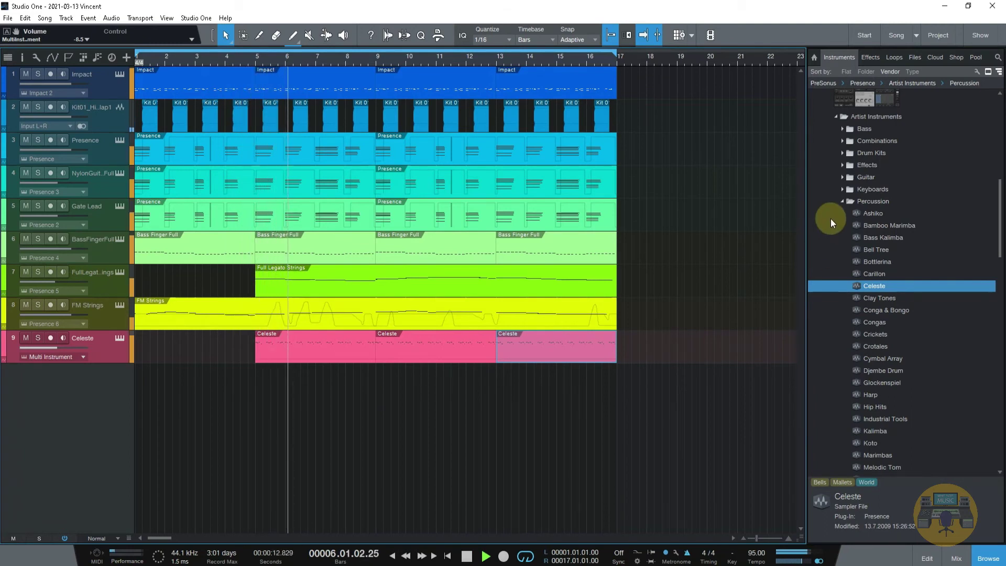
click(842, 202)
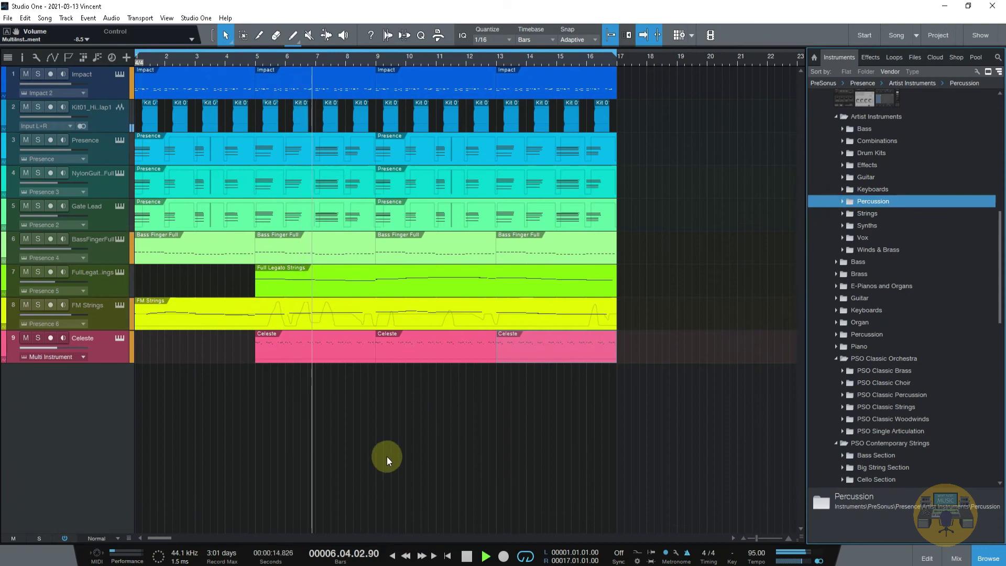
click(836, 120)
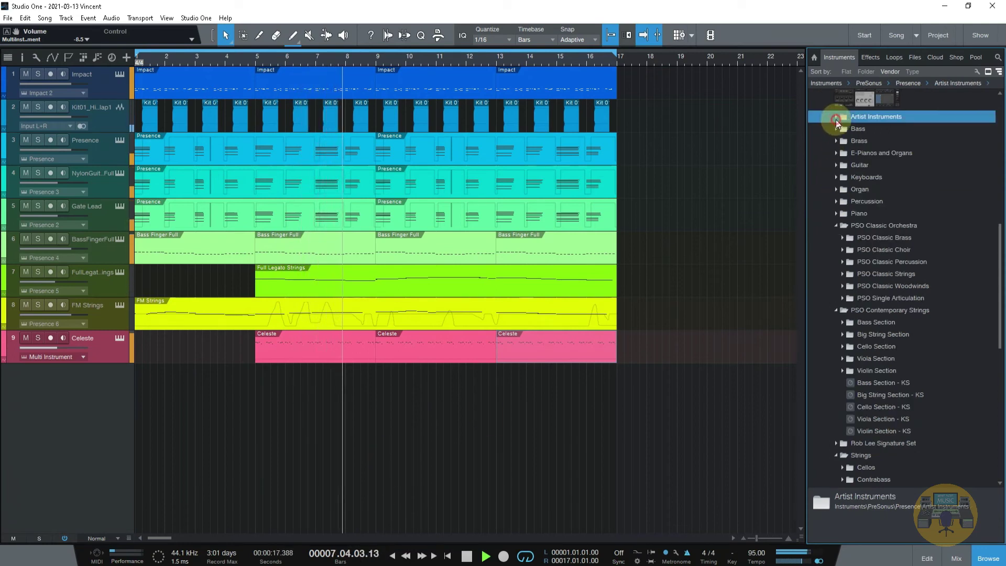
click(837, 226)
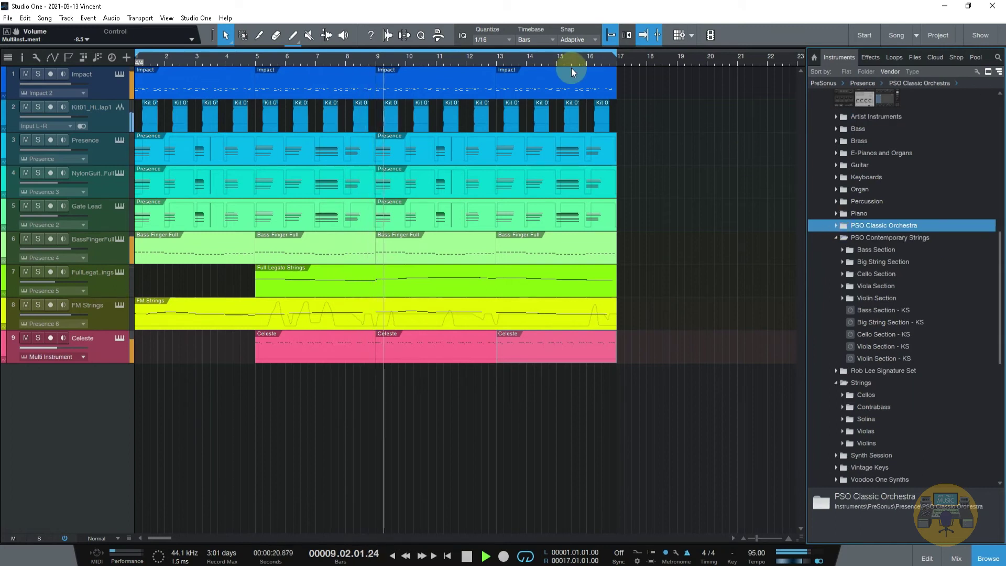
scroll(564, 57, down, 5)
drag(260, 53, 417, 53)
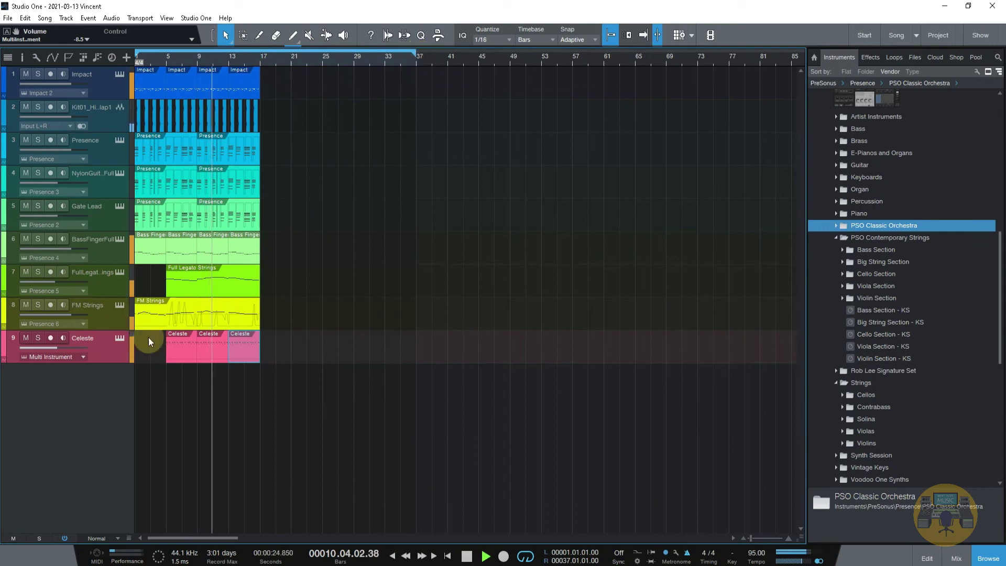
Collapse the PSO Contemporary Strings and Strings folders and add a track with the Studio Grand preset from Presence Studio Grand.
click(838, 237)
click(836, 261)
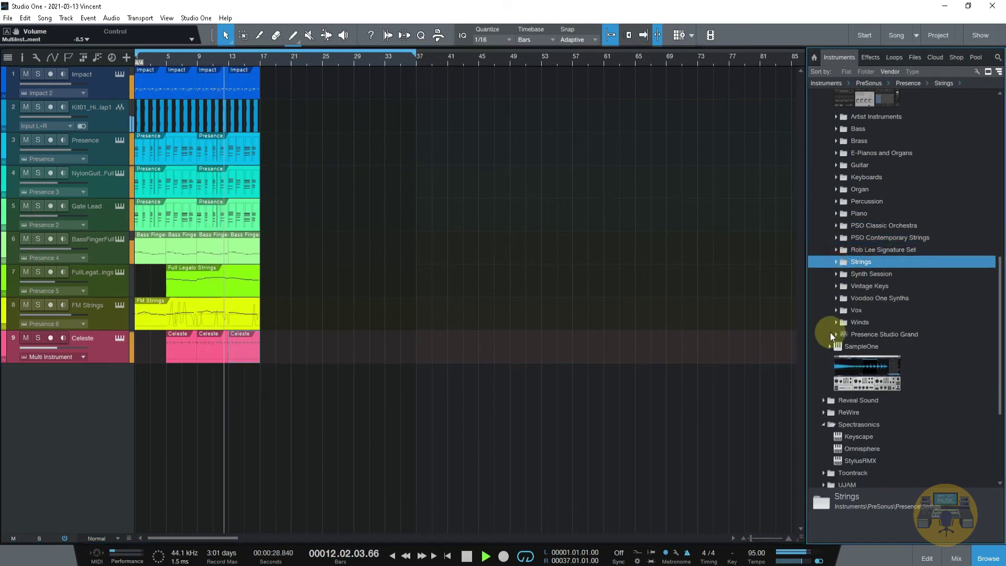
click(837, 334)
drag(868, 349, 372, 387)
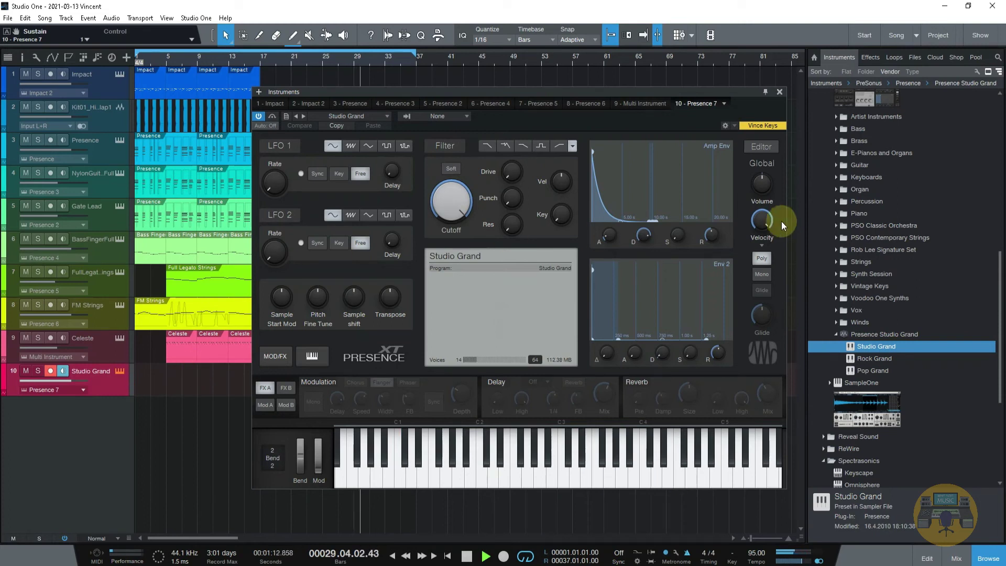
click(780, 91)
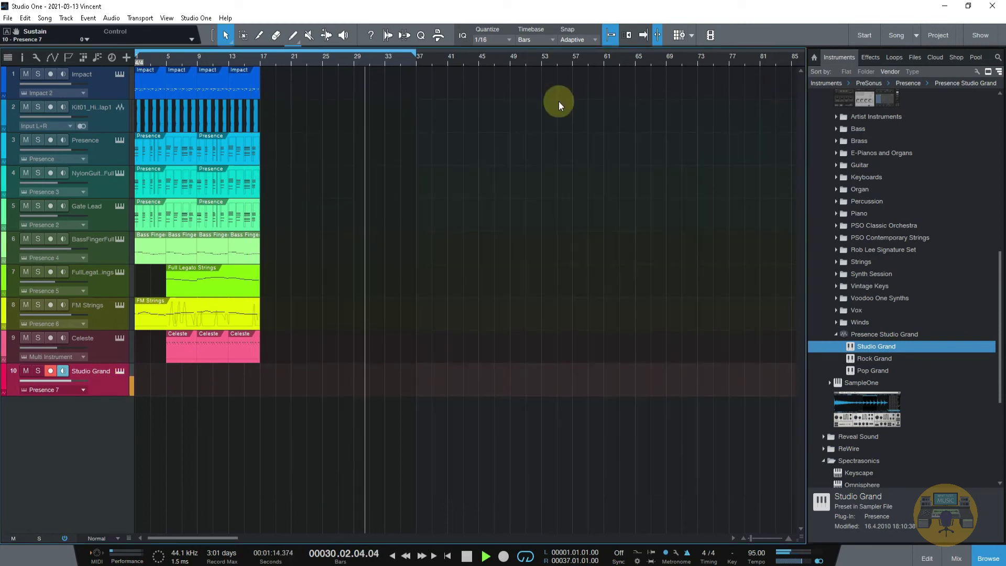
click(225, 59)
click(503, 555)
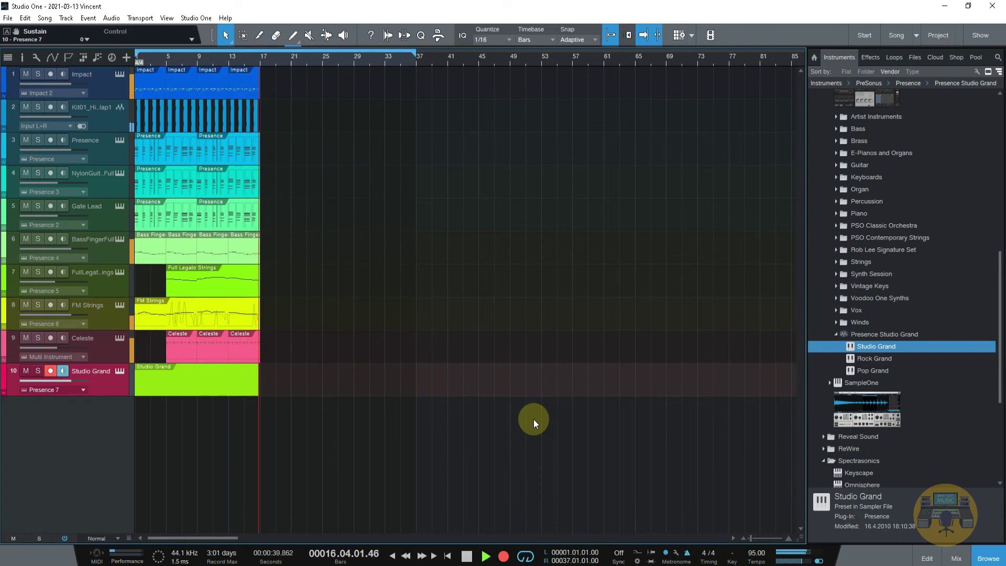
key(space)
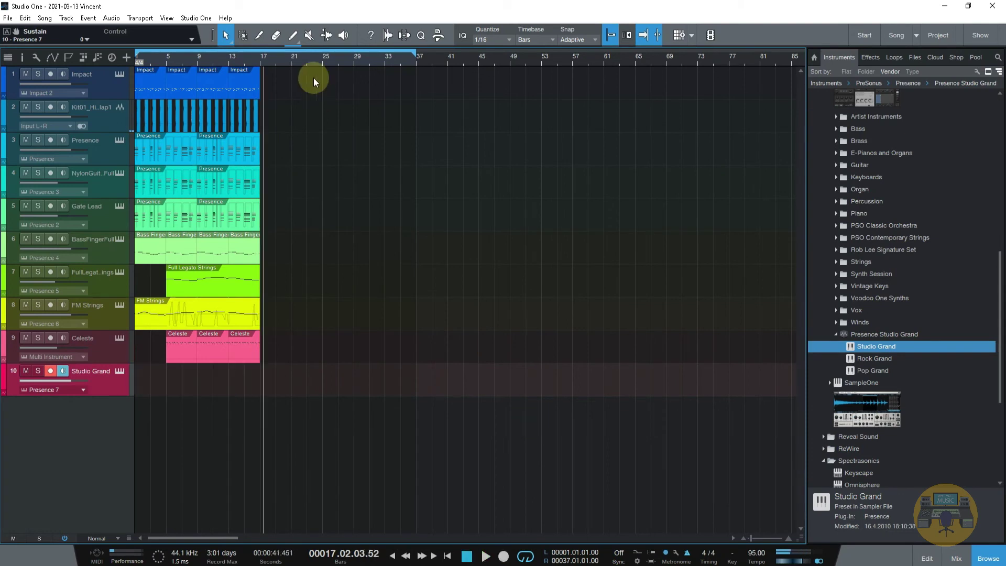
Record a piano part on the Studio Grand track from about bar 16 to about bar 27.
click(253, 60)
key(space)
click(505, 553)
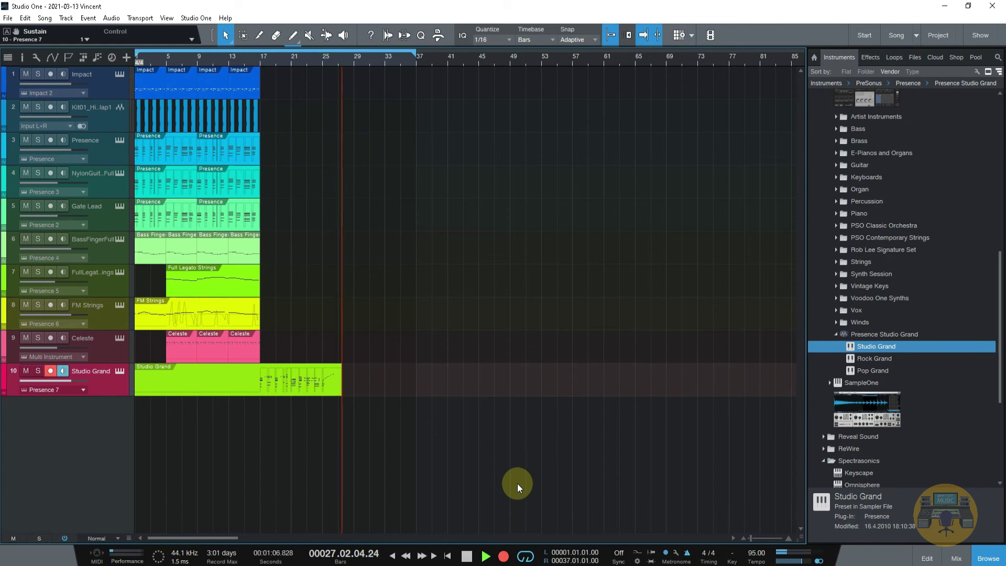
key(space)
Open the Studio Grand part in the note editor and quantize the chord at bar 17 to 1/16.
drag(265, 60, 273, 353)
double_click(278, 375)
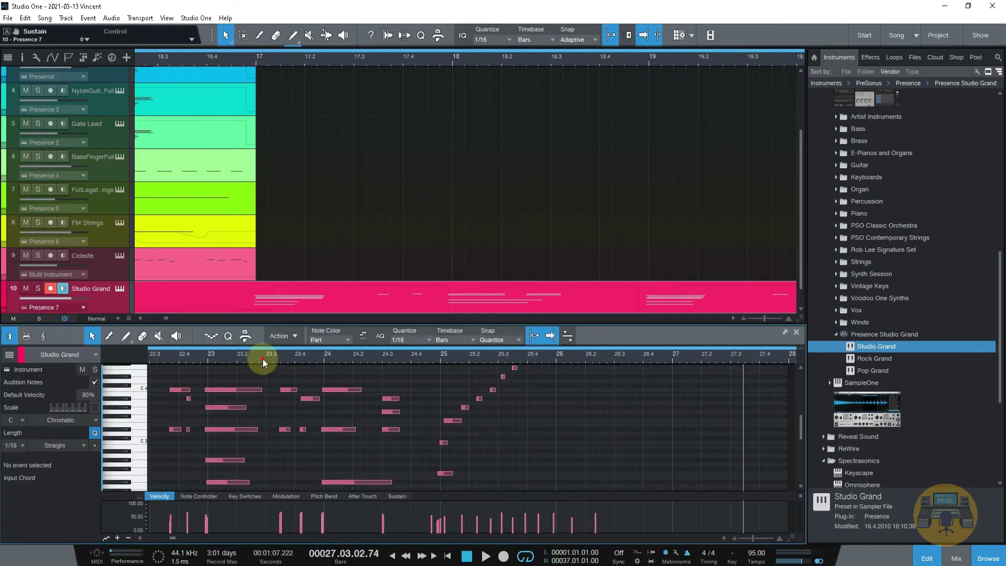
drag(297, 343, 386, 333)
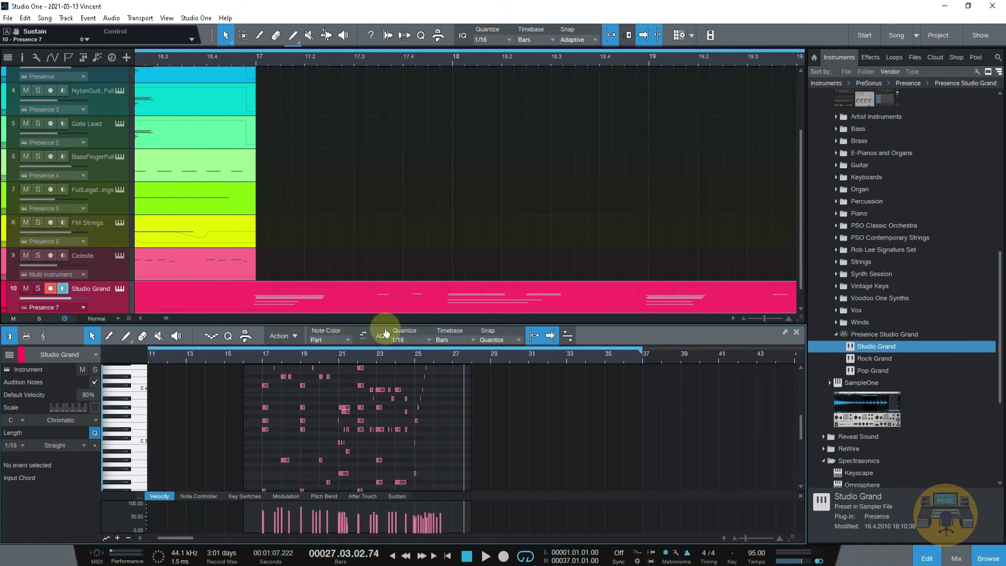
scroll(256, 365, up, 2)
drag(250, 389, 270, 499)
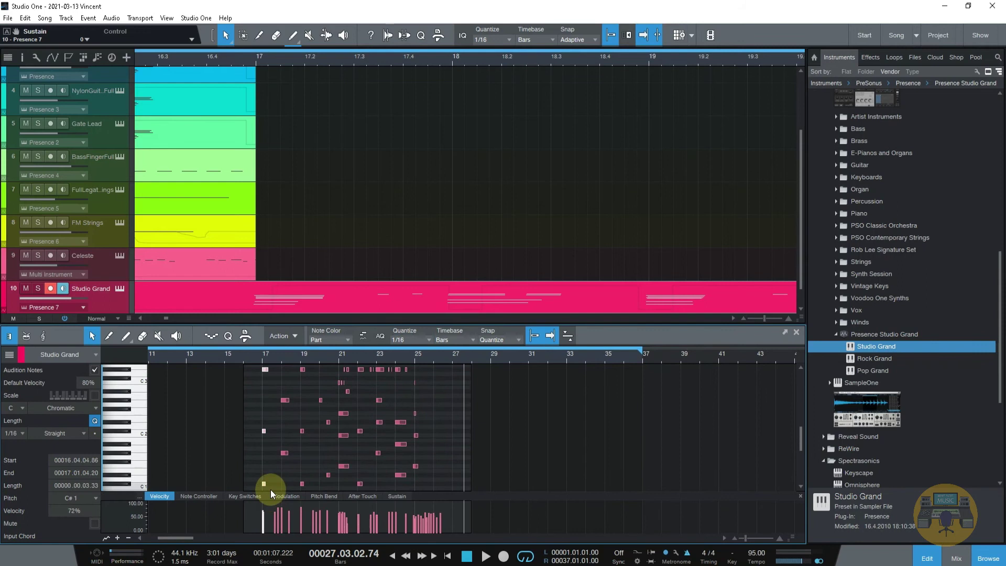
key(q)
Quantize the Studio Grand chords in bar 18 and the chord at bar 19 to 1/16.
drag(268, 358, 285, 386)
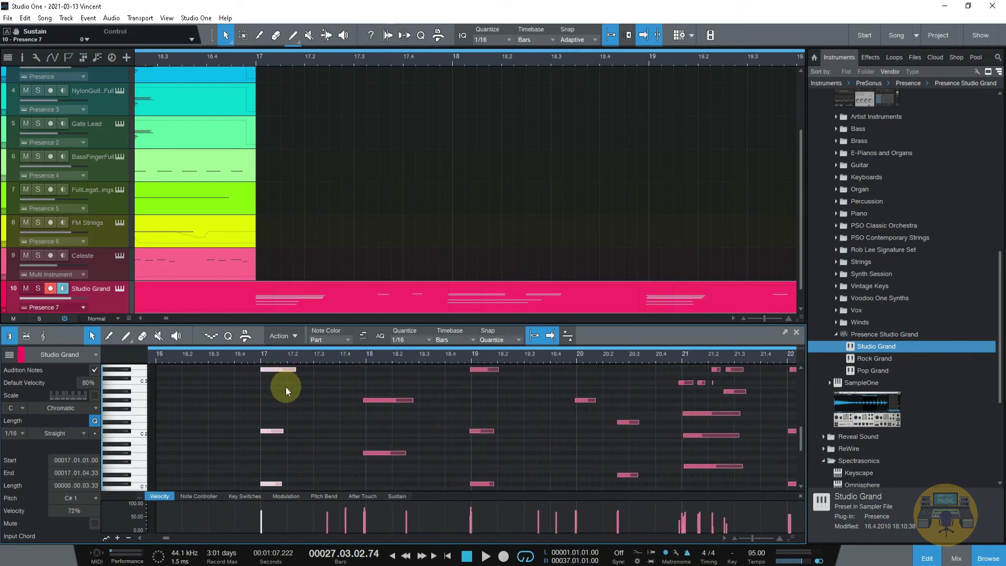
scroll(373, 433, up, 4)
drag(373, 372, 417, 519)
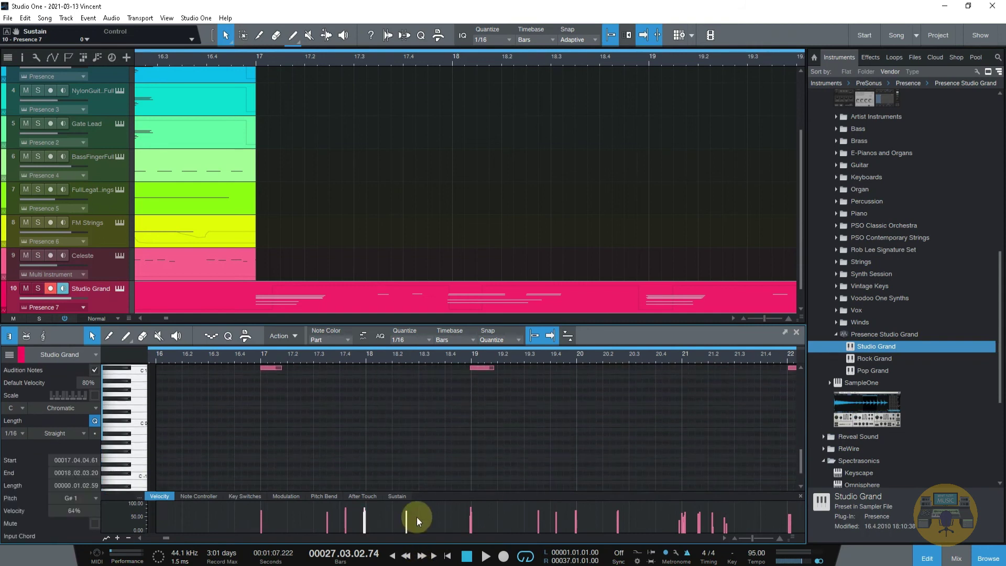
scroll(430, 445, up, 3)
drag(497, 483, 465, 309)
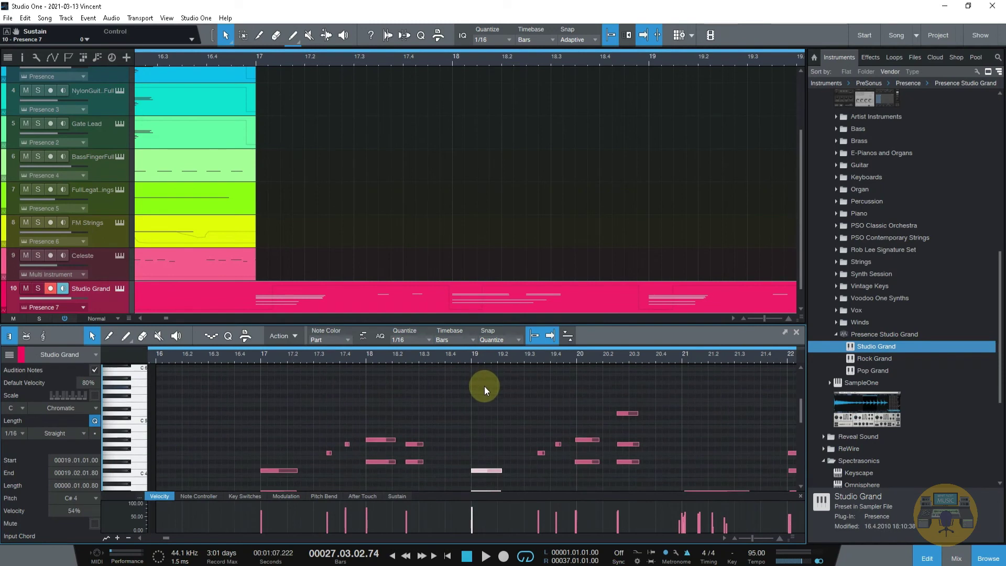
Quantize the Studio Grand chord at the start of bar 20 to 1/16.
scroll(484, 385, down, 3)
scroll(589, 398, up, 1)
drag(589, 369, 572, 523)
scroll(621, 459, up, 5)
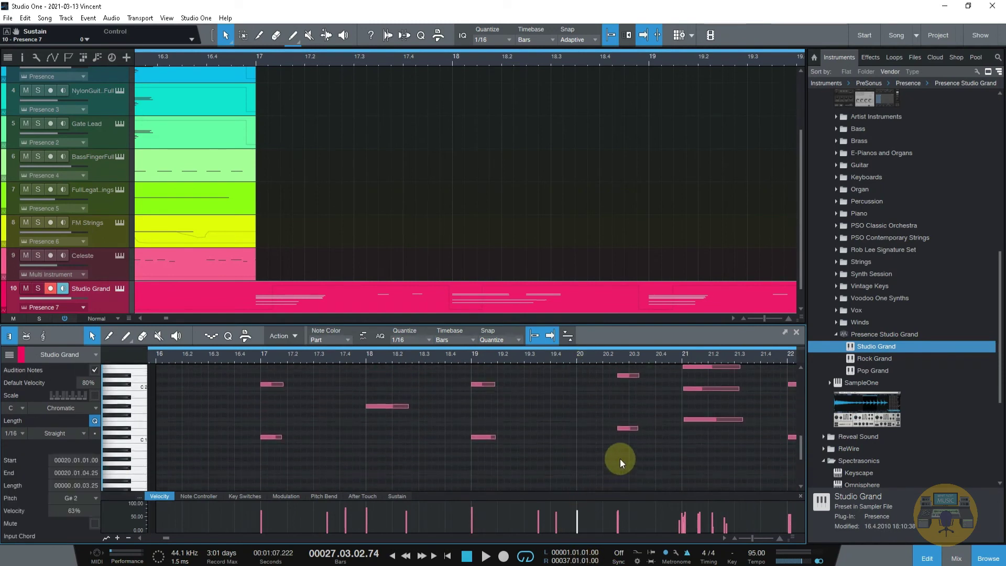
scroll(621, 458, up, 5)
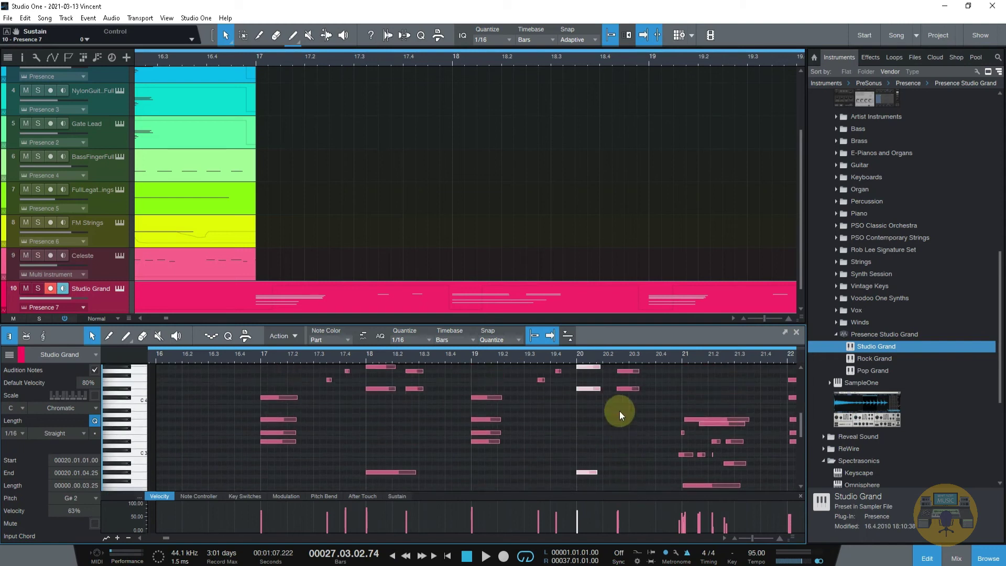
Play the Studio Grand part from bar 17 and quantize the second chord of bar 20 to 20.02.03.
key(space)
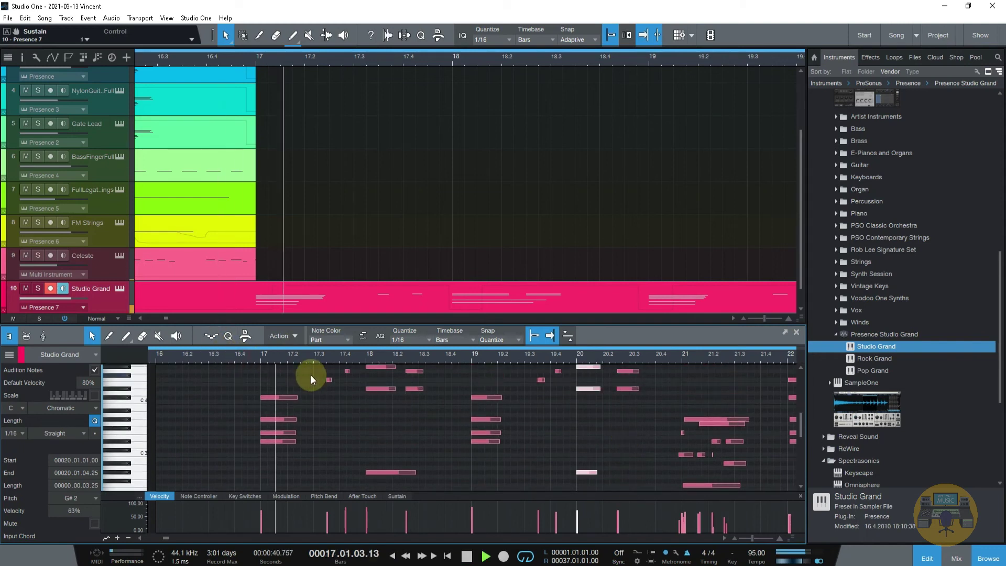
drag(168, 537, 171, 537)
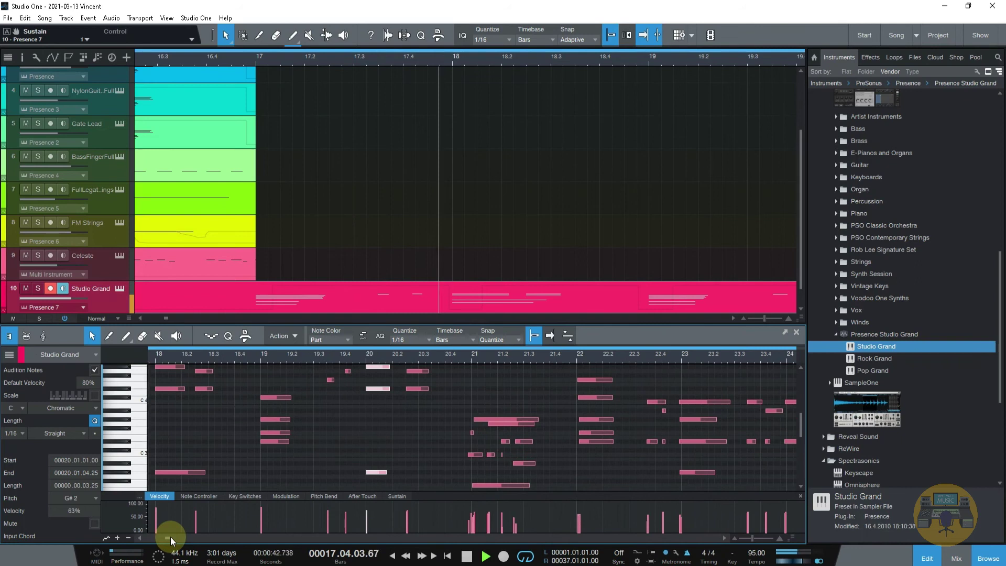
scroll(347, 455, up, 2)
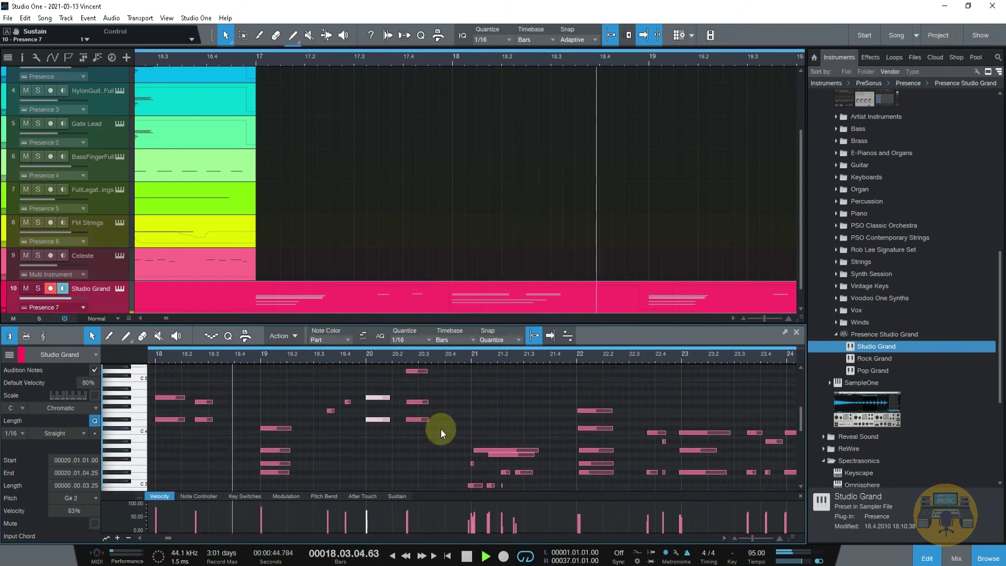
scroll(461, 430, up, 1)
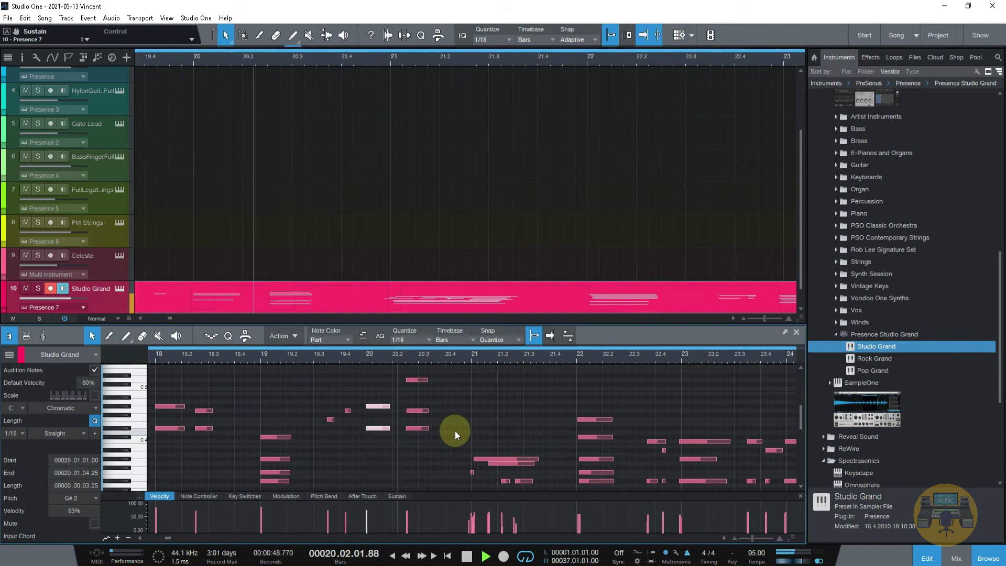
key(space)
drag(410, 371, 417, 565)
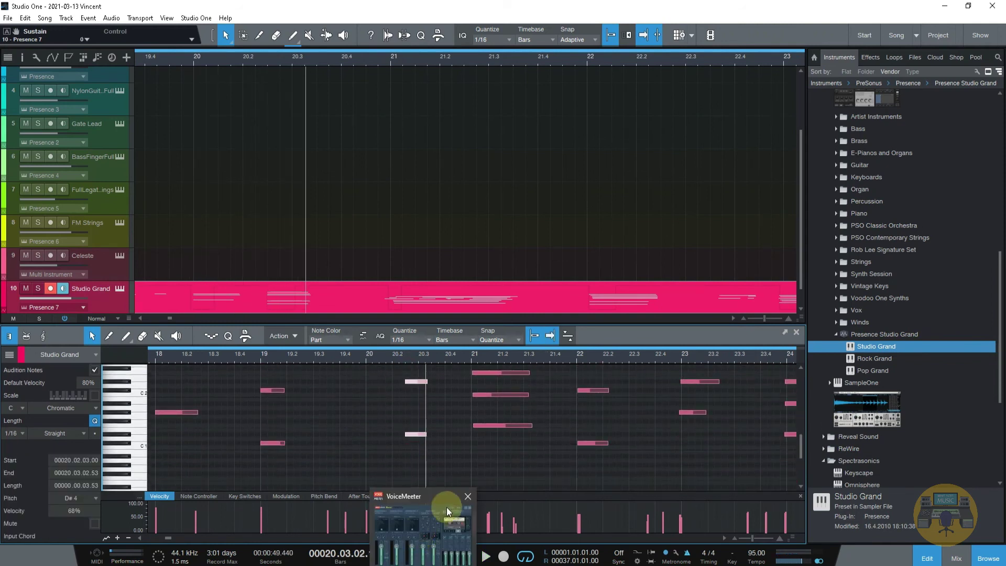
key(q)
scroll(448, 457, up, 2)
scroll(448, 457, up, 2)
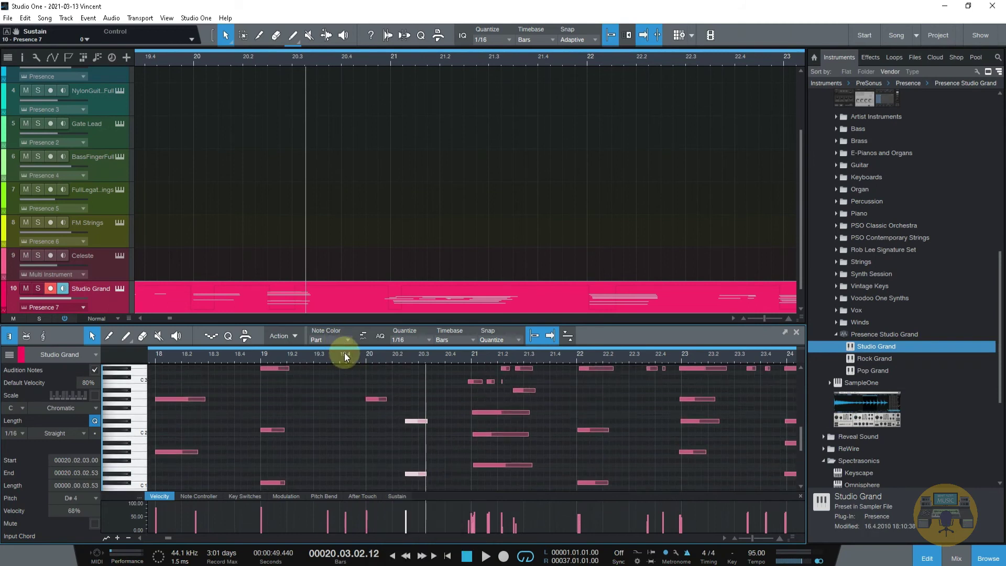
Play the Studio Grand part from late in bar 19 and quantize the chords at bars 22 and 23 to 1/16.
click(345, 357)
key(space)
scroll(531, 410, up, 4)
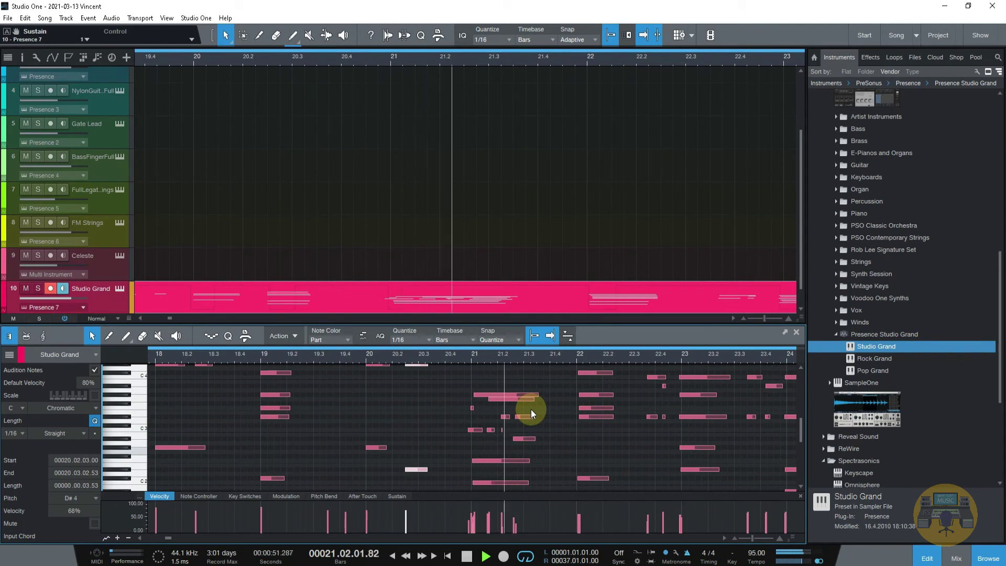
drag(537, 358, 486, 350)
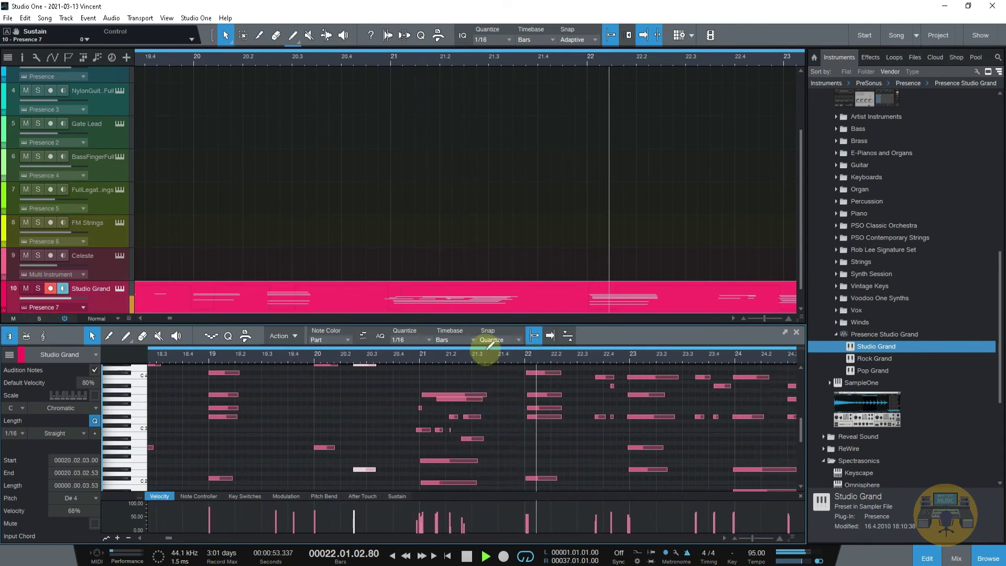
key(space)
scroll(540, 369, down, 1)
click(539, 368)
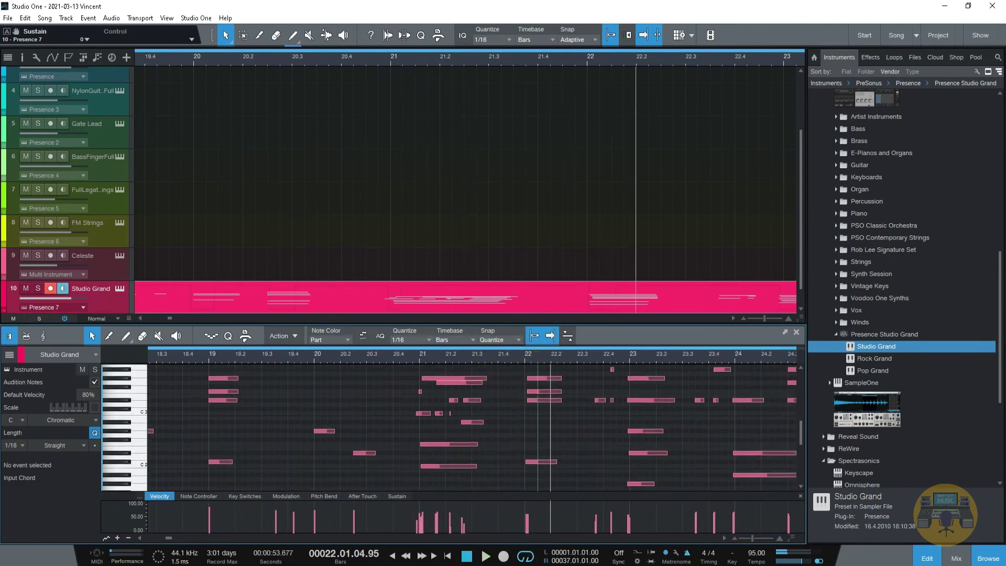
drag(538, 369, 525, 491)
scroll(541, 472, up, 3)
drag(649, 477, 633, 361)
key(q)
Play from just before bar 22 and align the pair of notes at the end of its third beat to 22.03.04.
click(524, 360)
key(space)
scroll(618, 430, down, 1)
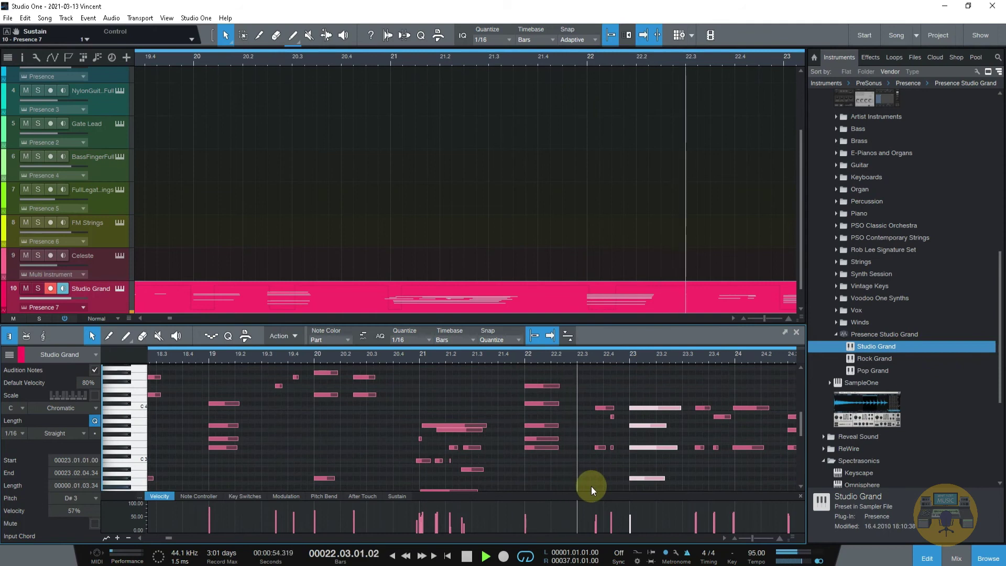
drag(585, 371, 608, 461)
key(space)
drag(602, 407, 597, 403)
Play the start of bar 22 again and align the two short notes in its fourth beat to 22.04.02.
click(522, 359)
key(space)
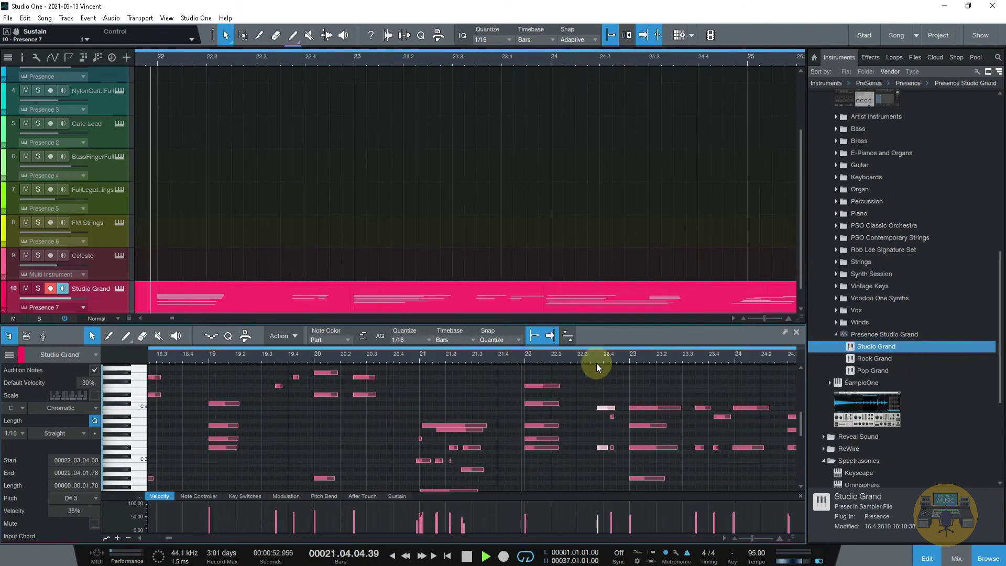
drag(618, 354, 604, 376)
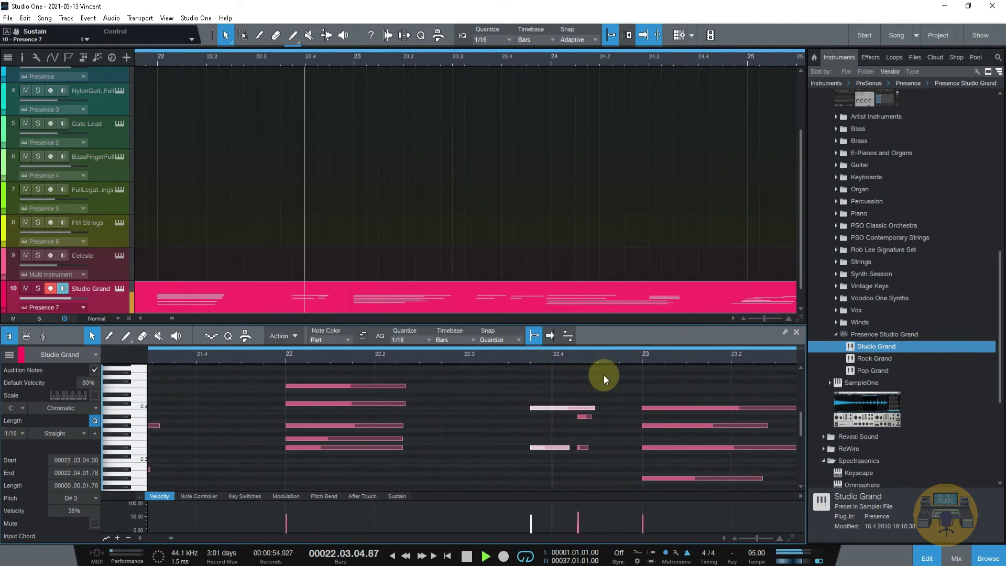
key(space)
drag(598, 462, 580, 420)
click(482, 360)
key(space)
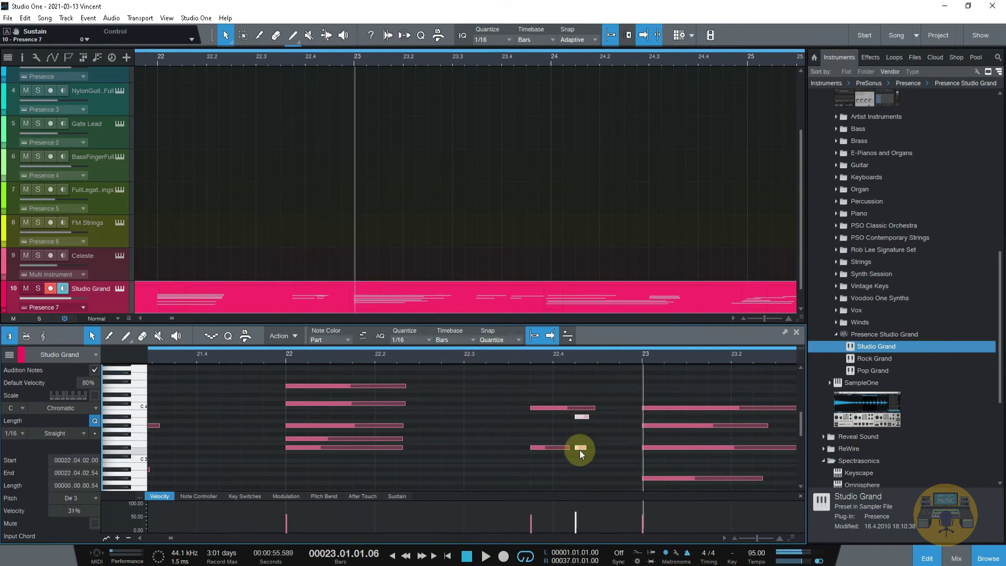
Move the two short notes in the fourth beat of bar 22 to 22.04.03 and play them back.
drag(580, 447, 603, 448)
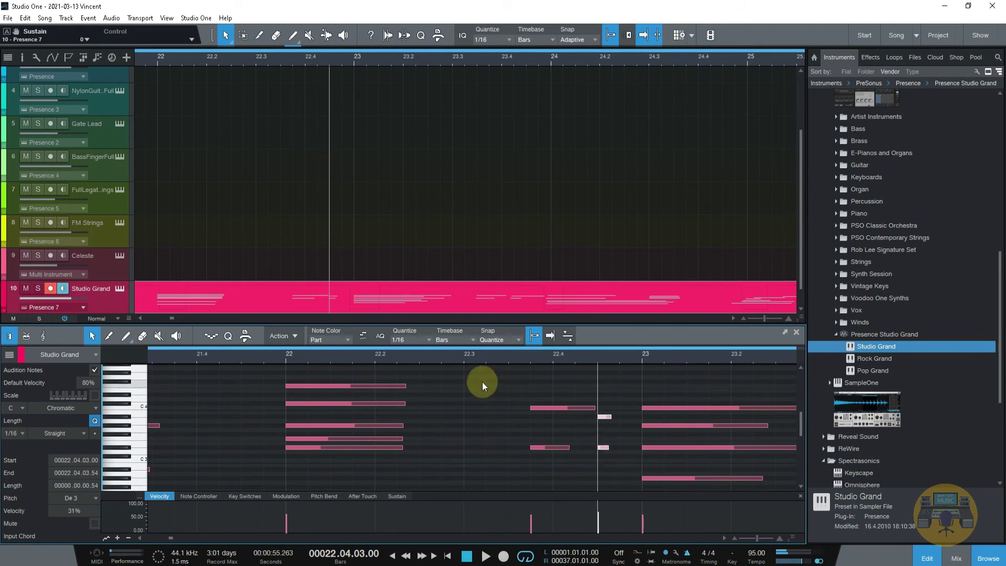
click(470, 358)
key(space)
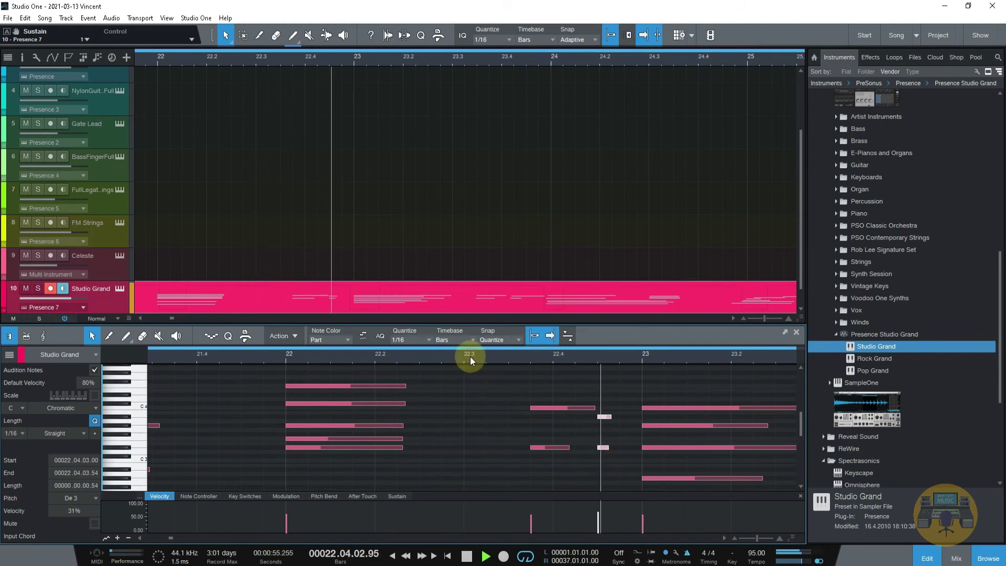
key(space)
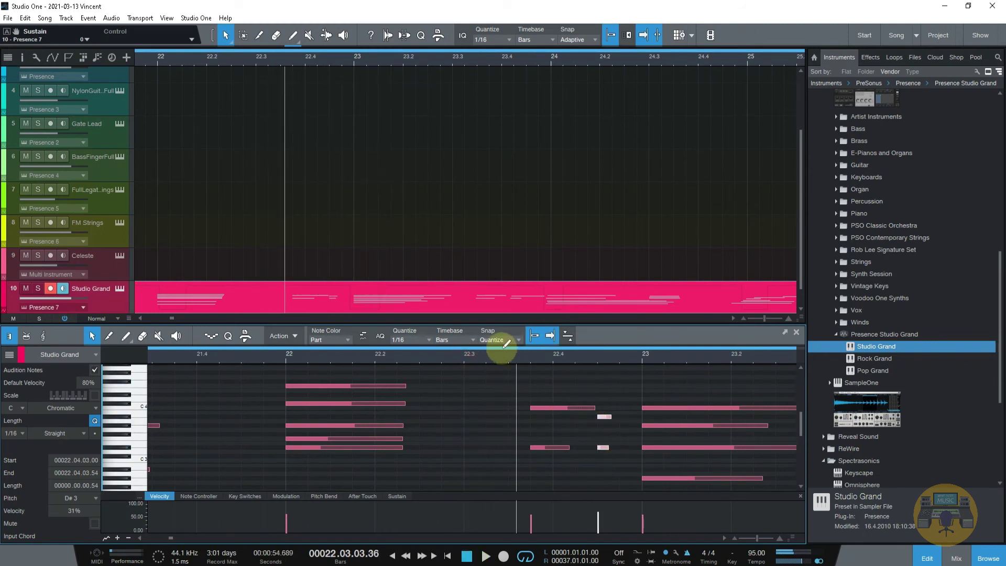
Move the two short notes in the fourth beat of bar 22 to 22.04.02.25 on a 1/64 grid and play them back.
click(429, 340)
click(559, 349)
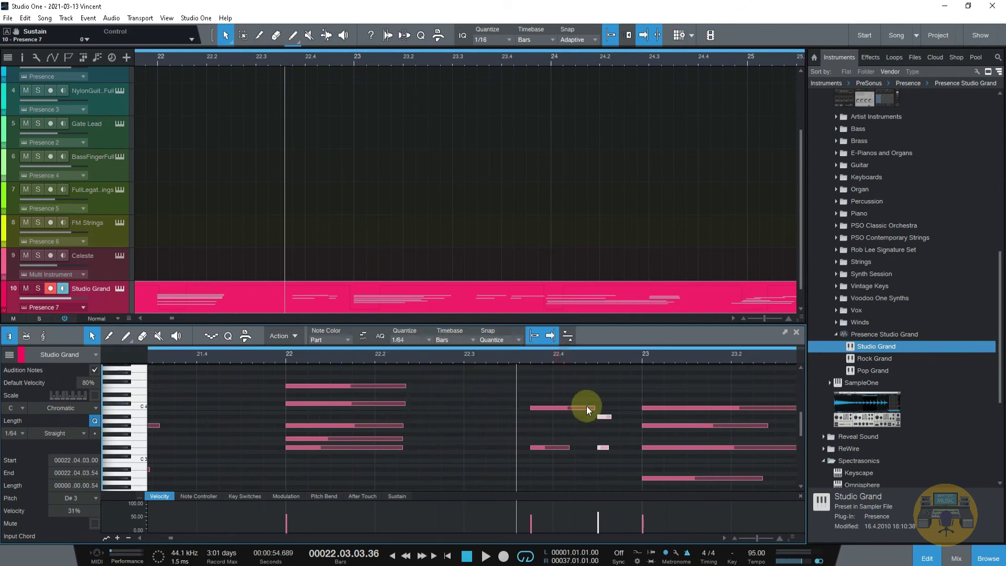
drag(603, 417, 586, 417)
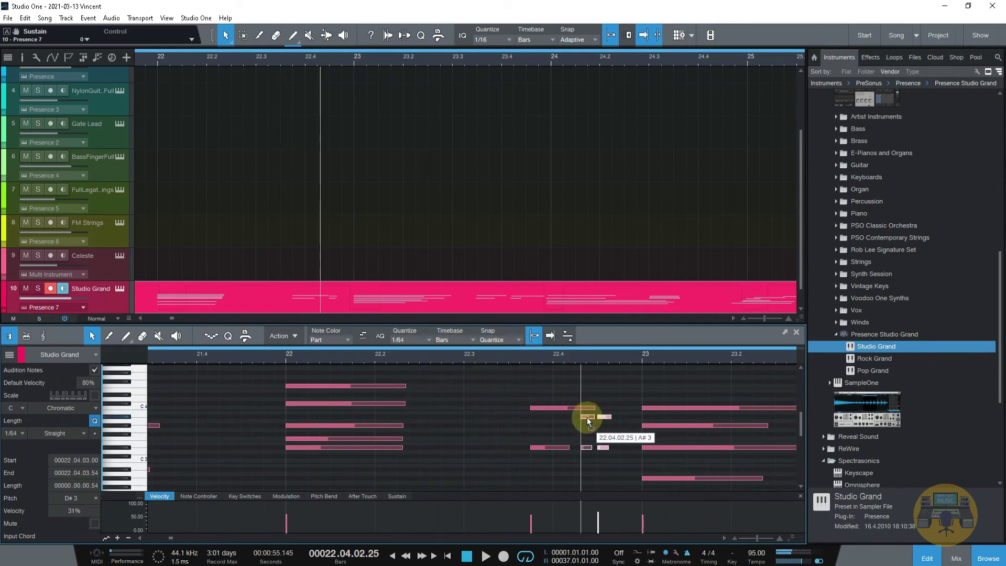
click(463, 356)
key(space)
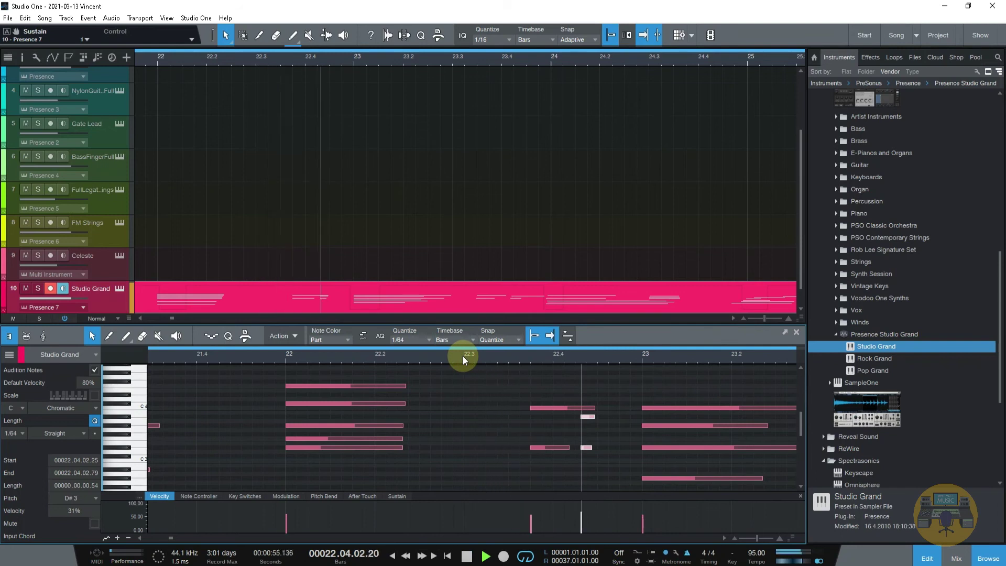
drag(464, 356, 443, 333)
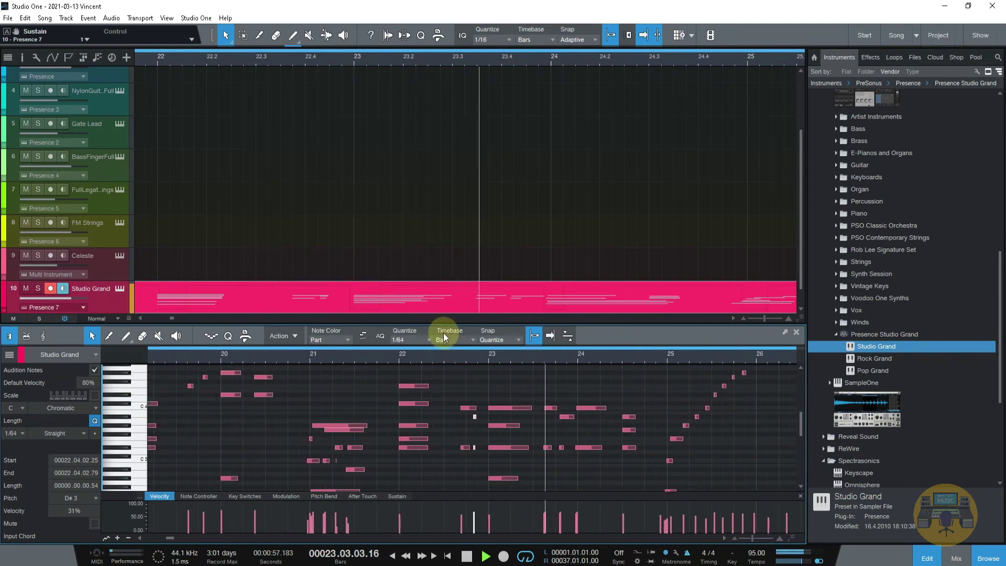
Return the quantize value to 1/16 and quantize the chord at the start of bar 24.
click(411, 340)
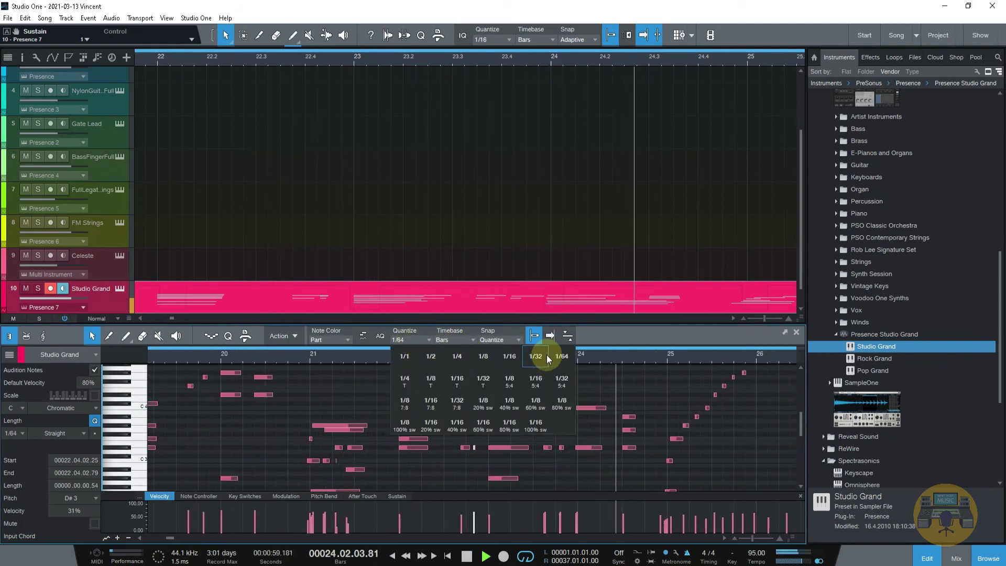
click(512, 354)
scroll(567, 377, down, 1)
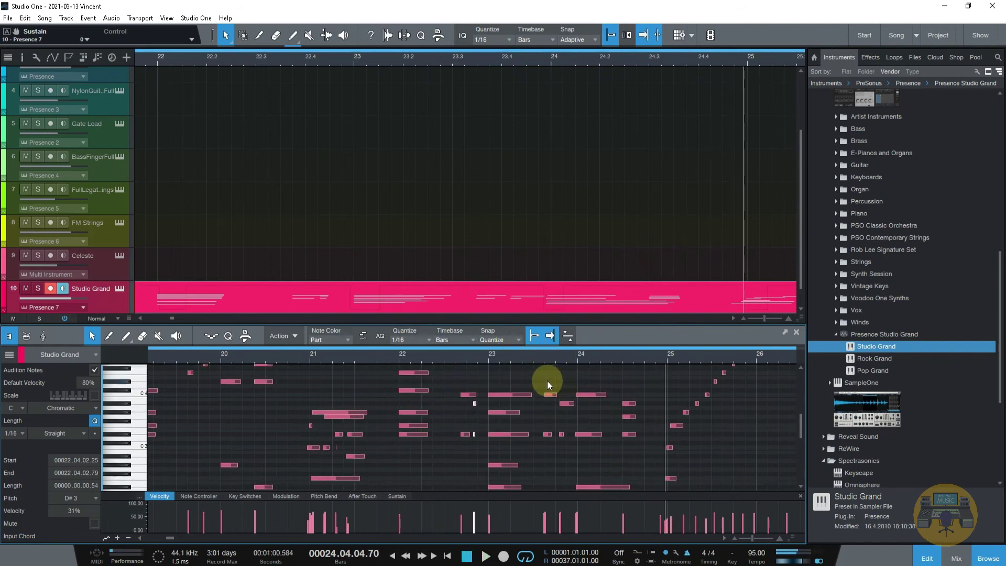
drag(584, 380, 592, 527)
click(593, 533)
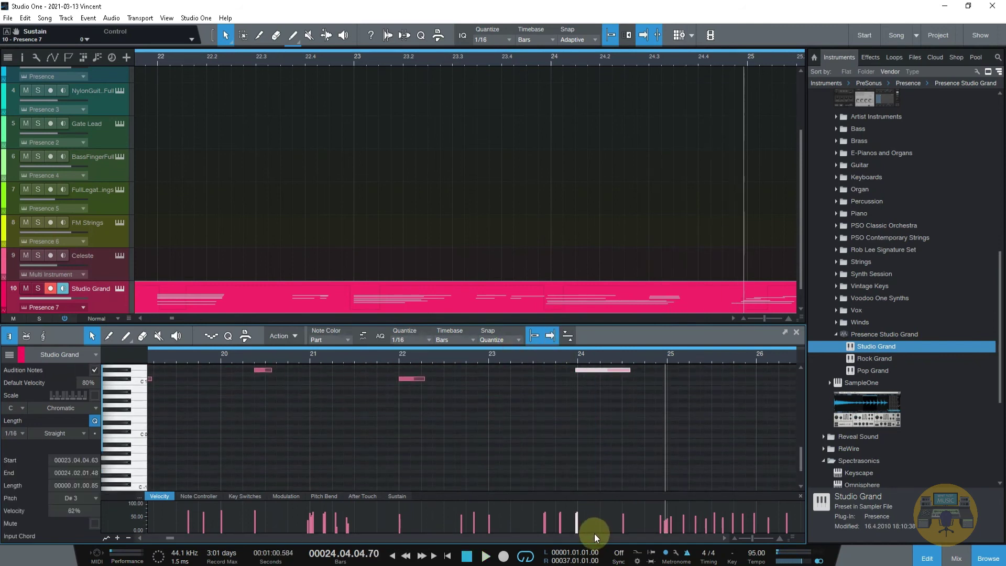
scroll(652, 470, down, 1)
scroll(652, 469, up, 2)
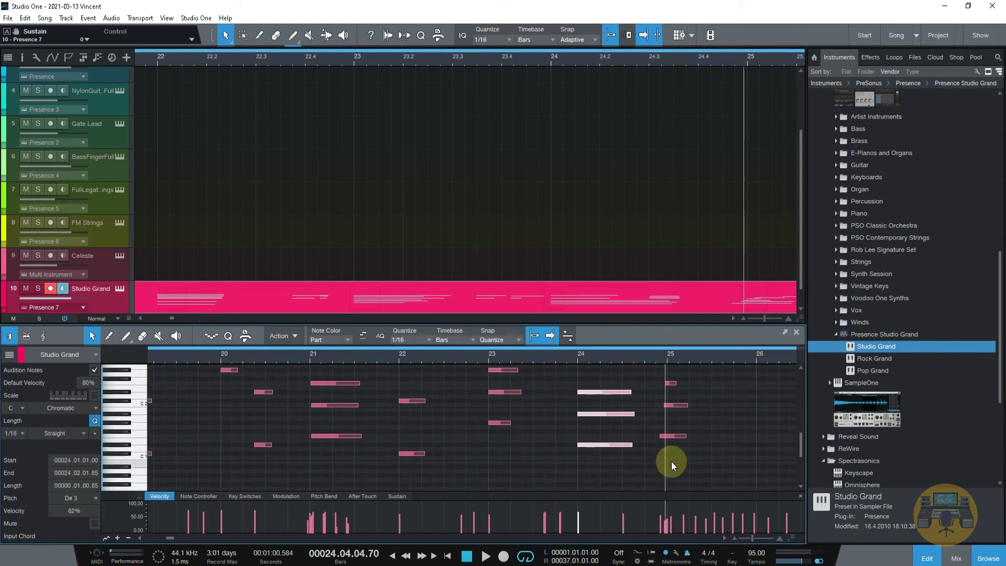
Quantize the lower chord notes around the start of bar 25 to 1/16 and play the passage.
click(662, 360)
scroll(663, 438, up, 2)
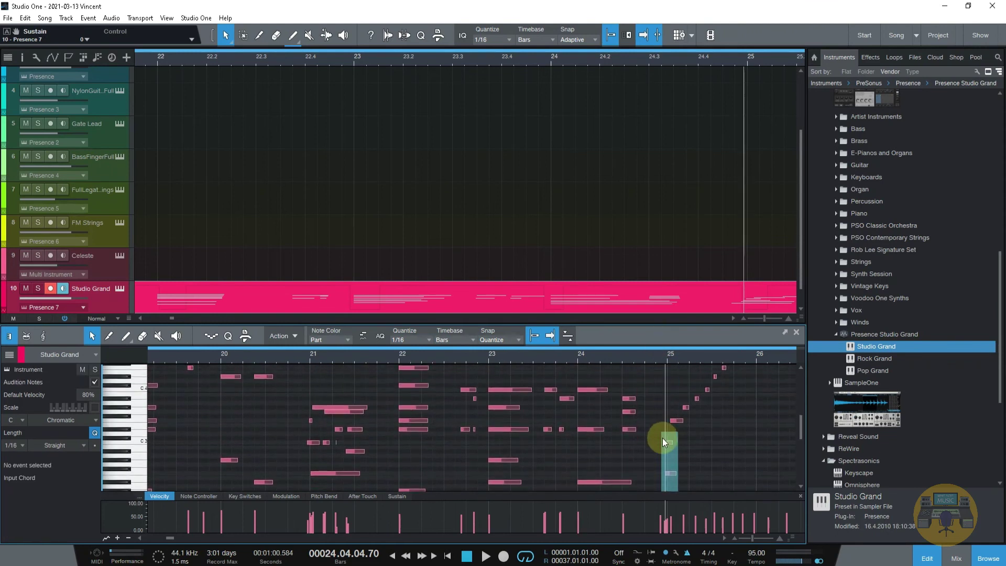
click(664, 443)
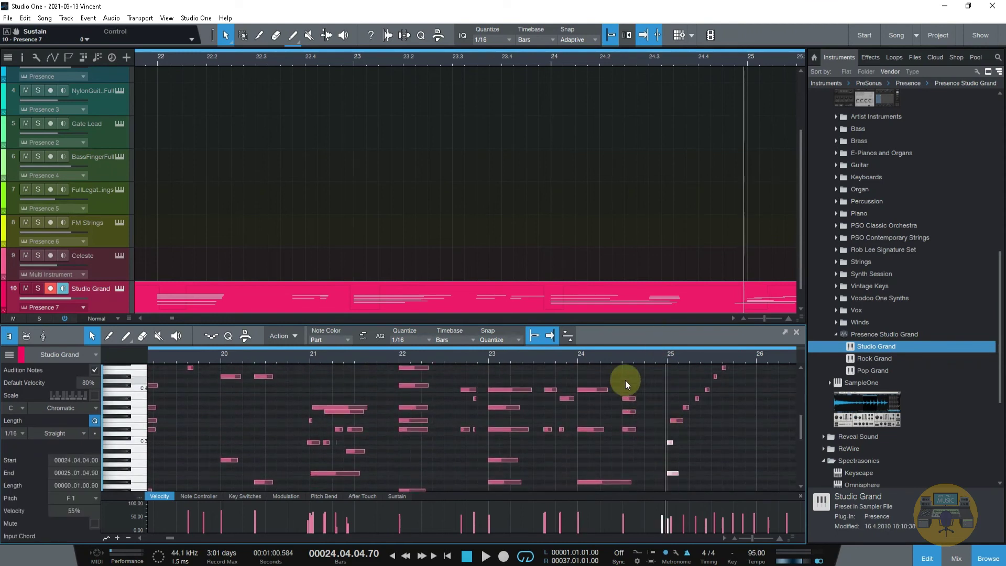
drag(654, 356, 551, 292)
key(space)
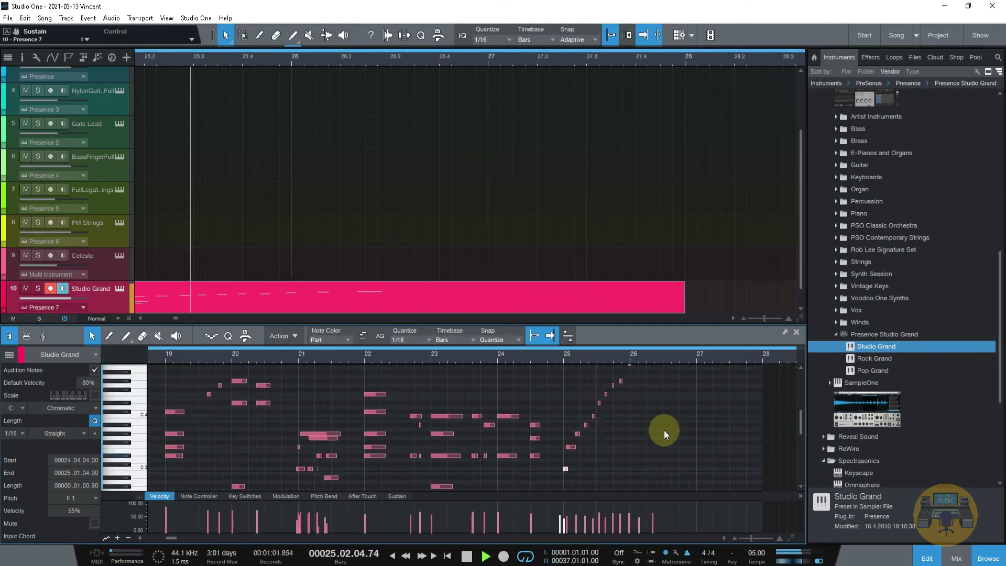
Replay the transition into bar 25 and move the chord's low F 1 note to 25.01.01.
scroll(665, 430, up, 1)
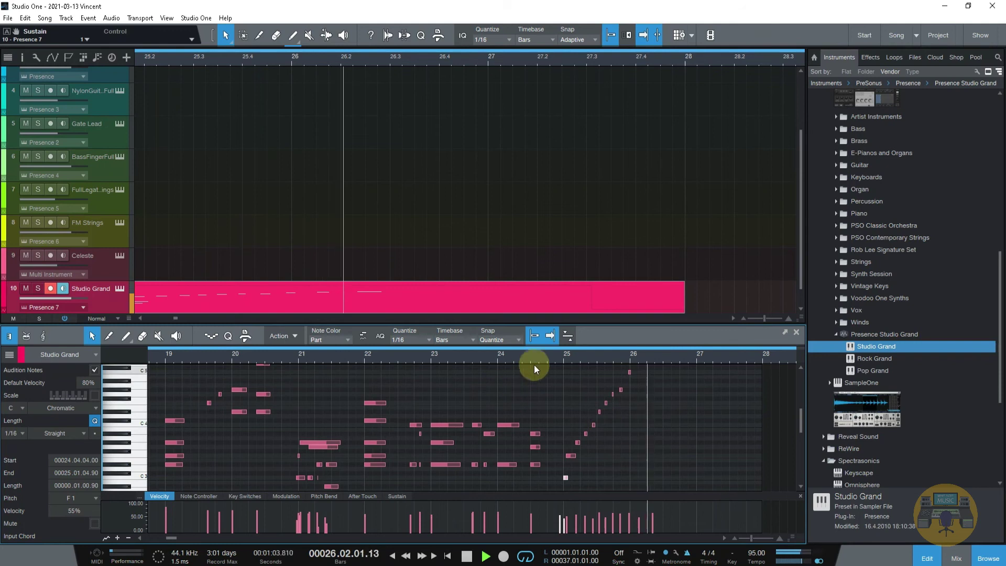
click(545, 355)
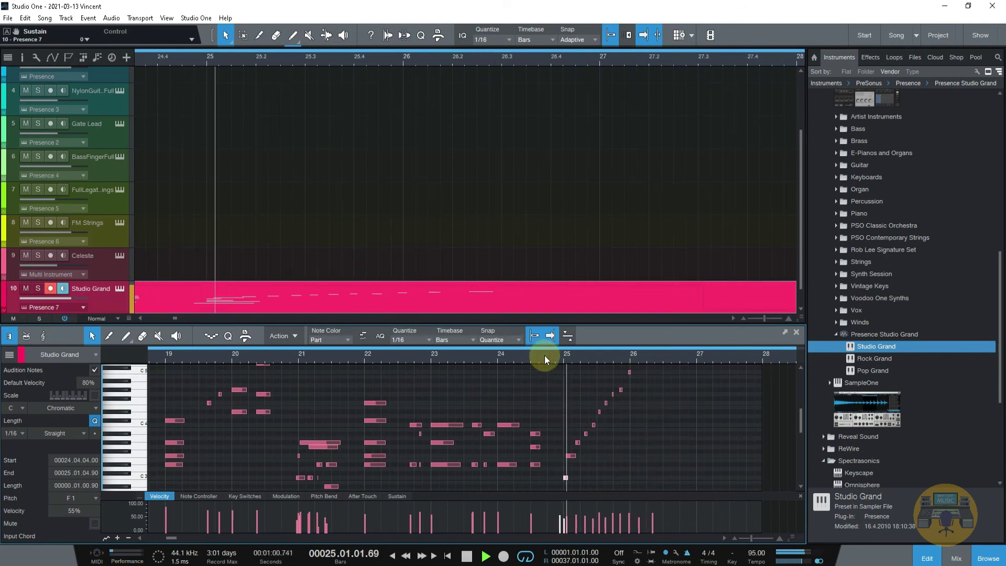
click(533, 356)
scroll(665, 408, down, 6)
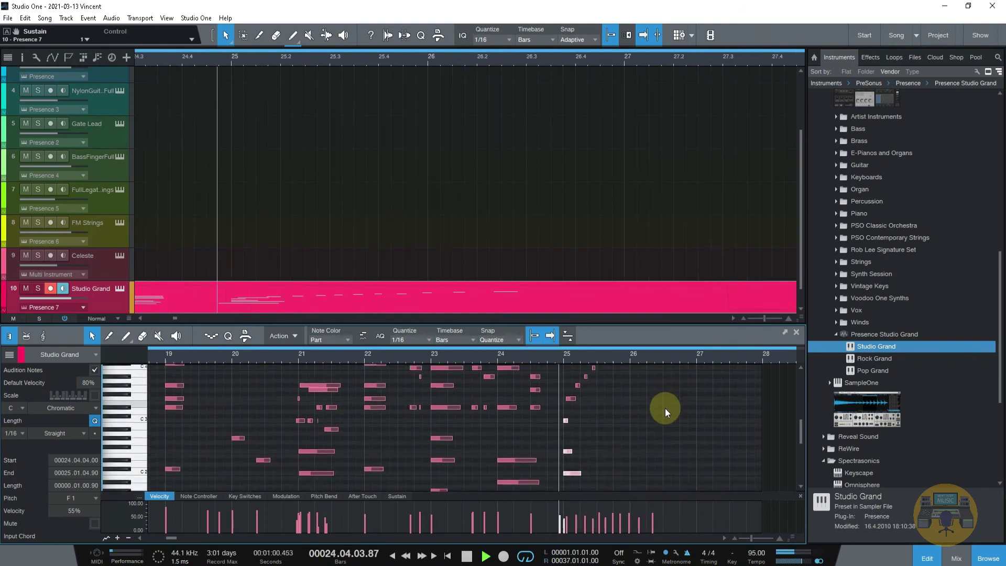
scroll(587, 453, down, 6)
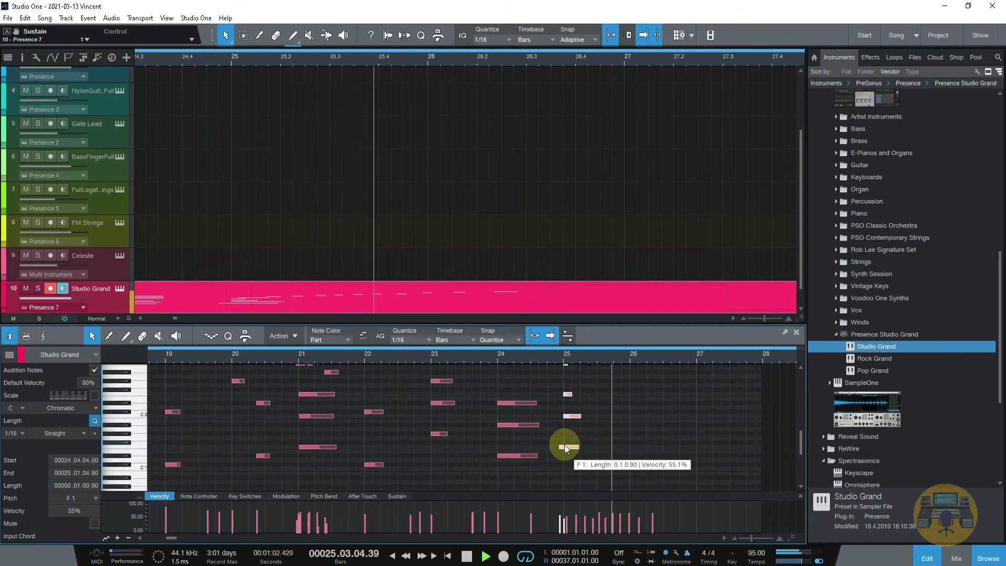
click(567, 457)
drag(565, 447, 570, 447)
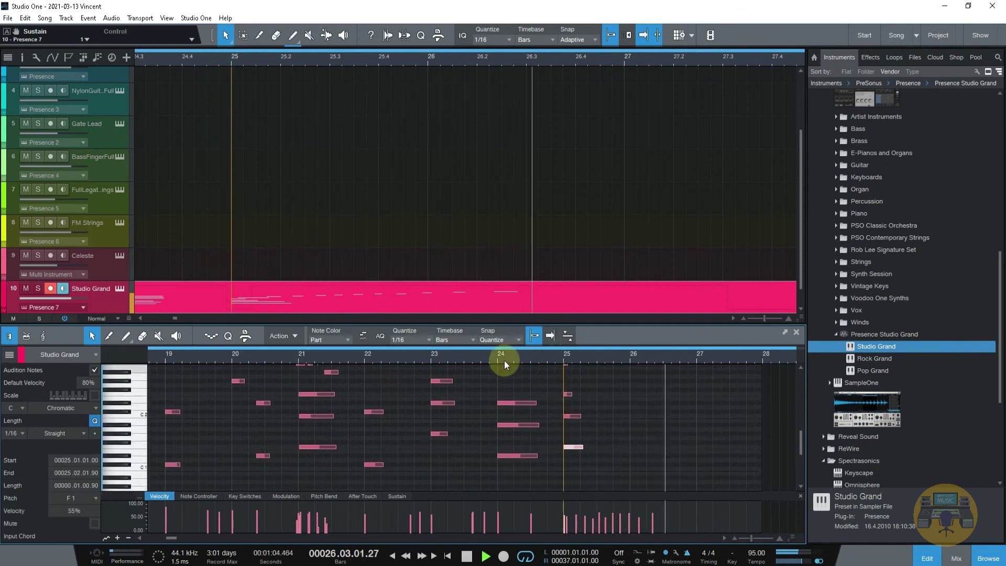
Play the Studio Grand part from the start of bar 24, then close the note editor and show the whole arrangement.
click(495, 356)
scroll(660, 408, up, 6)
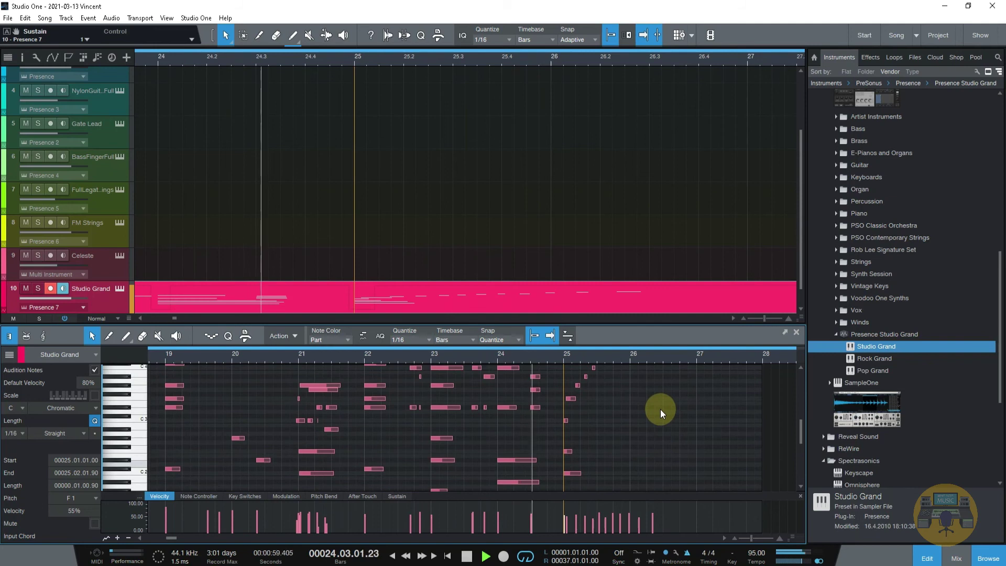
scroll(660, 410, up, 1)
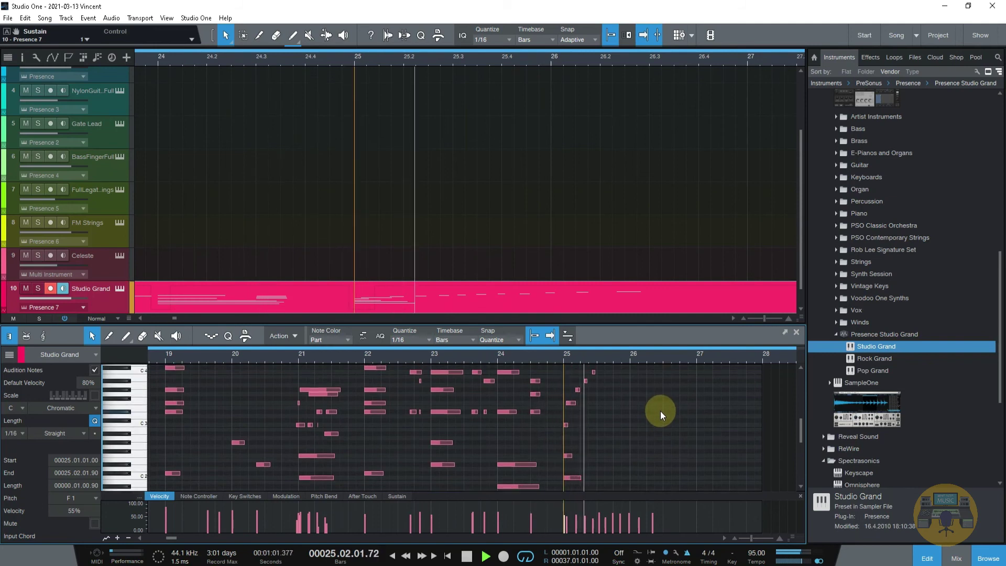
click(797, 332)
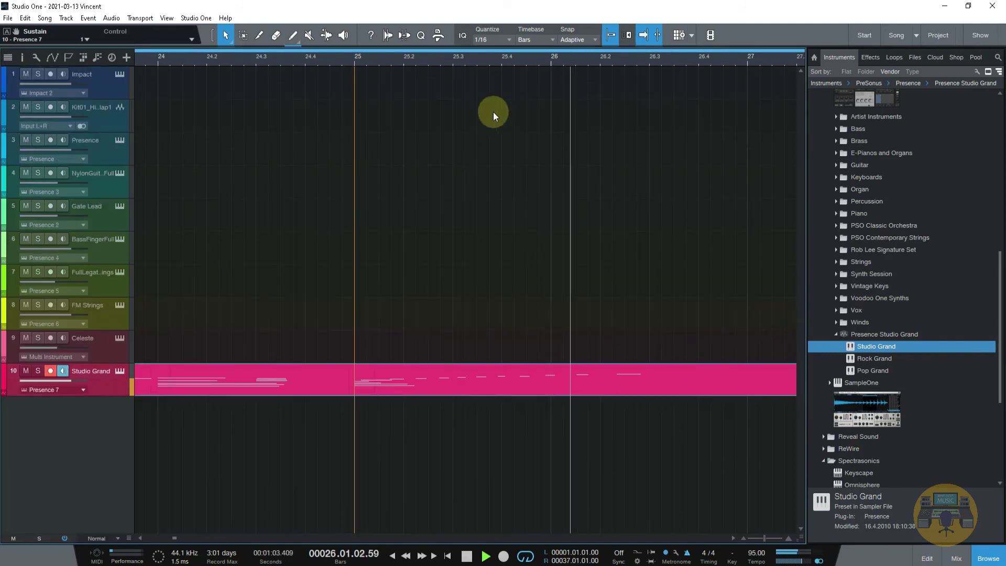
drag(487, 56, 549, 21)
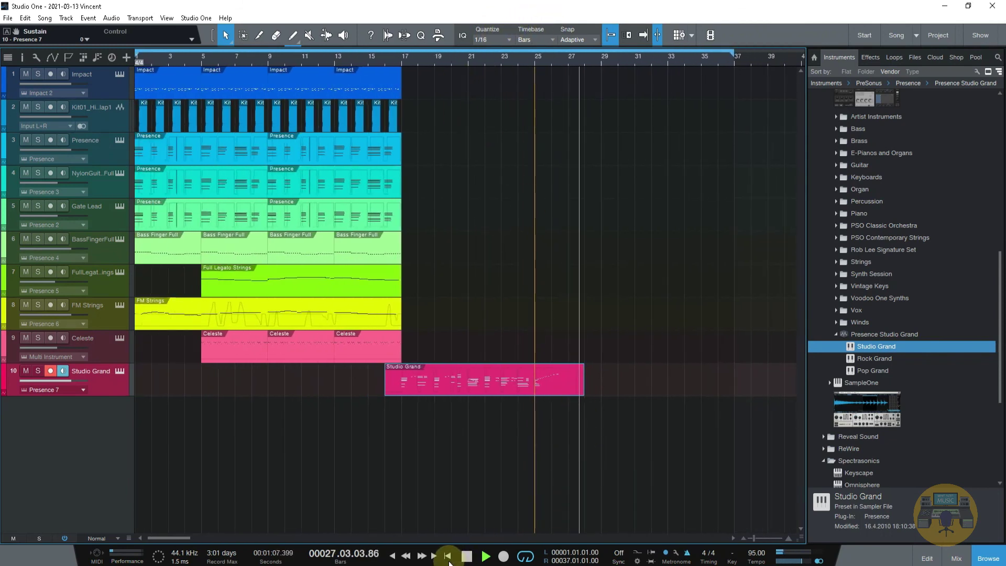
Delete the Impact part and the four clap clips covering bars 1 to 4.
click(447, 556)
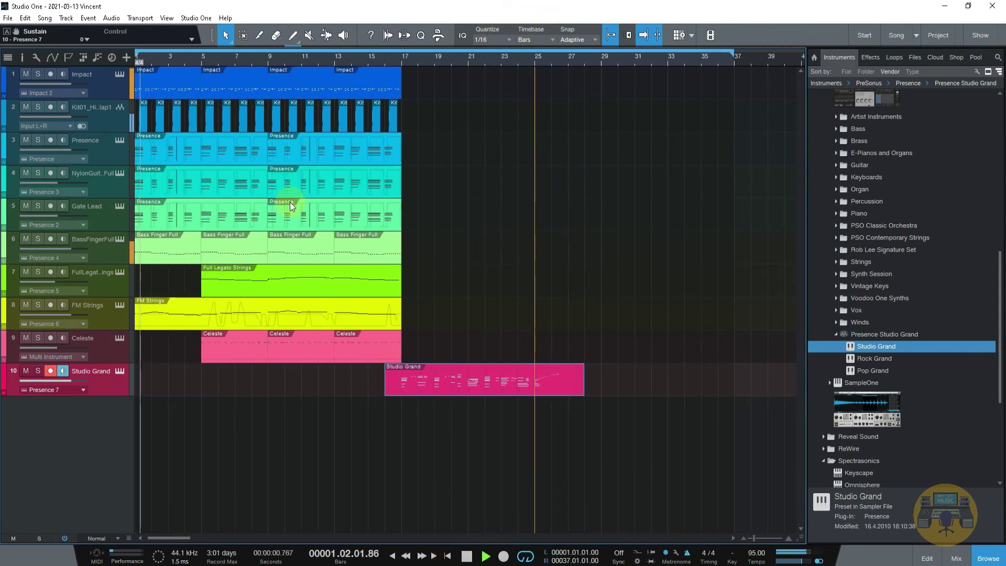
key(space)
drag(175, 58, 279, 70)
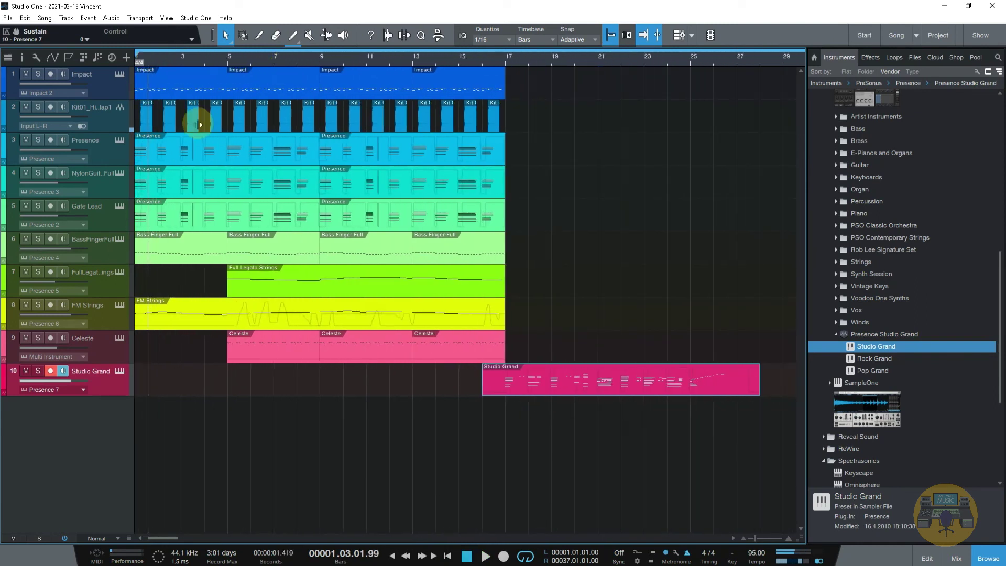
click(173, 147)
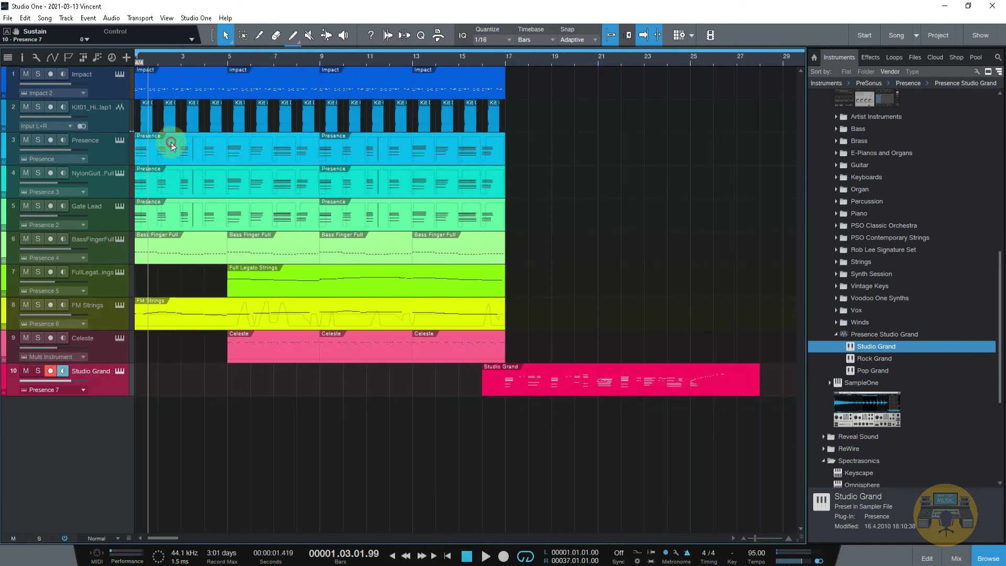
click(149, 90)
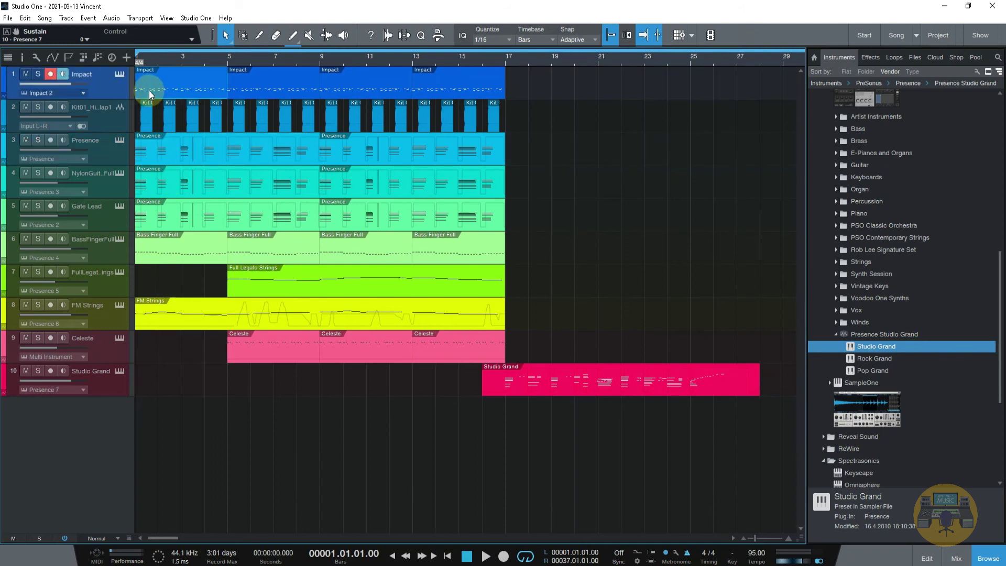
key(Delete)
drag(142, 87, 217, 118)
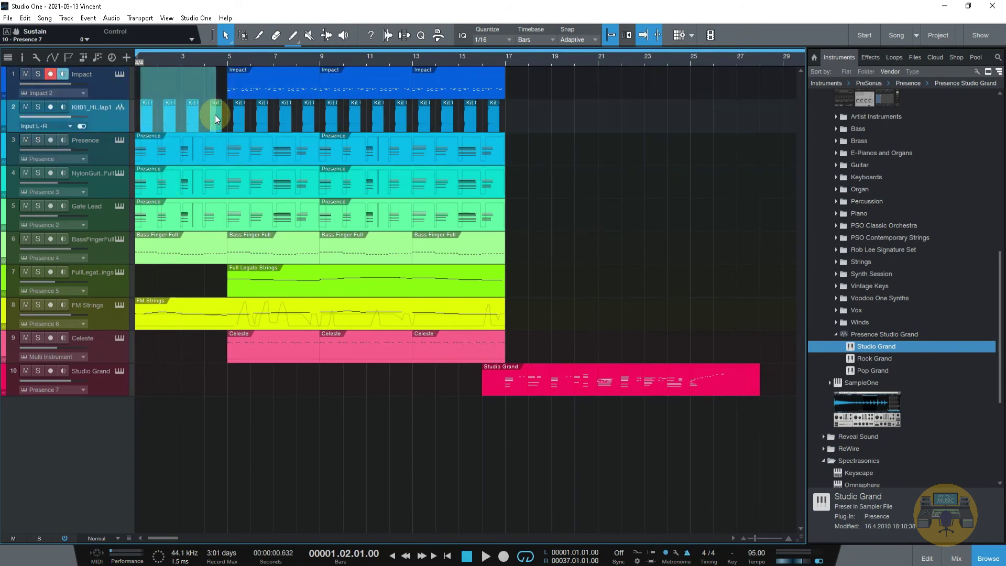
key(Delete)
Delete the Bass Finger Full part in bars 1 to 4 and play the revised intro.
key(space)
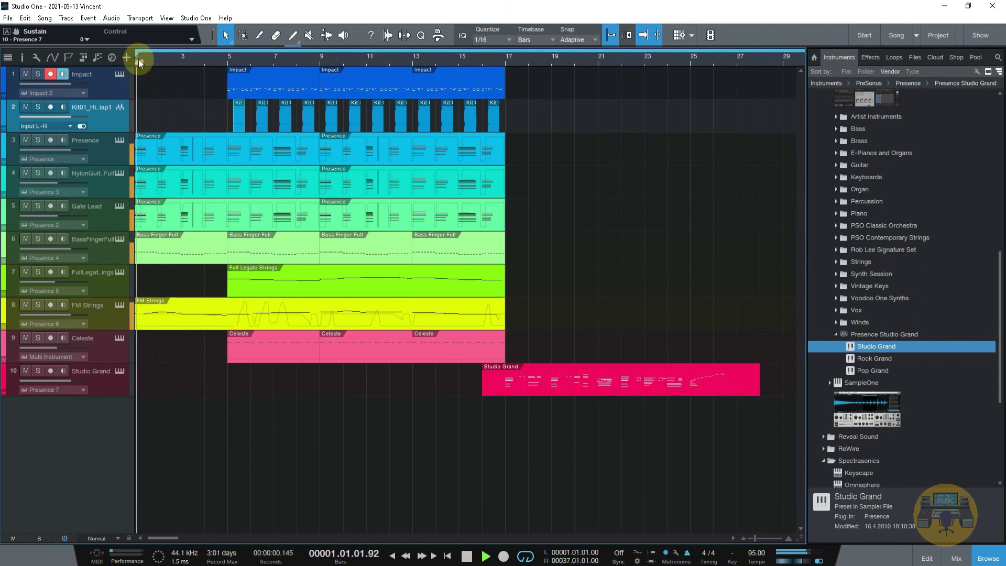
click(160, 243)
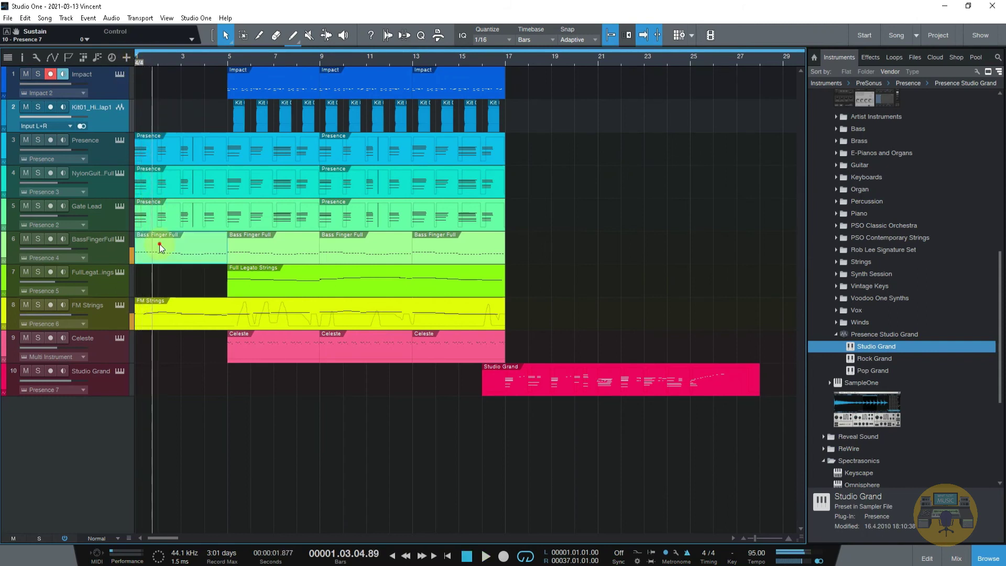
key(space)
key(Delete)
key(space)
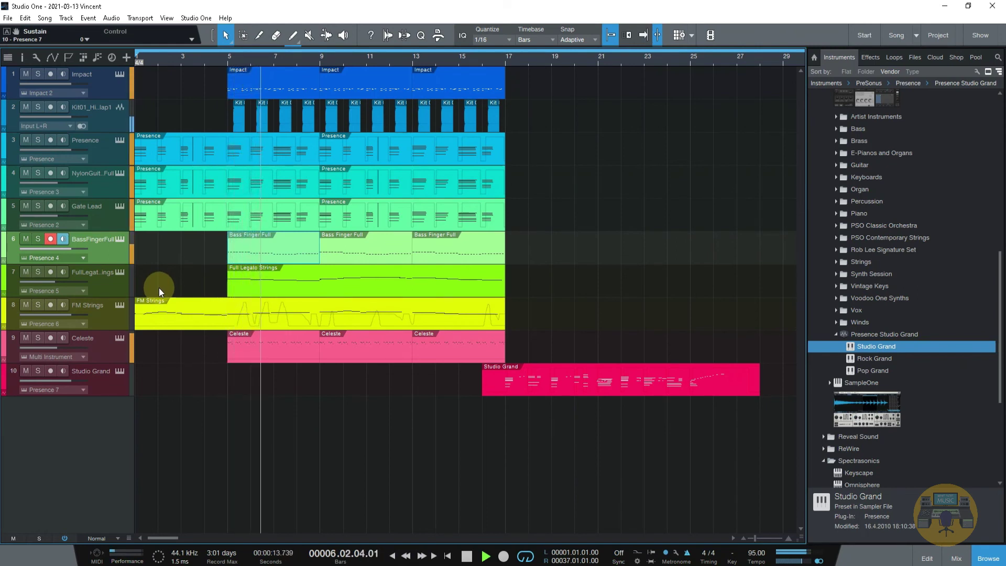
Delete the Celeste part in bars 5 to 8 and disarm recording on the BassFingerFull track.
click(274, 354)
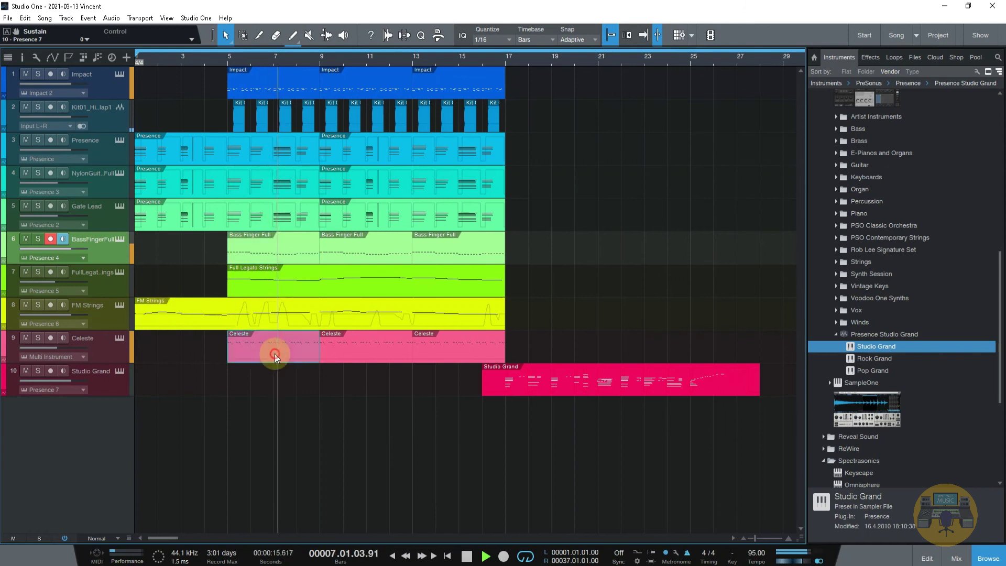
key(Delete)
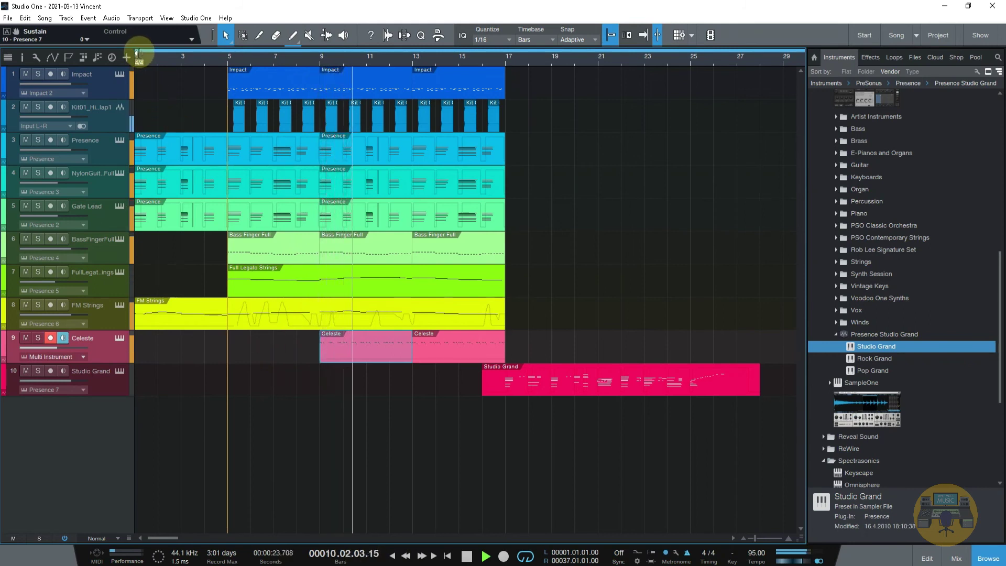
click(252, 242)
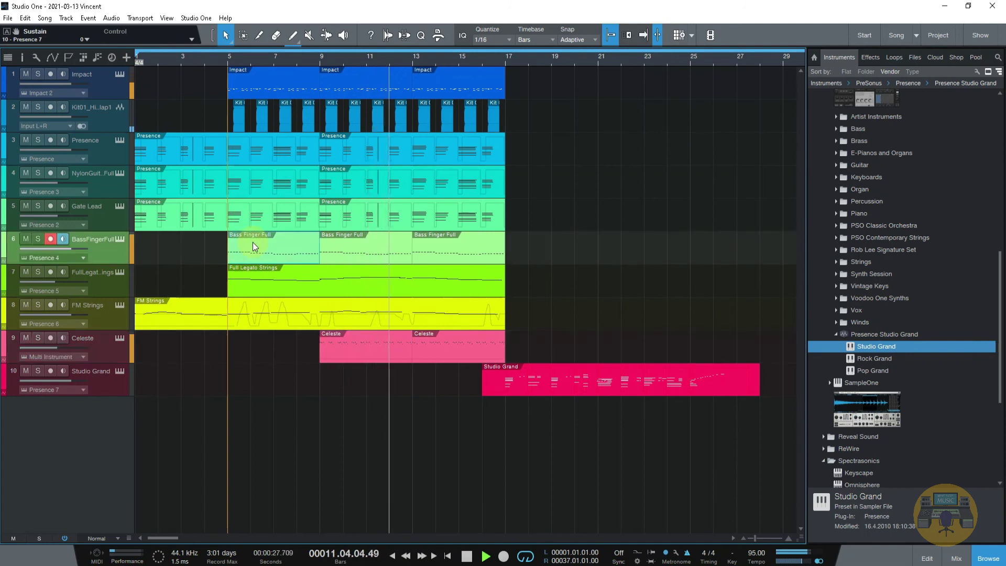
click(52, 239)
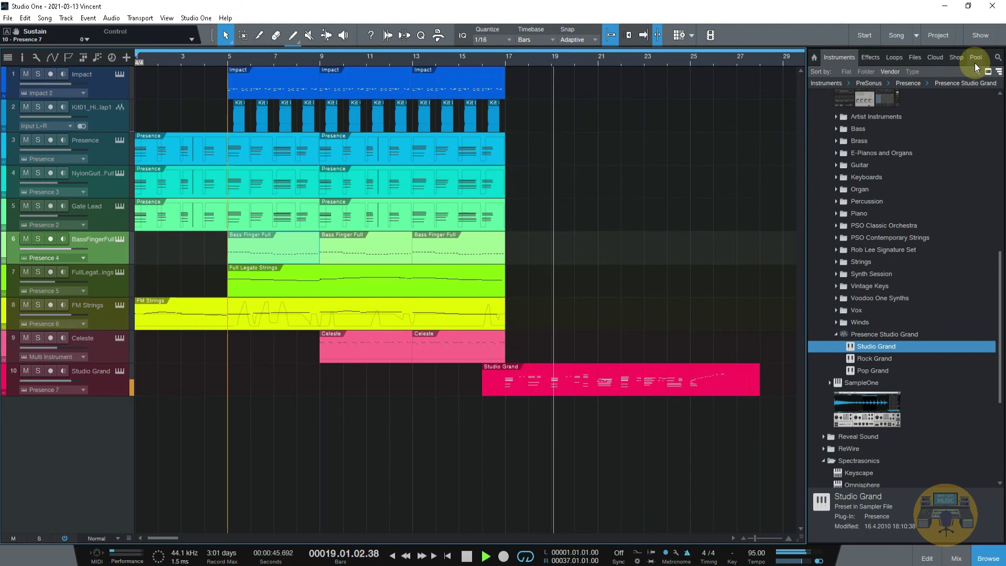
Search the loop library for "reverse cymbal", replacing the earlier clap search.
click(899, 57)
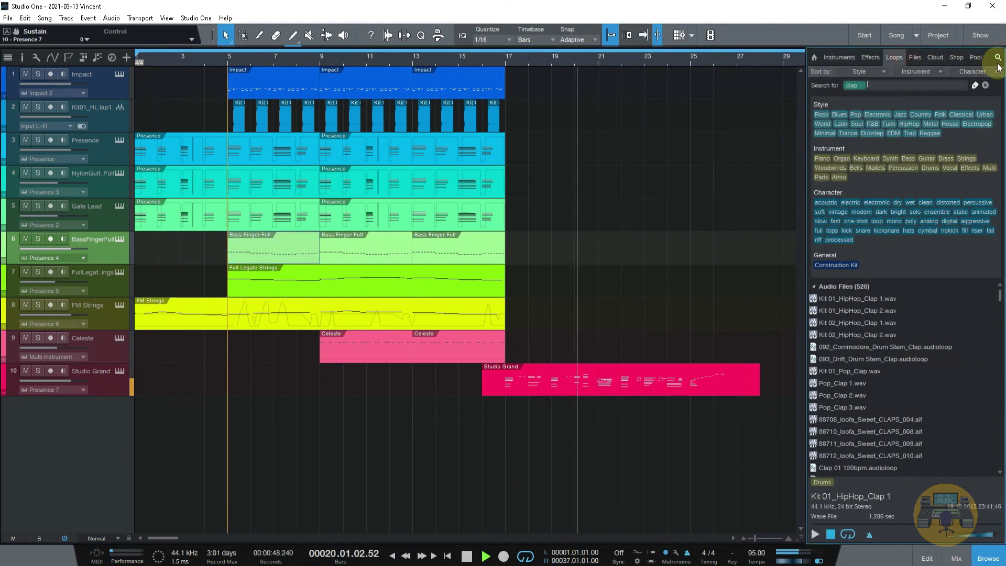
click(864, 85)
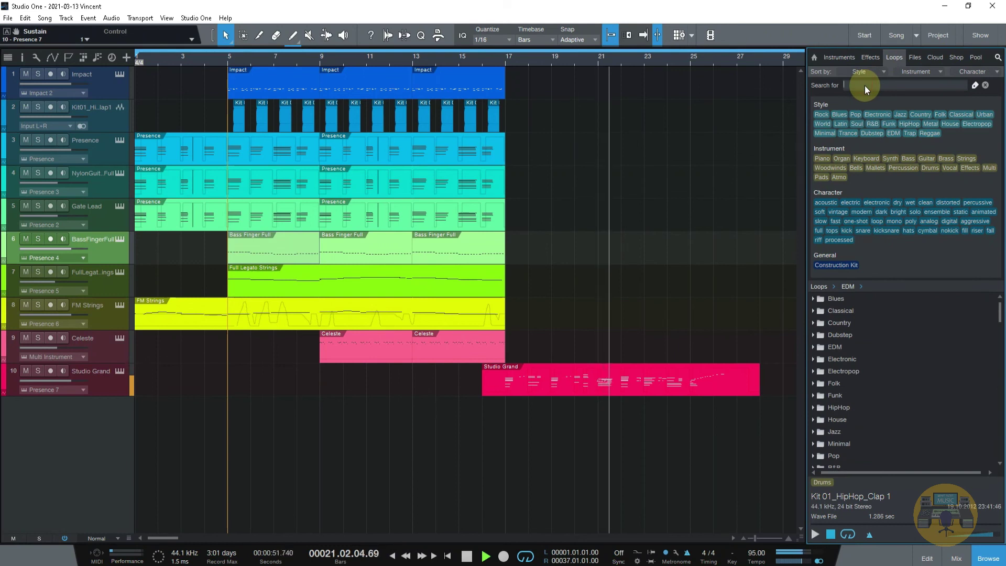
text(c)
key(BackSpace)
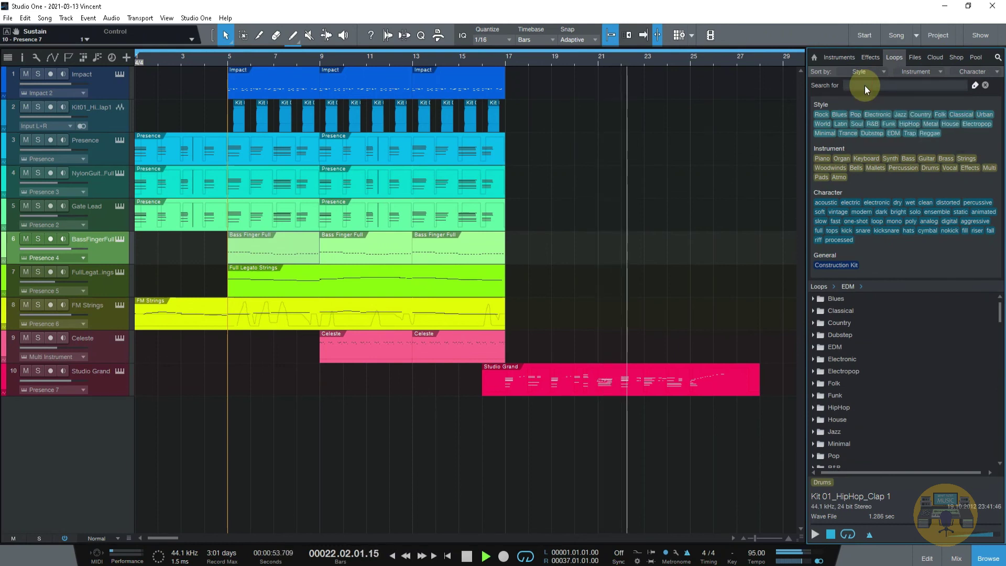
text(rever)
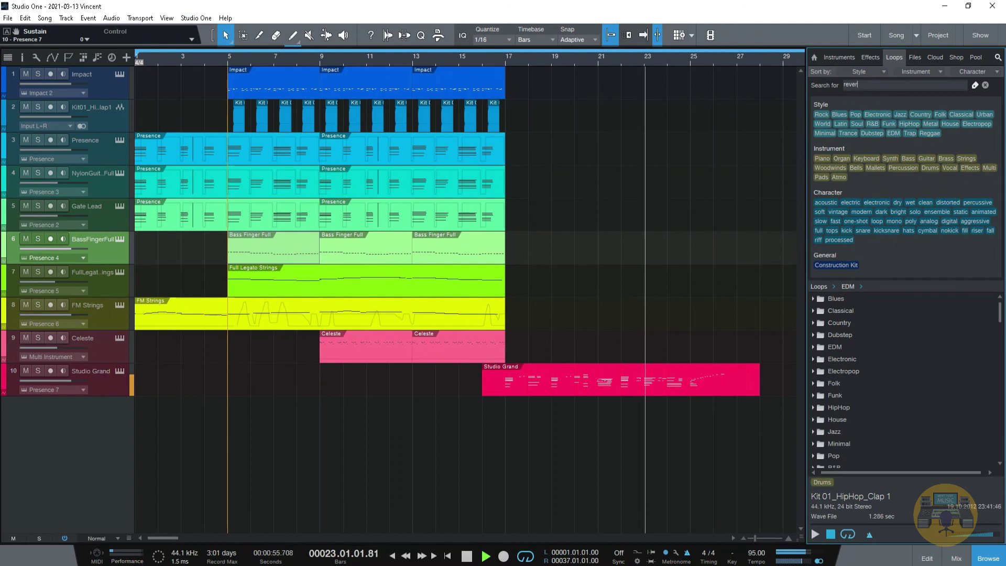
text(se cymball)
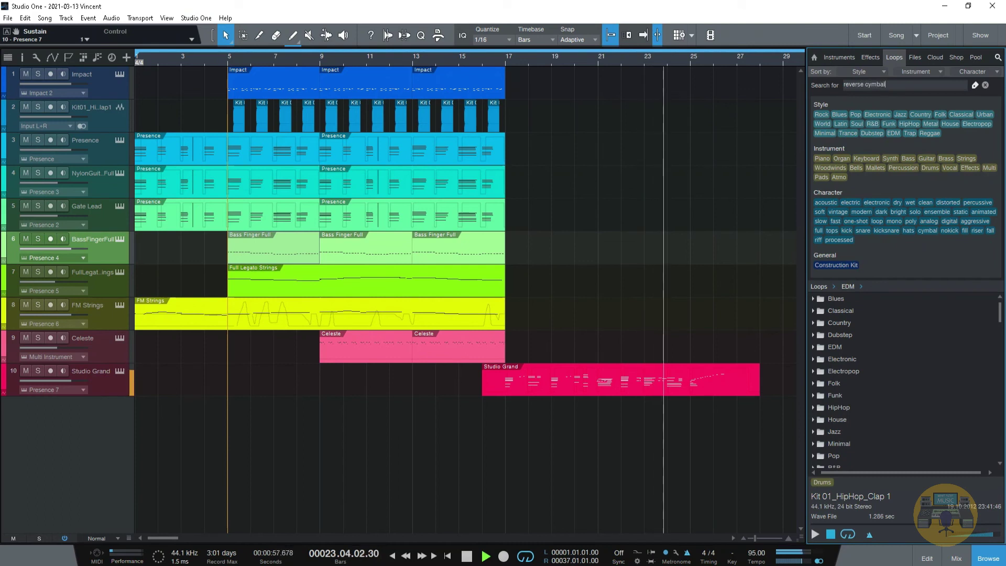
key(Return)
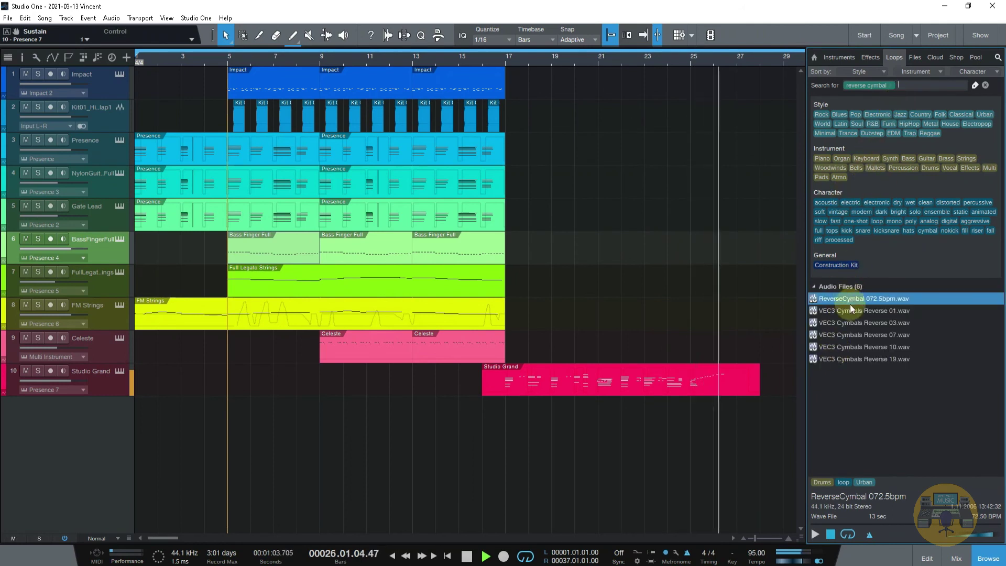
Audition the reverse cymbal samples, from ReverseCymbal 072.5bpm through the VEC3 Cymbals Reverse files.
click(816, 534)
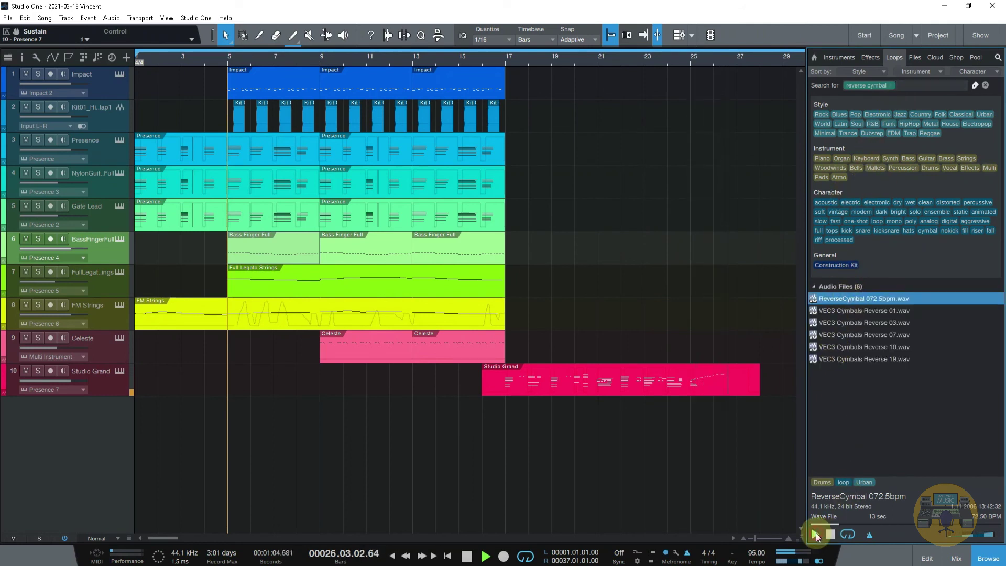
click(855, 311)
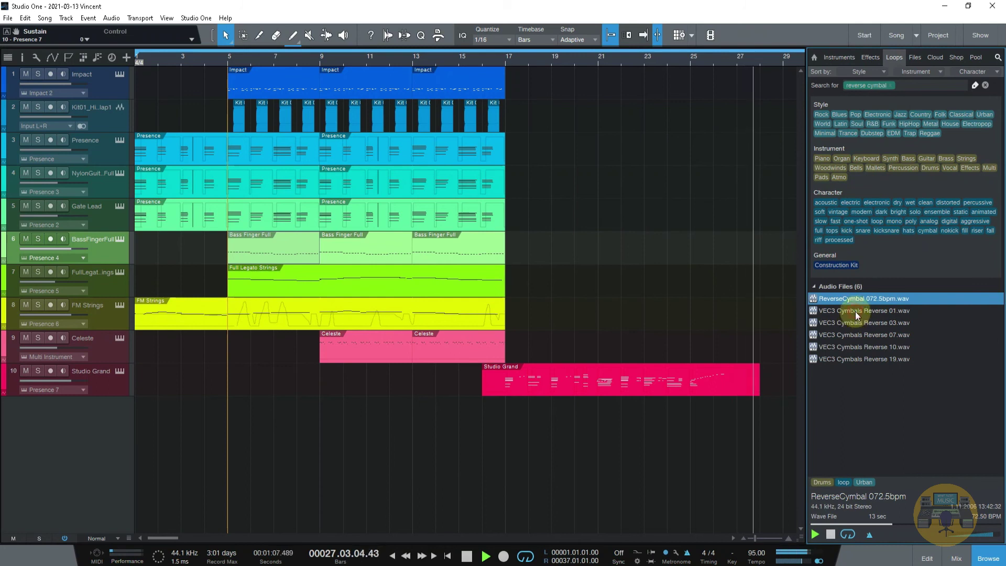
click(852, 324)
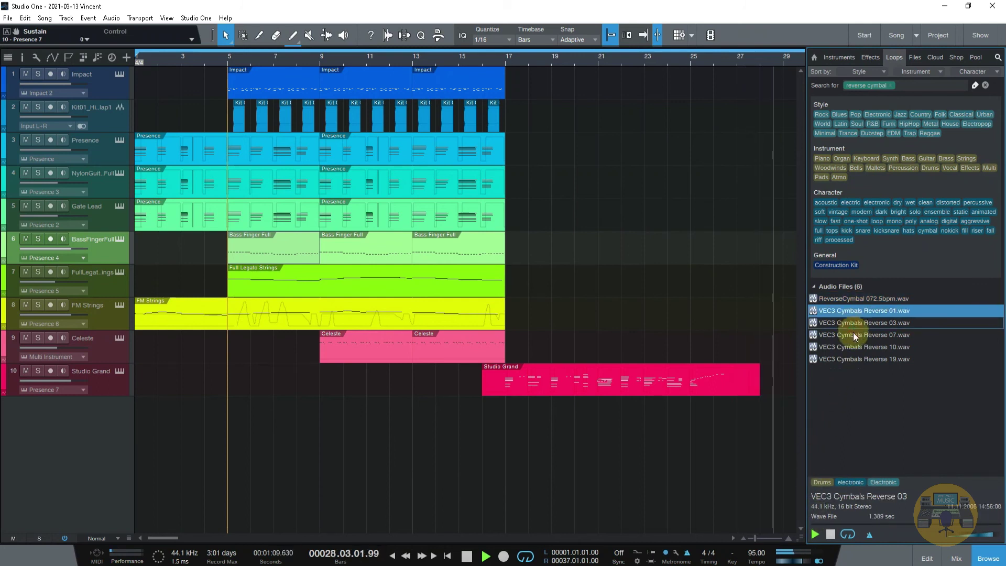
click(862, 335)
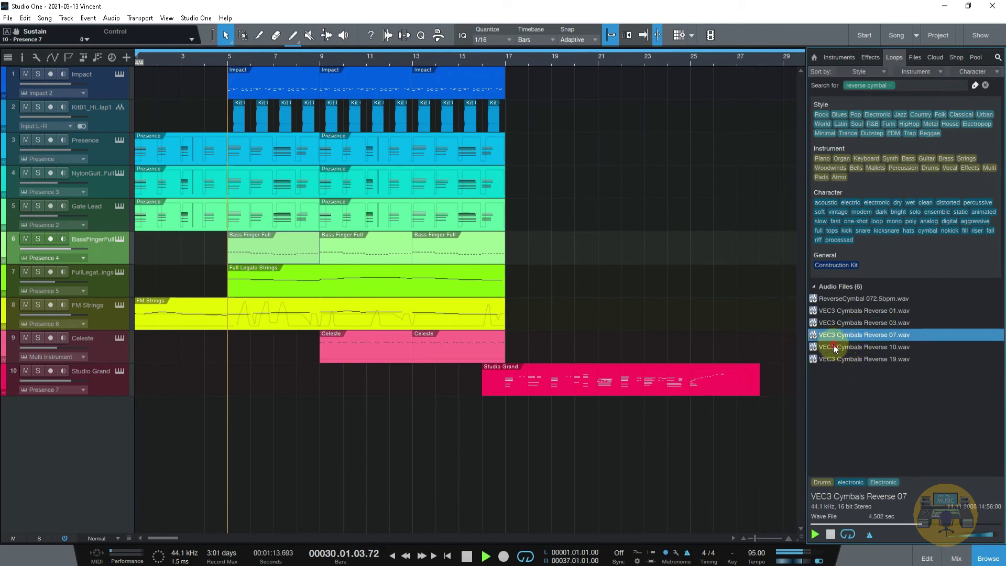
click(834, 347)
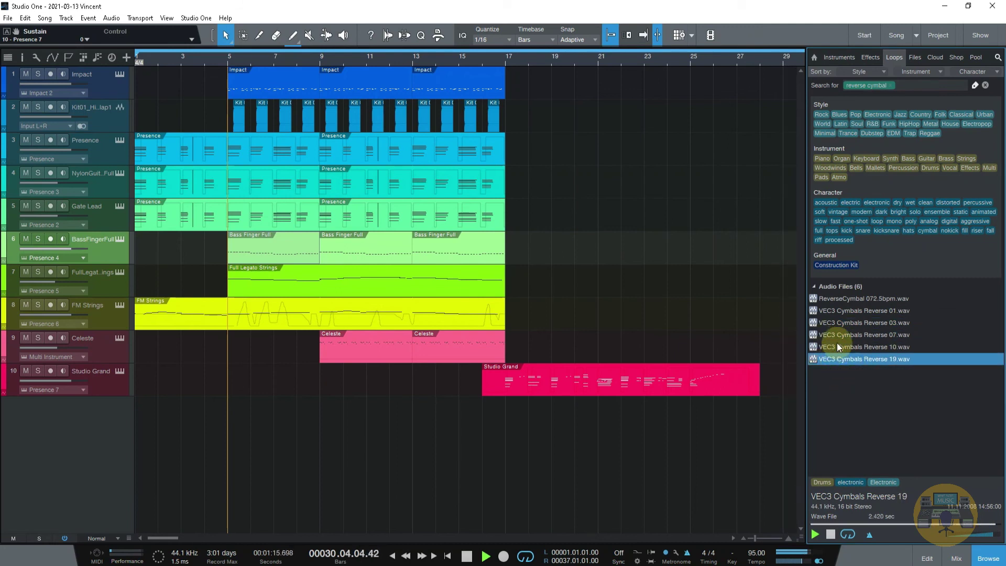
Add VEC3 Cymbals Reverse 07 on a new track below Studio Grand and trim it to about 0.7 s leading into bar 17.
drag(838, 334, 499, 423)
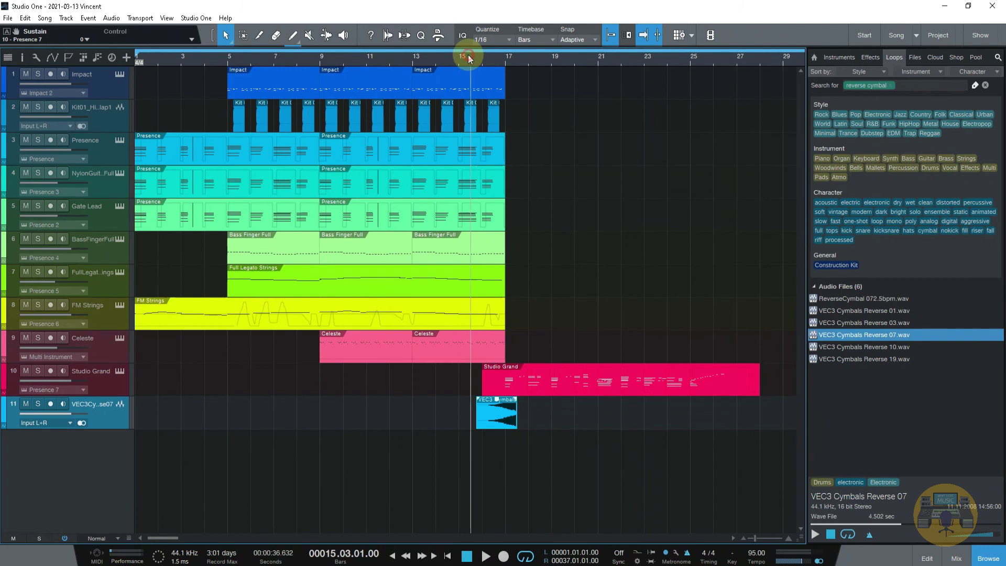
drag(480, 55, 482, 73)
drag(471, 418, 479, 418)
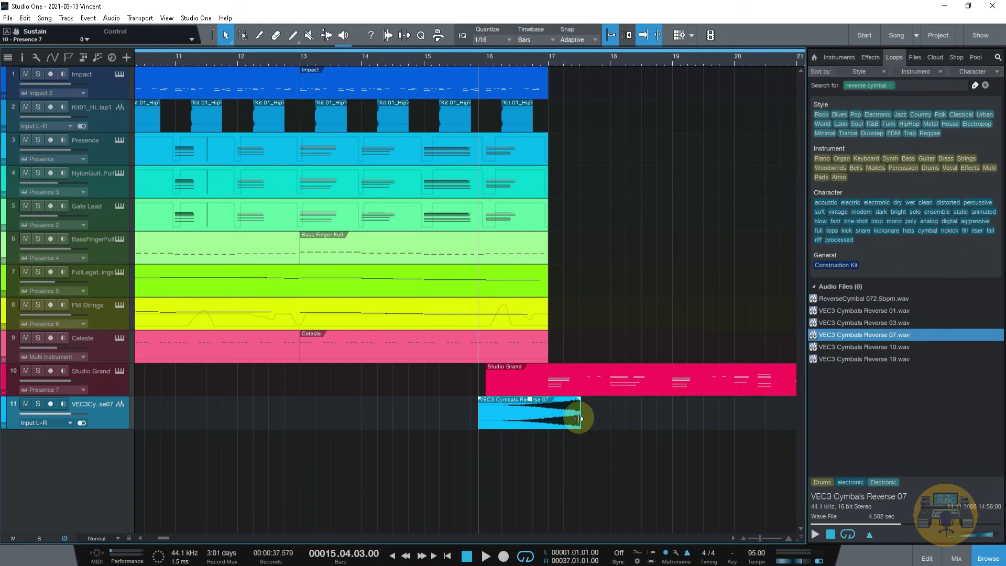
drag(481, 413, 543, 417)
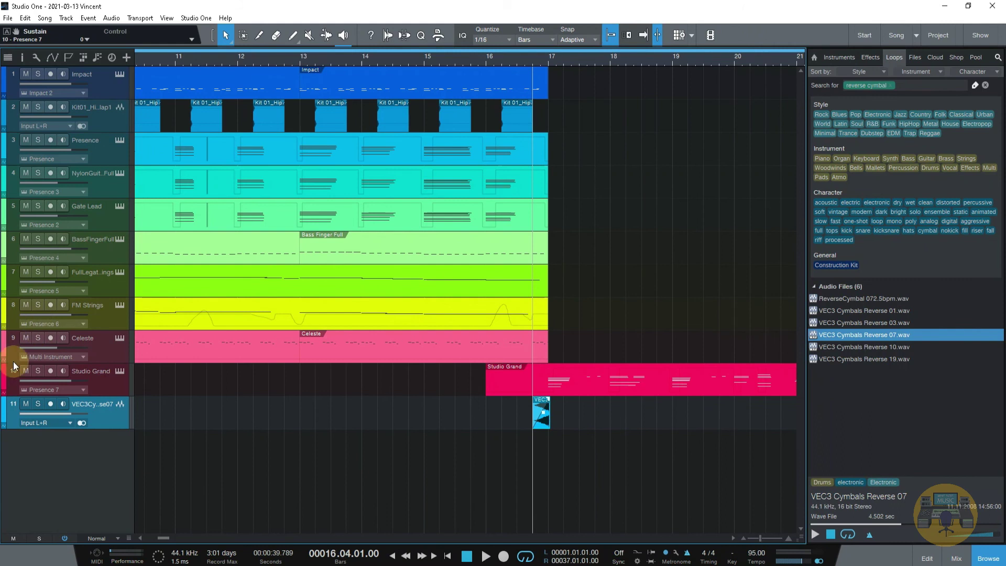
Lower the reverse cymbal track's volume to -15.3 dB and play the transition into bar 17.
key(space)
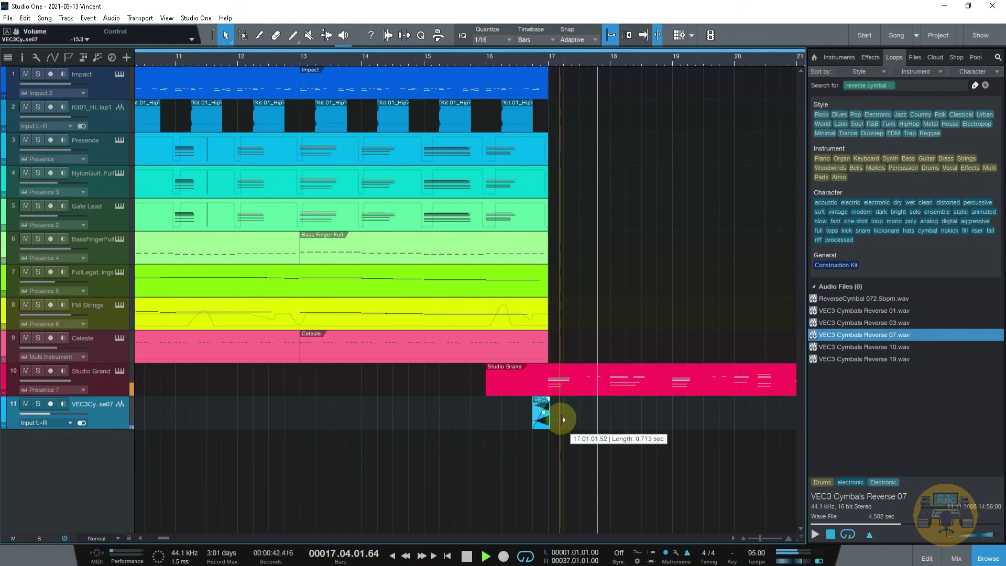
click(437, 60)
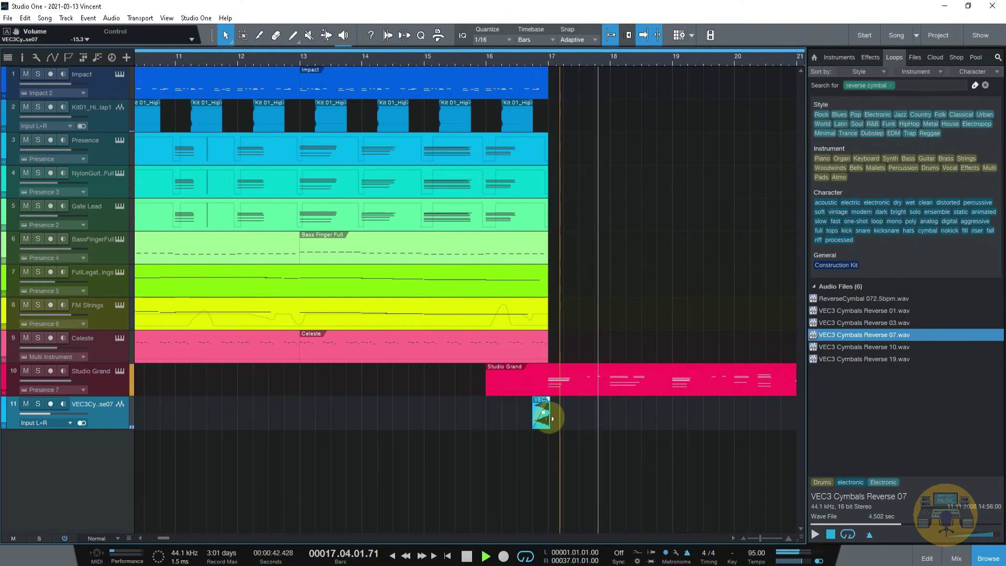
drag(546, 425, 547, 424)
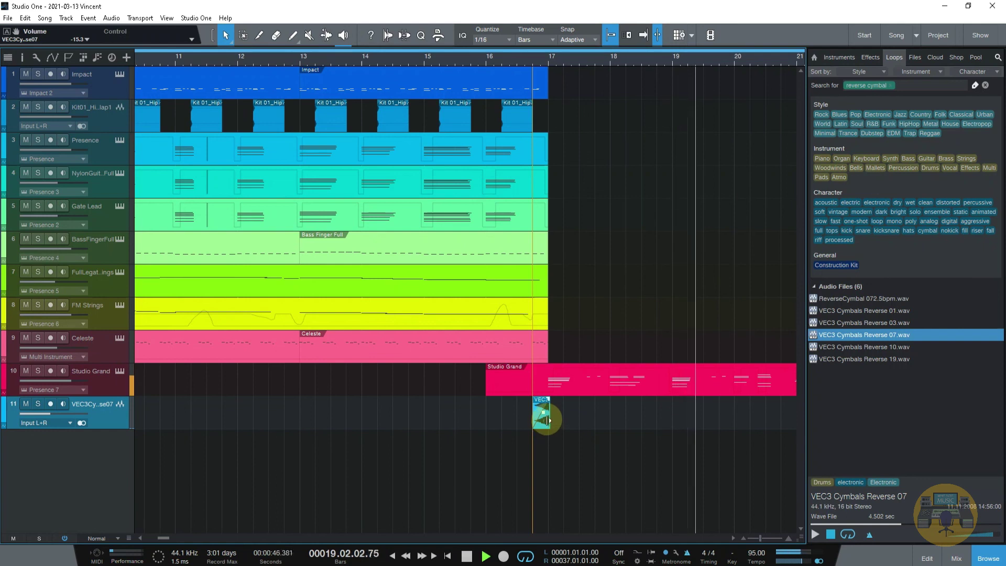
click(507, 58)
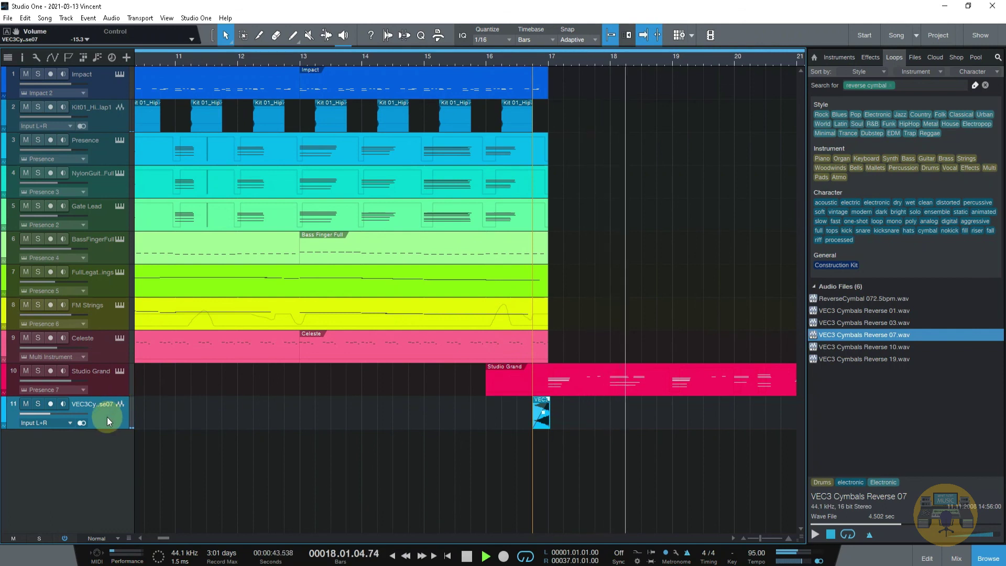
Show the mixer and insert Room Reverb on the VEC3 Cymbals Reverse 07 channel.
key(F3)
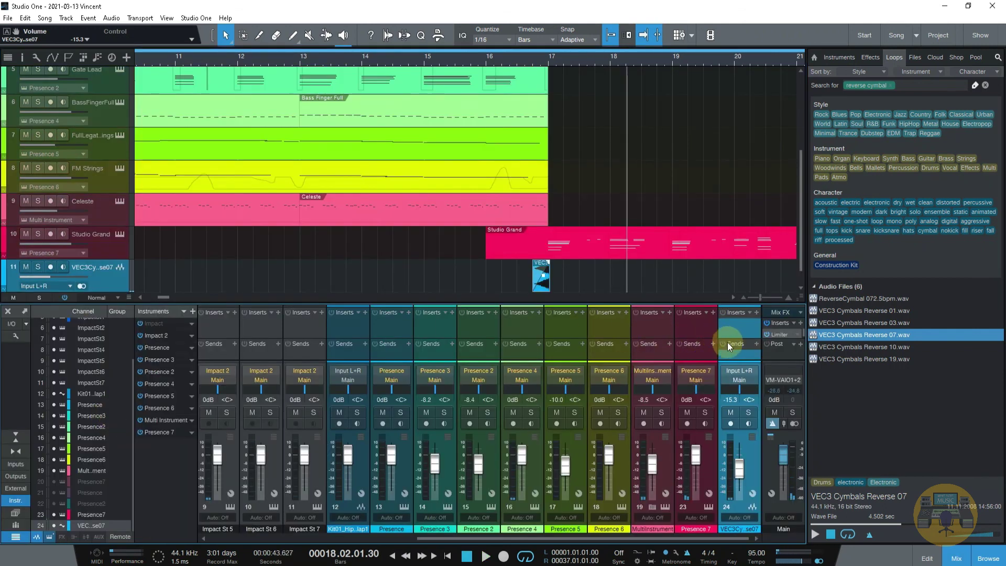
click(756, 313)
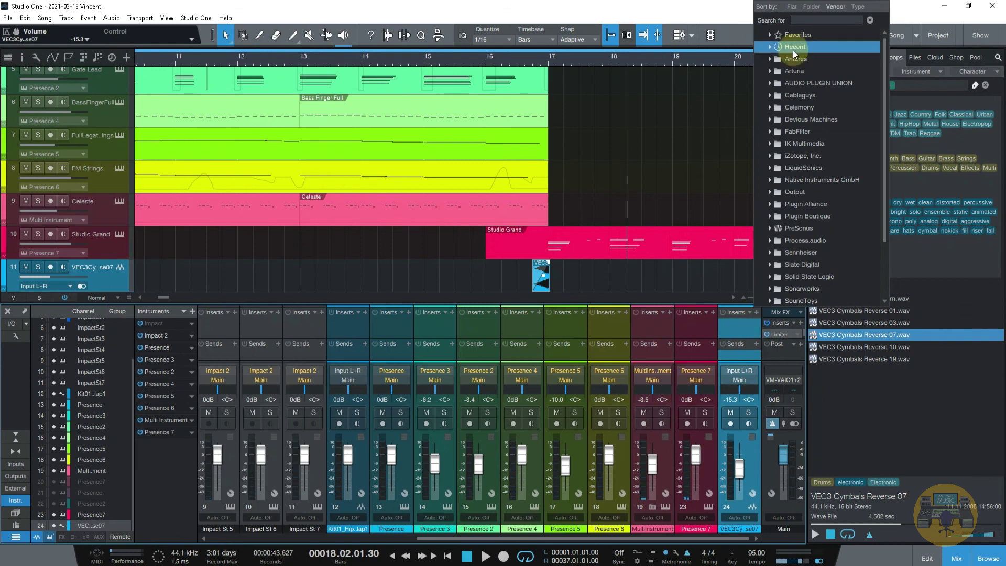
text(reverb)
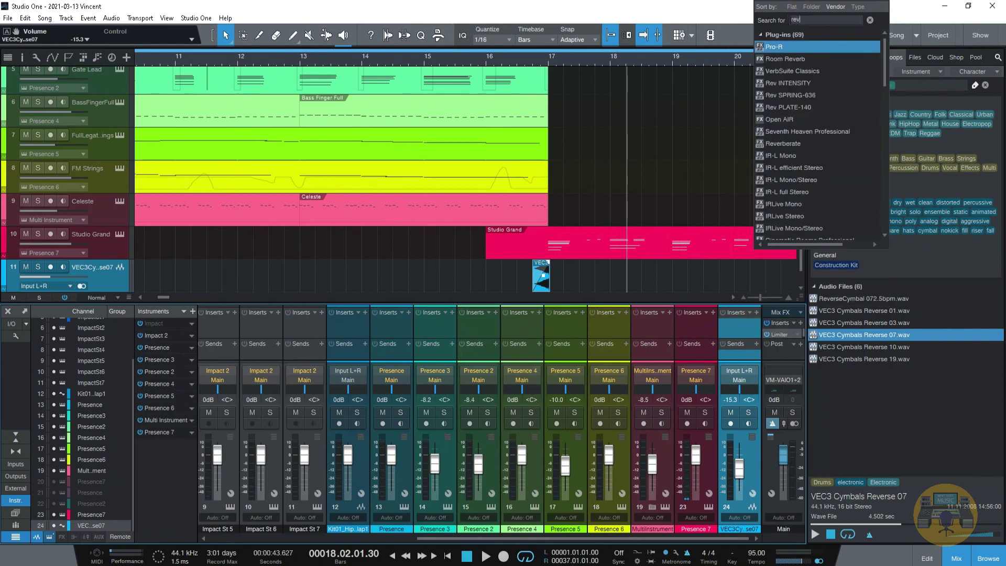
click(780, 58)
Play the transition with the reverb, move the plug-in window off the cymbal clip, and solo the reverse cymbal track.
key(space)
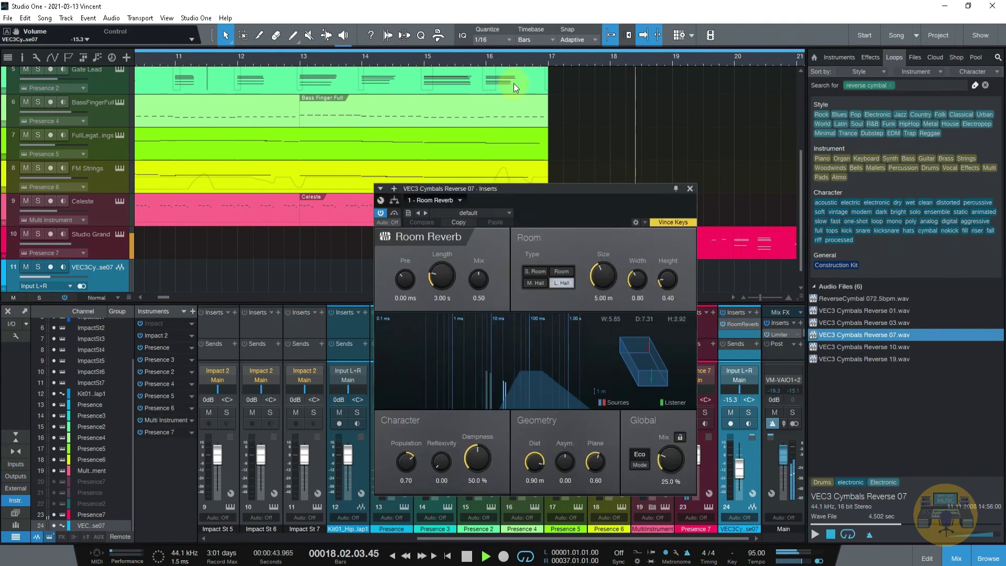
click(549, 58)
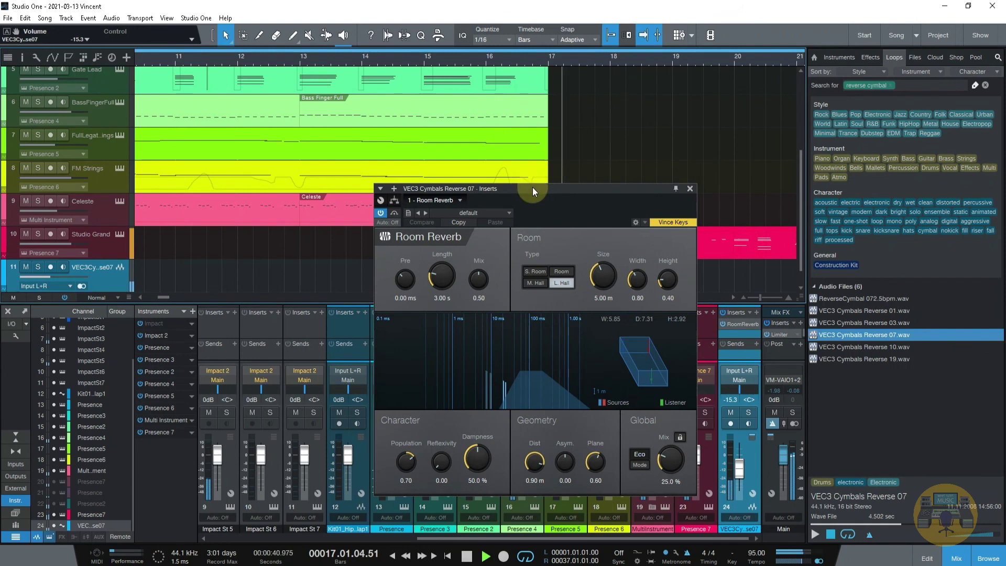
drag(532, 187, 296, 180)
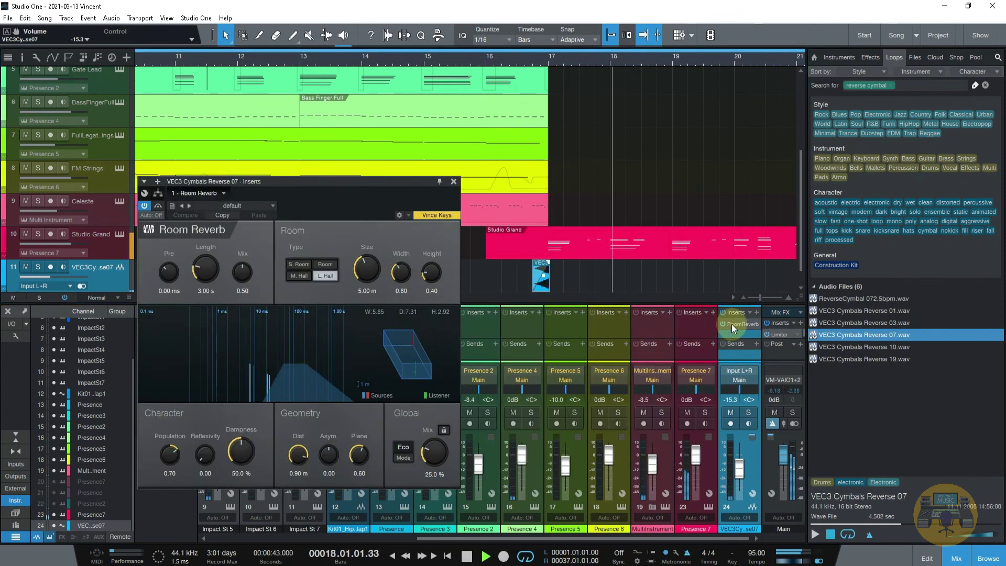
click(511, 60)
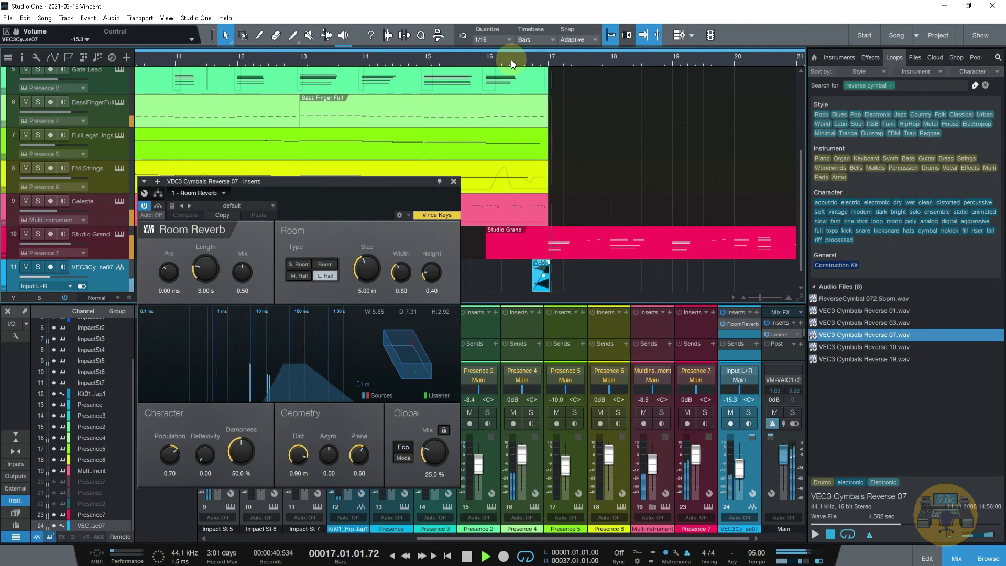
key(space)
click(37, 269)
key(space)
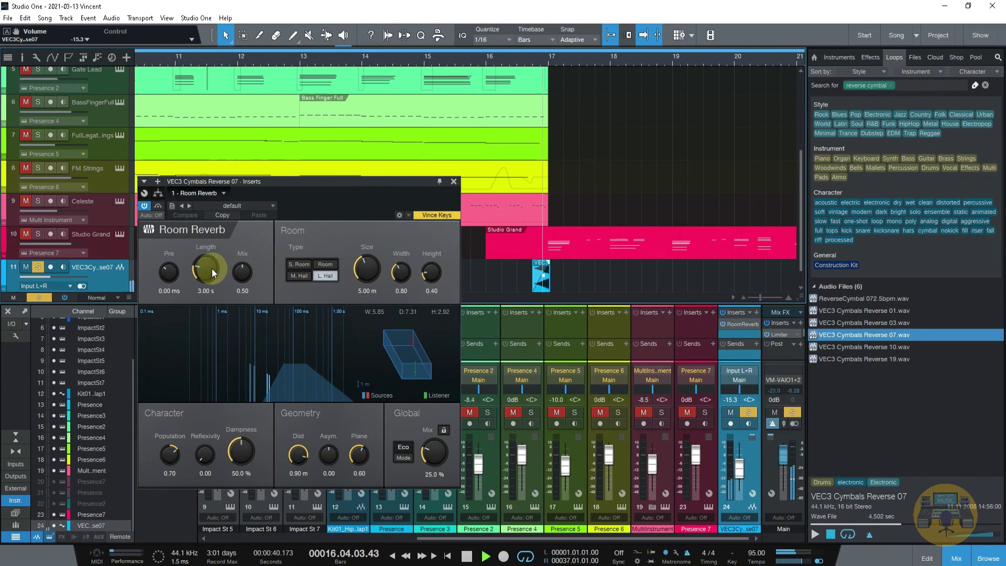
Set the Room Reverb length to 42.00 s and room size to 32.06 m, then replay the cymbal from bar 16.
drag(211, 268, 218, 217)
drag(198, 268, 200, 257)
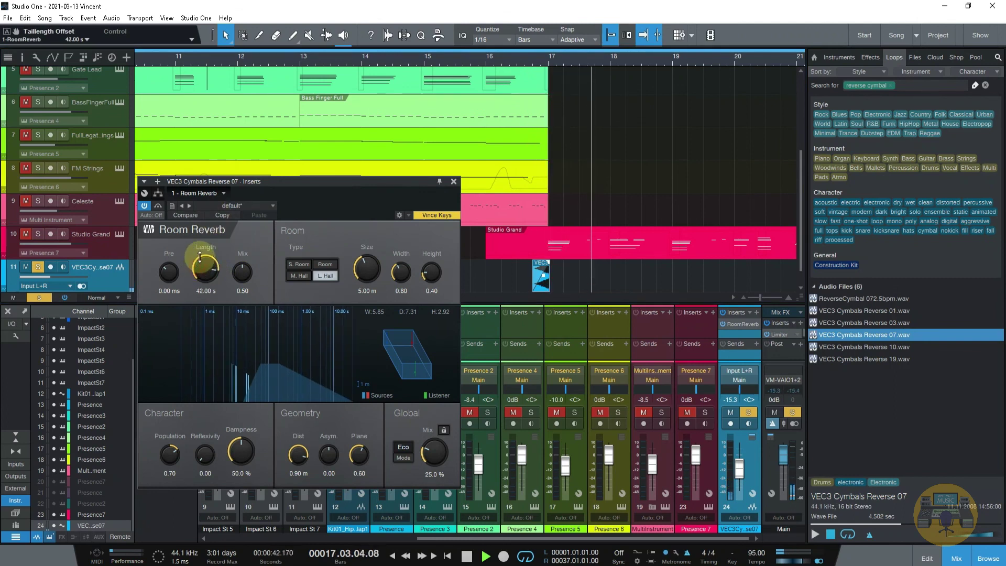
drag(362, 269, 363, 238)
click(518, 61)
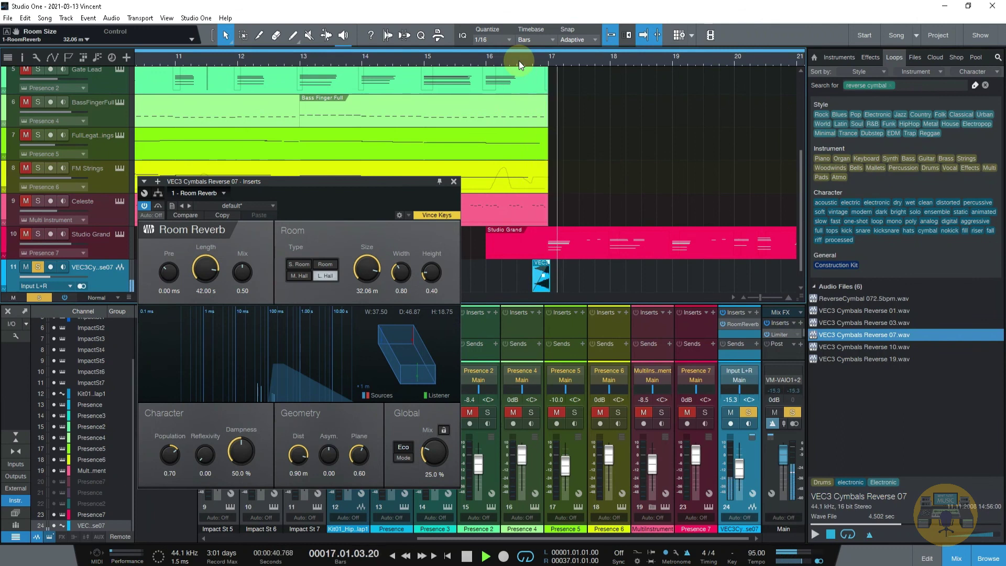
Load the Large Club preset in Room Reverb and replay the cymbal from late bar 16.
click(247, 206)
scroll(245, 272, down, 1)
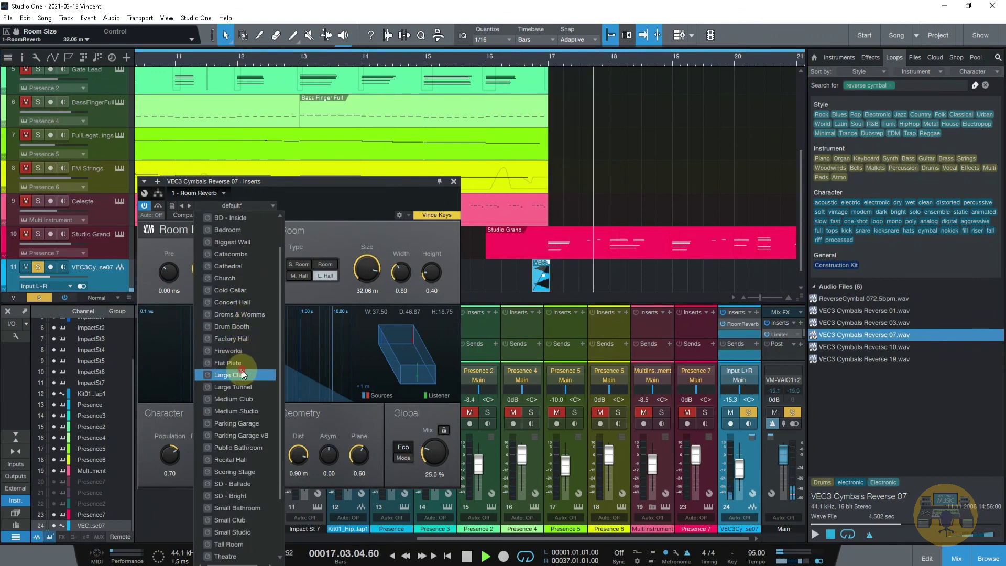
click(241, 371)
click(527, 60)
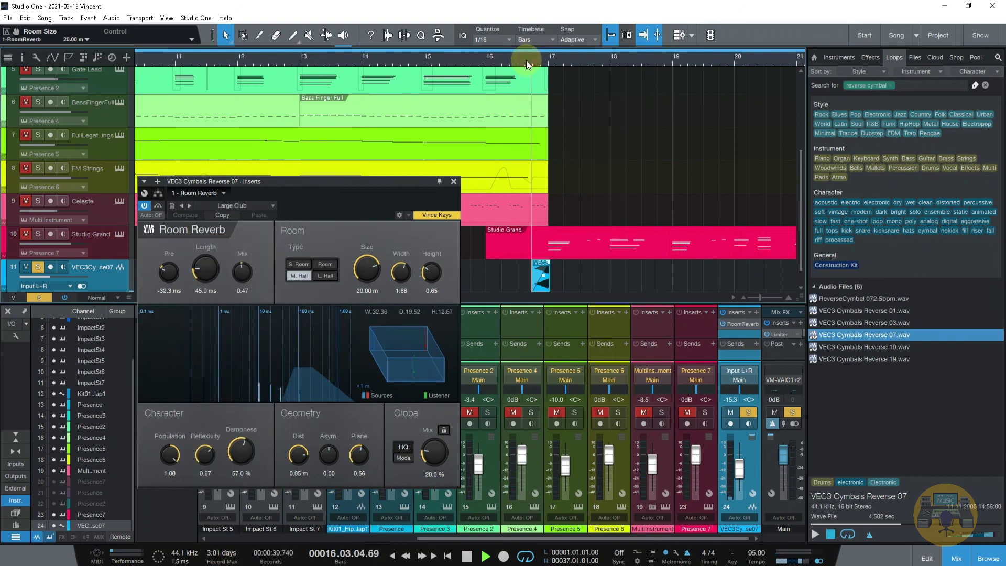
Load the Recital Hall preset in Room Reverb and replay the cymbal from late bar 16.
click(228, 205)
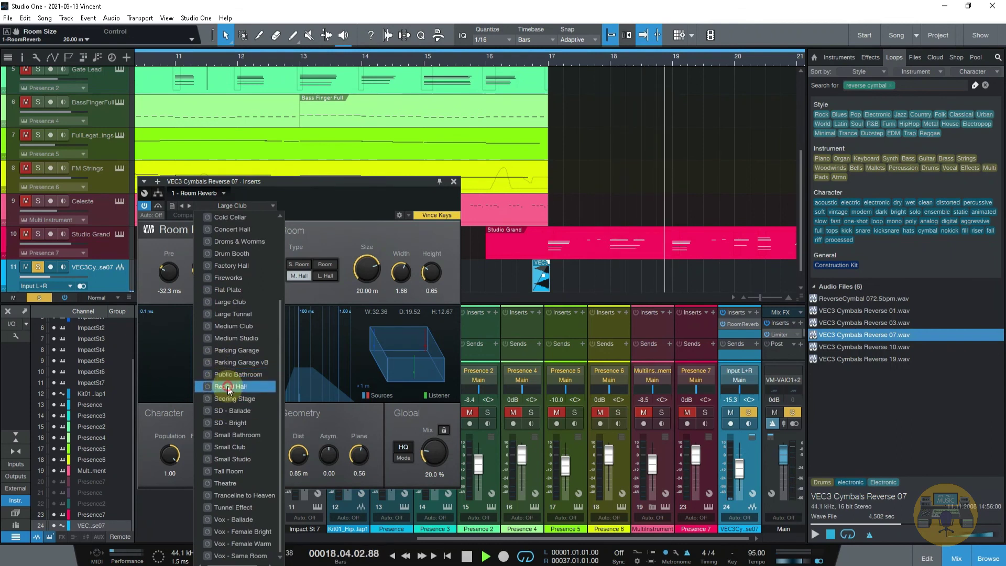
click(229, 389)
click(524, 58)
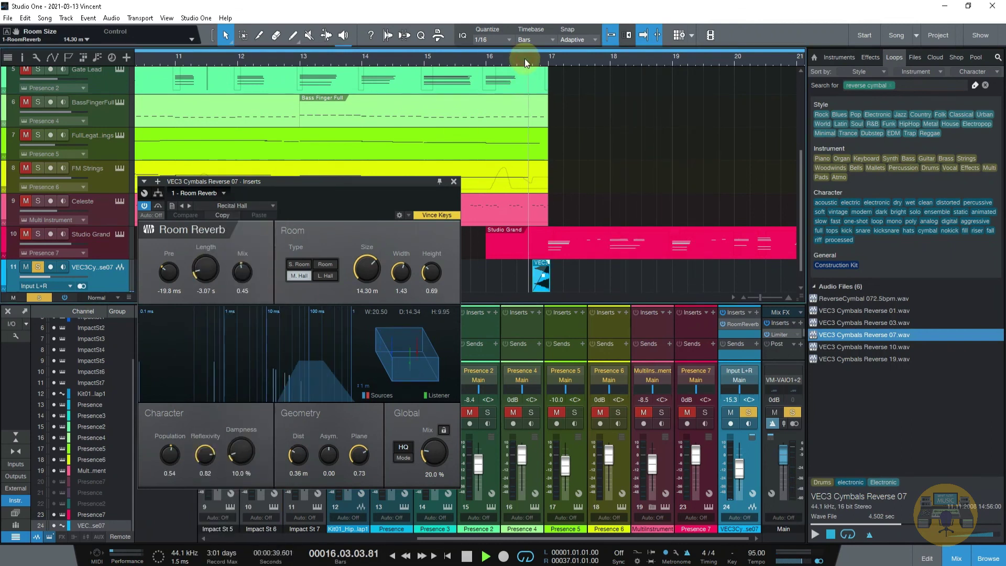
Set the Room Reverb length to 32.33 s, size to 30.07 m, width to 2.87 and height to 1.21.
drag(217, 275, 216, 246)
drag(367, 272, 398, 242)
drag(432, 272, 427, 253)
Replay the cymbal with its adjusted reverb, then unsolo its track to hear the transition from bar 16 in the full mix.
click(529, 58)
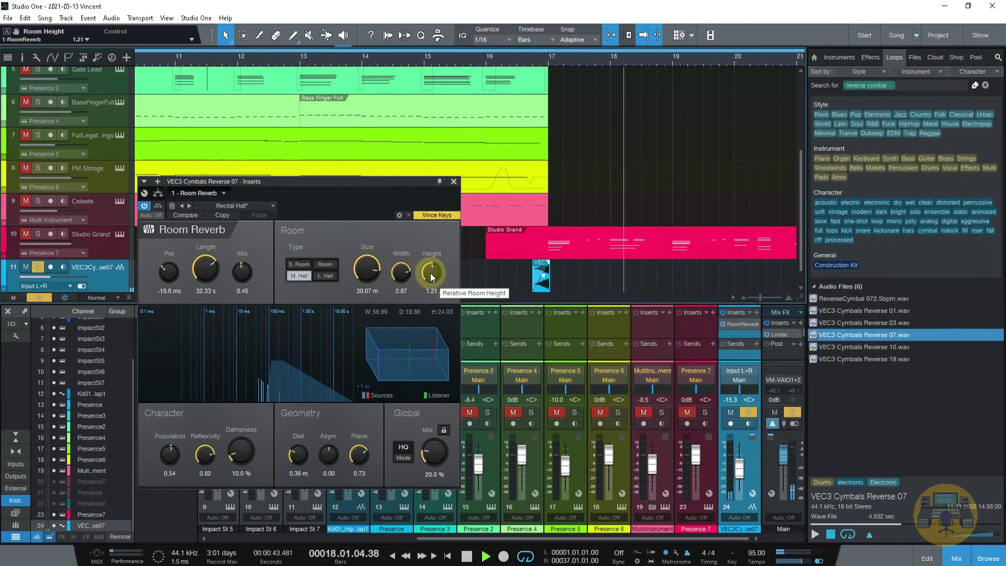
click(496, 55)
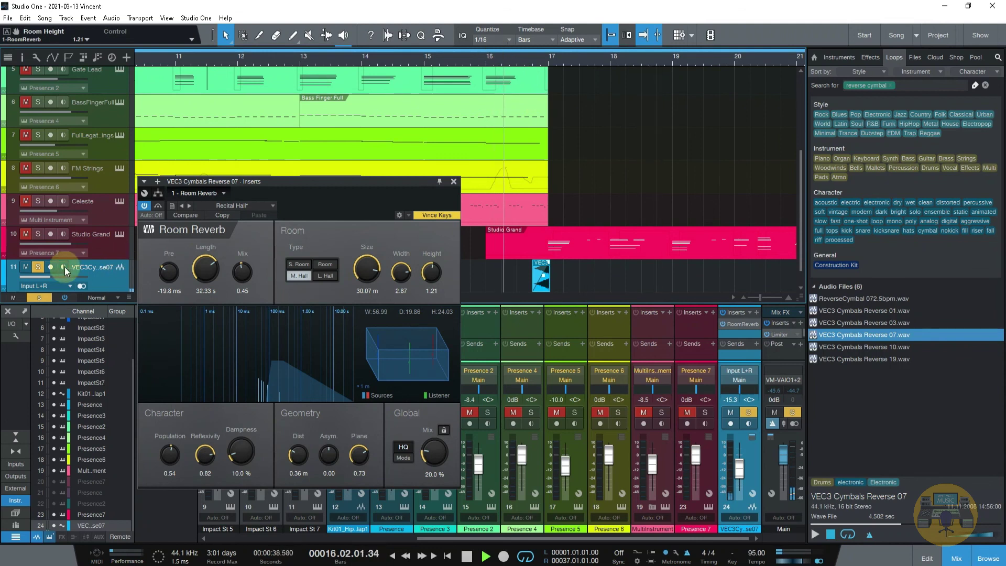
click(38, 267)
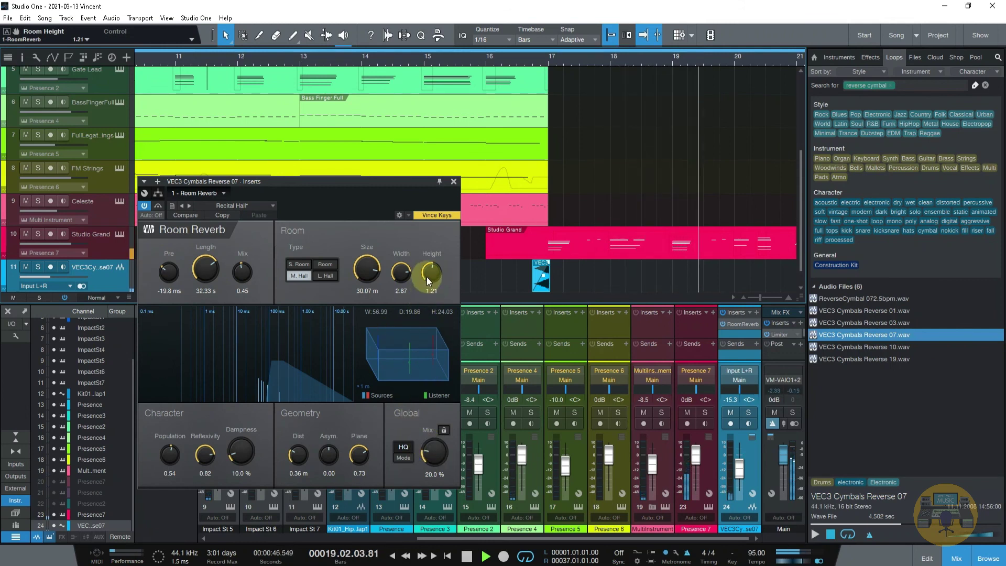
Try a Room Reverb height of 0.86, size of 7.21 m and length of 14.03 s while replaying the cymbal transition from bar 16.
drag(431, 277, 430, 293)
click(495, 59)
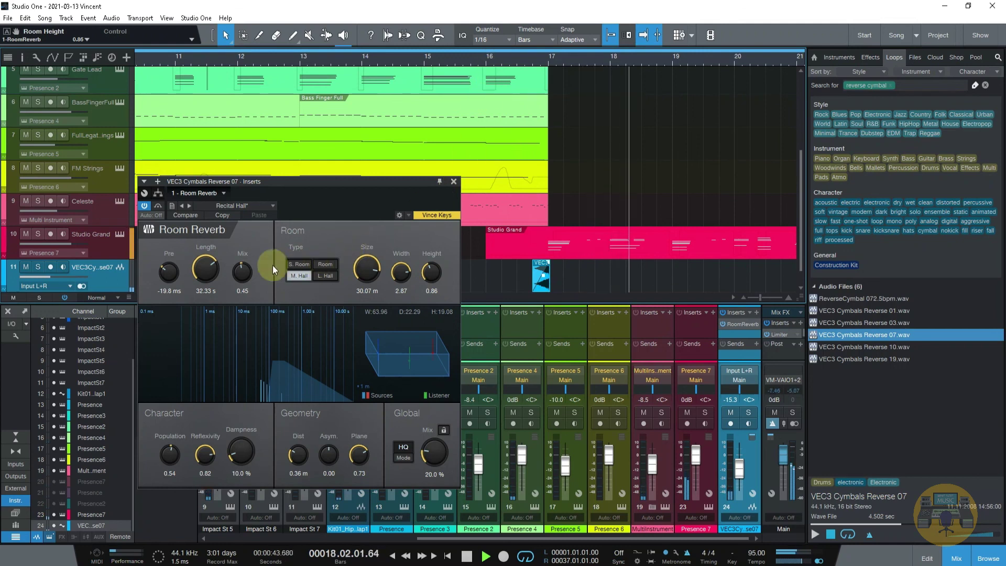
drag(212, 267, 209, 286)
click(521, 57)
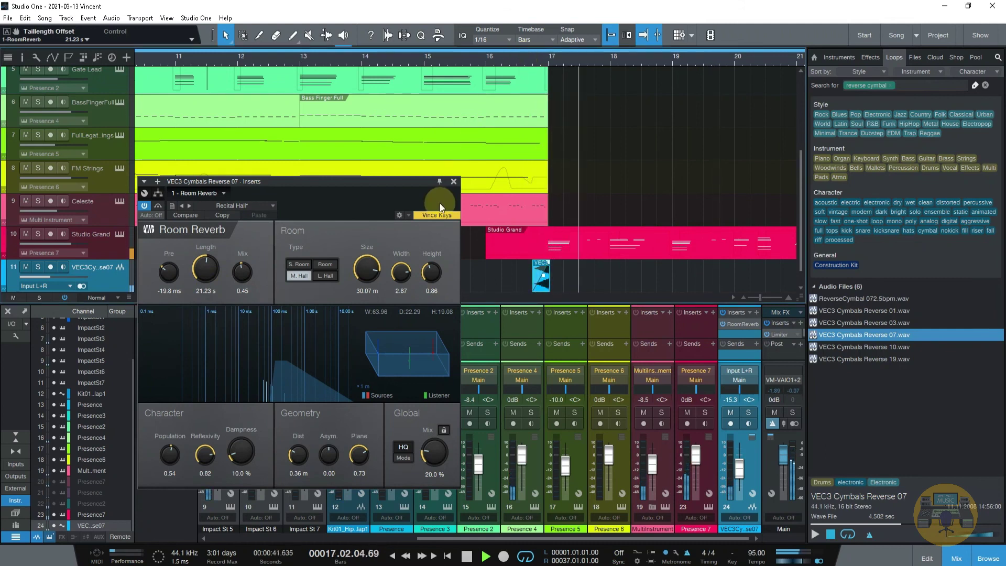
drag(366, 268, 362, 311)
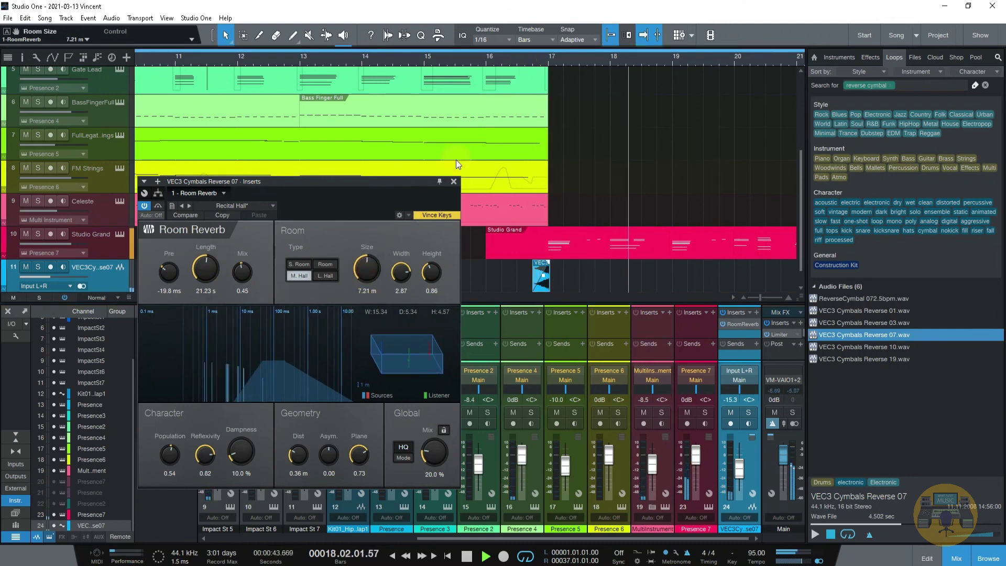
click(518, 61)
drag(209, 266, 212, 273)
Audition the Large Club preset in Room Reverb, reload Recital Hall, and replay the transition from late bar 16.
click(243, 208)
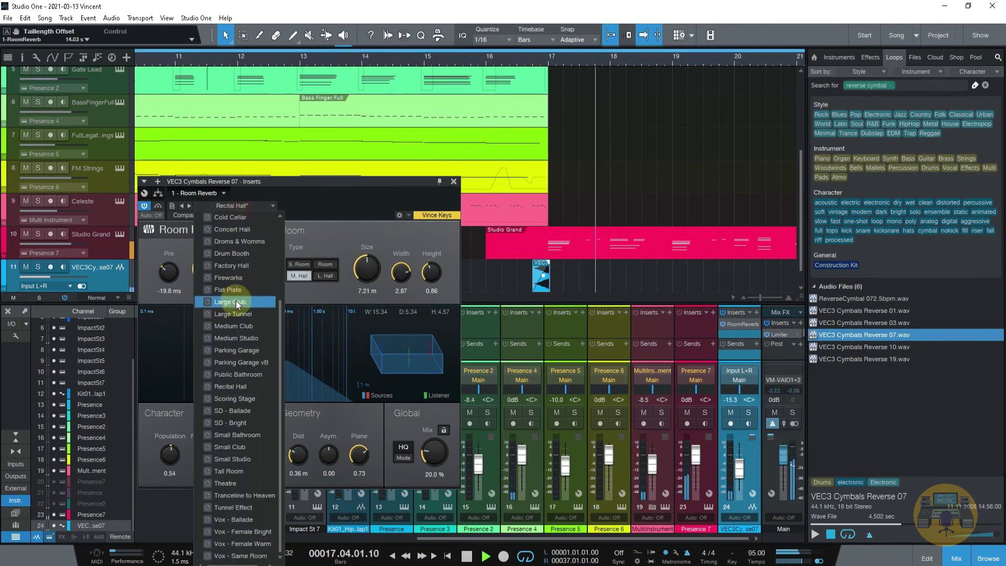
click(237, 303)
click(245, 204)
click(246, 203)
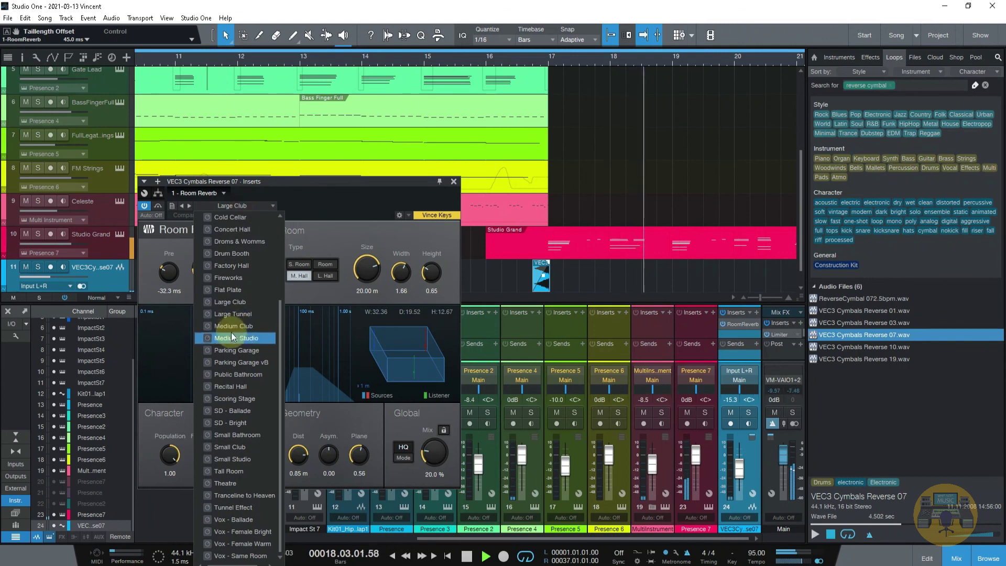
click(241, 386)
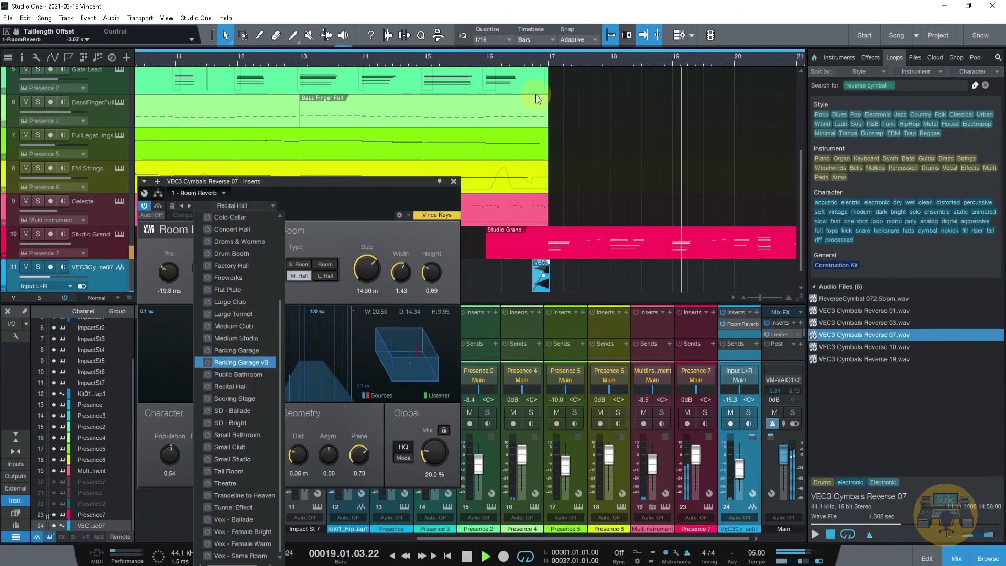
click(524, 61)
click(524, 61)
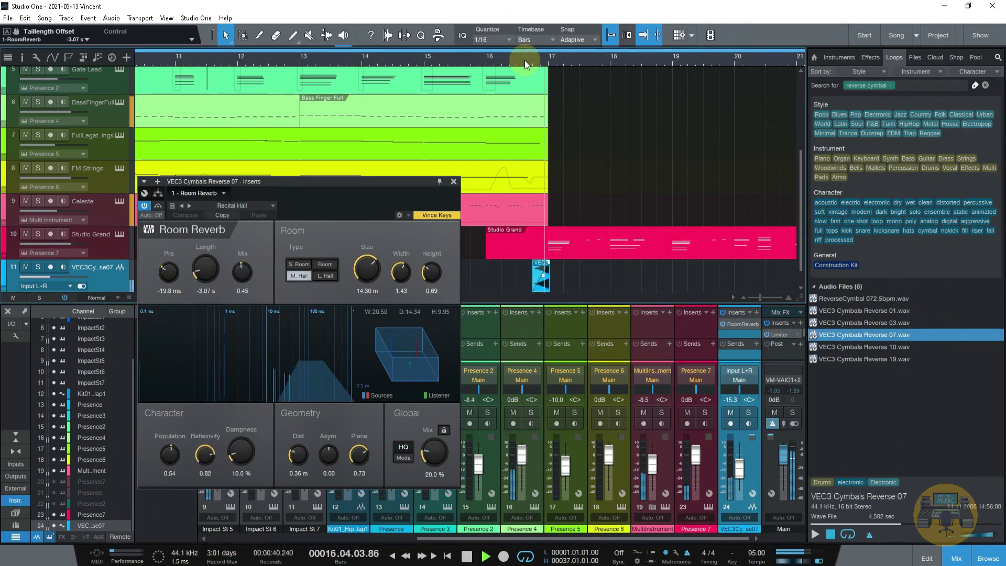
Fine-tune the Room Reverb length to 2.93 s while replaying the cymbal transition, and close the effect window.
drag(205, 270, 204, 226)
click(524, 61)
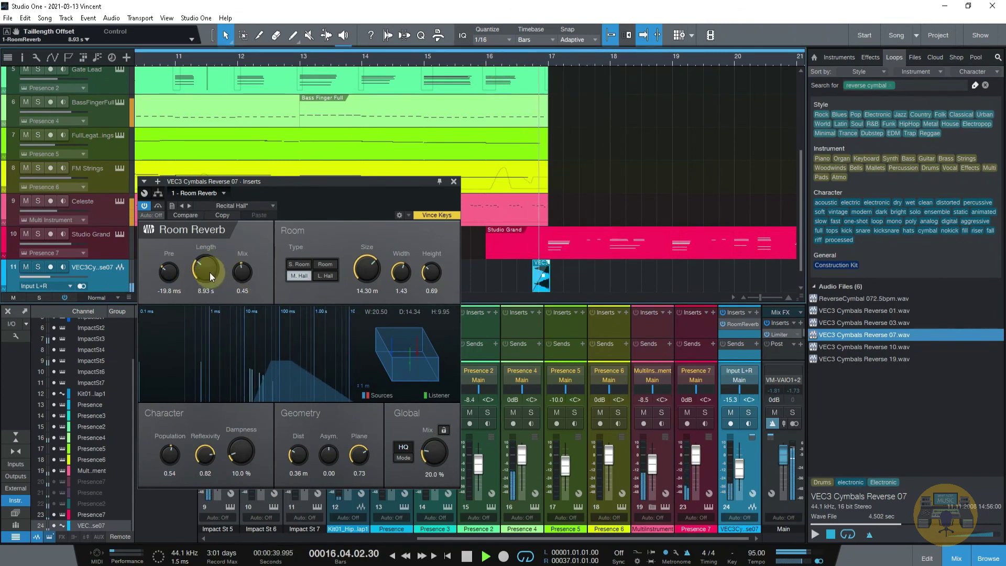
drag(208, 273, 209, 278)
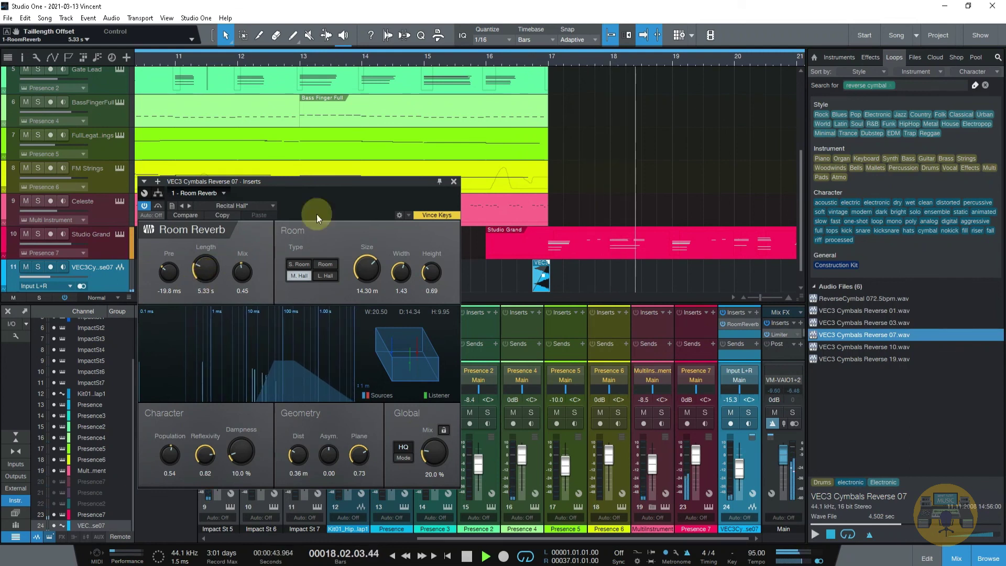
click(520, 59)
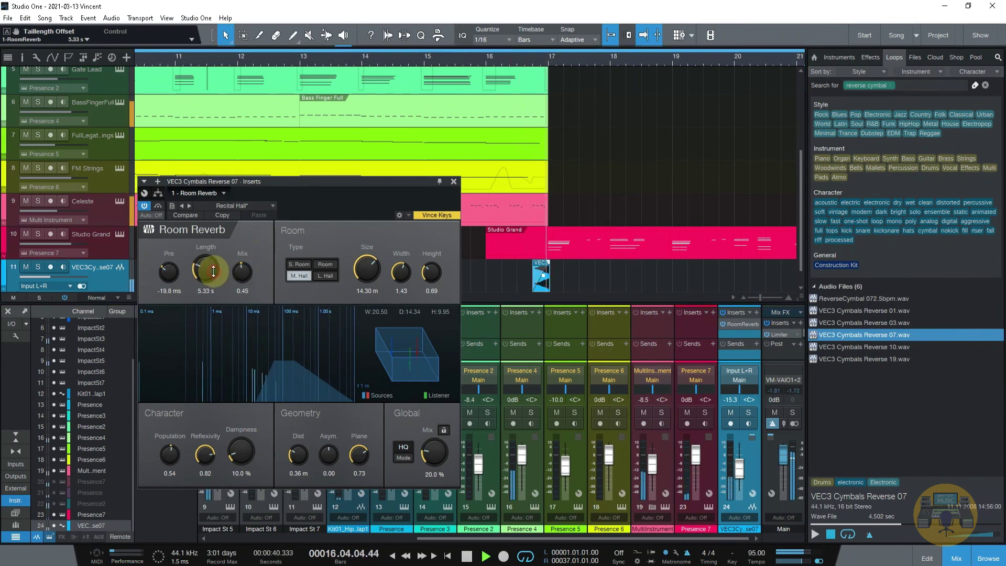
drag(214, 271, 213, 276)
click(454, 182)
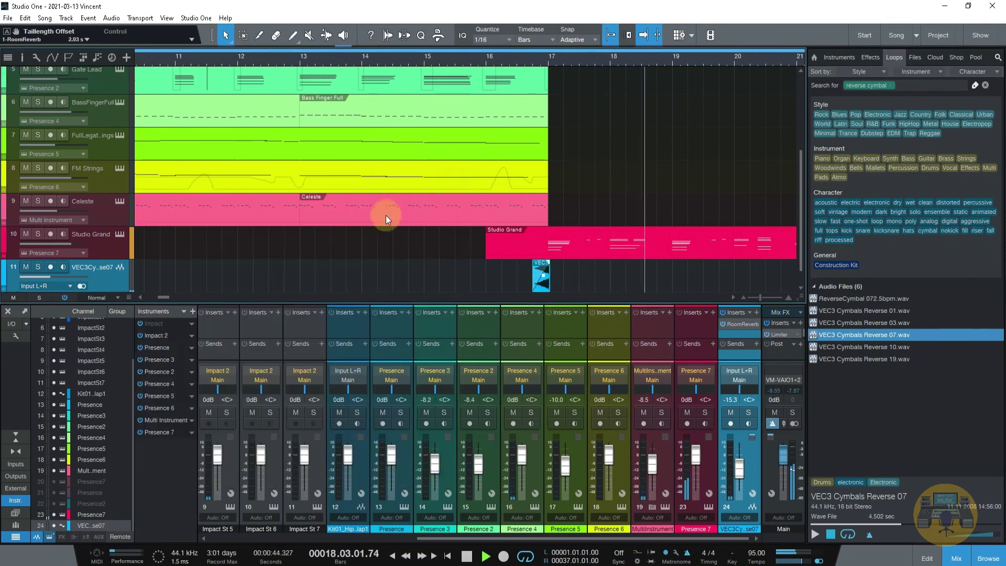
Play the song from the beginning with the mixer closed and all tracks of the arrangement in view.
key(space)
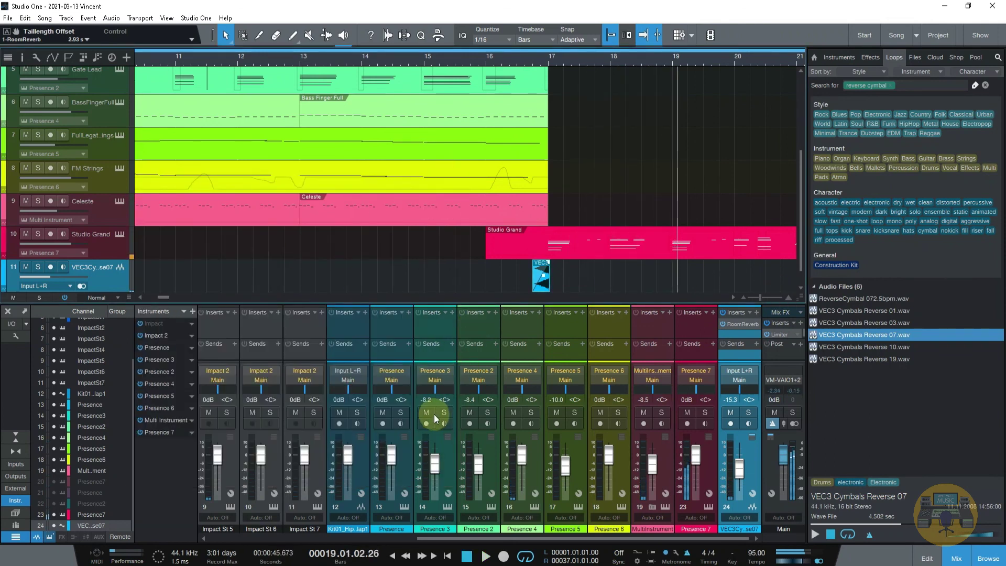
click(448, 556)
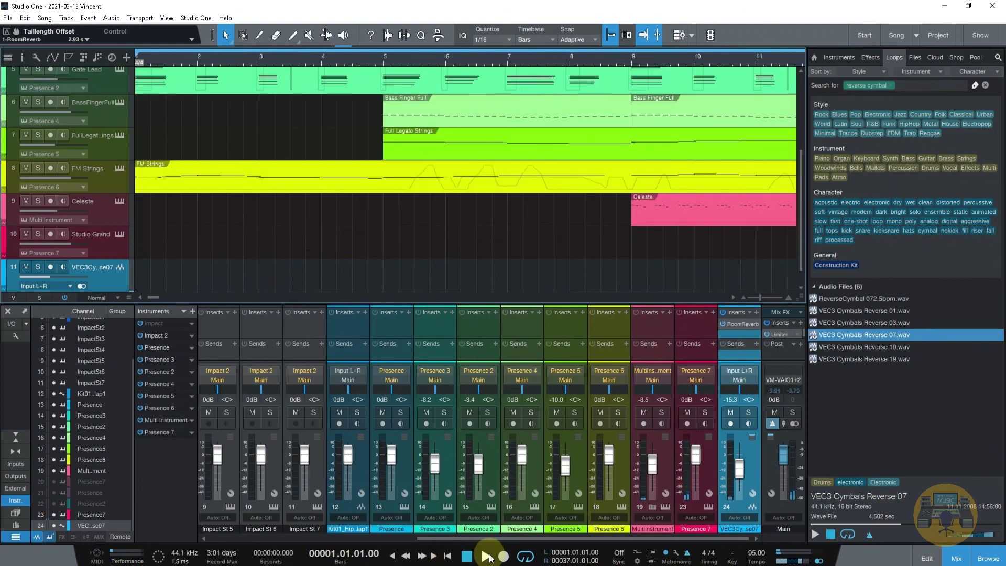
click(486, 556)
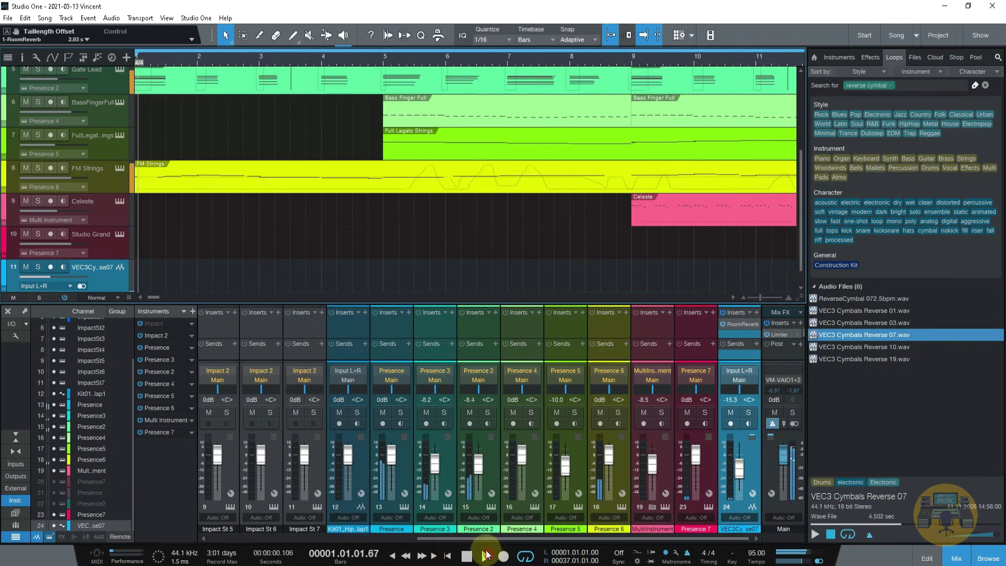
click(7, 312)
drag(215, 59, 231, 37)
drag(580, 50, 484, 62)
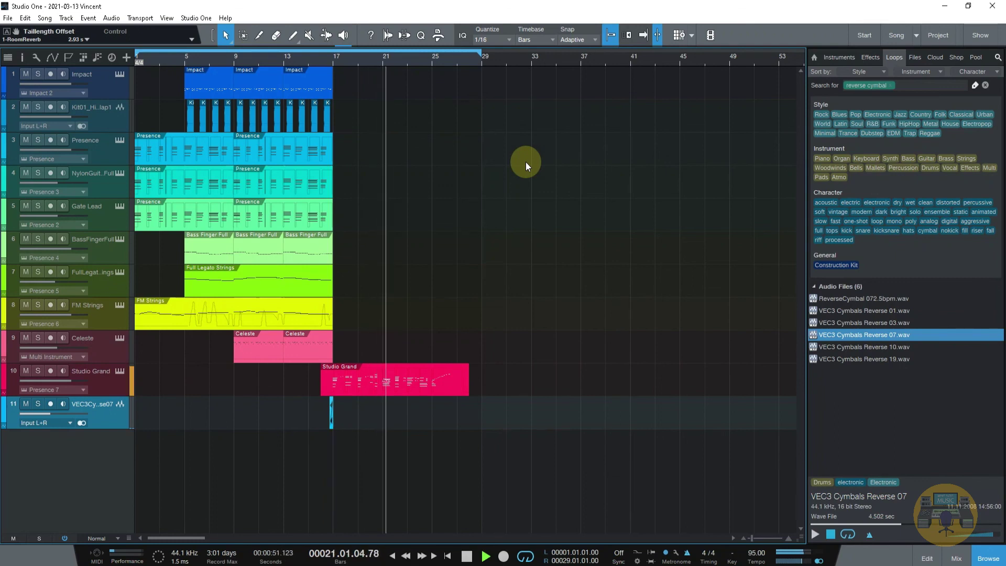
Delete the D5 note in bar 20 of the Studio Grand part and close the note editor.
drag(375, 62, 377, 99)
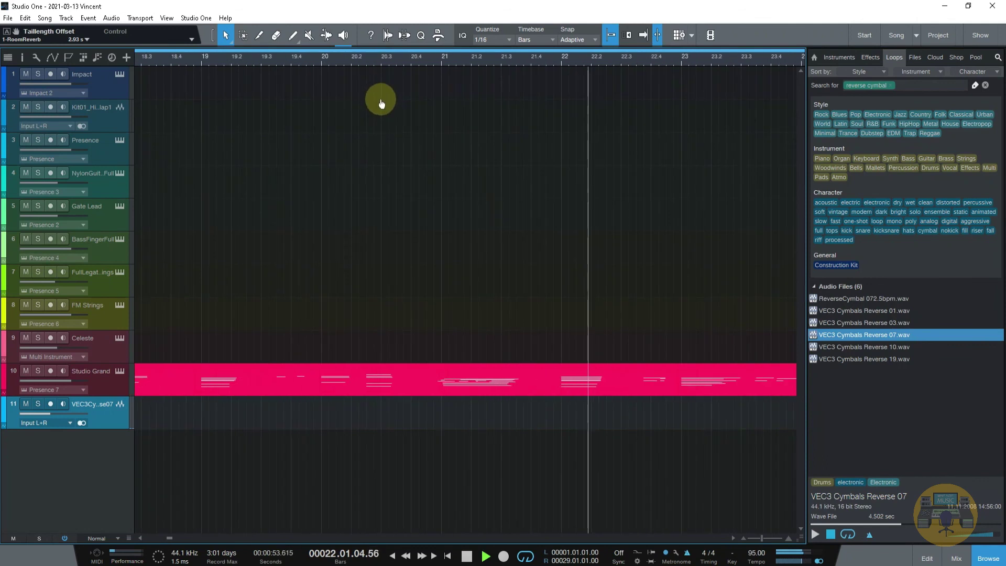
click(315, 61)
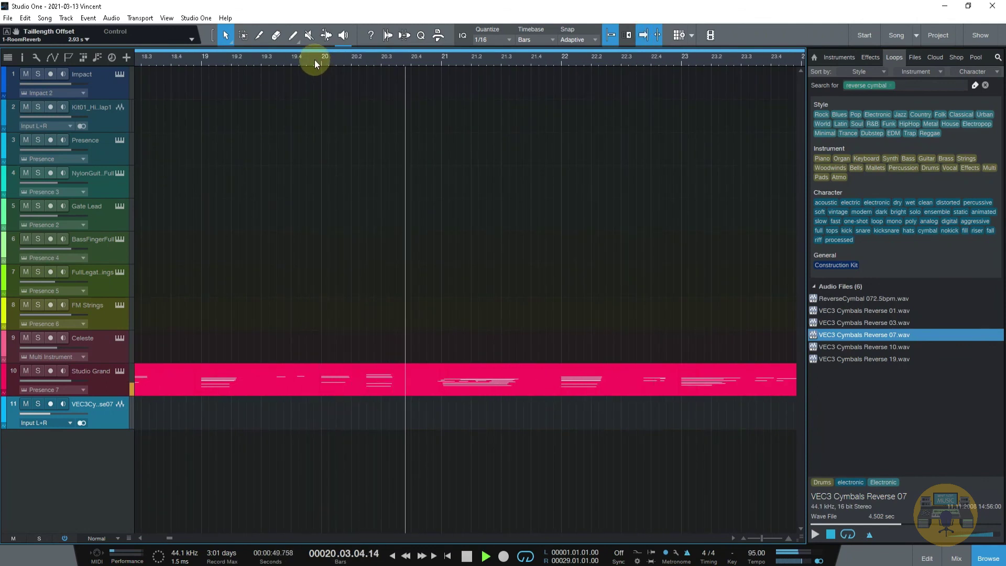
double_click(389, 372)
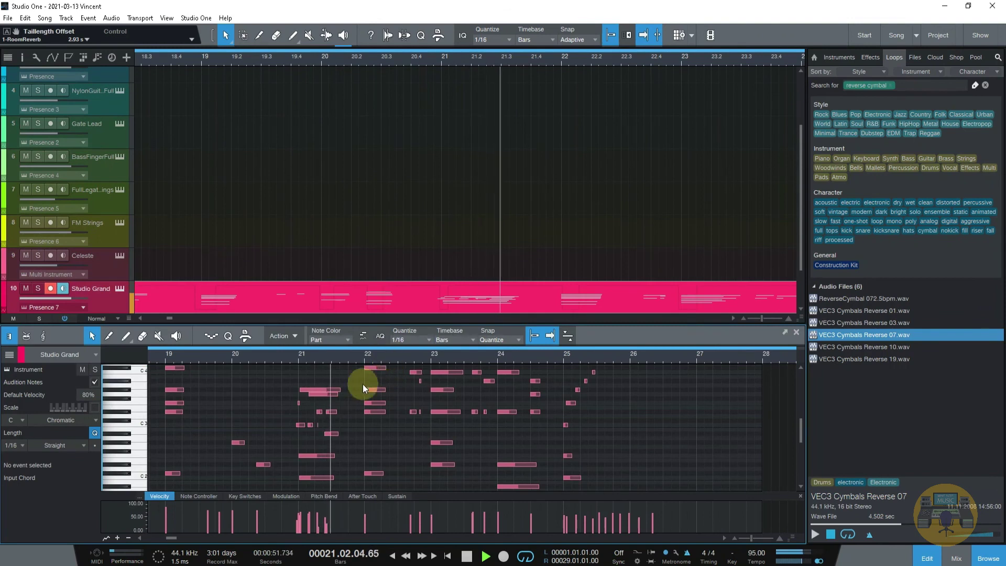
scroll(362, 384, up, 5)
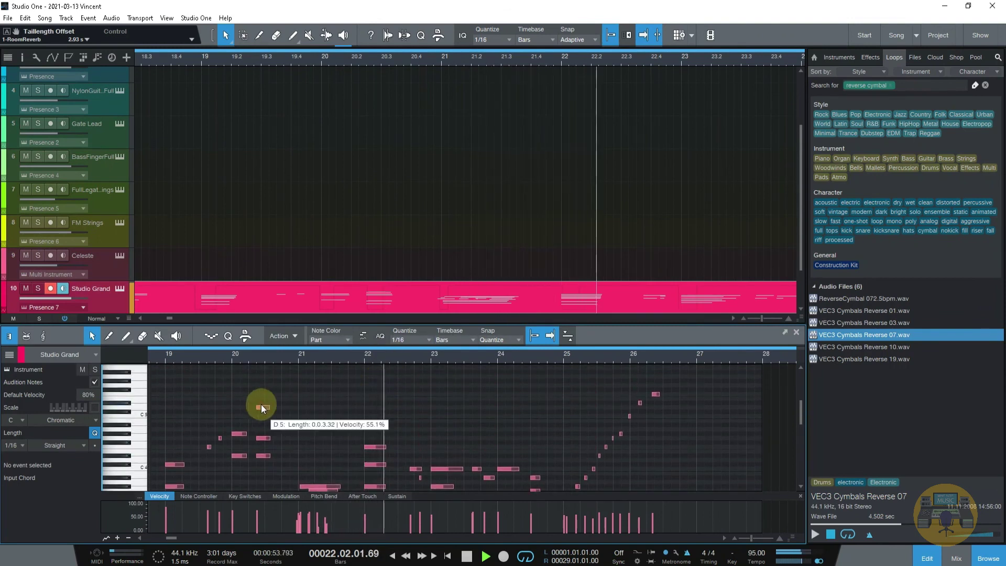
click(261, 407)
key(Delete)
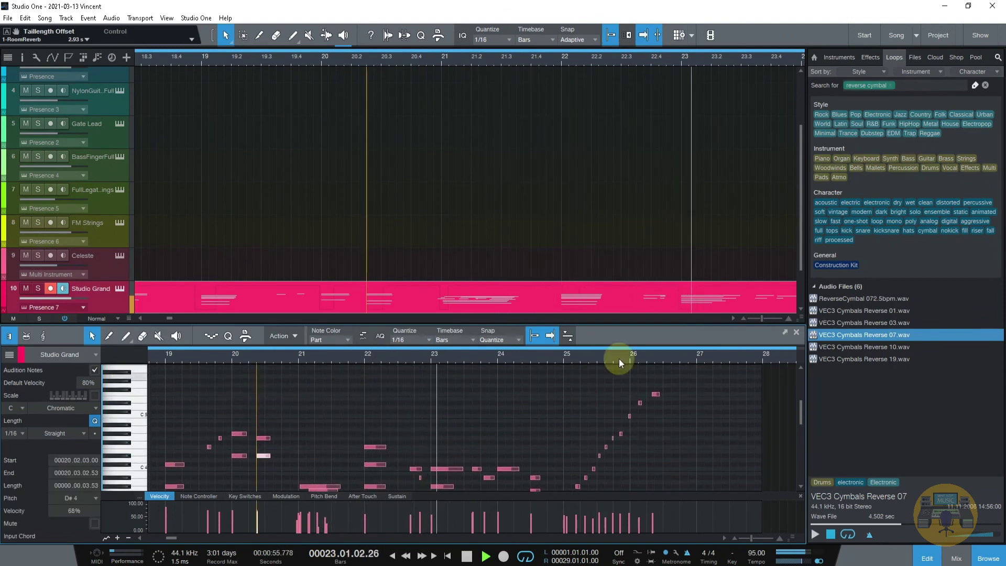
click(796, 332)
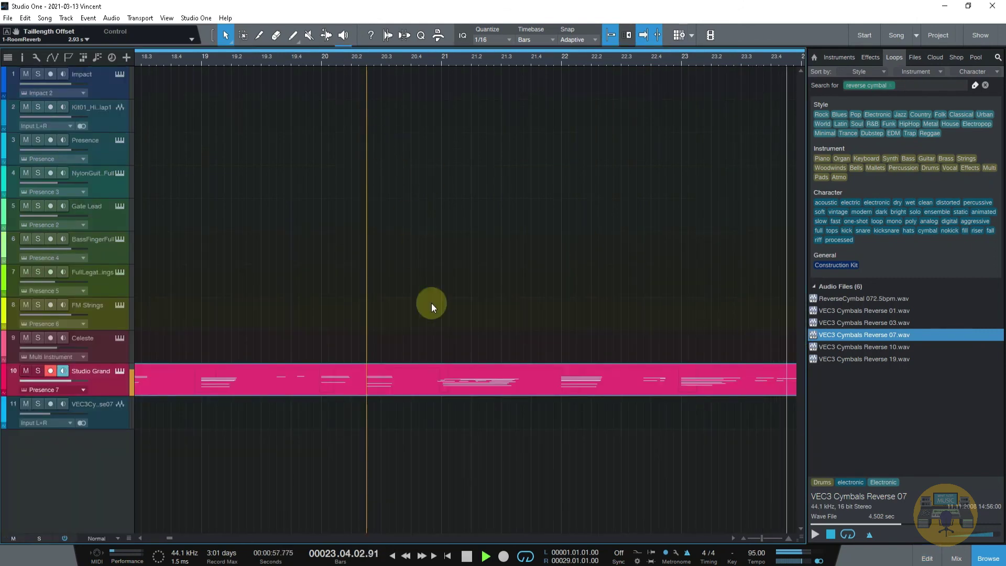
Replay the Studio Grand ending from late bar 24 and examine its notes around bar 25 in the note editor.
drag(424, 60, 449, 36)
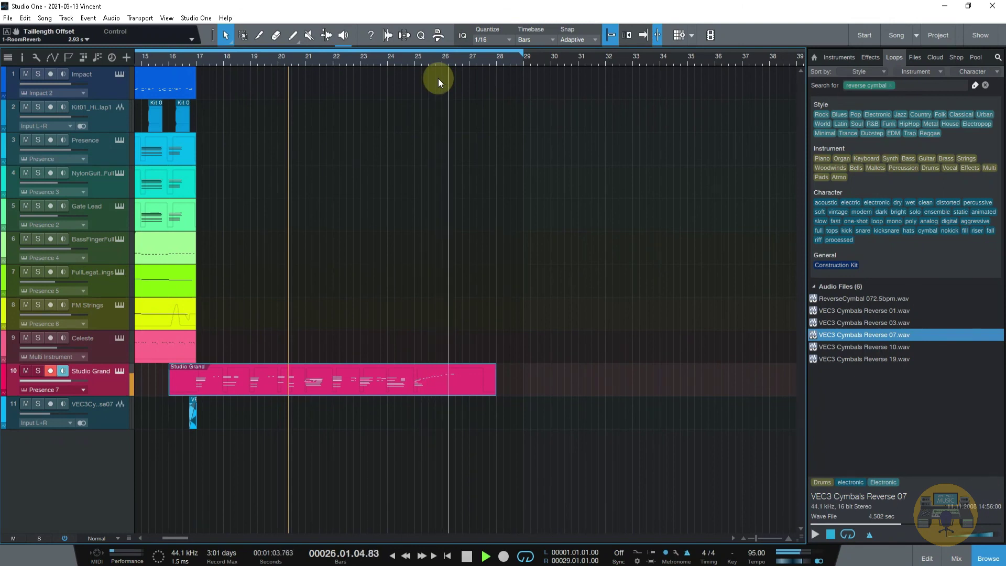
key(f)
click(404, 59)
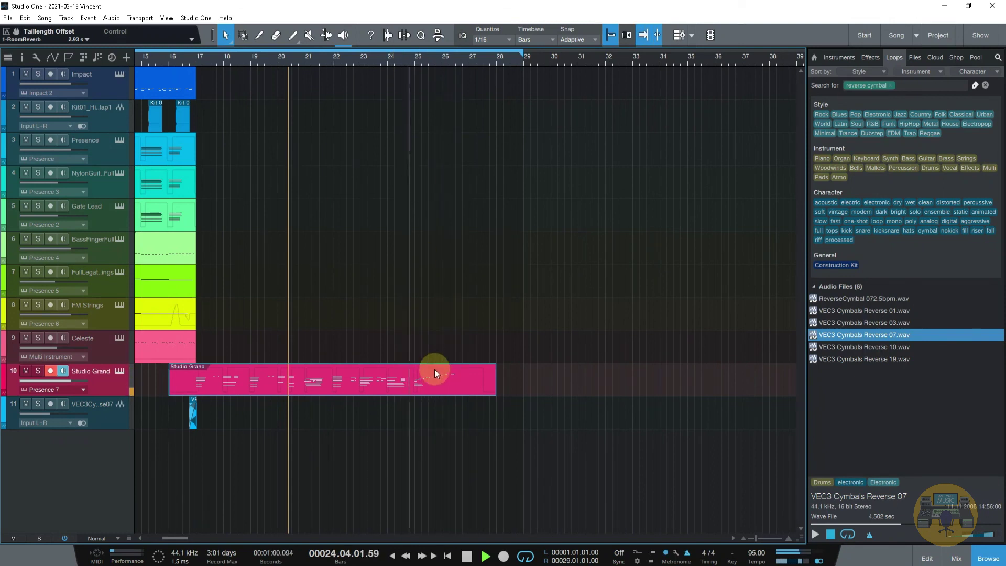
double_click(435, 369)
scroll(611, 389, down, 5)
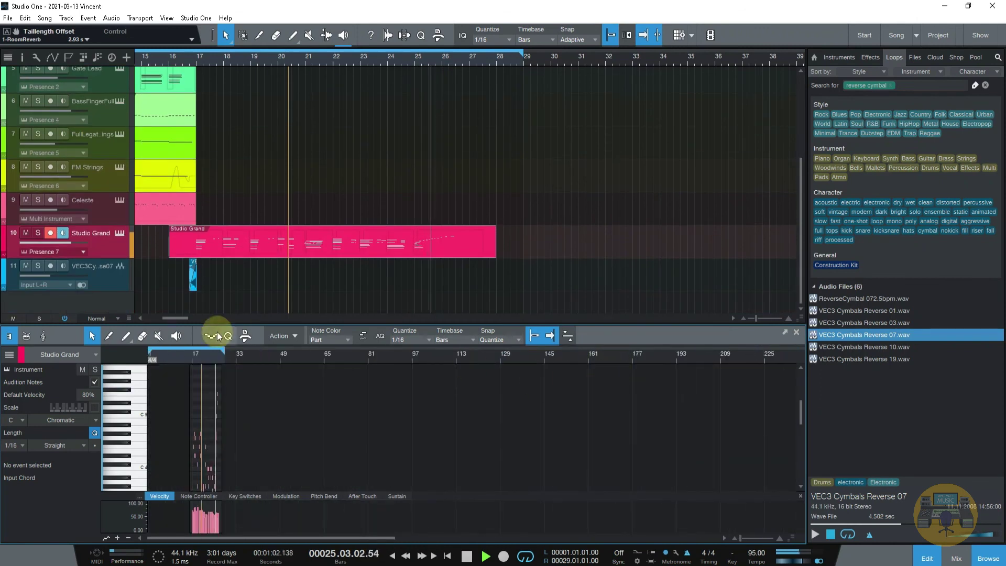
drag(217, 360, 405, 369)
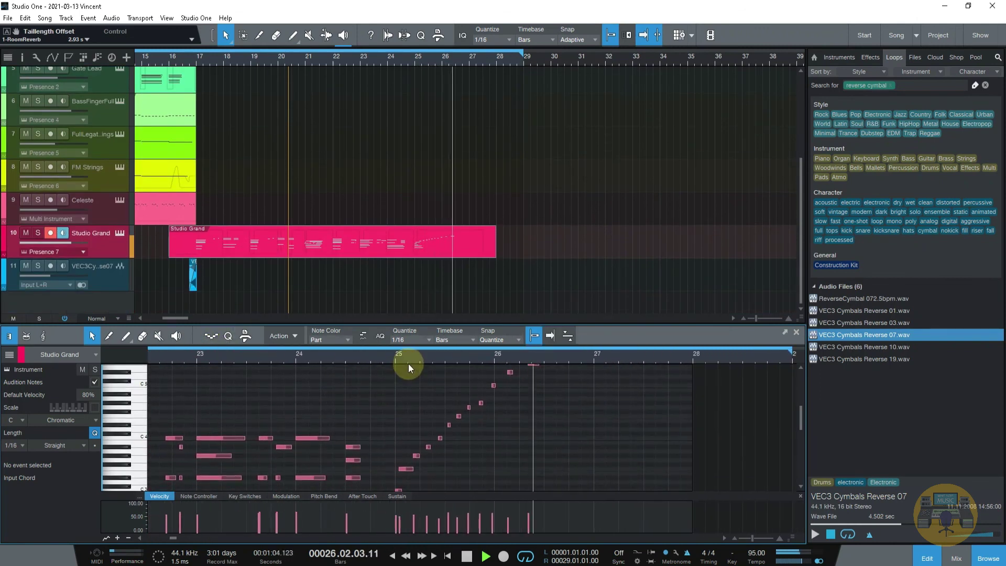
scroll(386, 417, down, 3)
key(space)
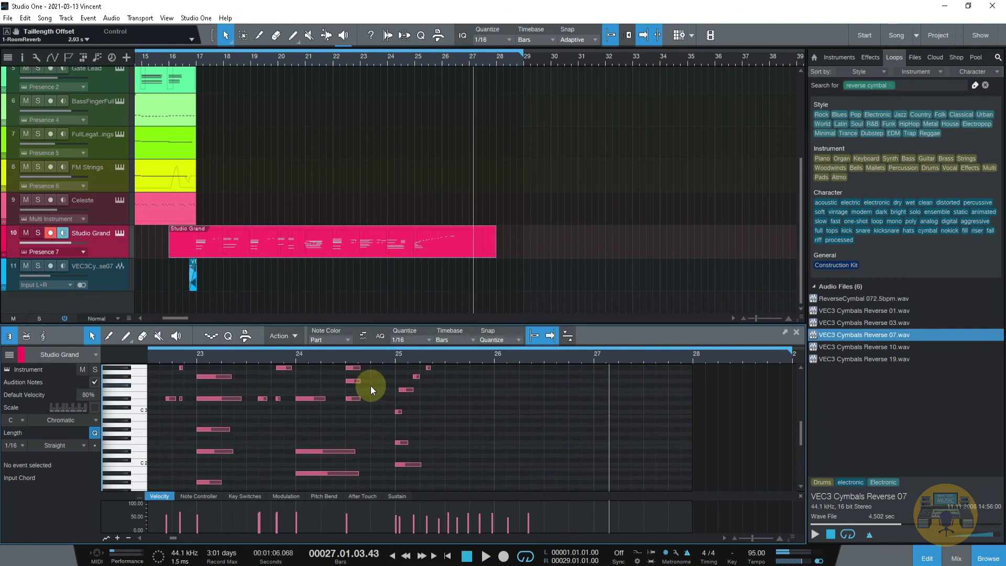
Set the note editor's quantize to 1/64, move the Studio Grand F3 note to 25.01.01.75, and replay the passage.
mouse_move(395, 358)
mouse_down()
mouse_move(395, 393)
mouse_move(394, 361)
mouse_up()
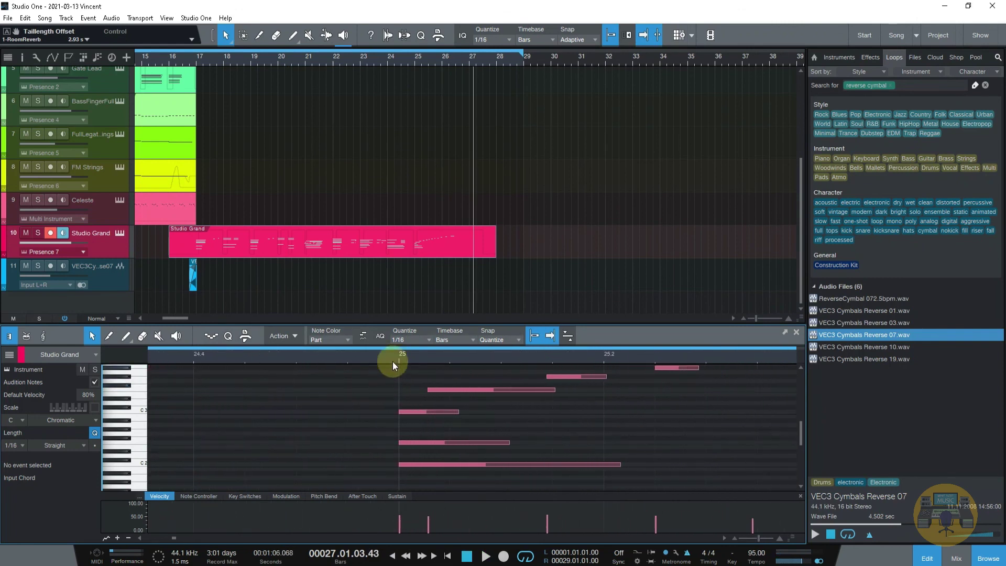
click(420, 341)
click(561, 356)
drag(428, 441, 457, 390)
click(379, 357)
key(space)
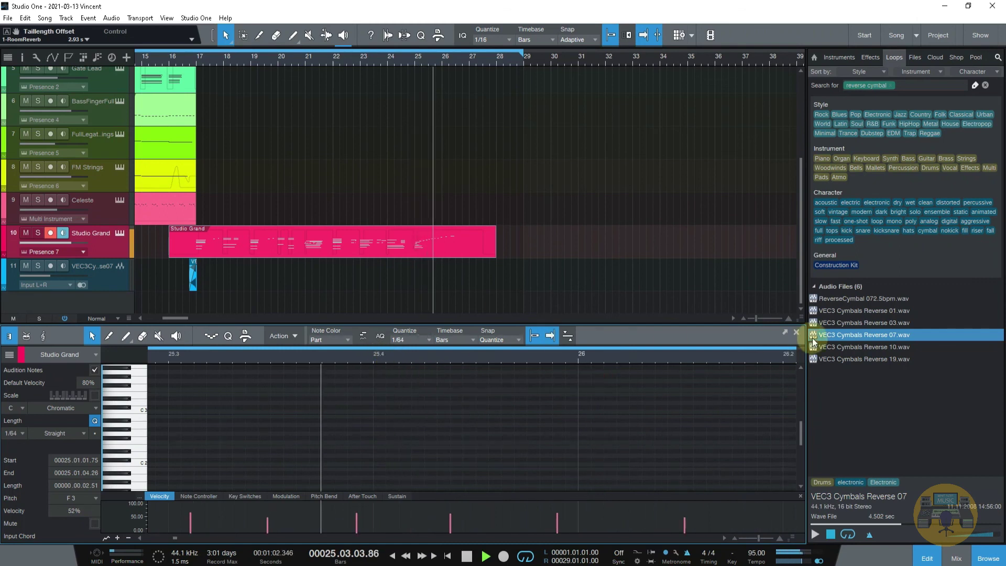
click(796, 332)
Replay the transition into the Studio Grand section from just before bar 17 with the whole arrangement in view.
key(space)
drag(368, 61, 385, 40)
key(space)
click(266, 62)
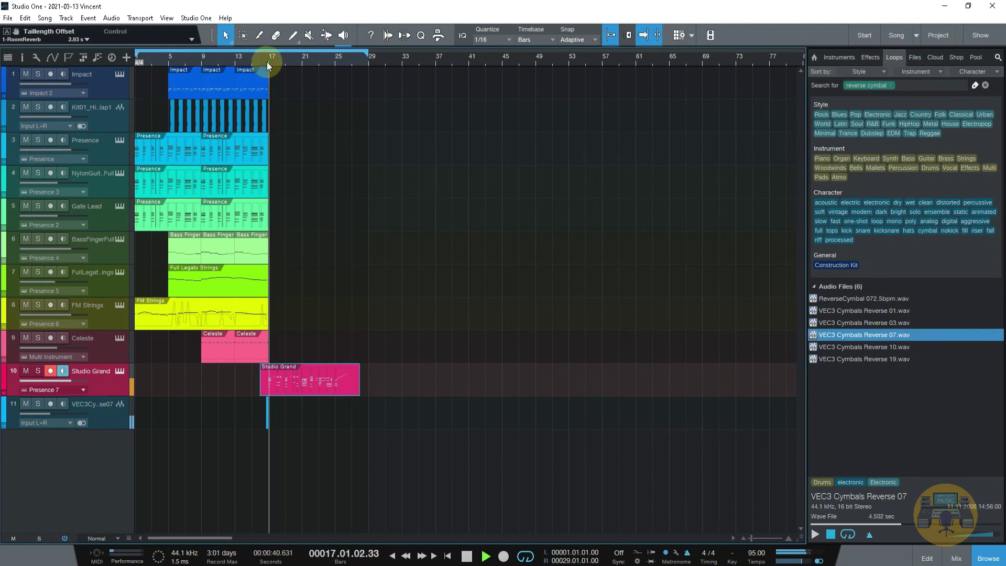